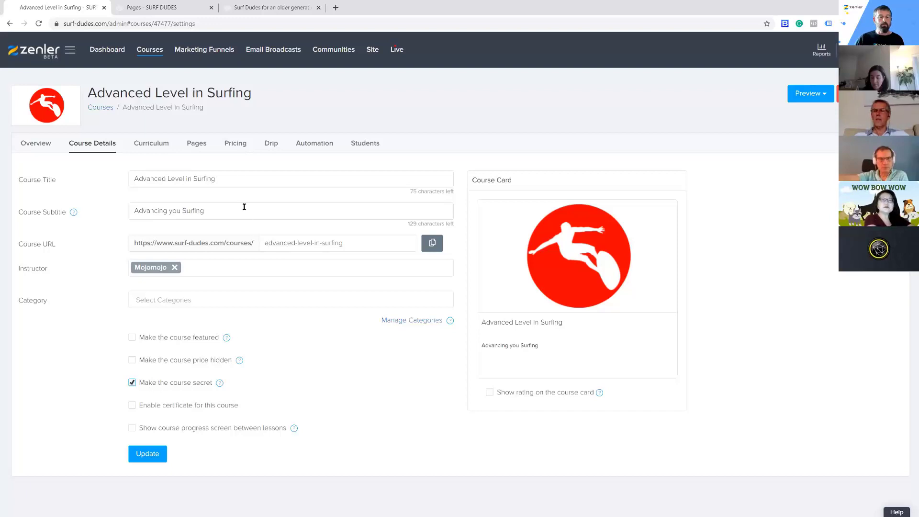
Check the Advanced Level in Surfing course's pricing plans and preview its checkout page, closing the preview when finished
{"action": "left_click", "coordinate": [236, 145]}
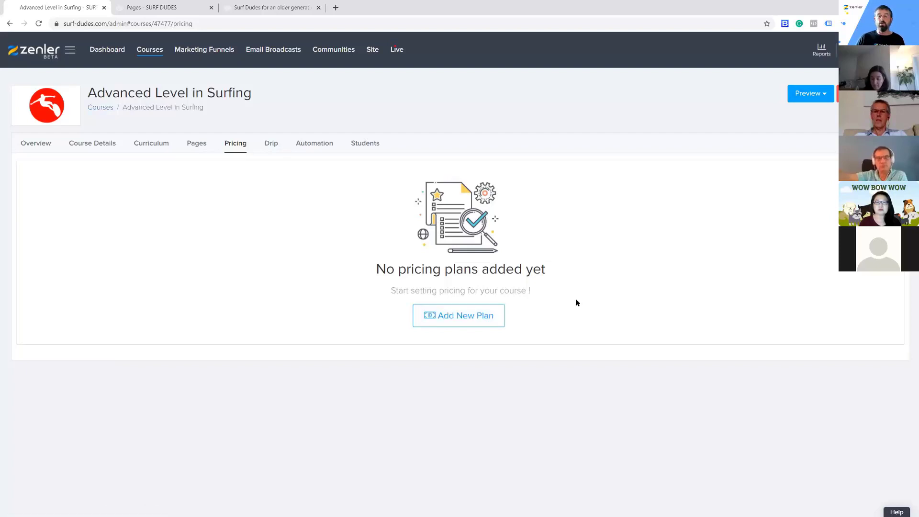
{"action": "left_click", "coordinate": [201, 146]}
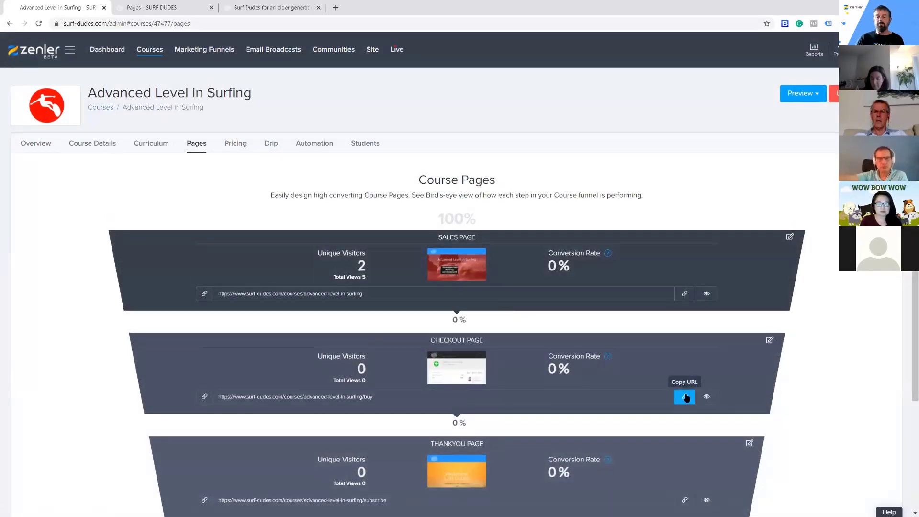
{"action": "left_click", "coordinate": [706, 397]}
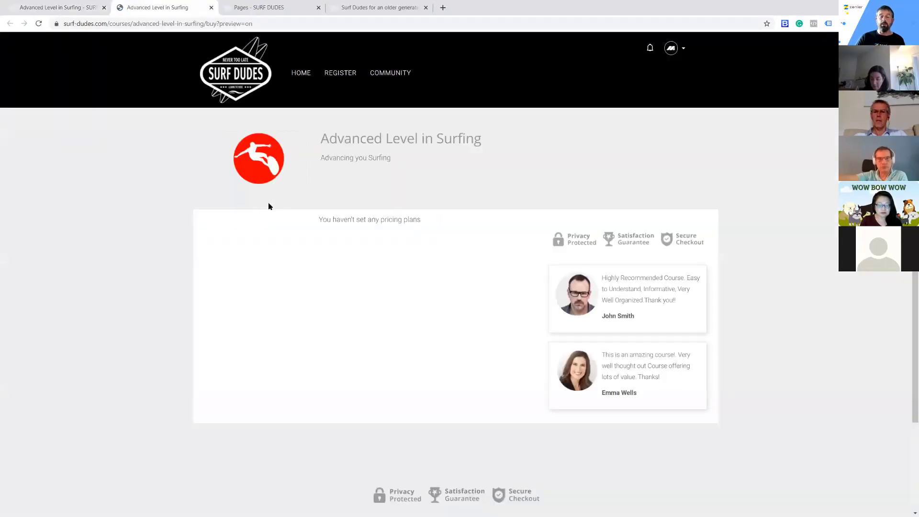
{"action": "left_click_drag", "start_coordinate": [427, 221], "coordinate": [447, 230]}
{"action": "left_click", "coordinate": [315, 269]}
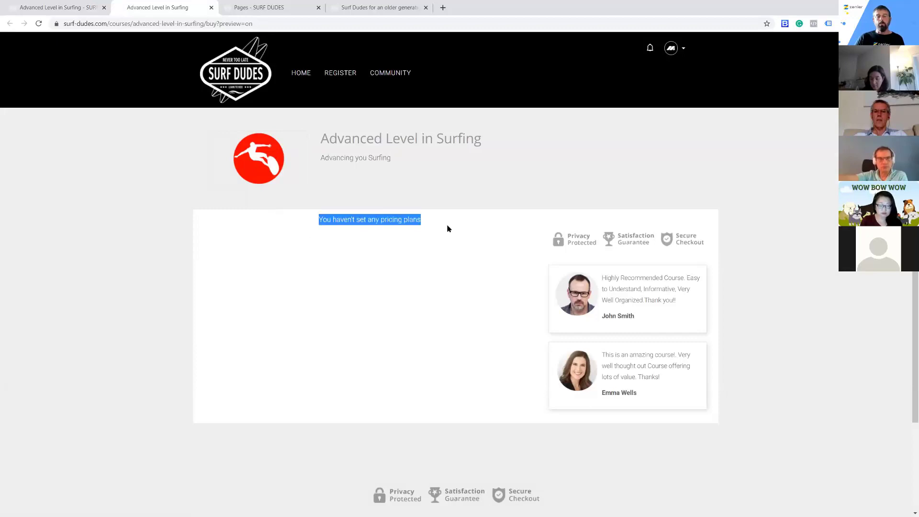
{"action": "left_click", "coordinate": [337, 315]}
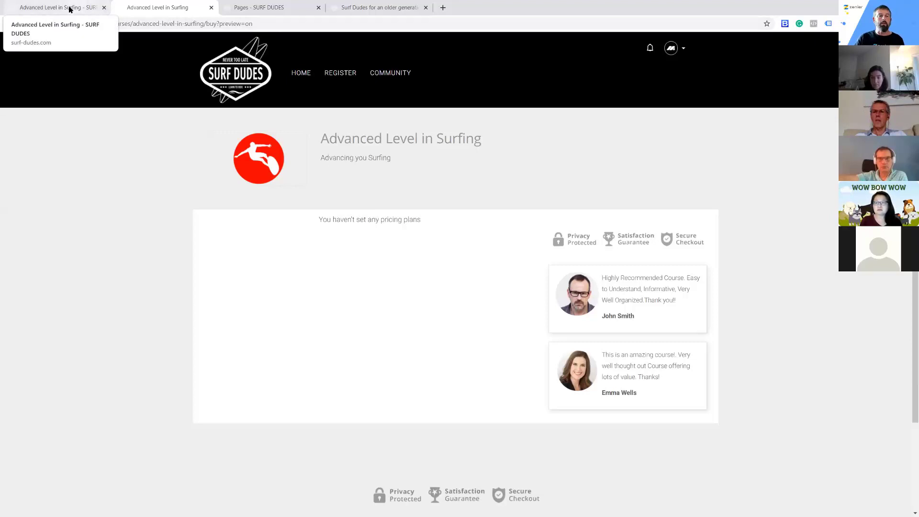
{"action": "left_click", "coordinate": [211, 7]}
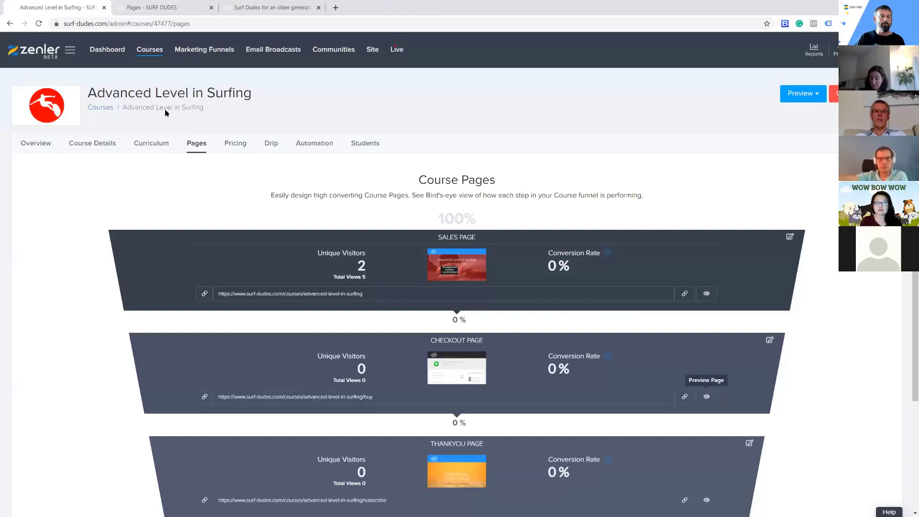
Create a course bundle named "Surfing Membership clone" with automation/drip of contents disabled
{"action": "left_click", "coordinate": [162, 51]}
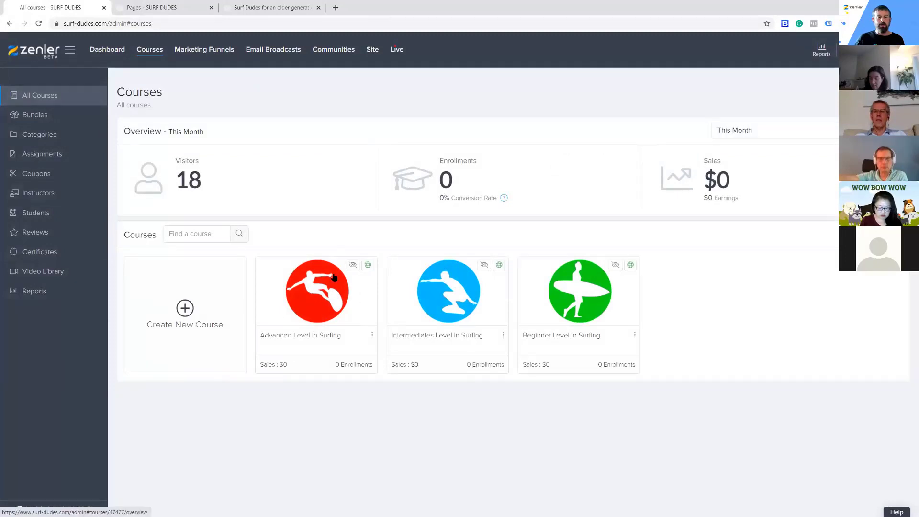
{"action": "left_click", "coordinate": [31, 116]}
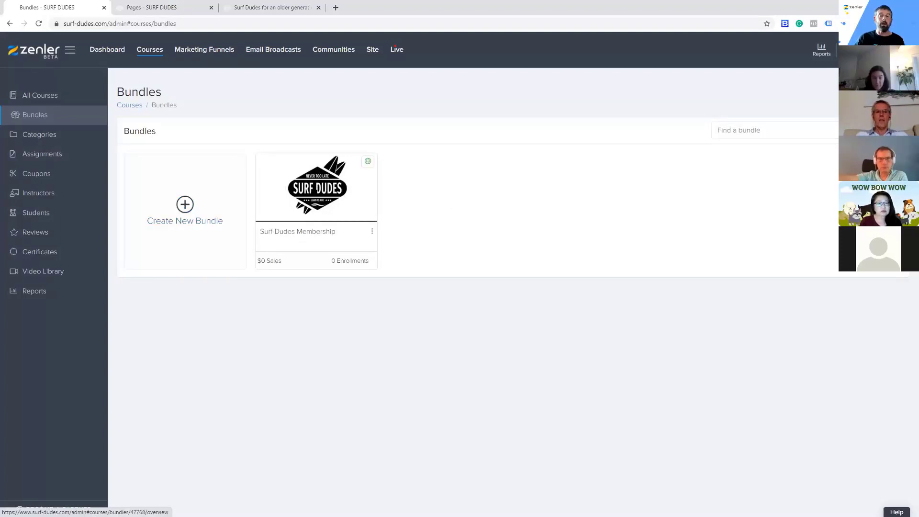
{"action": "left_click", "coordinate": [185, 207]}
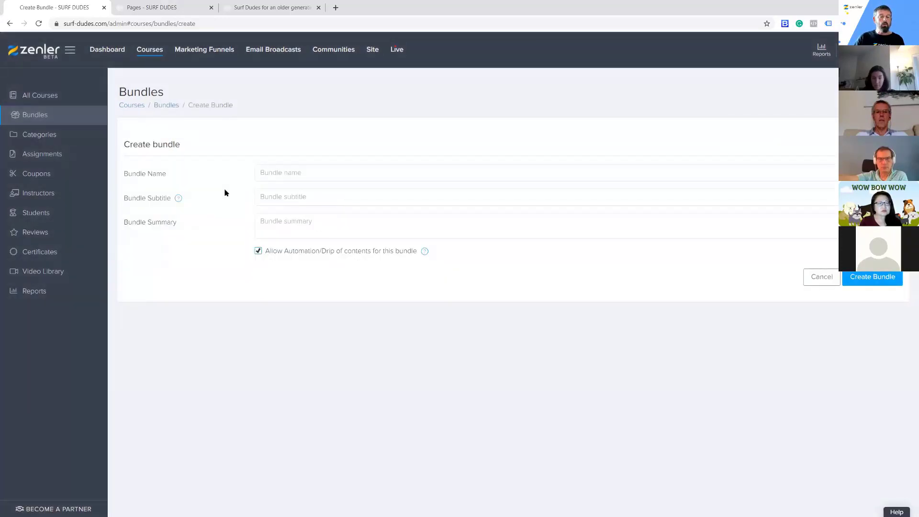
{"action": "left_click", "coordinate": [274, 173]}
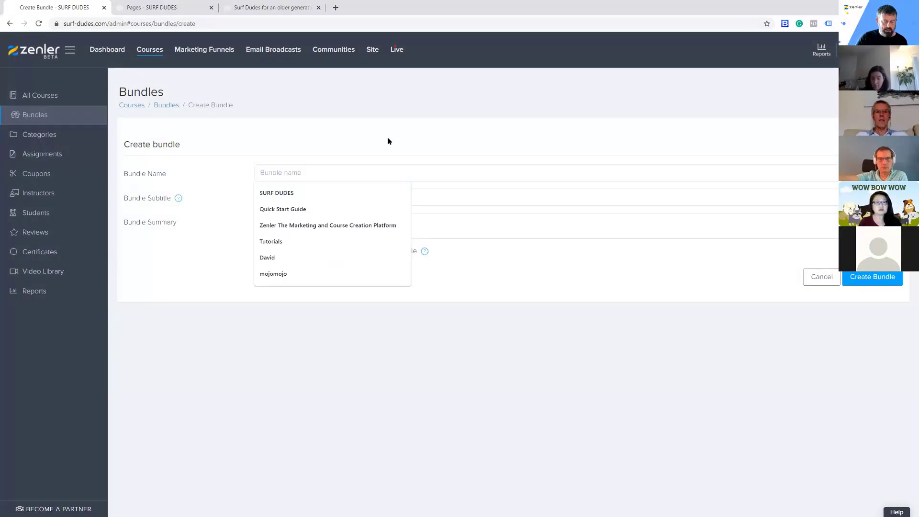
{"action": "type", "text": "Surfing Membership clone"}
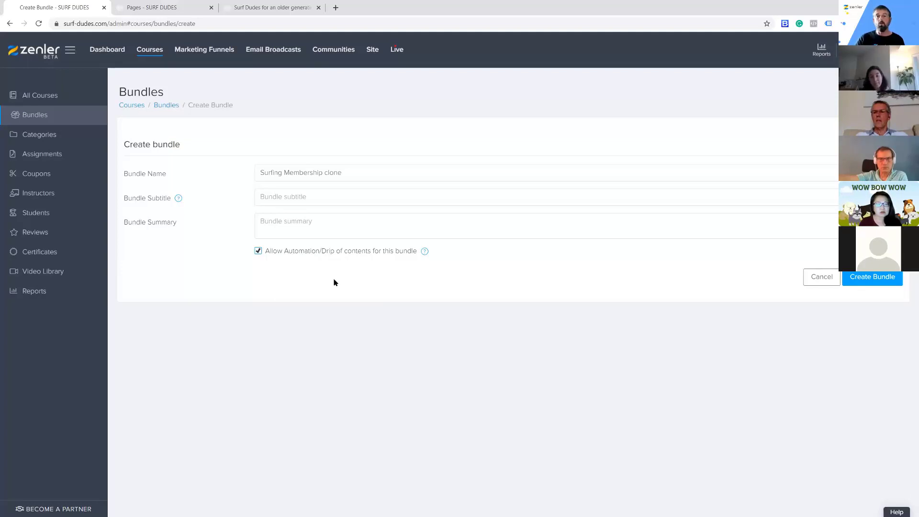
{"action": "left_click", "coordinate": [259, 252]}
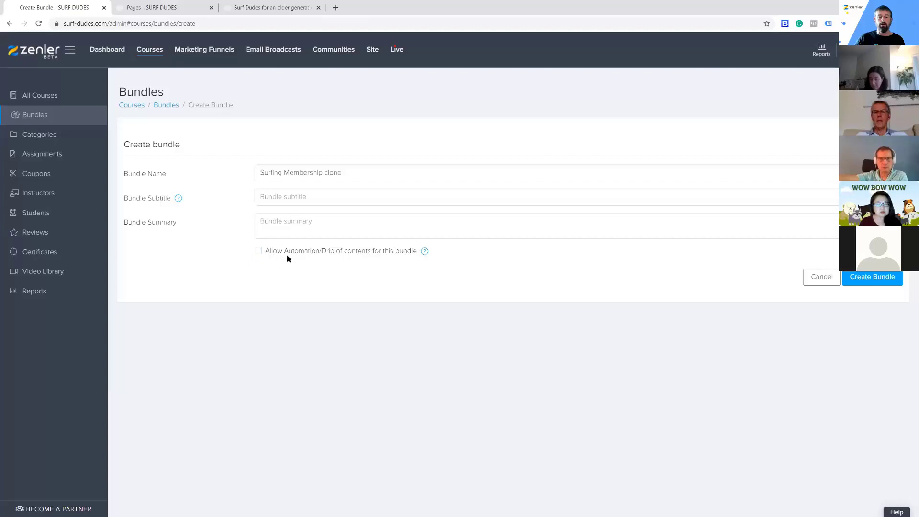
{"action": "left_click", "coordinate": [881, 277]}
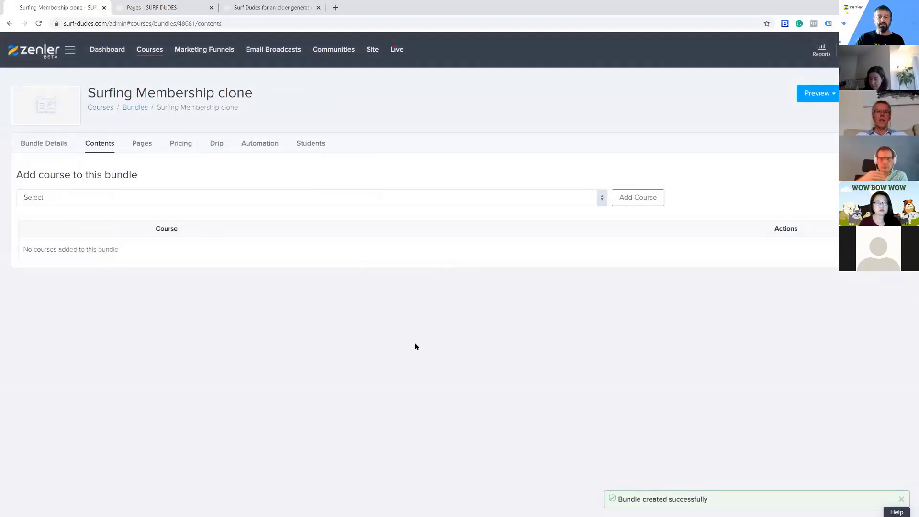
Add the Beginner, Intermediates and Advanced Level in Surfing courses, in that order, to the bundle's contents
{"action": "left_click", "coordinate": [48, 145]}
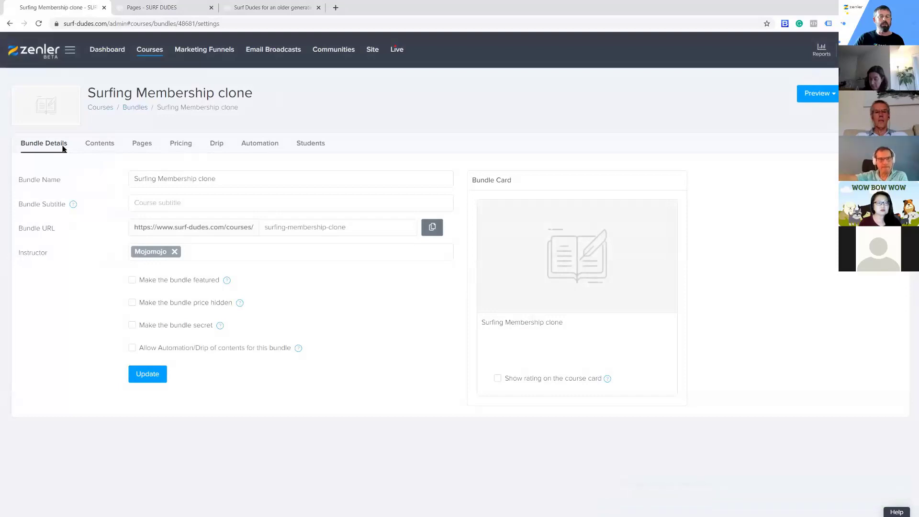
{"action": "left_click", "coordinate": [98, 144]}
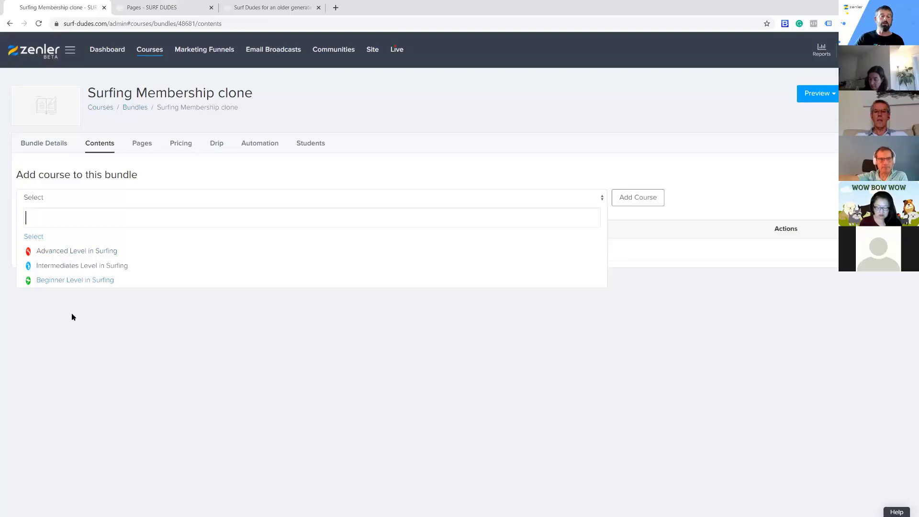
{"action": "left_click", "coordinate": [61, 283]}
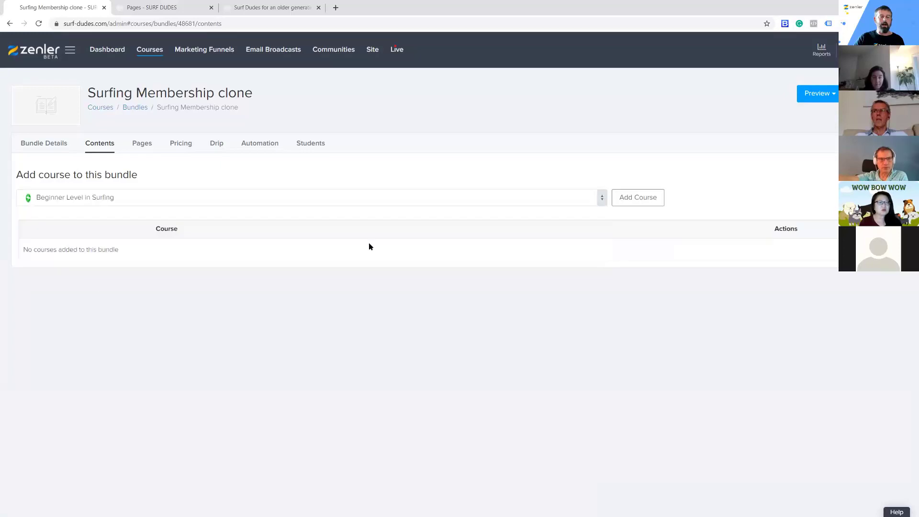
{"action": "left_click", "coordinate": [640, 200]}
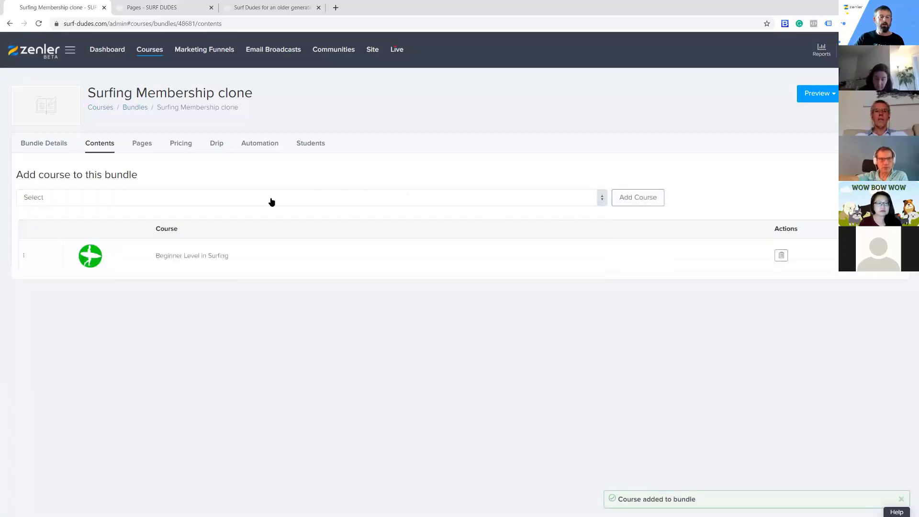
{"action": "left_click", "coordinate": [164, 199]}
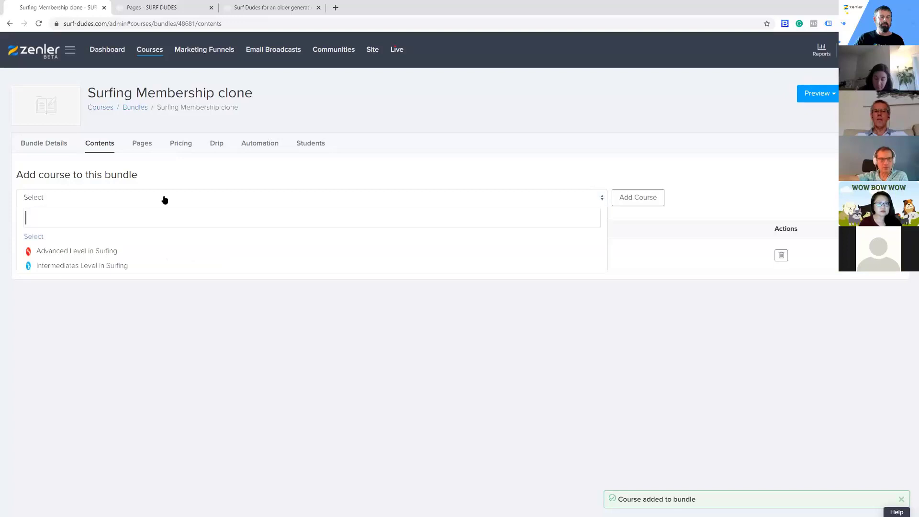
{"action": "left_click", "coordinate": [59, 266]}
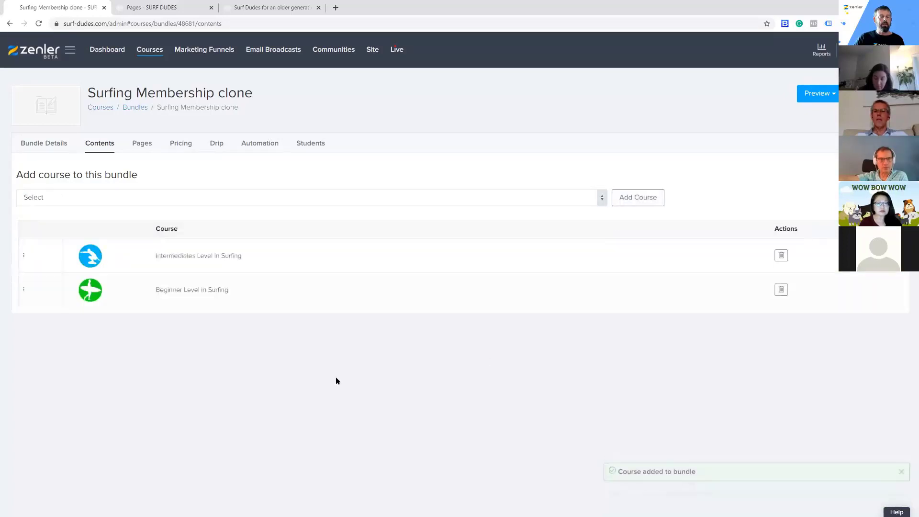
{"action": "left_click", "coordinate": [136, 205]}
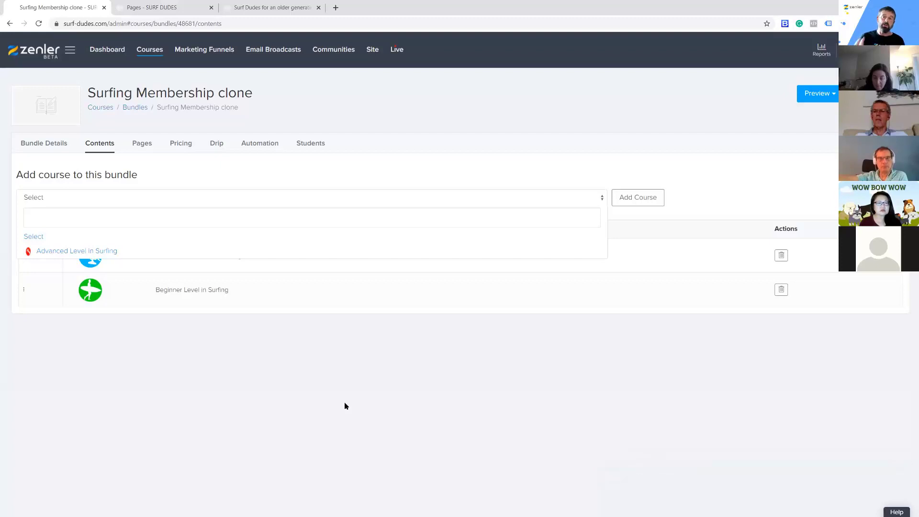
{"action": "left_click", "coordinate": [99, 247]}
{"action": "left_click", "coordinate": [625, 201]}
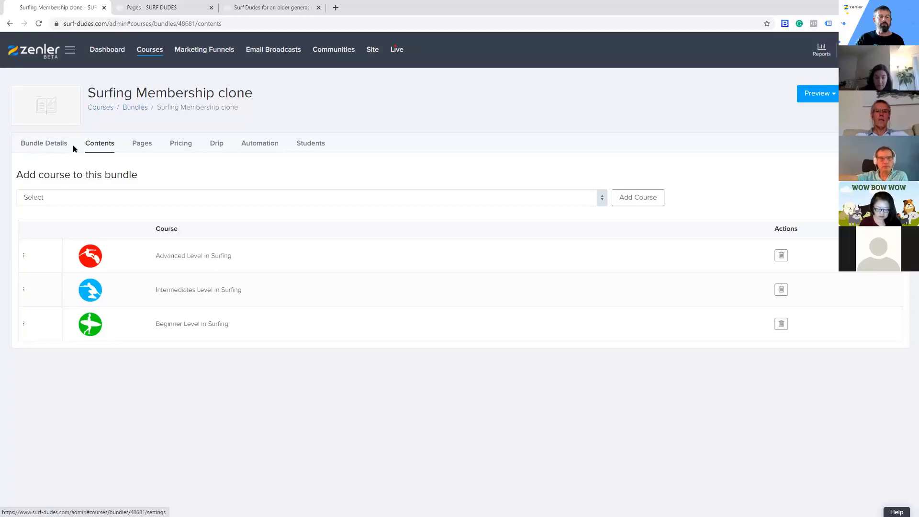
Start a new subscription pricing plan for the bundle with the price set to 5 GBP
{"action": "left_click", "coordinate": [191, 147]}
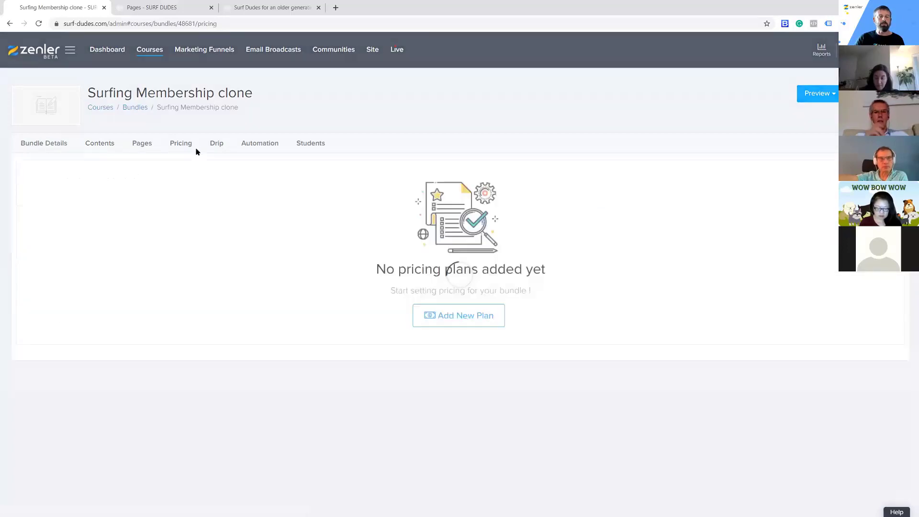
{"action": "left_click", "coordinate": [481, 316]}
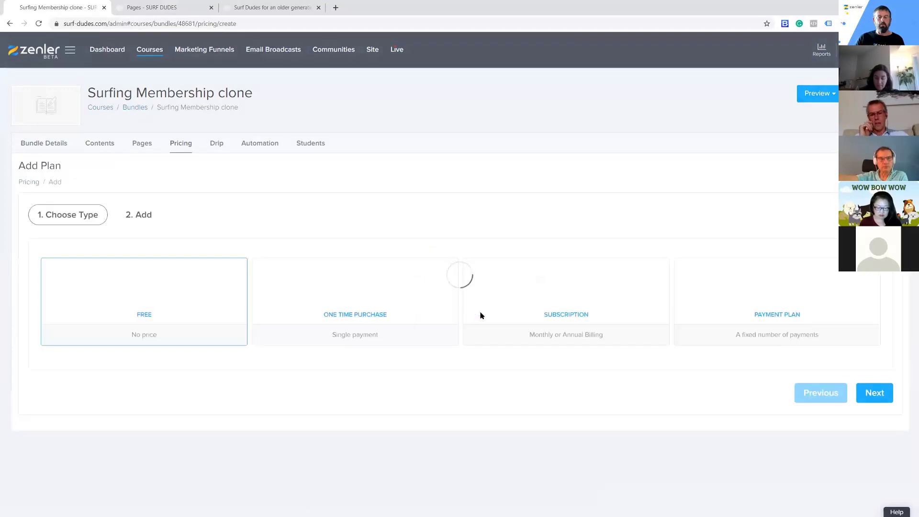
{"action": "left_click", "coordinate": [592, 311]}
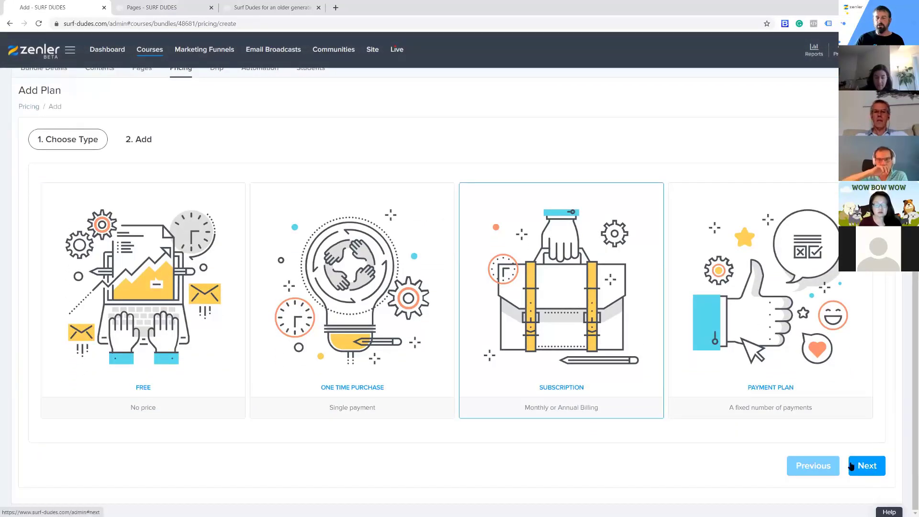
{"action": "left_click", "coordinate": [868, 467]}
{"action": "left_click", "coordinate": [445, 207]}
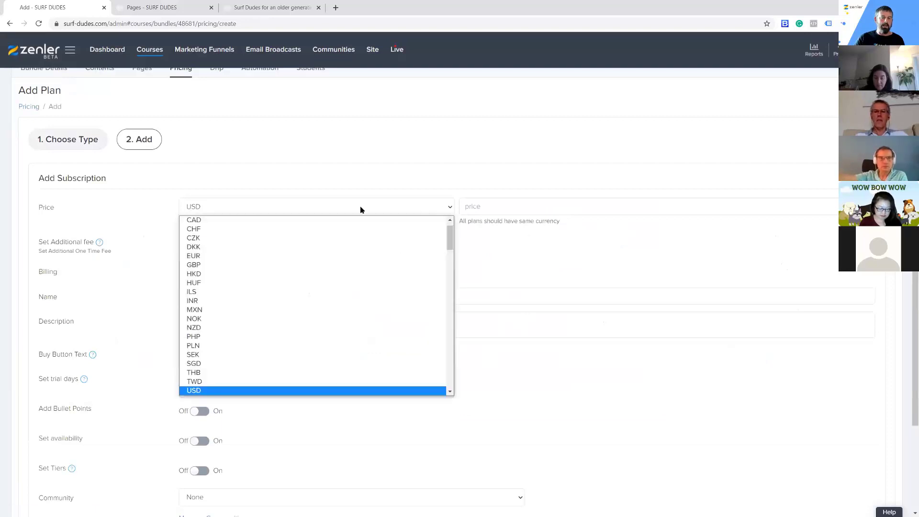
{"action": "left_click", "coordinate": [196, 266]}
{"action": "left_click", "coordinate": [477, 209]}
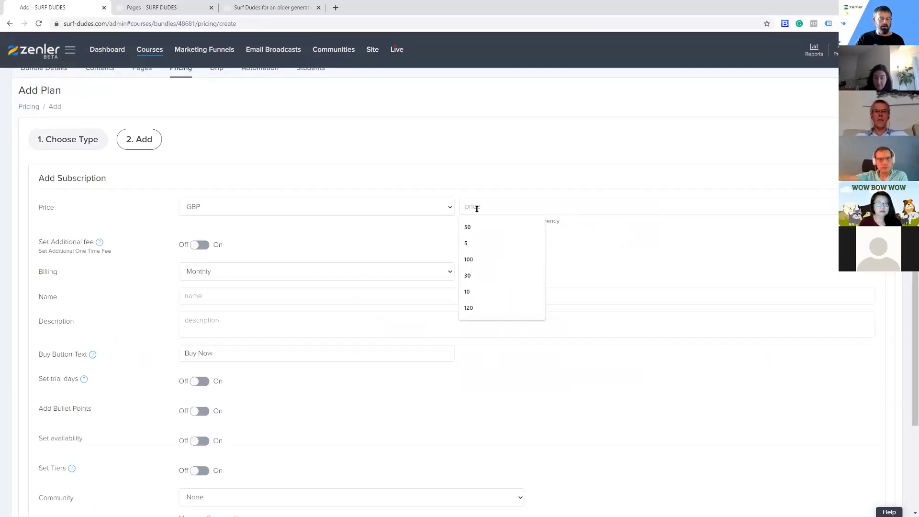
{"action": "type", "text": "5"}
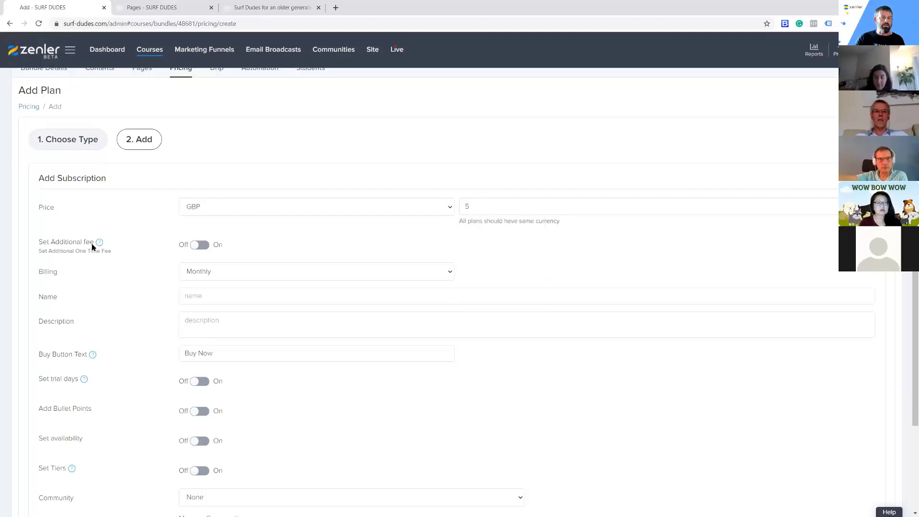
Name the subscription plan "MEMBERSHIP MONTHLY PLAN"
{"action": "left_click", "coordinate": [207, 295]}
{"action": "type", "text": "MEMEBERSHIP MON"}
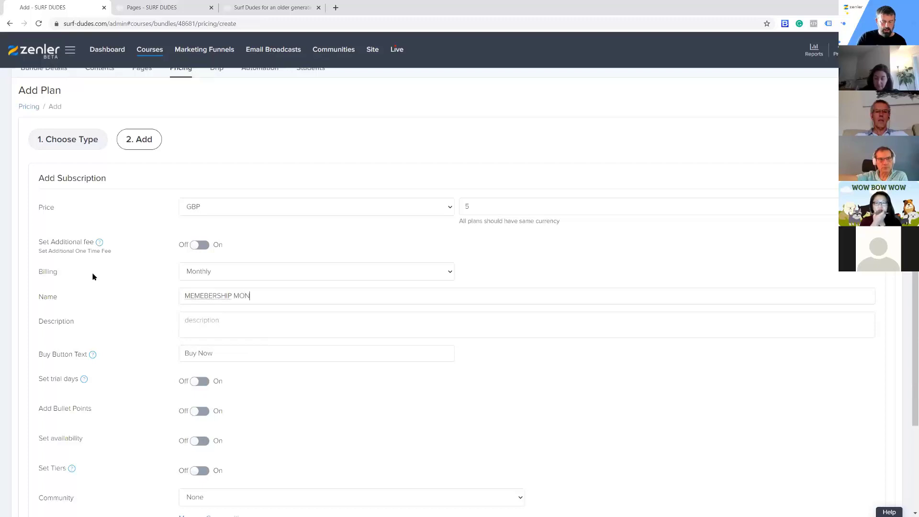
{"action": "type", "text": "THLY PLAN"}
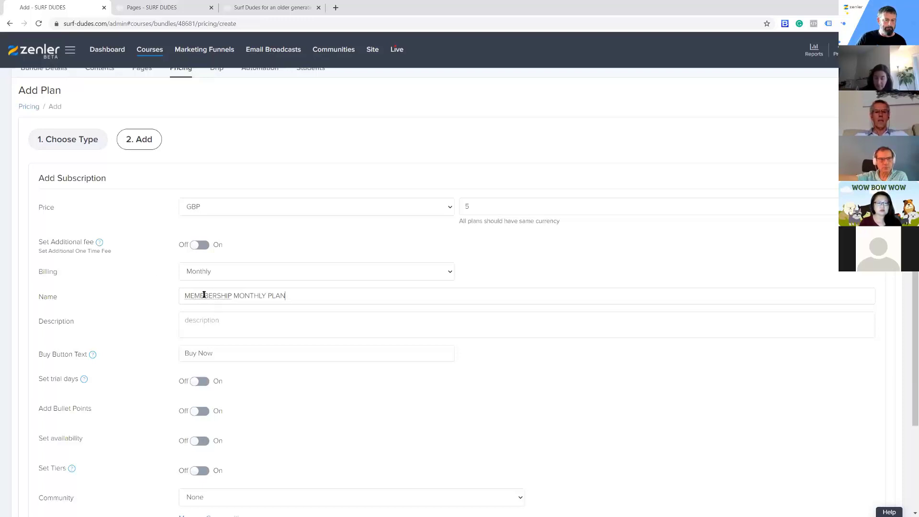
{"action": "key", "text": "BackSpace"}
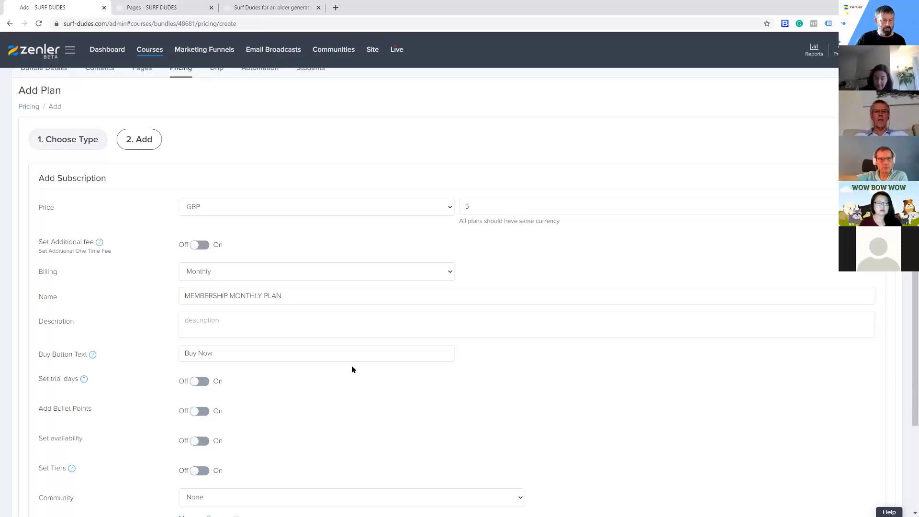
Set the plan's buy button text to "SUBSCRIBE" and save the pricing plan
{"action": "triple_click", "coordinate": [216, 353]}
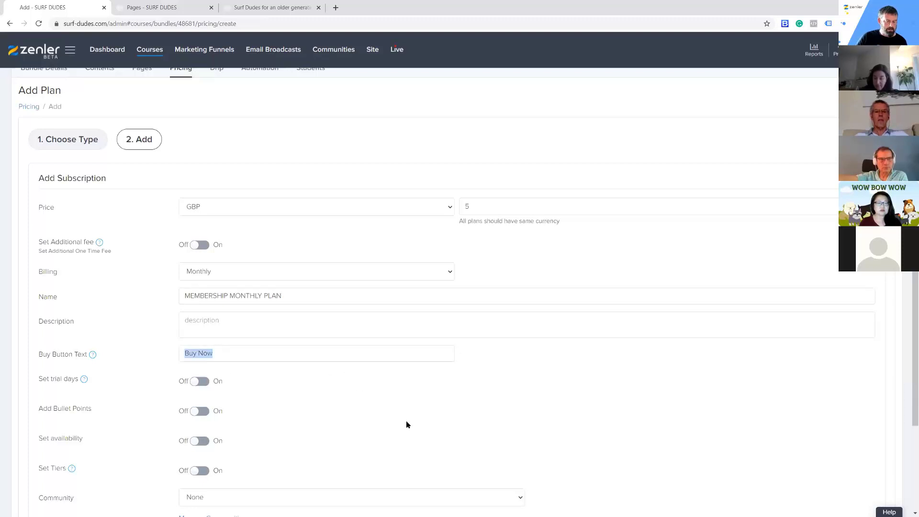
{"action": "type", "text": "SUBSCRIBE"}
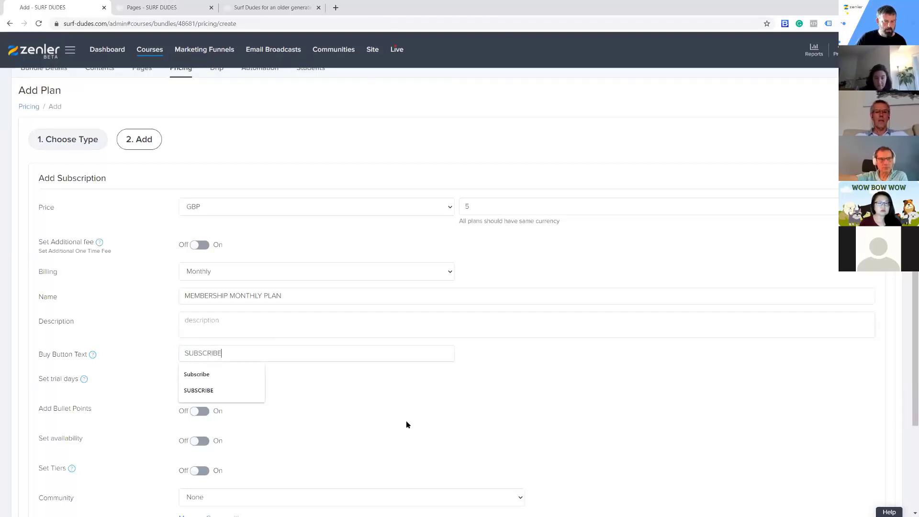
{"action": "scroll", "coordinate": [537, 396], "scroll_direction": "down", "scroll_amount": 2}
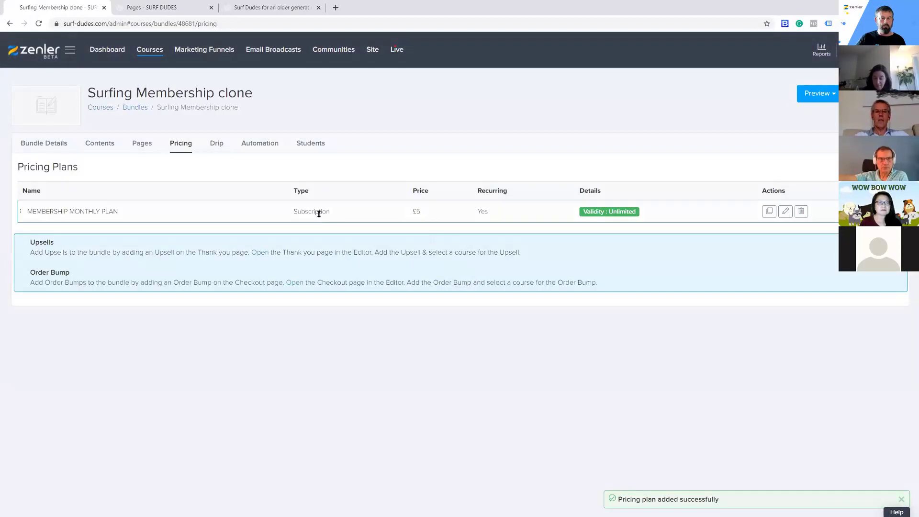
Review the bundle's drip schedule and automation settings
{"action": "left_click", "coordinate": [216, 144]}
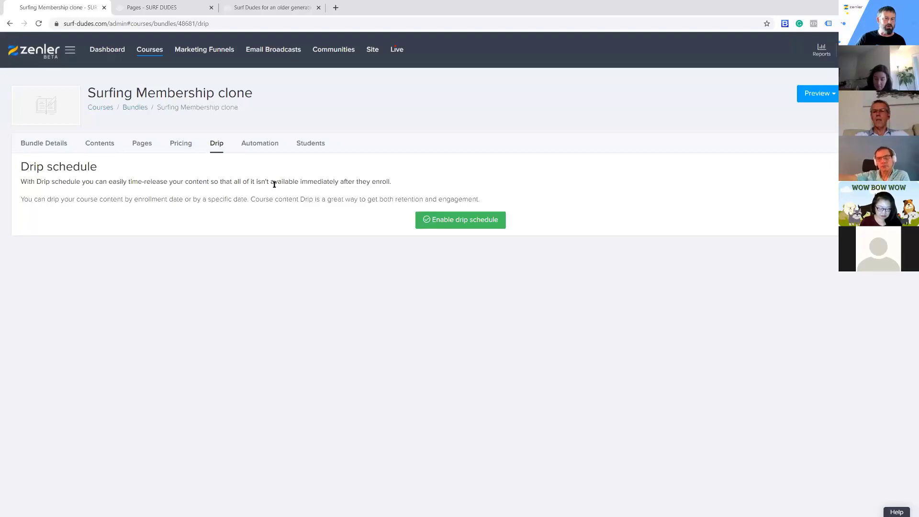
{"action": "left_click", "coordinate": [257, 144]}
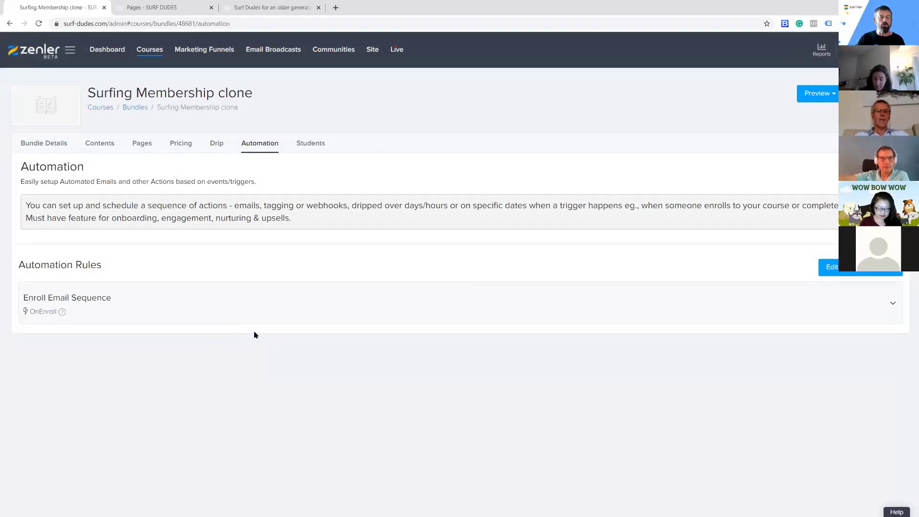
{"action": "left_click", "coordinate": [308, 146]}
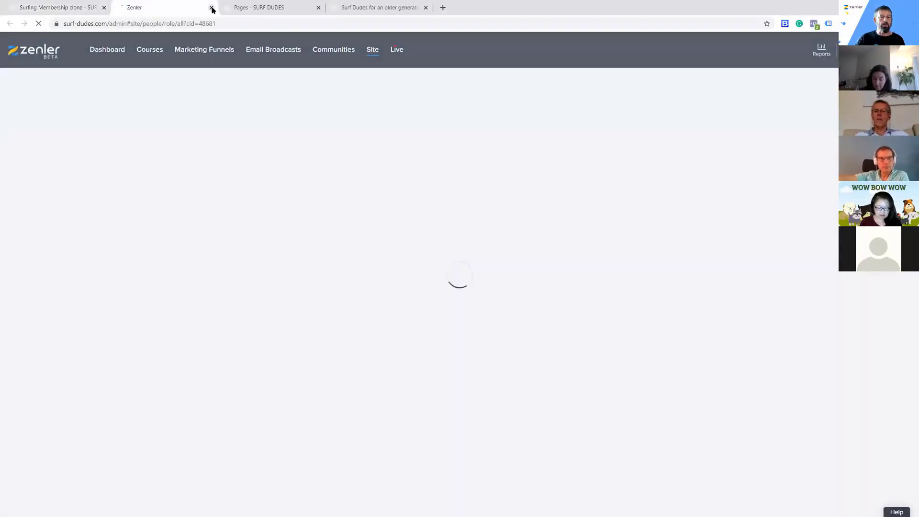
{"action": "left_click", "coordinate": [212, 8]}
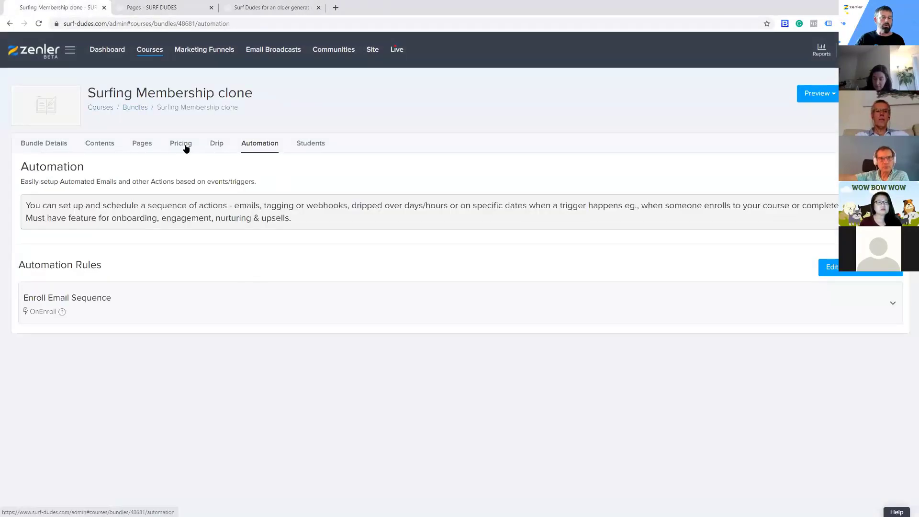
Capitalise the bundle's name as "Surfing Membership Clone" in the bundle details and save the update
{"action": "left_click", "coordinate": [50, 147]}
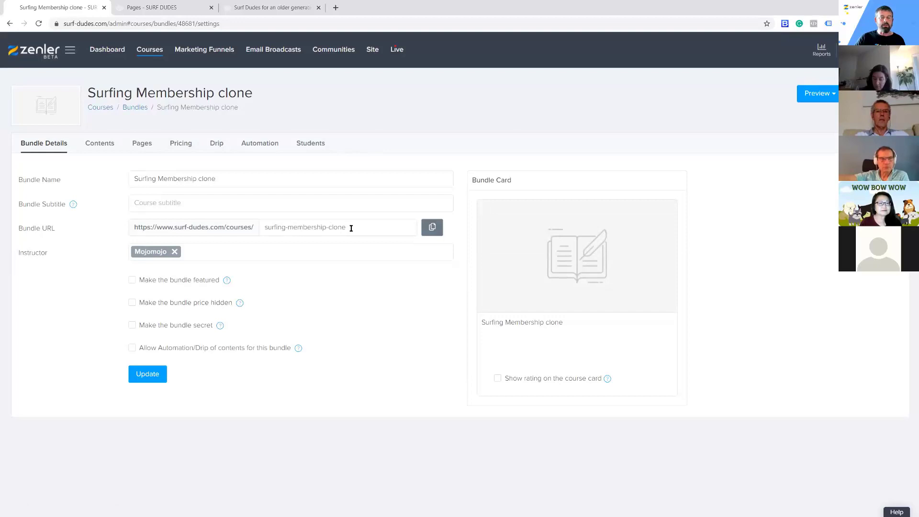
{"action": "left_click_drag", "start_coordinate": [351, 228], "coordinate": [327, 227]}
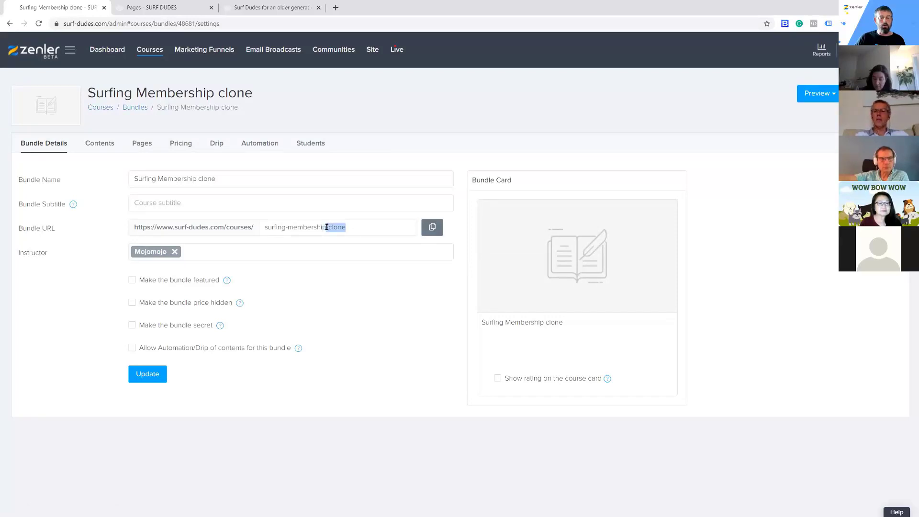
{"action": "left_click", "coordinate": [358, 302]}
{"action": "left_click_drag", "start_coordinate": [212, 178], "coordinate": [208, 178]}
{"action": "left_click", "coordinate": [230, 202]}
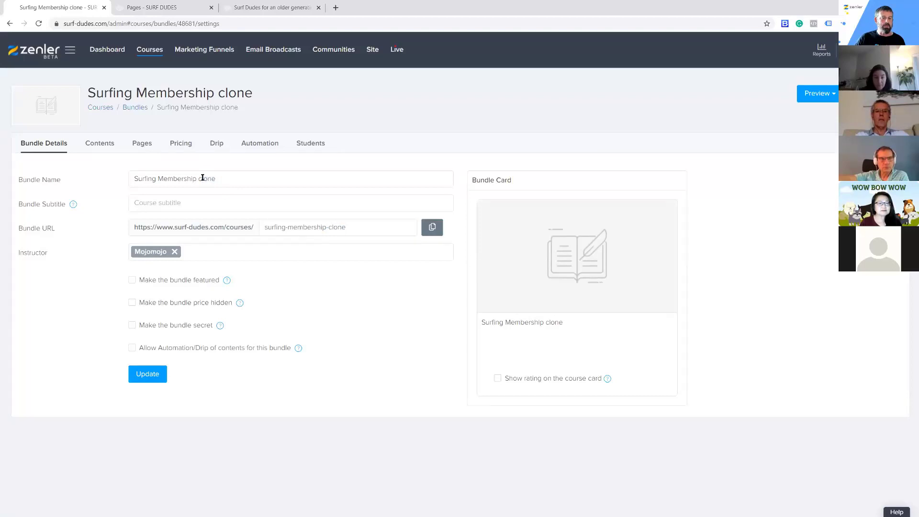
{"action": "type", "text": "C"}
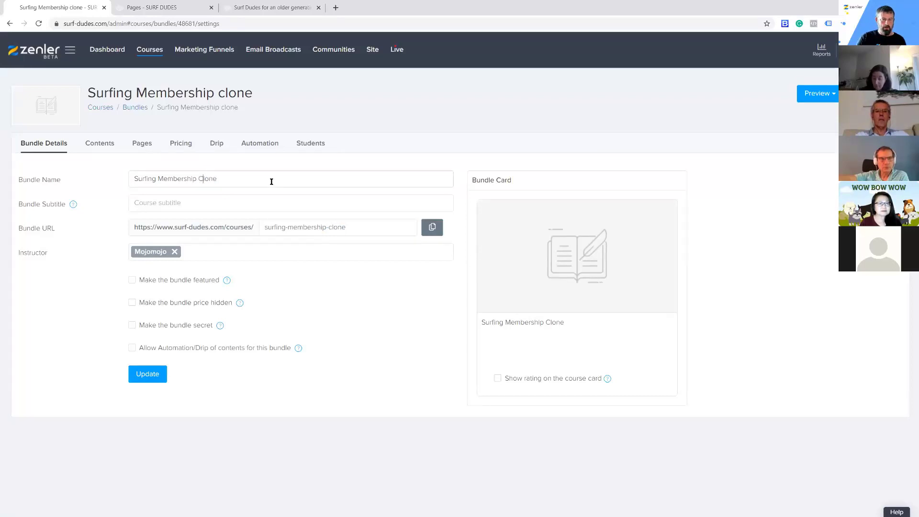
{"action": "left_click", "coordinate": [153, 374]}
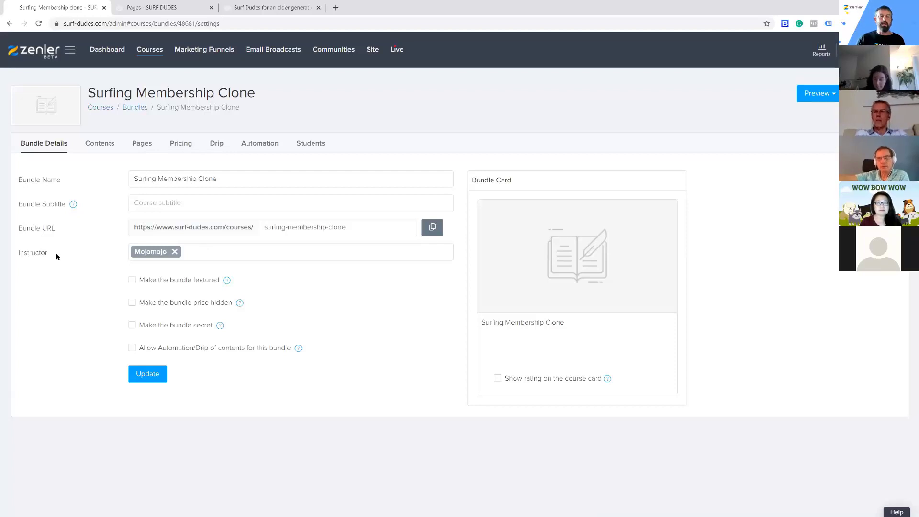
Replace the bundle's current instructor with Surf-Dudes
{"action": "mouse_move", "coordinate": [525, 216]}
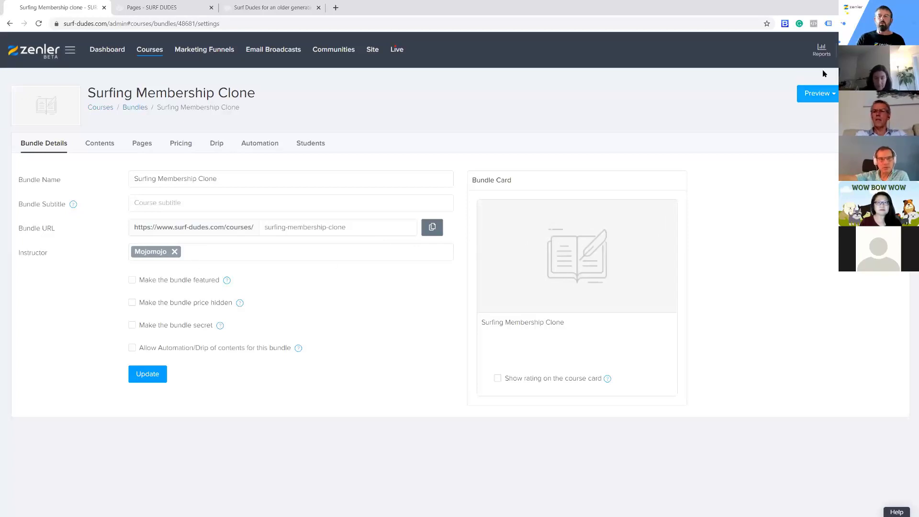
{"action": "mouse_move", "coordinate": [546, 284]}
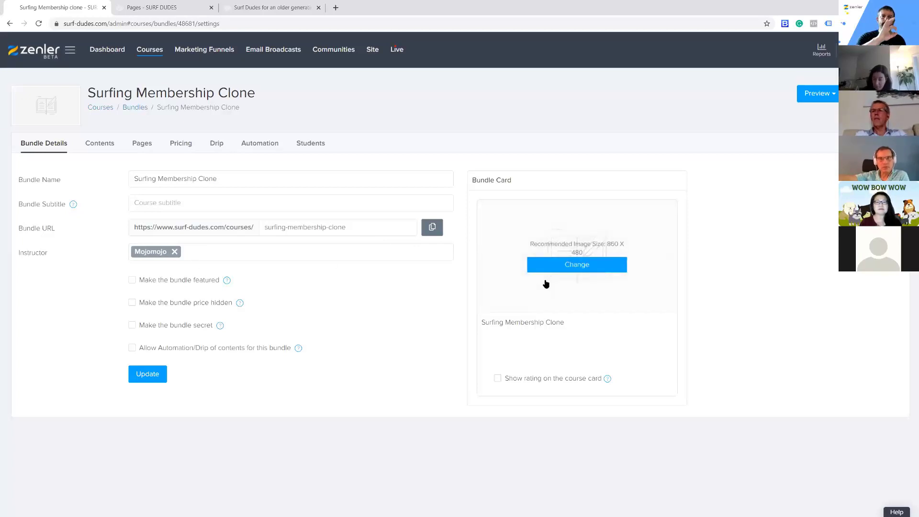
{"action": "left_click", "coordinate": [191, 248]}
{"action": "left_click", "coordinate": [162, 269]}
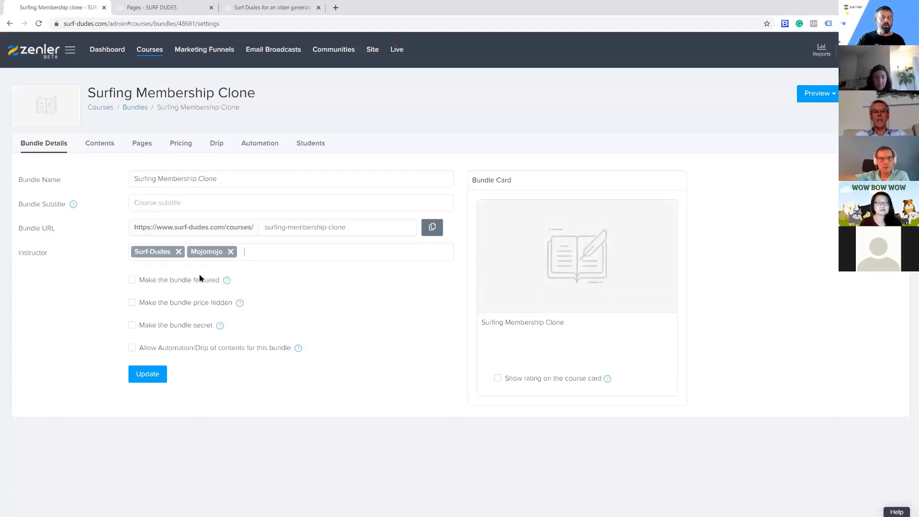
{"action": "left_click", "coordinate": [231, 251]}
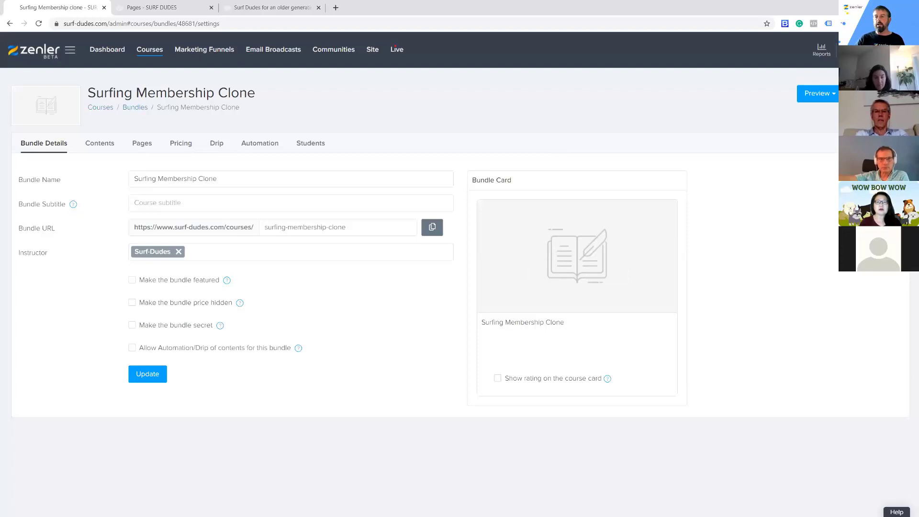
{"action": "mouse_move", "coordinate": [892, 50]}
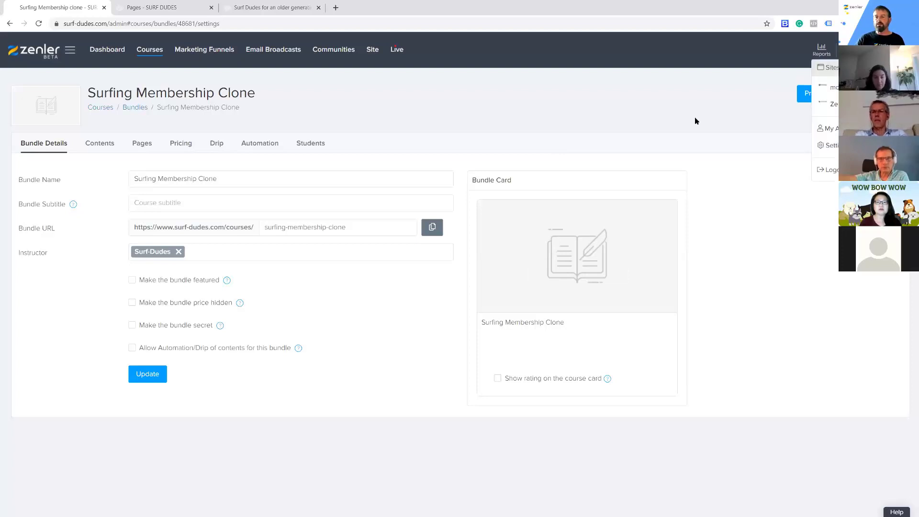
{"action": "left_click", "coordinate": [680, 121]}
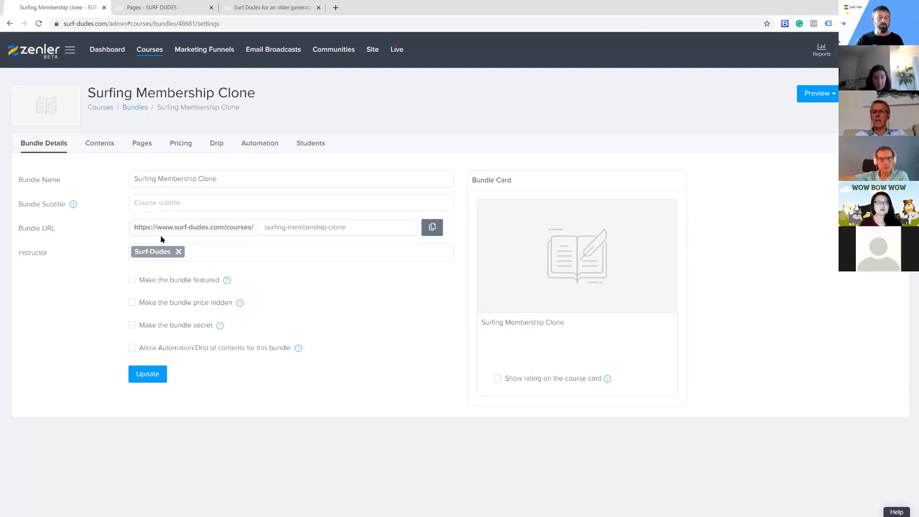
Choose Surf-dudes-members.png from the SURF-DUDES folder on the Desktop as the bundle card image
{"action": "mouse_move", "coordinate": [544, 286]}
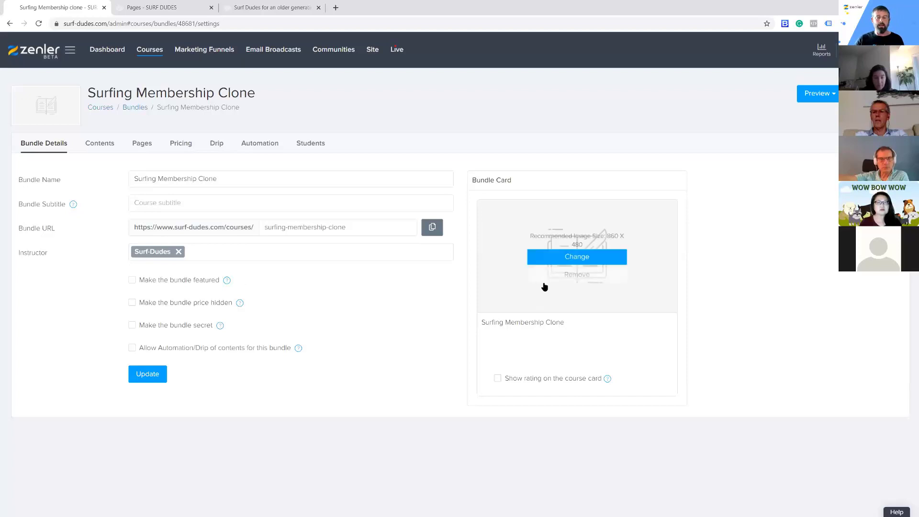
{"action": "left_click", "coordinate": [564, 258]}
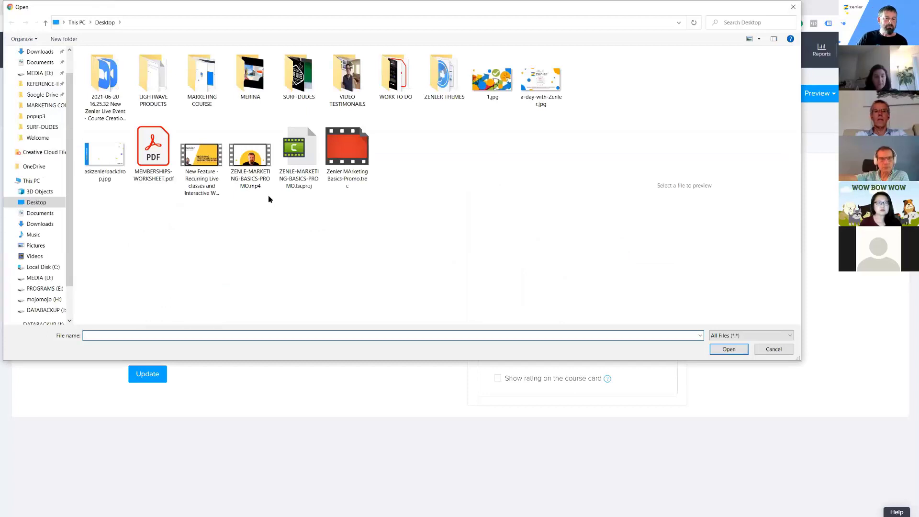
{"action": "left_click", "coordinate": [299, 77]}
{"action": "double_click", "coordinate": [297, 75]}
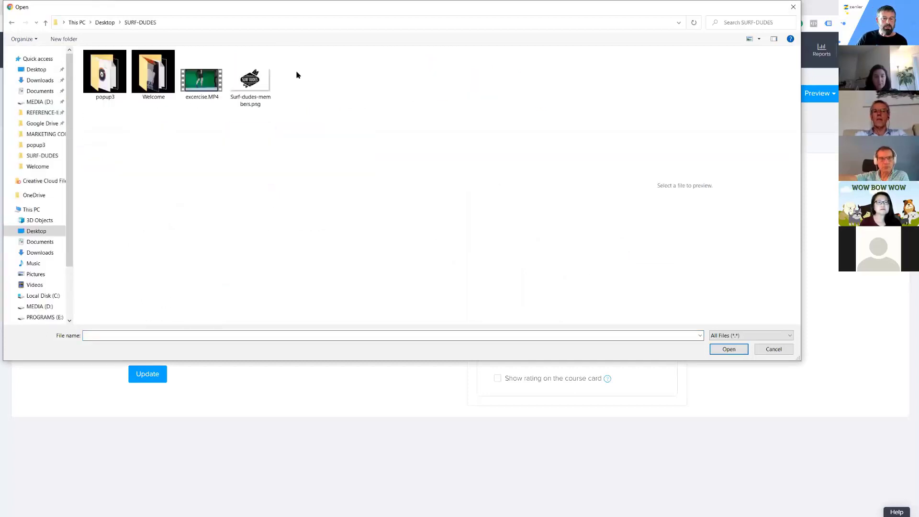
{"action": "left_click", "coordinate": [252, 89]}
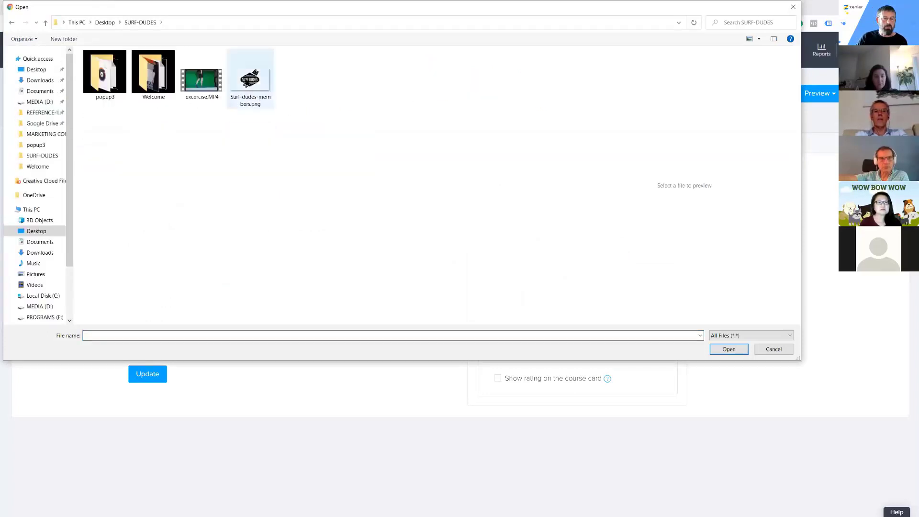
{"action": "left_click", "coordinate": [728, 349]}
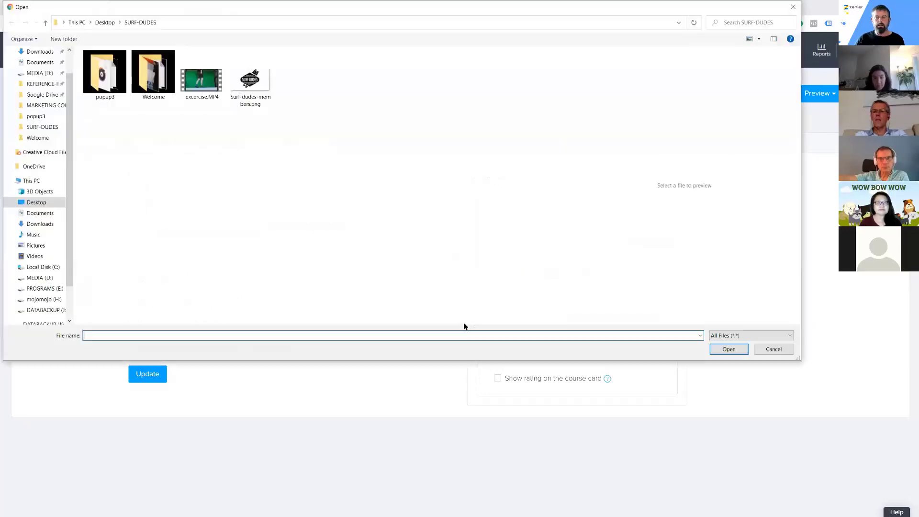
{"action": "left_click", "coordinate": [252, 87]}
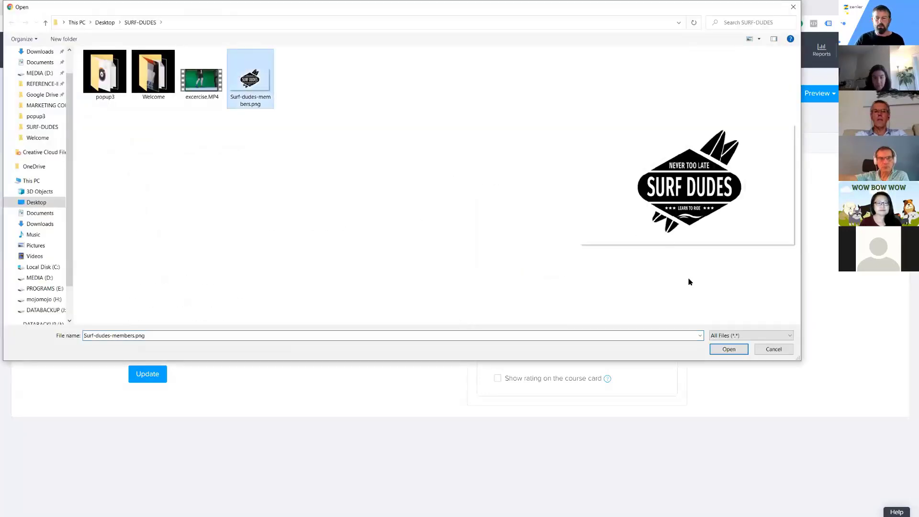
{"action": "left_click", "coordinate": [729, 349]}
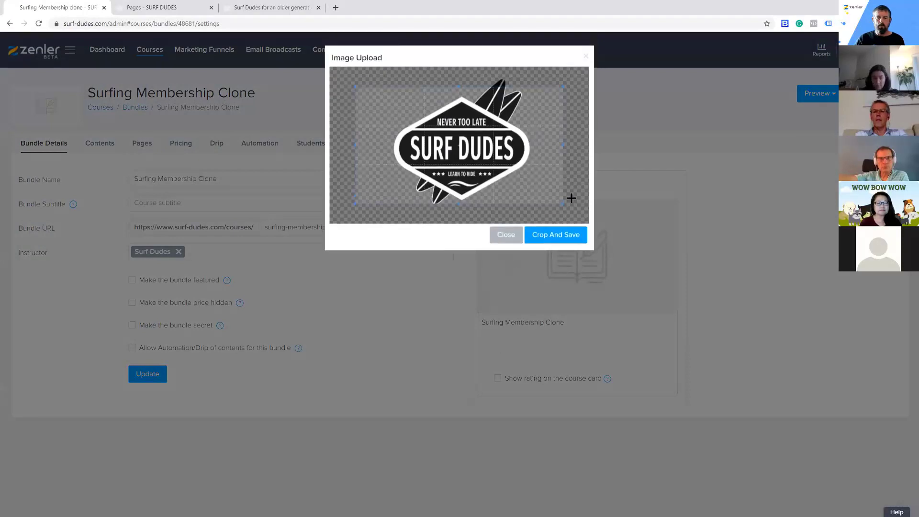
Enlarge the crop area to cover nearly the whole Surf Dudes logo image and save the cropped thumbnail
{"action": "left_click_drag", "start_coordinate": [564, 204], "coordinate": [583, 215]}
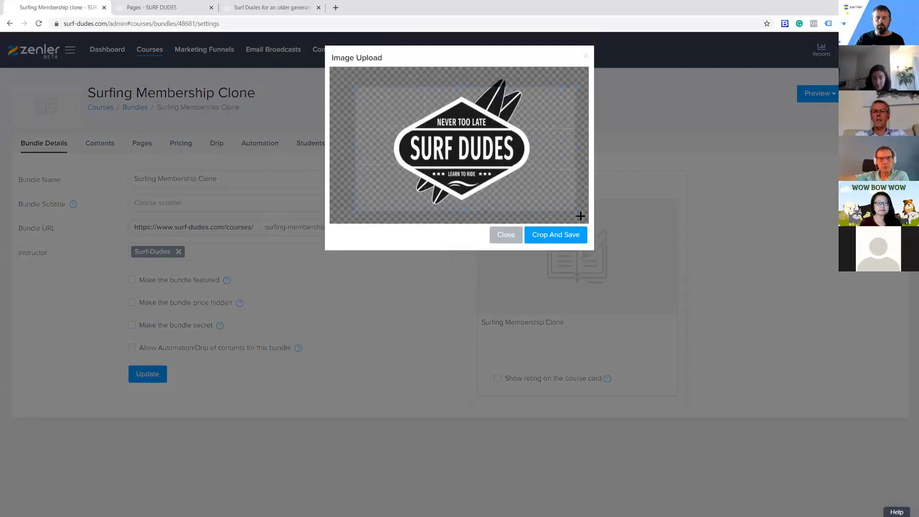
{"action": "left_click_drag", "start_coordinate": [355, 87], "coordinate": [344, 71]}
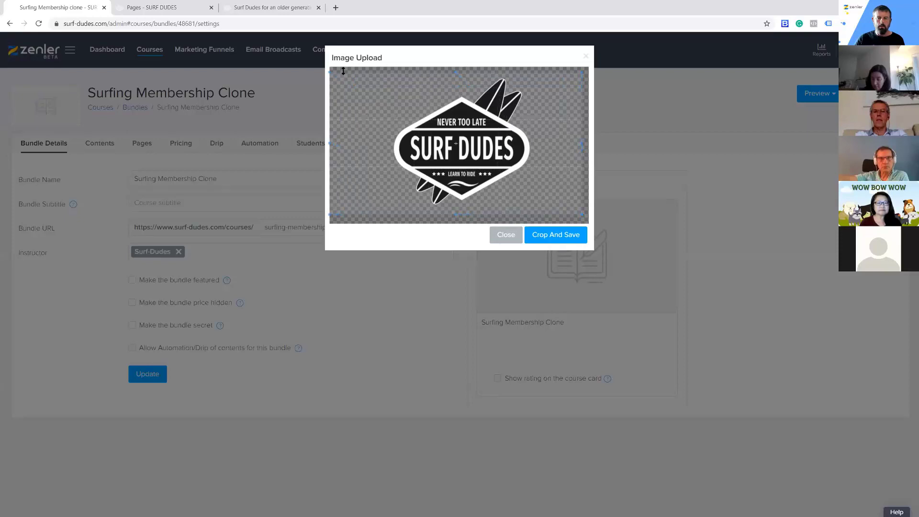
{"action": "left_click", "coordinate": [545, 237]}
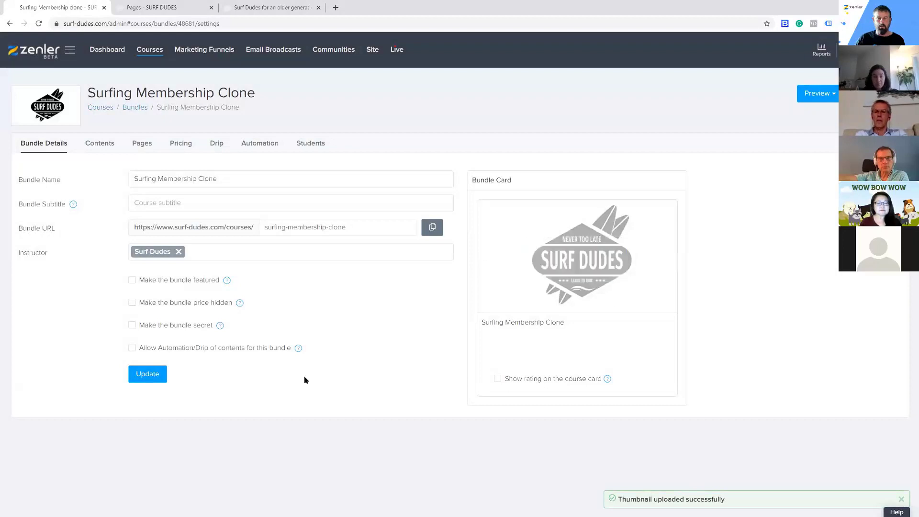
Preview the bundle's sales page down to its included courses and pricing, and close the preview
{"action": "left_click", "coordinate": [141, 144]}
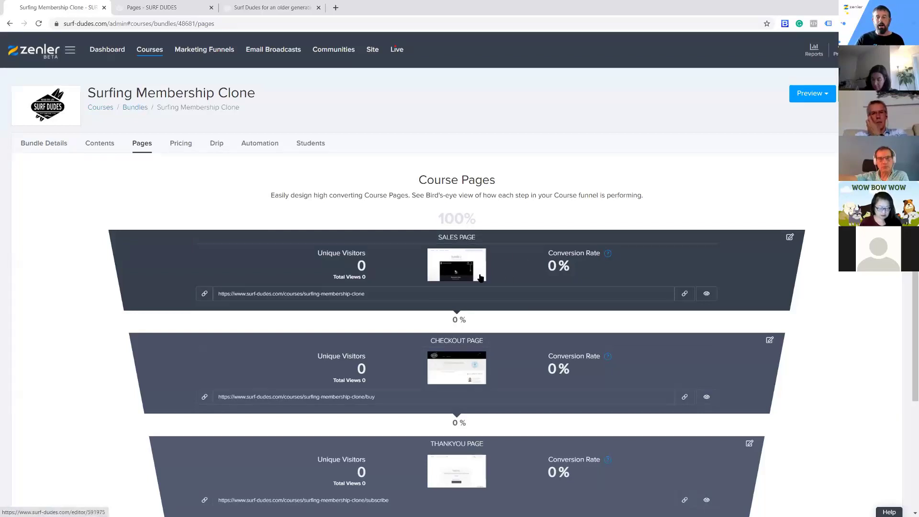
{"action": "left_click", "coordinate": [707, 293]}
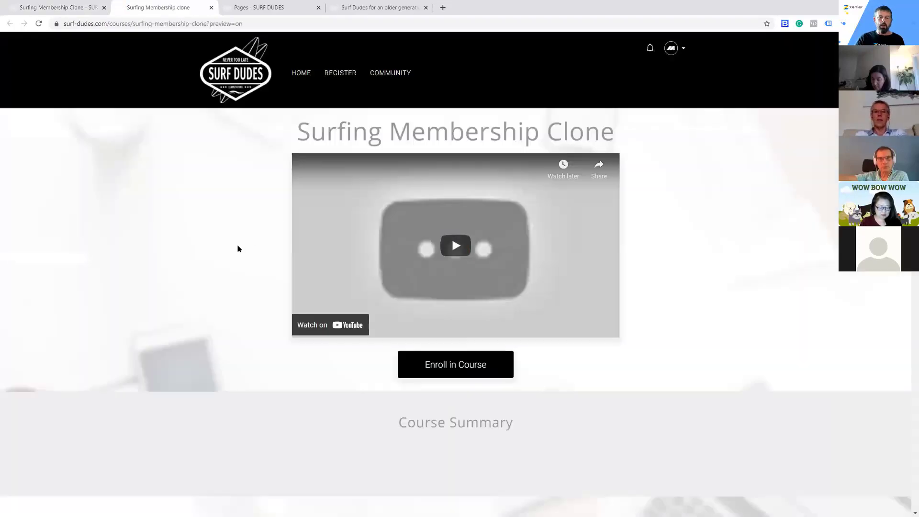
{"action": "scroll", "coordinate": [714, 319], "scroll_direction": "down", "scroll_amount": 10}
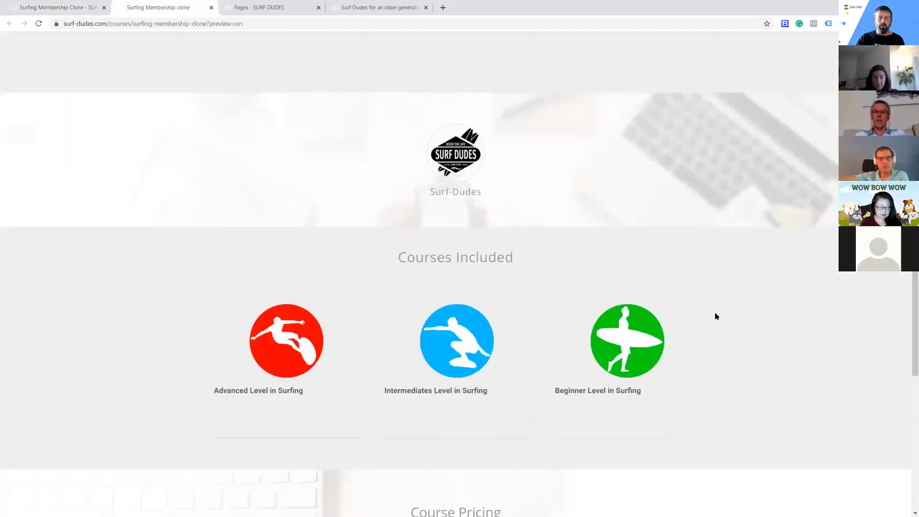
{"action": "scroll", "coordinate": [716, 315], "scroll_direction": "down", "scroll_amount": 2}
{"action": "scroll", "coordinate": [715, 314], "scroll_direction": "up", "scroll_amount": 12}
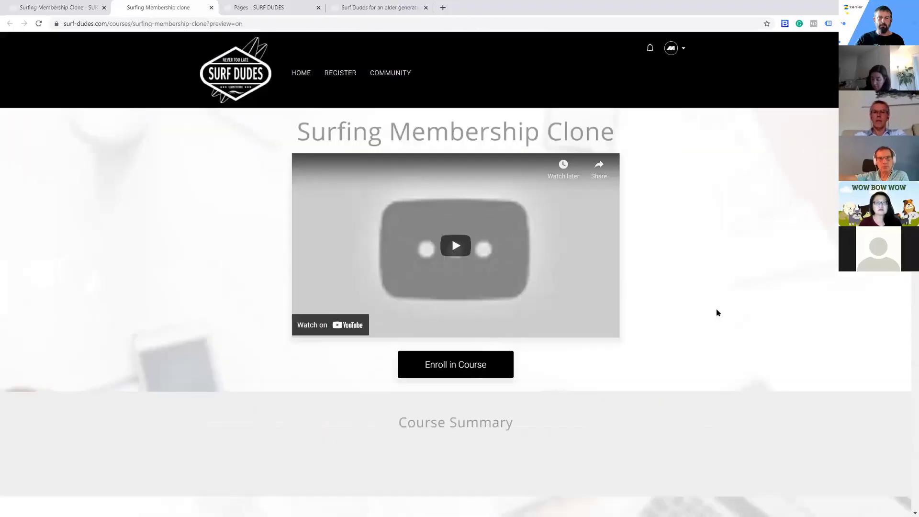
{"action": "left_click", "coordinate": [211, 8]}
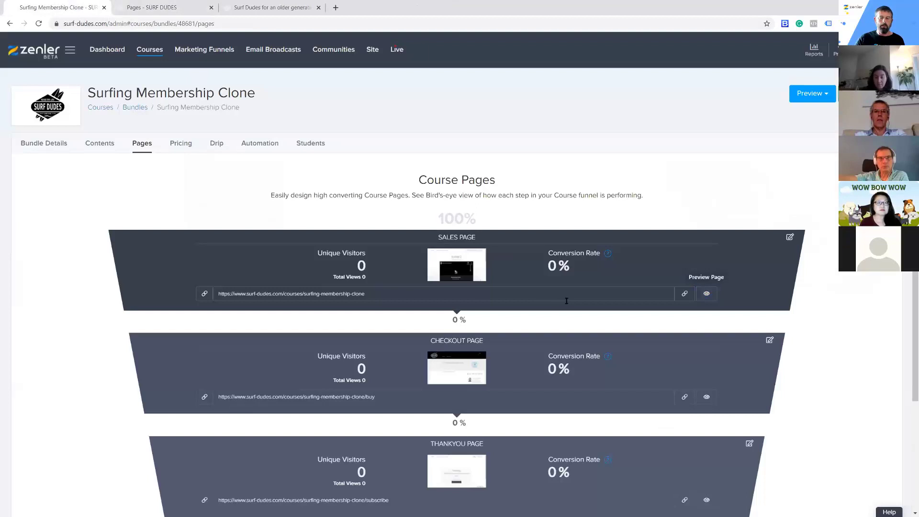
Preview the bundle's checkout page and review its order summary and payment sections
{"action": "left_click", "coordinate": [708, 398]}
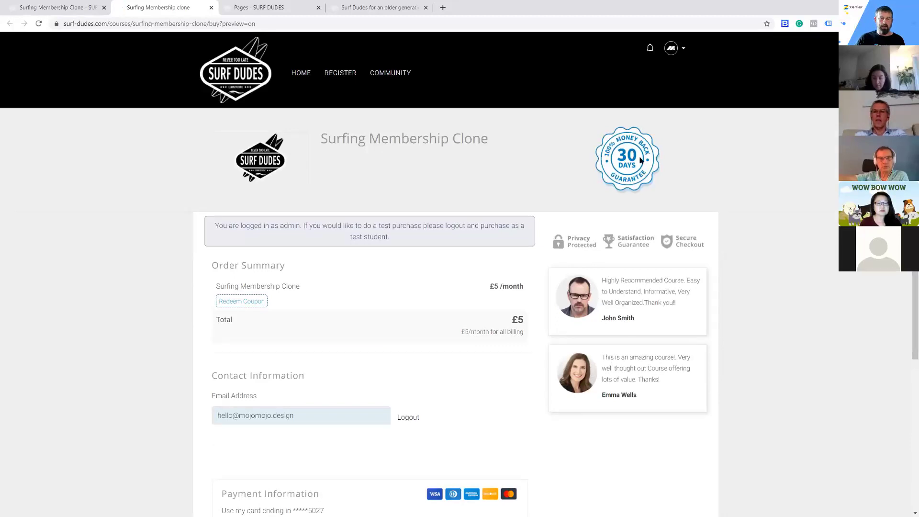
{"action": "scroll", "coordinate": [767, 209], "scroll_direction": "down", "scroll_amount": 2}
{"action": "scroll", "coordinate": [688, 187], "scroll_direction": "up", "scroll_amount": 2}
Preview the bundle's course access page and examine the instructor section and the included courses
{"action": "left_click", "coordinate": [82, 8]}
{"action": "scroll", "coordinate": [592, 345], "scroll_direction": "down", "scroll_amount": 3}
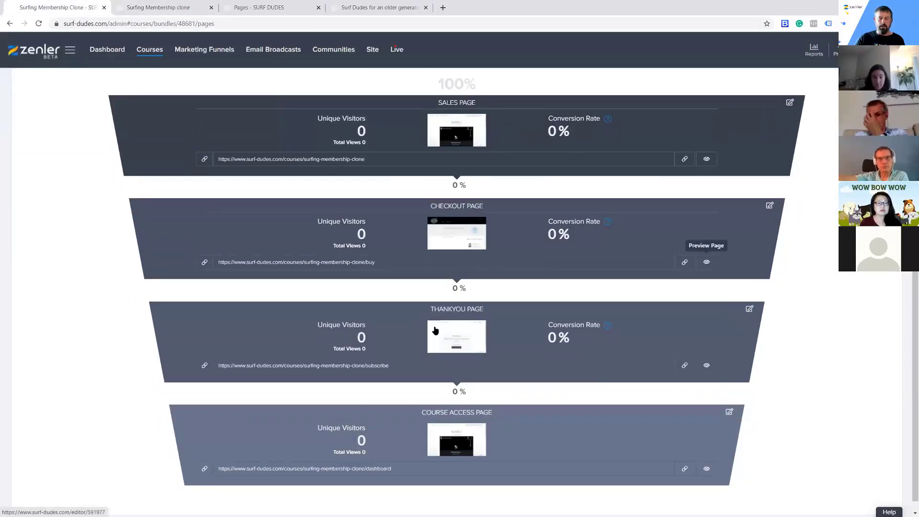
{"action": "scroll", "coordinate": [551, 421], "scroll_direction": "down", "scroll_amount": 1}
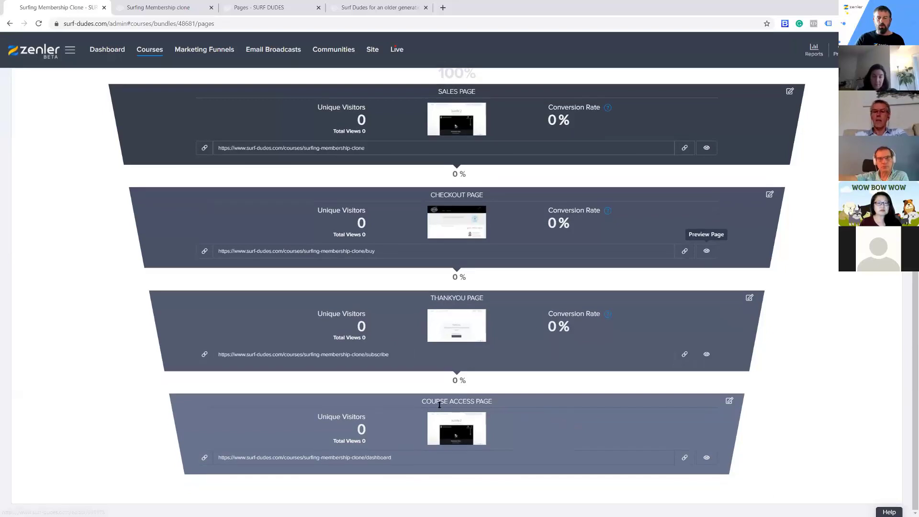
{"action": "left_click", "coordinate": [706, 459]}
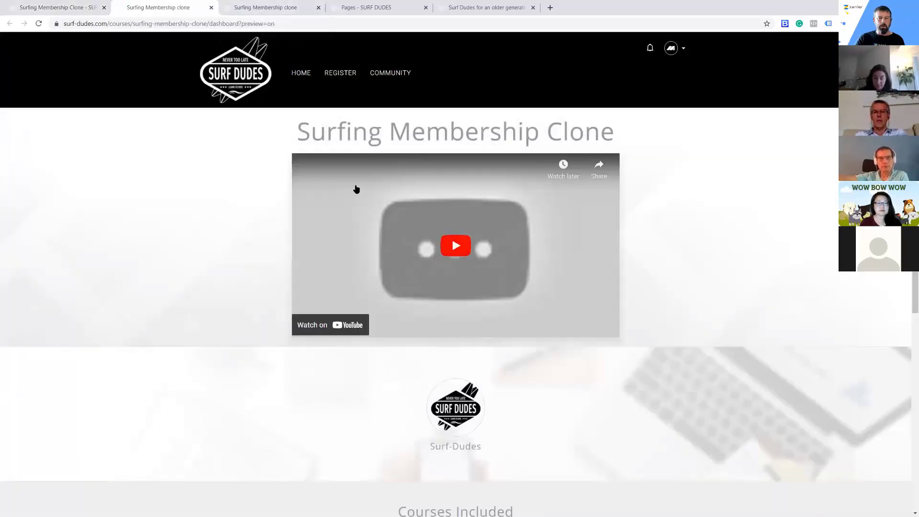
{"action": "scroll", "coordinate": [676, 269], "scroll_direction": "down", "scroll_amount": 4}
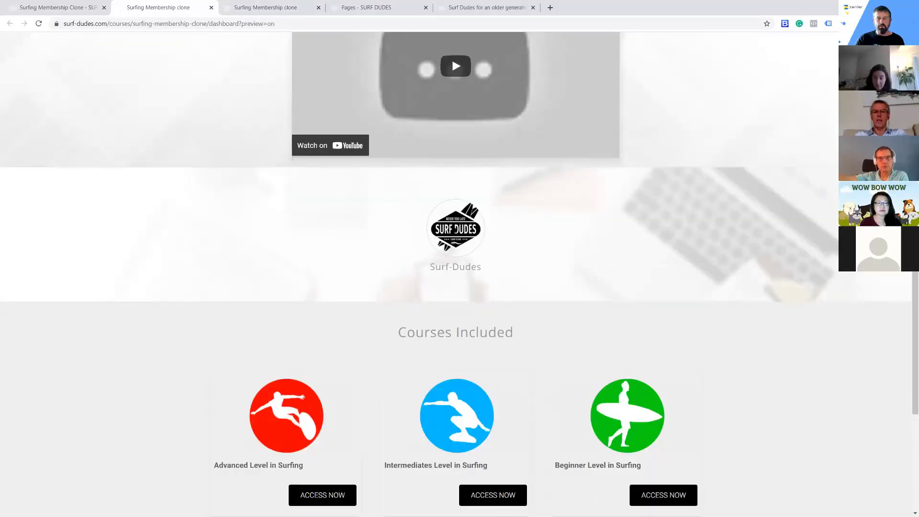
{"action": "left_click_drag", "start_coordinate": [431, 269], "coordinate": [503, 271]}
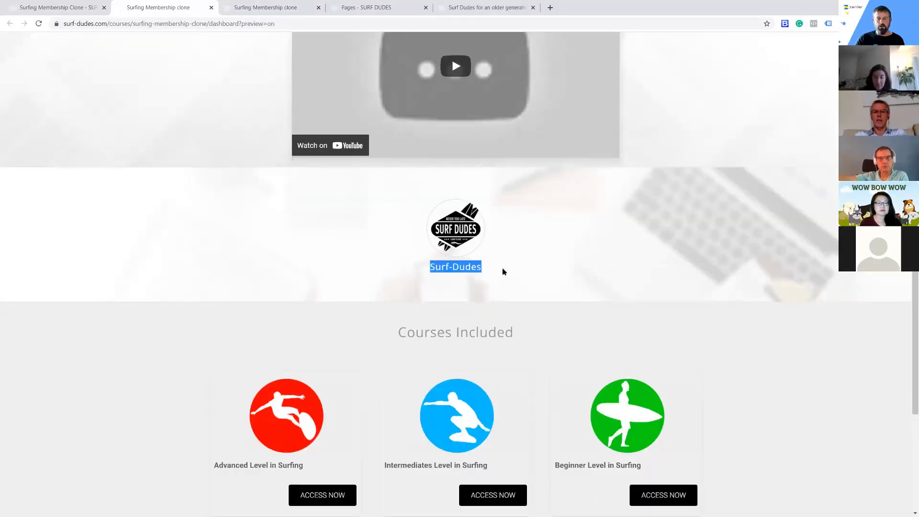
{"action": "left_click", "coordinate": [547, 265]}
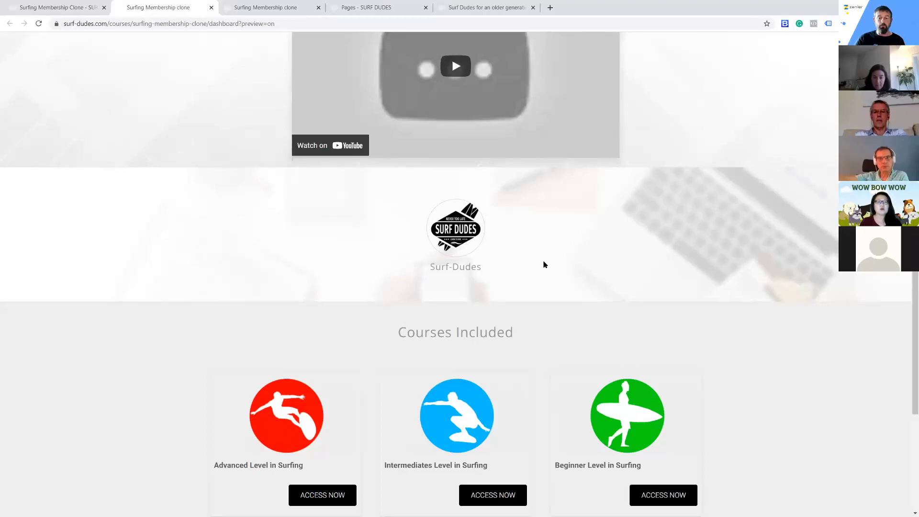
Open the Beginner Level in Surfing course from the bundle's access page, review its dashboard, and return to the access page
{"action": "scroll", "coordinate": [591, 260], "scroll_direction": "down", "scroll_amount": 4}
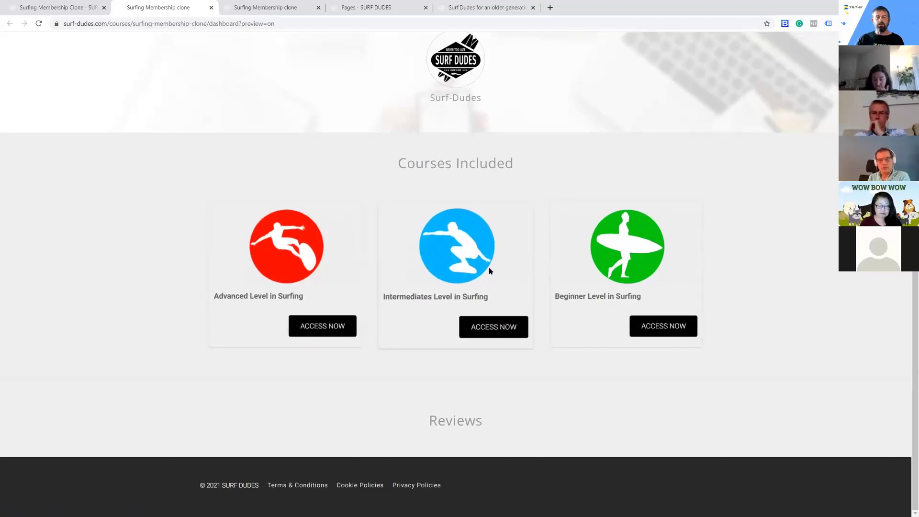
{"action": "left_click", "coordinate": [649, 326]}
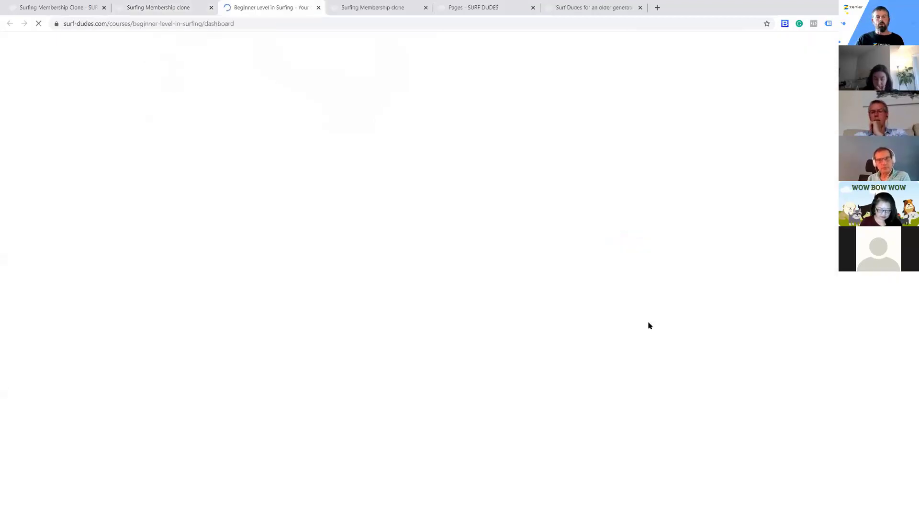
{"action": "scroll", "coordinate": [735, 282], "scroll_direction": "down", "scroll_amount": 9}
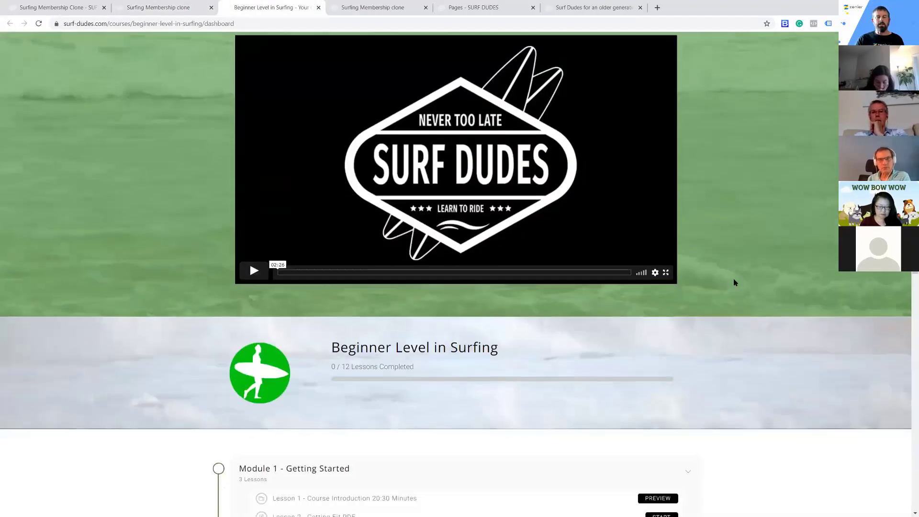
{"action": "scroll", "coordinate": [734, 281], "scroll_direction": "up", "scroll_amount": 6}
{"action": "scroll", "coordinate": [735, 283], "scroll_direction": "up", "scroll_amount": 3}
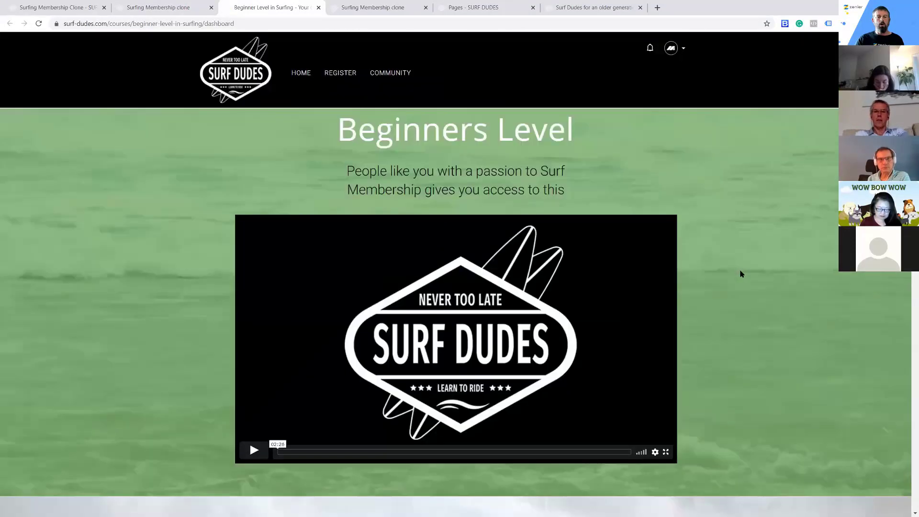
{"action": "left_click", "coordinate": [163, 11]}
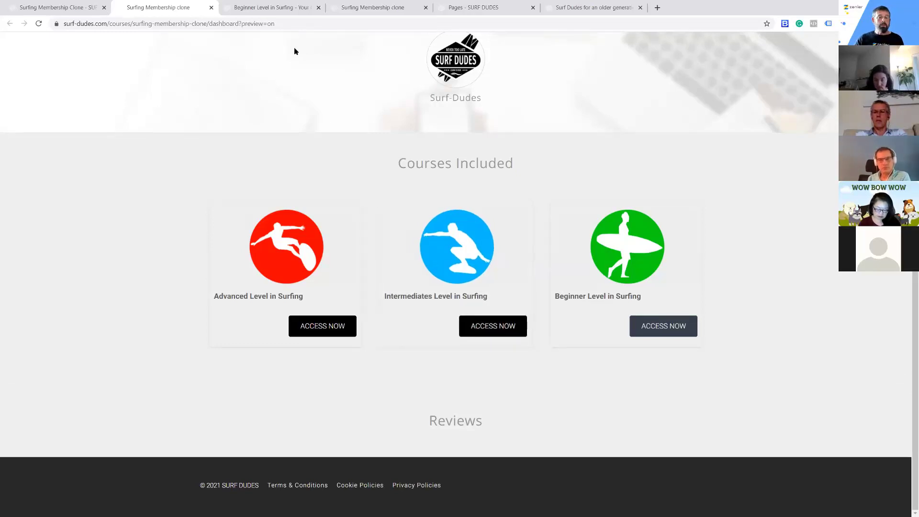
{"action": "scroll", "coordinate": [468, 167], "scroll_direction": "up", "scroll_amount": 7}
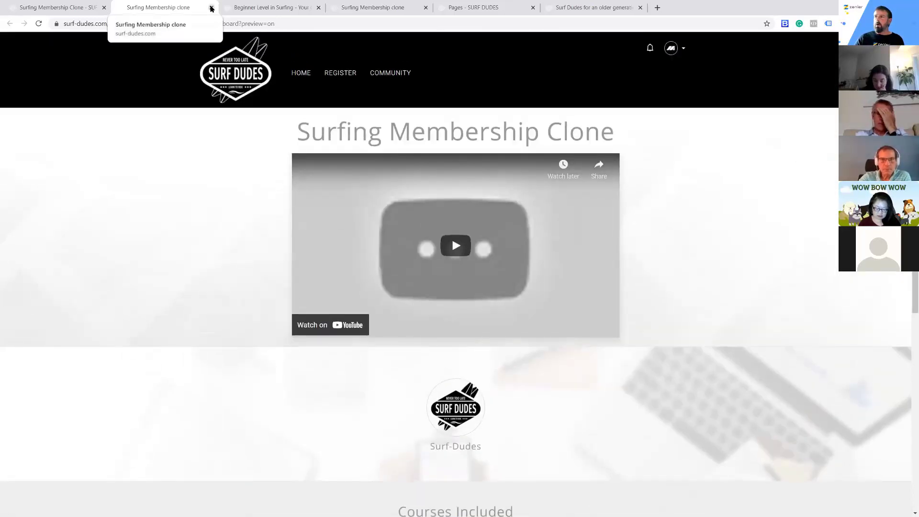
Return to the Zenler admin and open the list of course bundles
{"action": "left_click", "coordinate": [56, 11]}
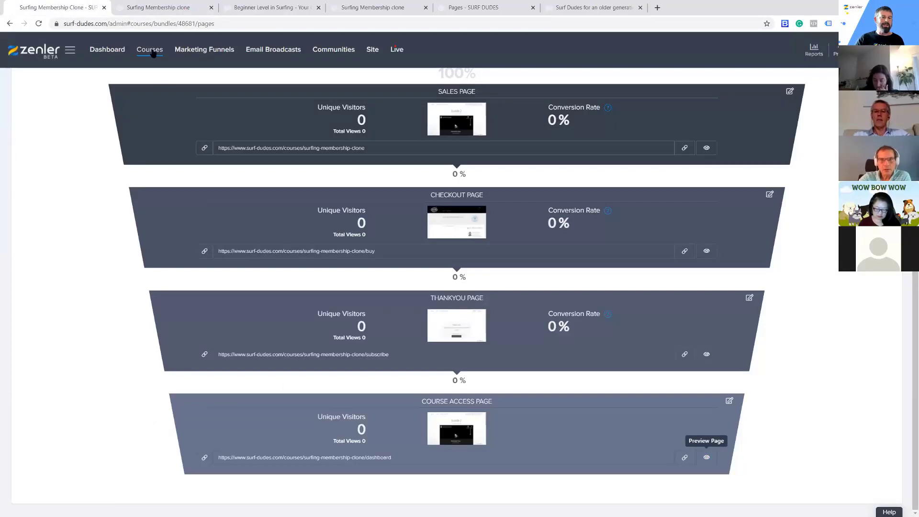
{"action": "left_click", "coordinate": [172, 60]}
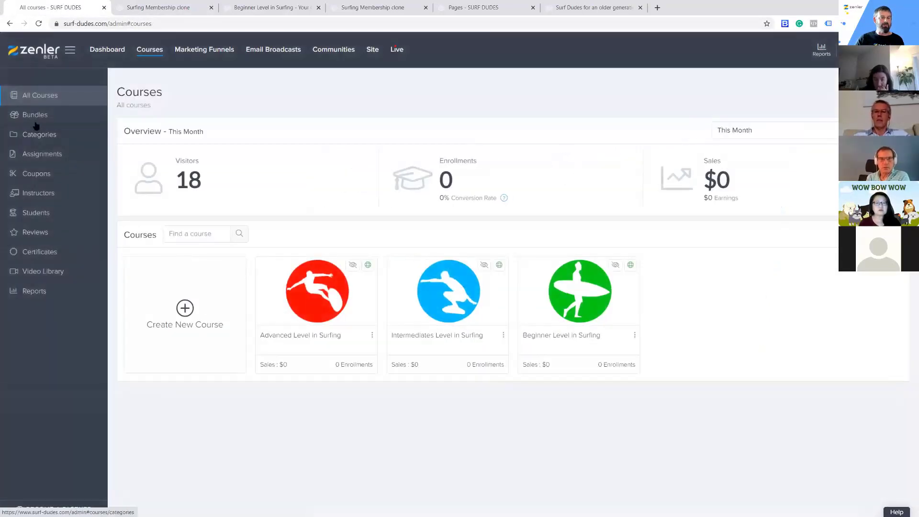
{"action": "left_click", "coordinate": [37, 120]}
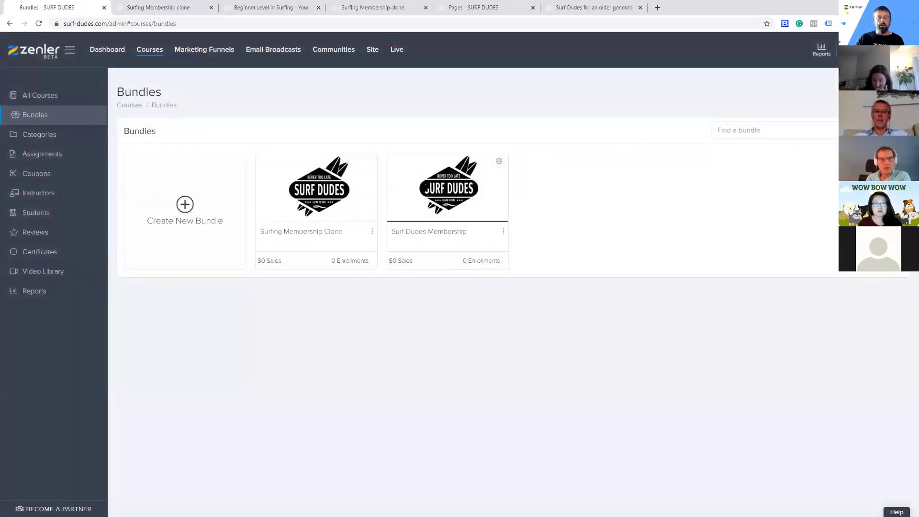
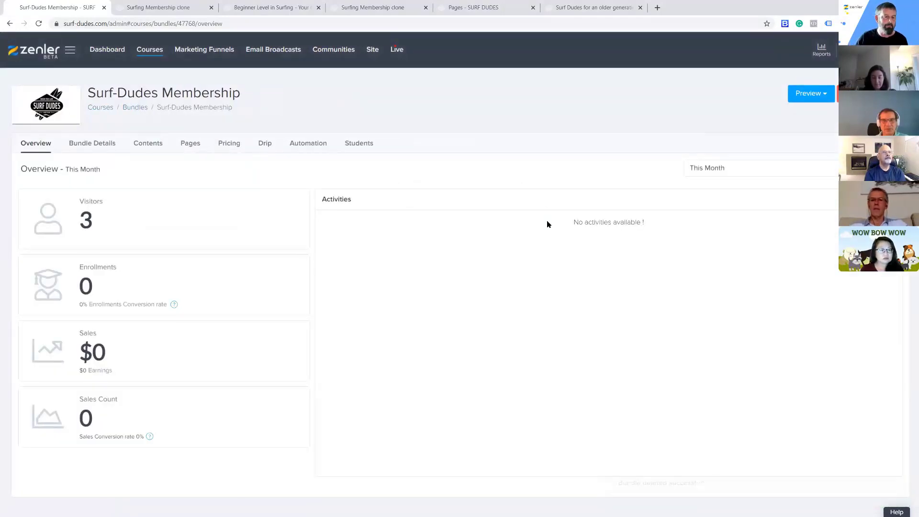
Open the Surf-Dudes Membership bundle's details and review its name, subtitle and visibility options
{"action": "left_click", "coordinate": [93, 145]}
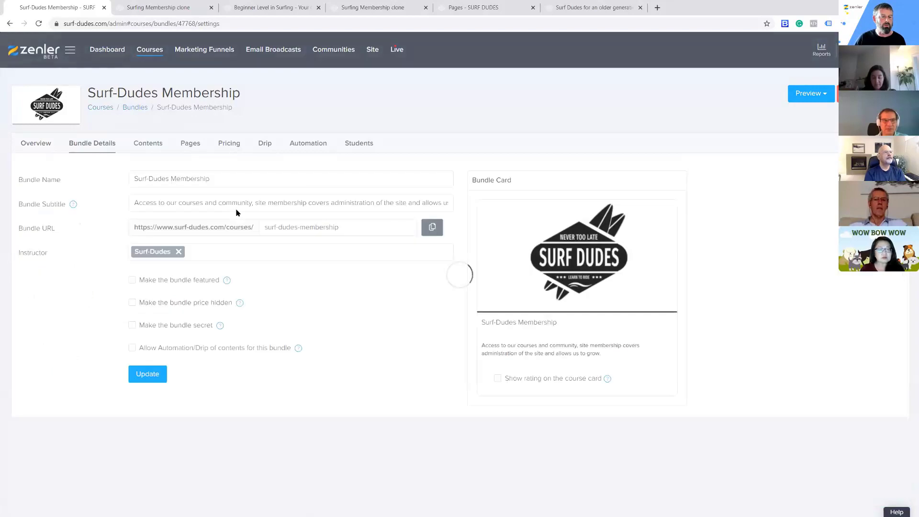
{"action": "left_click_drag", "start_coordinate": [137, 179], "coordinate": [278, 180]}
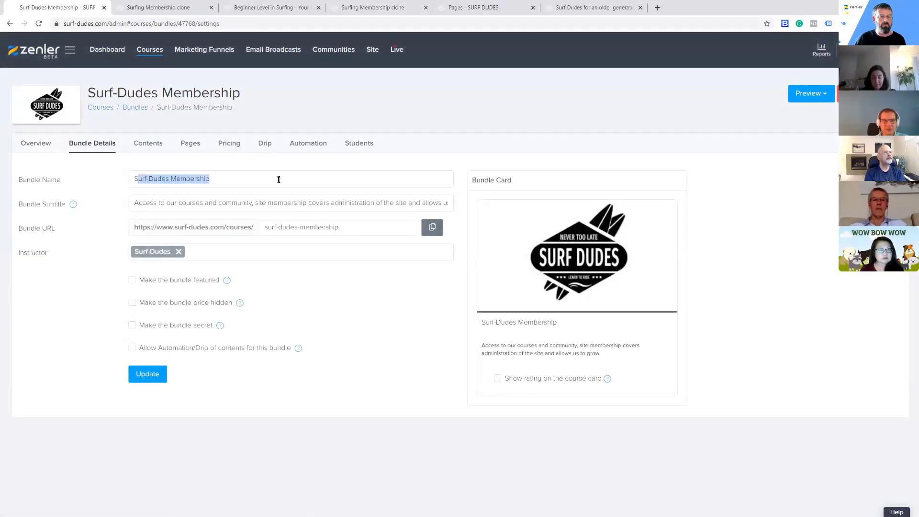
{"action": "left_click_drag", "start_coordinate": [141, 203], "coordinate": [433, 205]}
{"action": "mouse_move", "coordinate": [474, 310]}
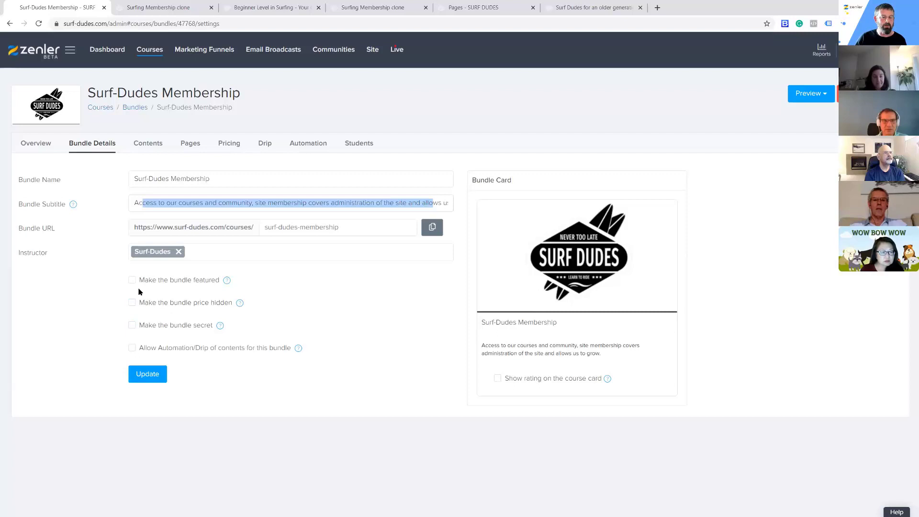
Review the membership bundle's pricing plan and included courses, and return to its overview
{"action": "left_click", "coordinate": [222, 144]}
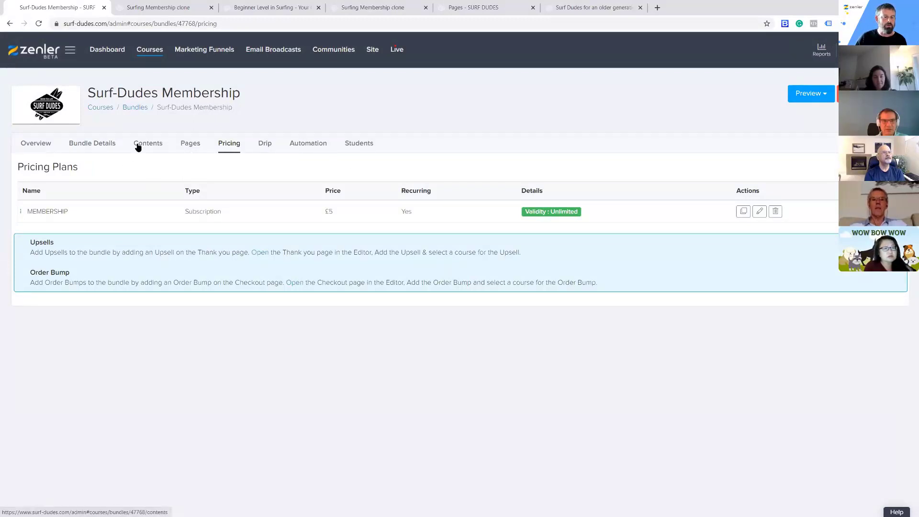
{"action": "left_click", "coordinate": [96, 144]}
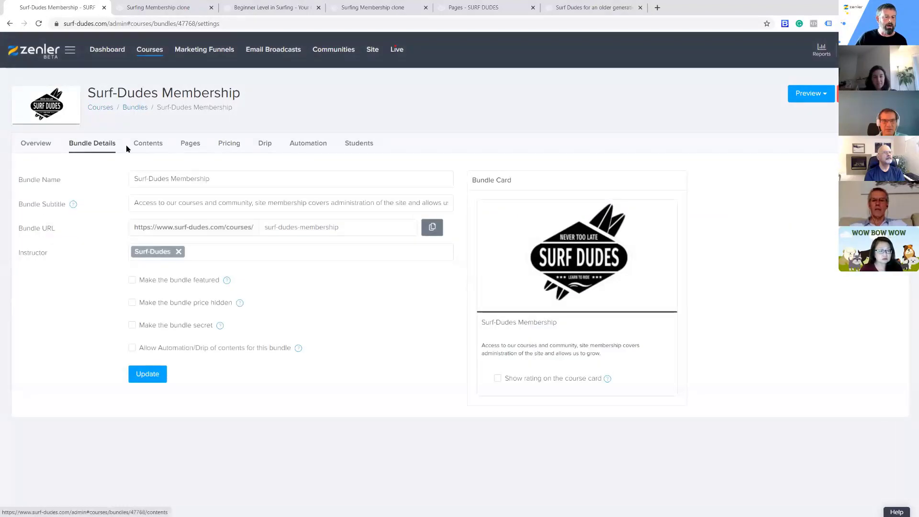
{"action": "left_click", "coordinate": [148, 145]}
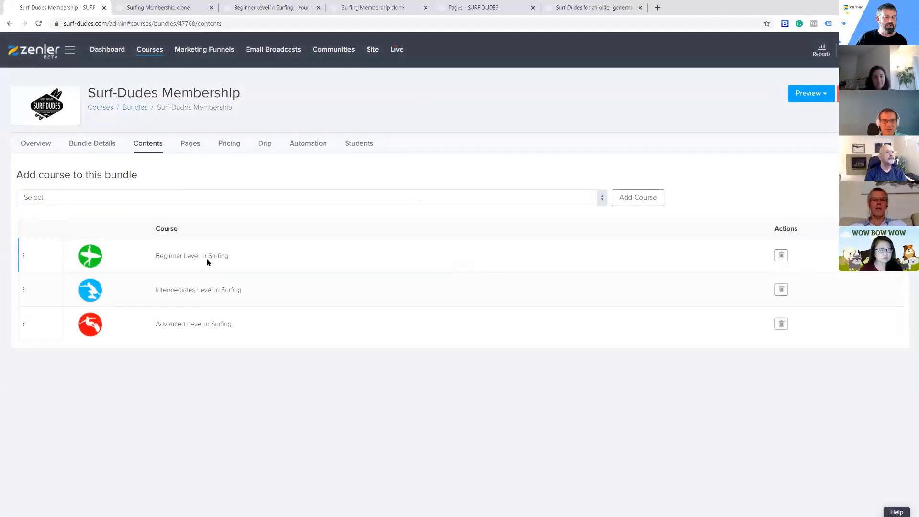
{"action": "left_click", "coordinate": [33, 147]}
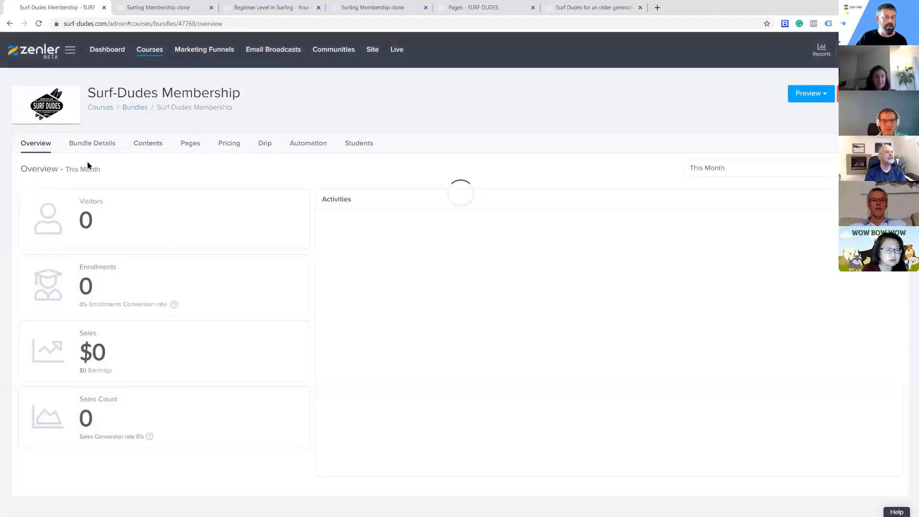
Open the membership bundle's course pages and close all leftover website and preview tabs
{"action": "left_click", "coordinate": [194, 145]}
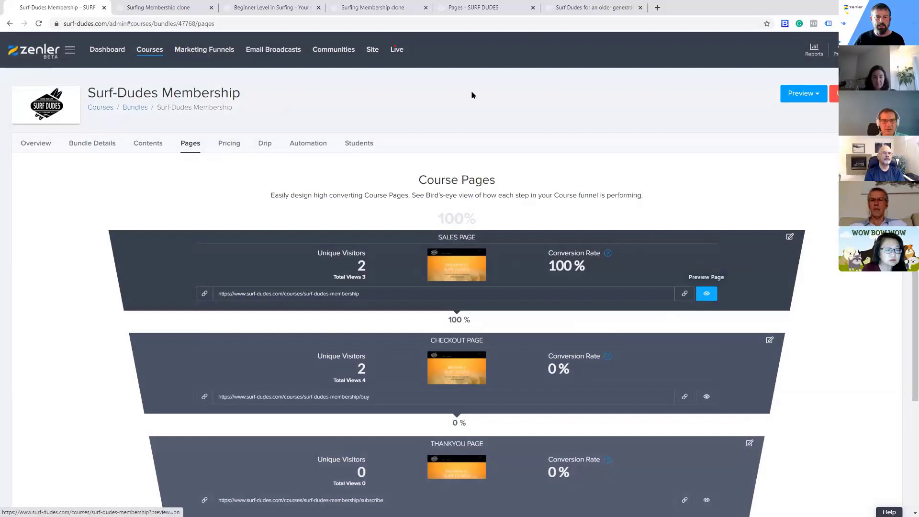
{"action": "left_click", "coordinate": [620, 7]}
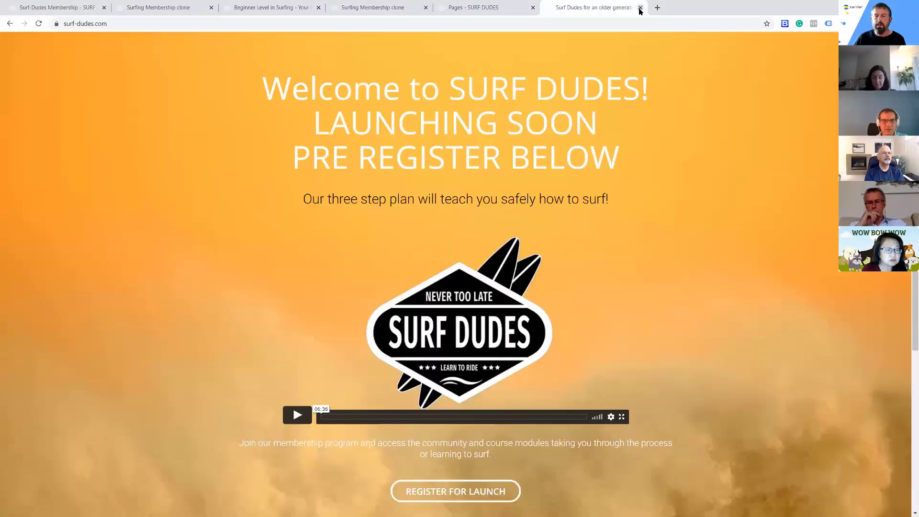
{"action": "left_click", "coordinate": [640, 8]}
{"action": "key", "text": "ctrl+w"}
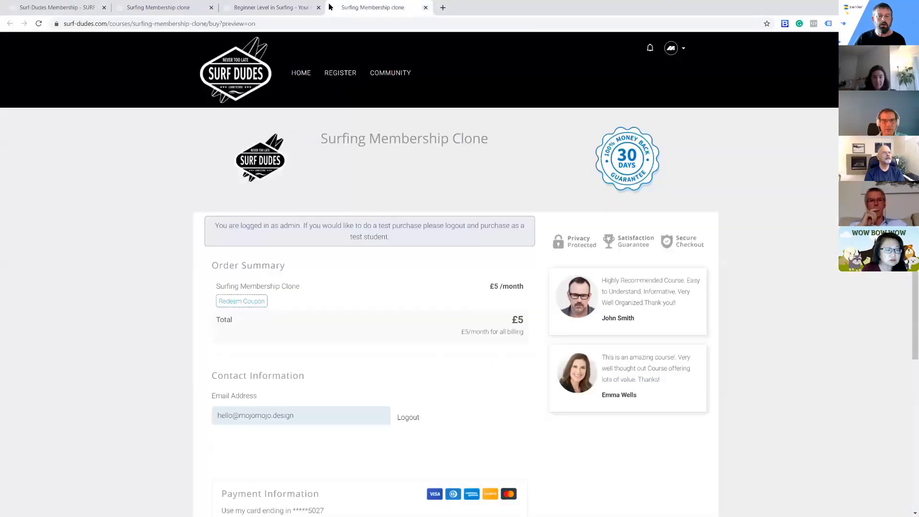
{"action": "left_click", "coordinate": [424, 8]}
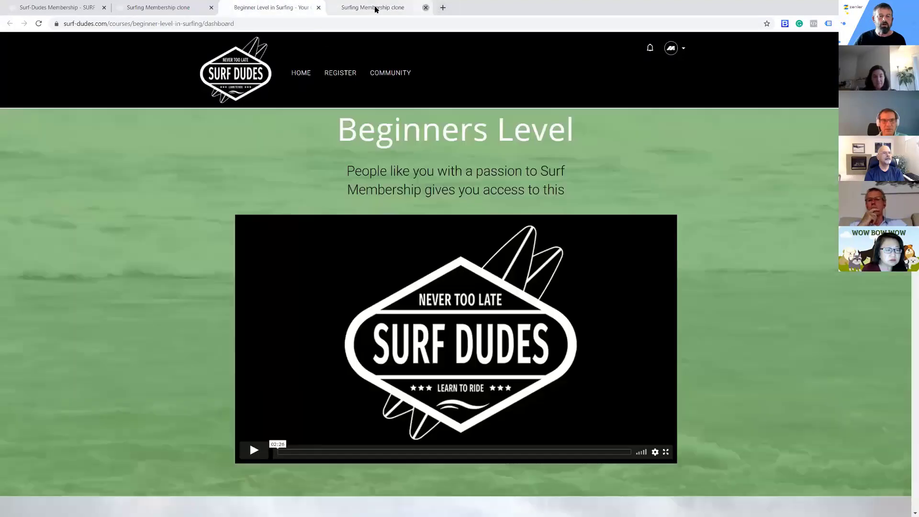
{"action": "left_click", "coordinate": [319, 8]}
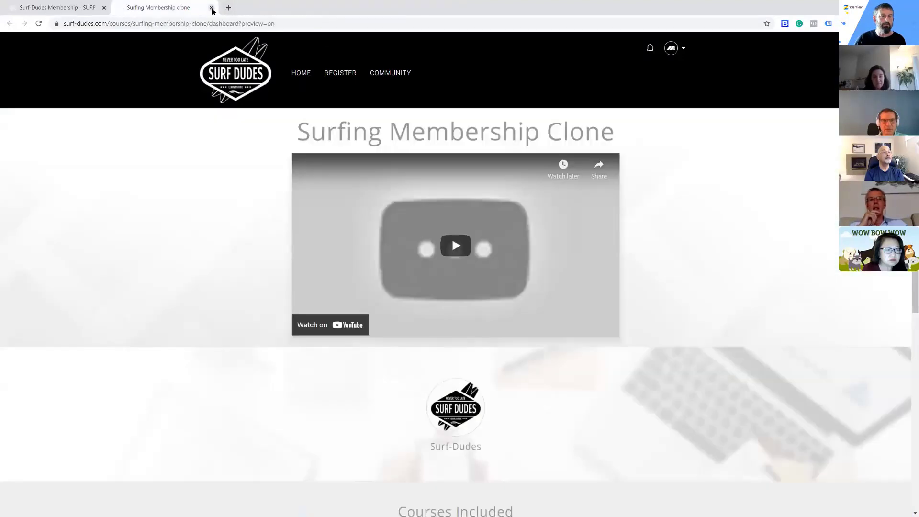
{"action": "left_click", "coordinate": [211, 8]}
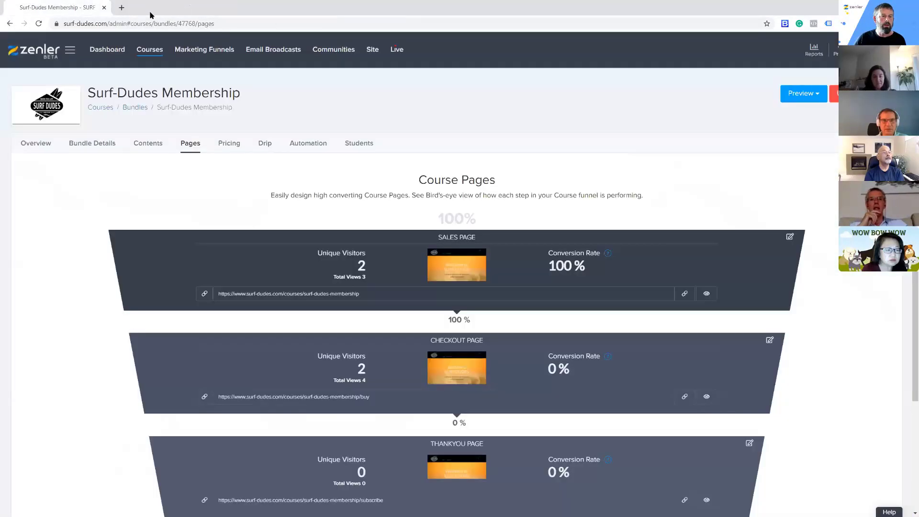
Preview the membership's sales page and examine its welcome, beginner, intermediate, advanced and community sections
{"action": "left_click", "coordinate": [706, 294]}
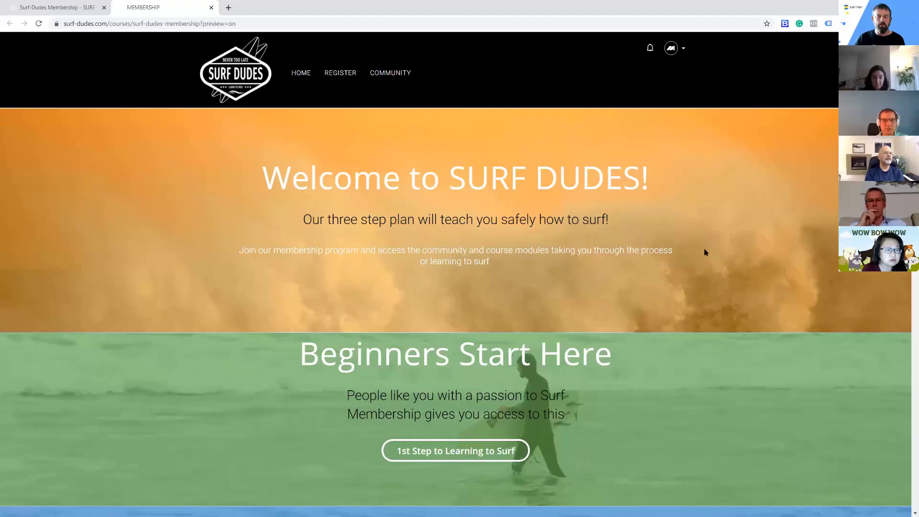
{"action": "scroll", "coordinate": [671, 254], "scroll_direction": "down", "scroll_amount": 3}
{"action": "scroll", "coordinate": [479, 230], "scroll_direction": "down", "scroll_amount": 2}
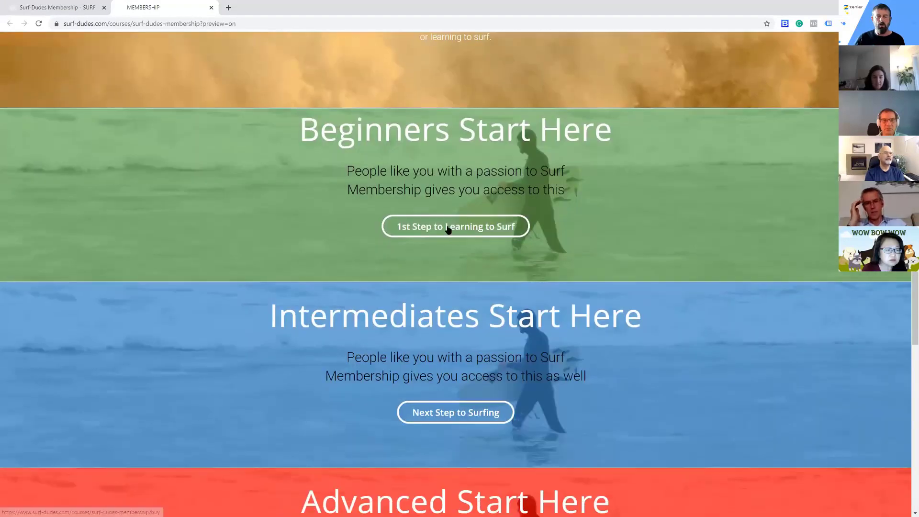
{"action": "scroll", "coordinate": [476, 228], "scroll_direction": "up", "scroll_amount": 2}
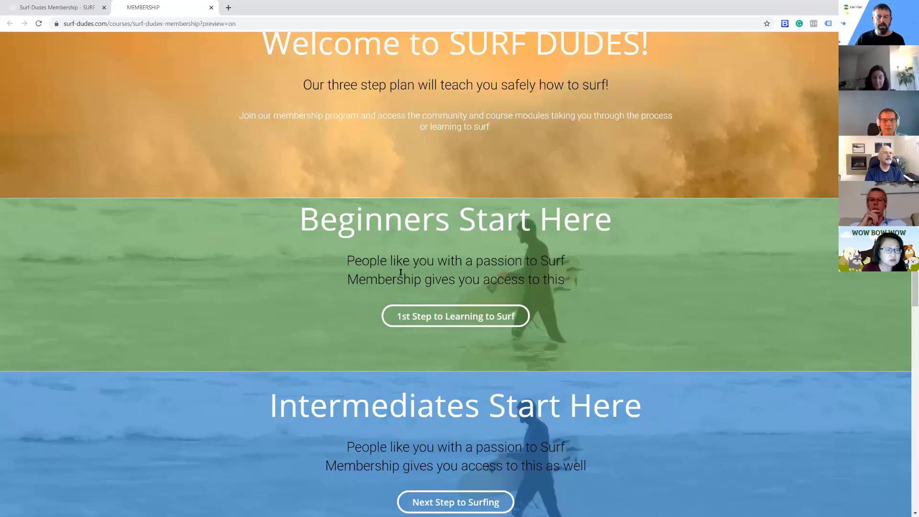
{"action": "scroll", "coordinate": [477, 209], "scroll_direction": "down", "scroll_amount": 3}
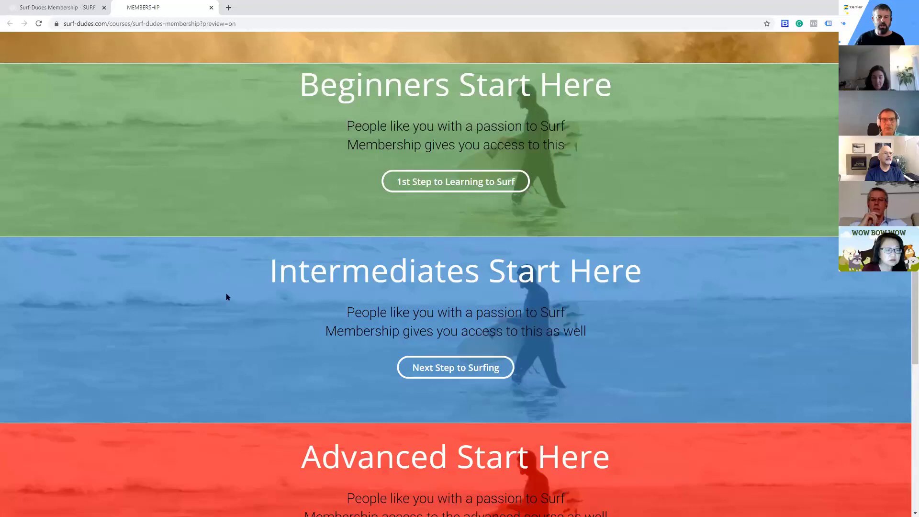
{"action": "scroll", "coordinate": [690, 264], "scroll_direction": "down", "scroll_amount": 6}
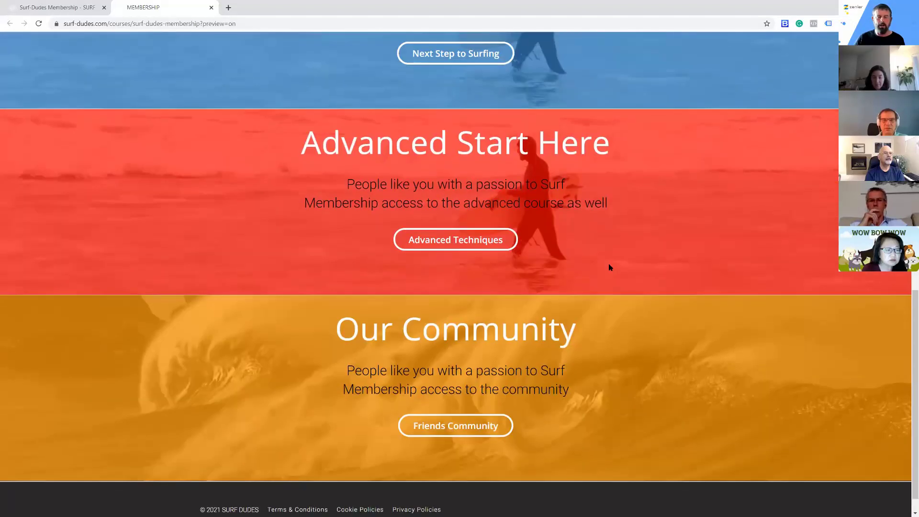
{"action": "scroll", "coordinate": [611, 268], "scroll_direction": "up", "scroll_amount": 12}
{"action": "scroll", "coordinate": [611, 263], "scroll_direction": "down", "scroll_amount": 13}
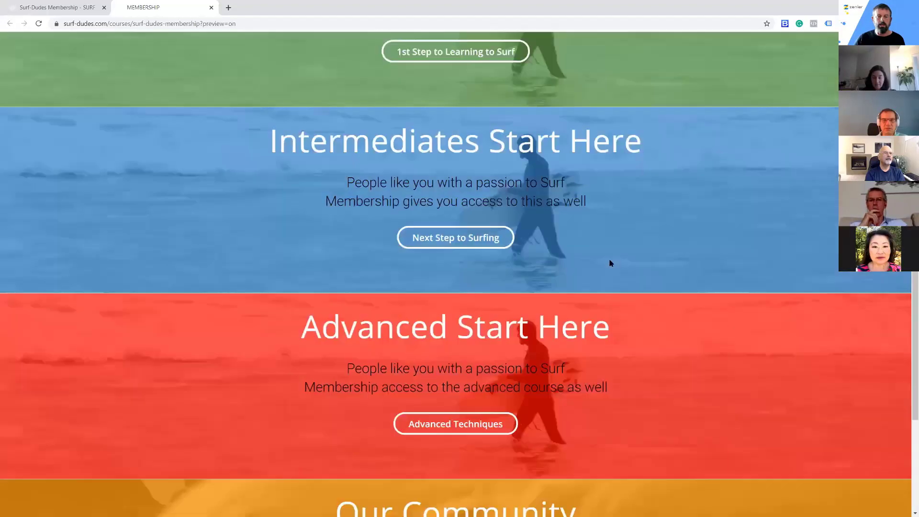
{"action": "scroll", "coordinate": [610, 263], "scroll_direction": "up", "scroll_amount": 10}
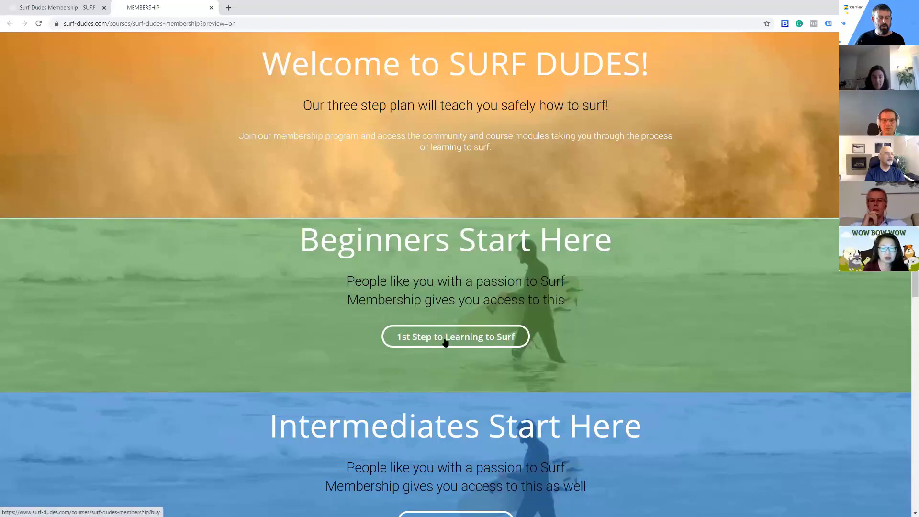
{"action": "scroll", "coordinate": [445, 342], "scroll_direction": "down", "scroll_amount": 3}
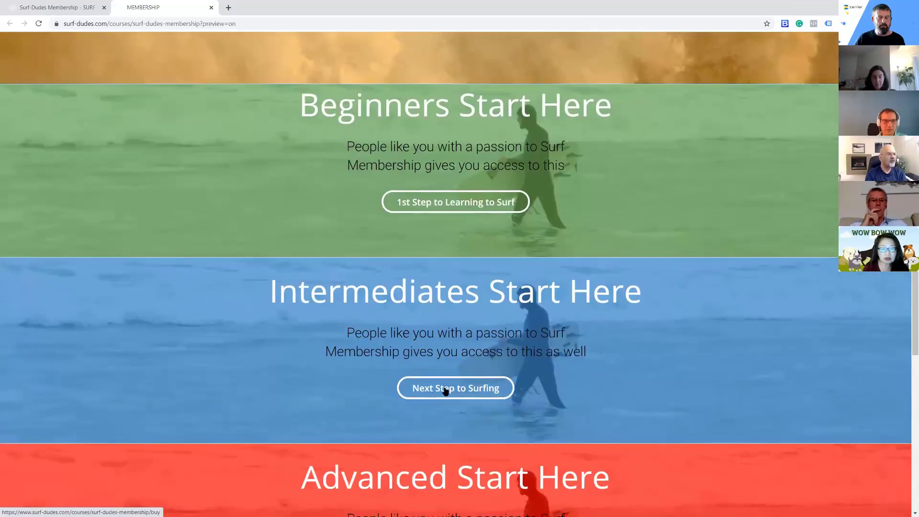
{"action": "scroll", "coordinate": [508, 380], "scroll_direction": "down", "scroll_amount": 5}
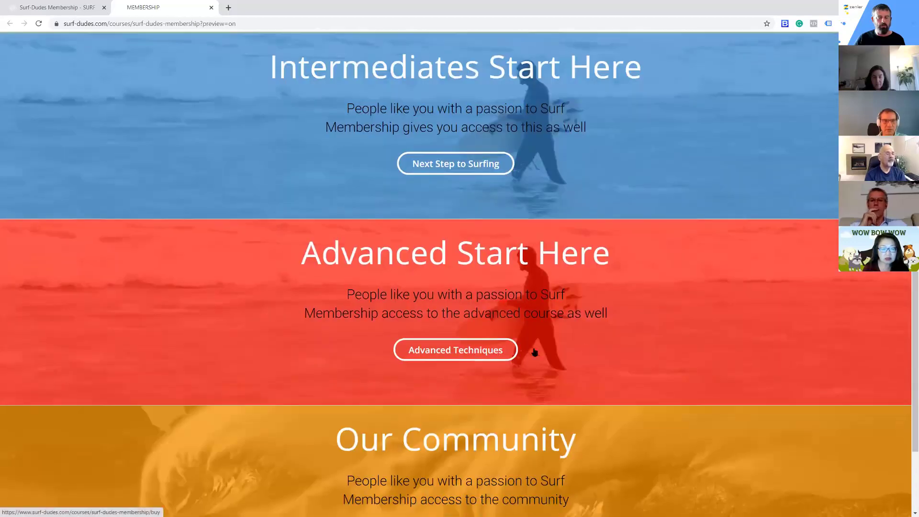
{"action": "scroll", "coordinate": [551, 349], "scroll_direction": "down", "scroll_amount": 3}
{"action": "scroll", "coordinate": [578, 386], "scroll_direction": "up", "scroll_amount": 15}
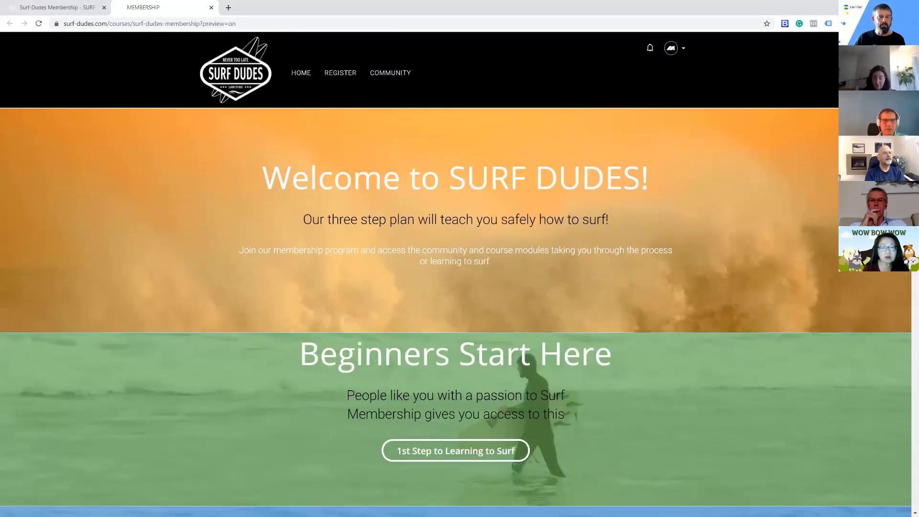
Return to the admin, reopen the Surf-Dudes Membership bundle from the courses area and show its course pages
{"action": "left_click", "coordinate": [58, 8]}
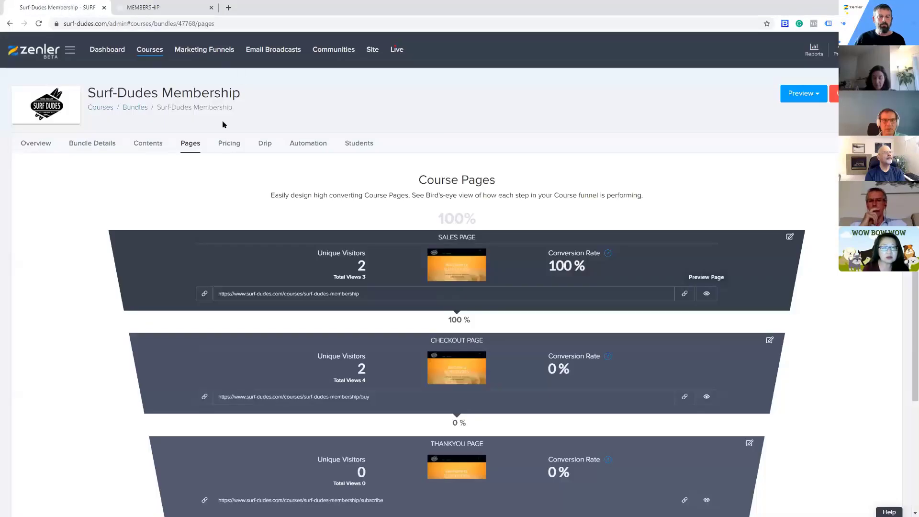
{"action": "left_click", "coordinate": [151, 50]}
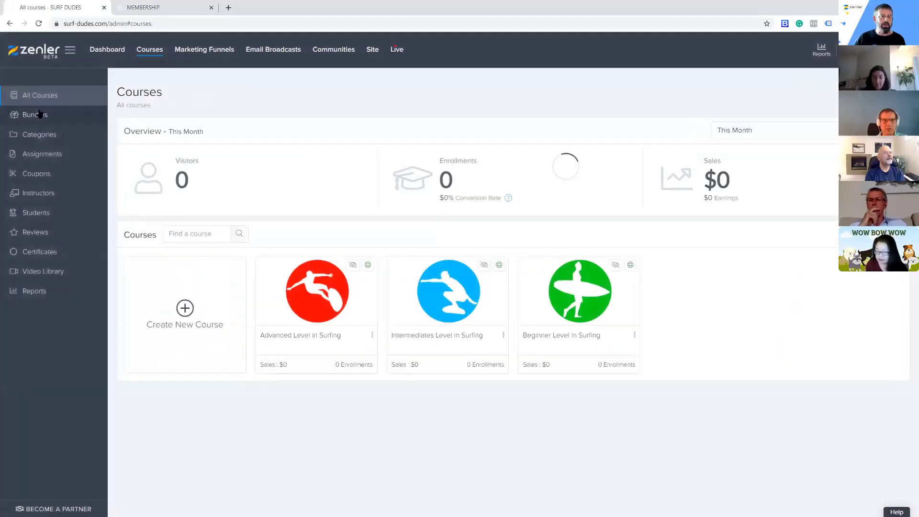
{"action": "left_click", "coordinate": [40, 114]}
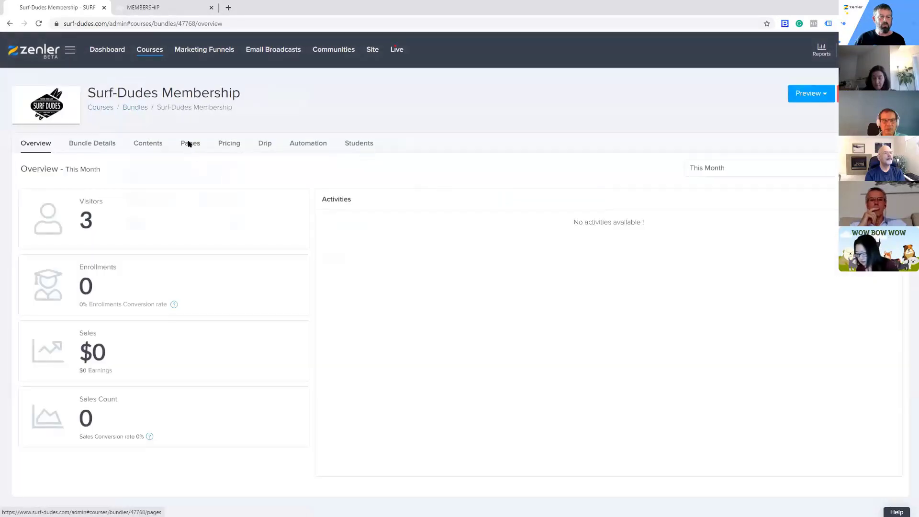
{"action": "left_click", "coordinate": [190, 143]}
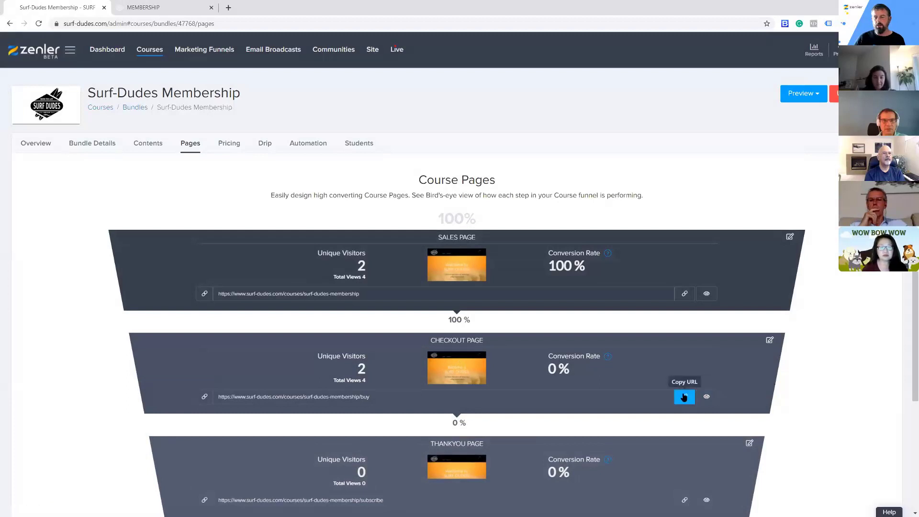
Copy the membership's checkout page URL and preview that page to review its header, order summary, payment and testimonial sections
{"action": "left_click", "coordinate": [686, 399]}
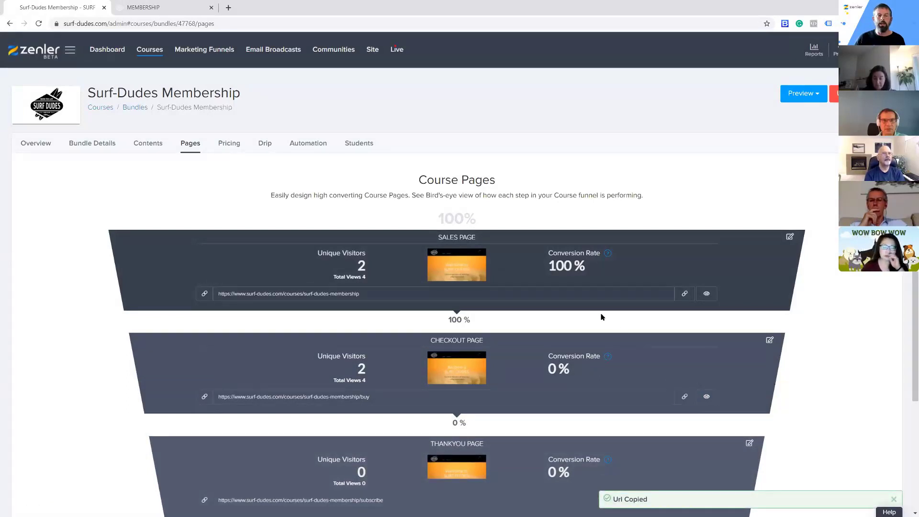
{"action": "left_click", "coordinate": [707, 399]}
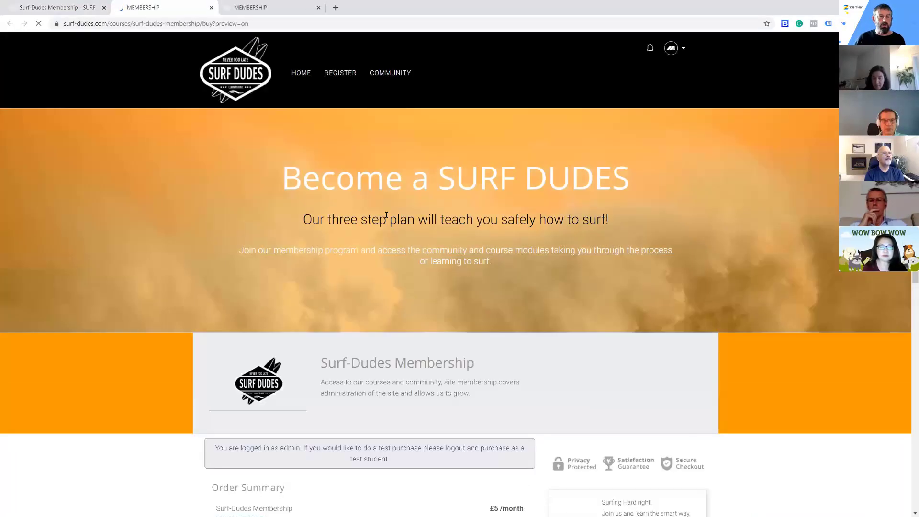
{"action": "left_click", "coordinate": [245, 9]}
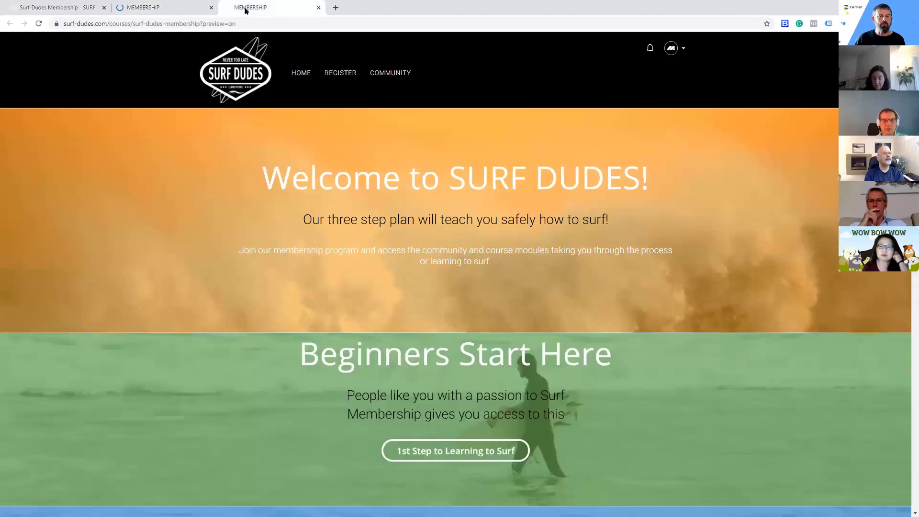
{"action": "left_click", "coordinate": [181, 12]}
{"action": "scroll", "coordinate": [667, 232], "scroll_direction": "down", "scroll_amount": 6}
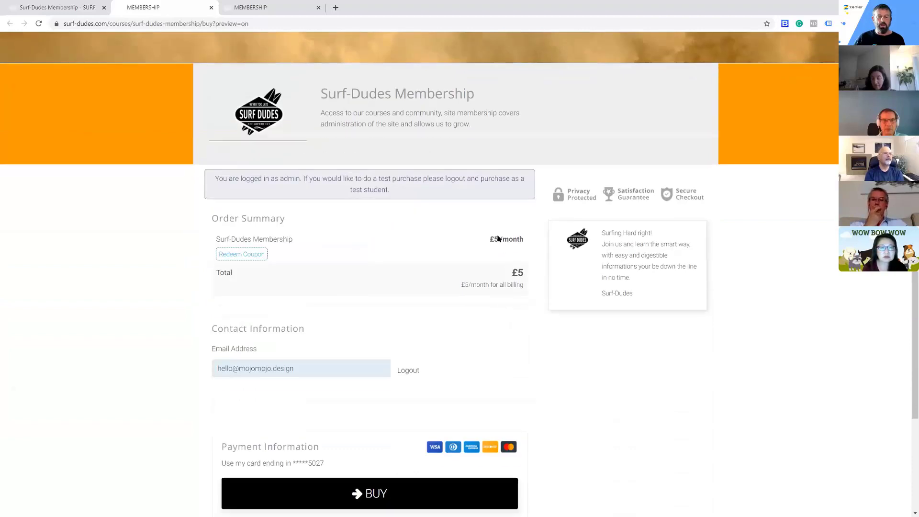
{"action": "scroll", "coordinate": [528, 280], "scroll_direction": "down", "scroll_amount": 4}
{"action": "scroll", "coordinate": [574, 313], "scroll_direction": "up", "scroll_amount": 10}
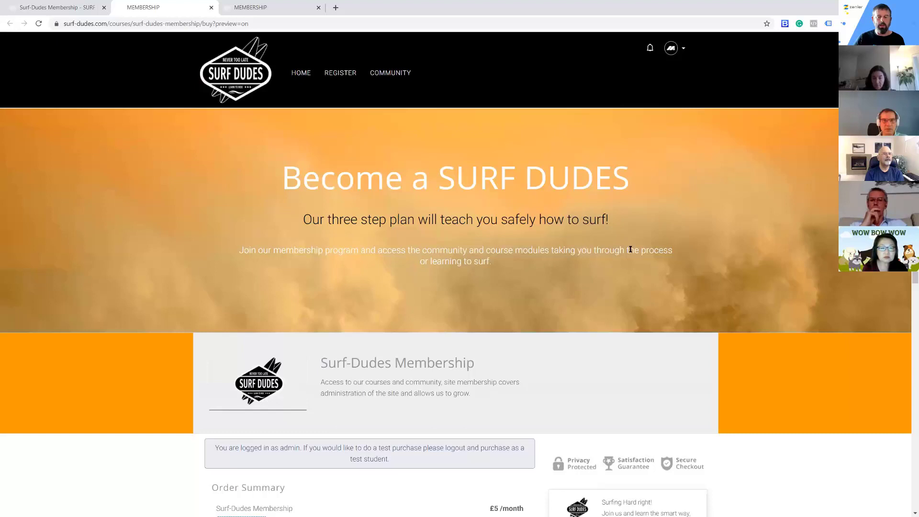
{"action": "scroll", "coordinate": [756, 250], "scroll_direction": "down", "scroll_amount": 10}
{"action": "scroll", "coordinate": [753, 255], "scroll_direction": "up", "scroll_amount": 5}
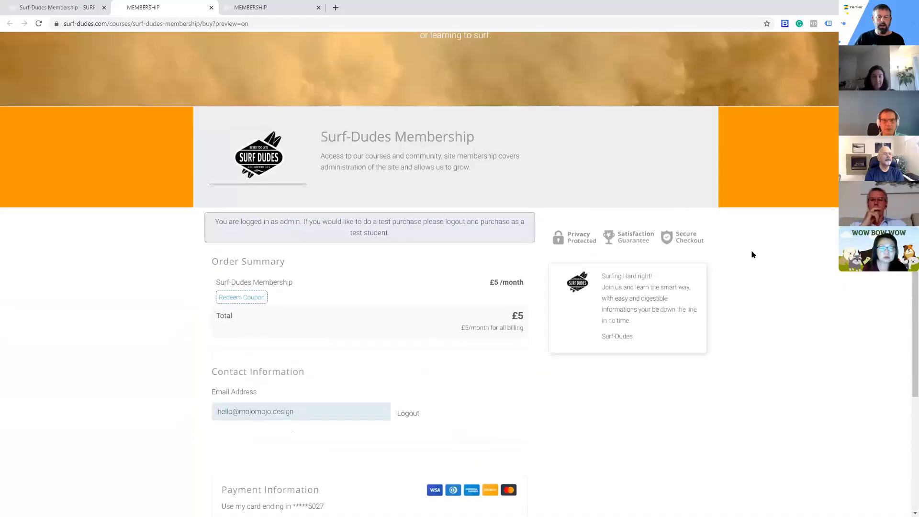
{"action": "scroll", "coordinate": [749, 262], "scroll_direction": "up", "scroll_amount": 5}
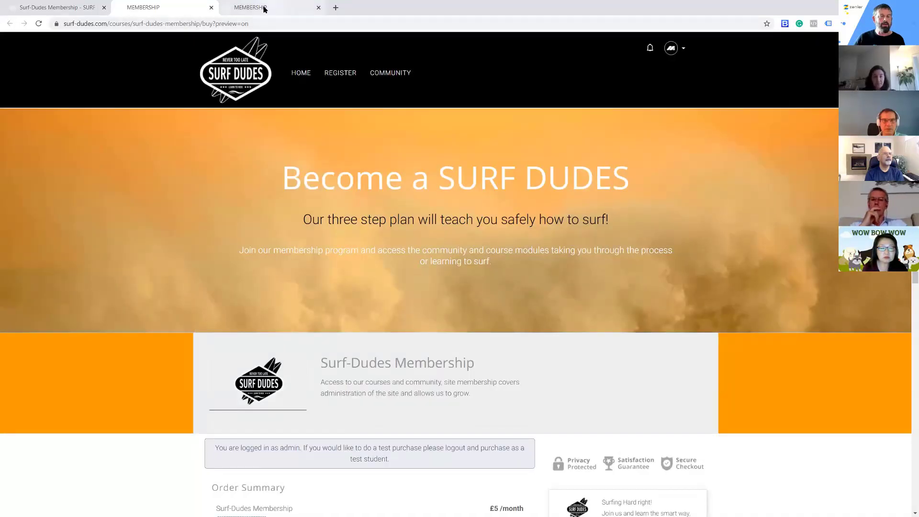
Preview the membership's thank-you page and follow its Take Me There link to examine the course access page
{"action": "left_click", "coordinate": [87, 9]}
{"action": "scroll", "coordinate": [592, 365], "scroll_direction": "down", "scroll_amount": 3}
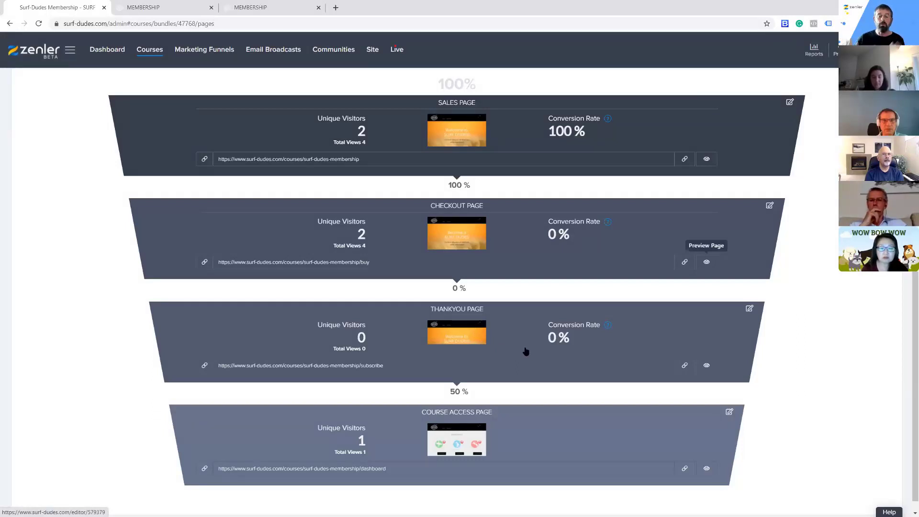
{"action": "left_click", "coordinate": [708, 367]}
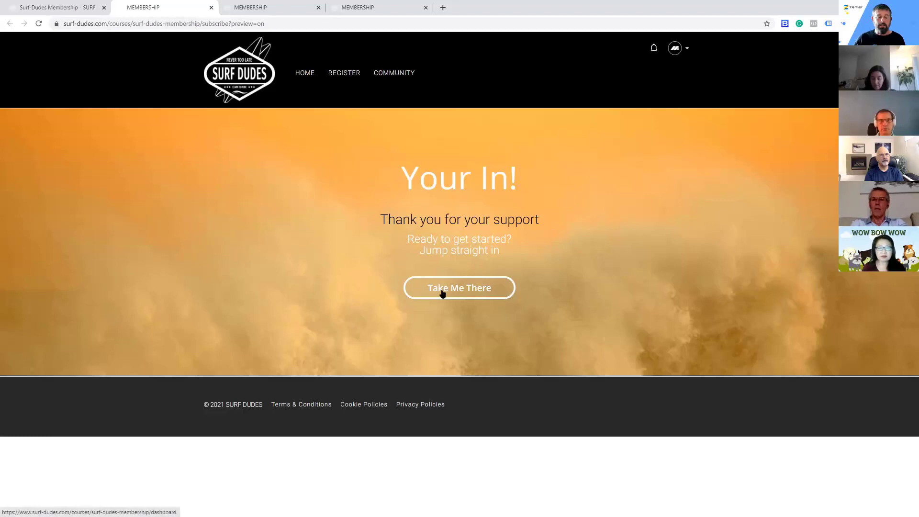
{"action": "left_click", "coordinate": [70, 9]}
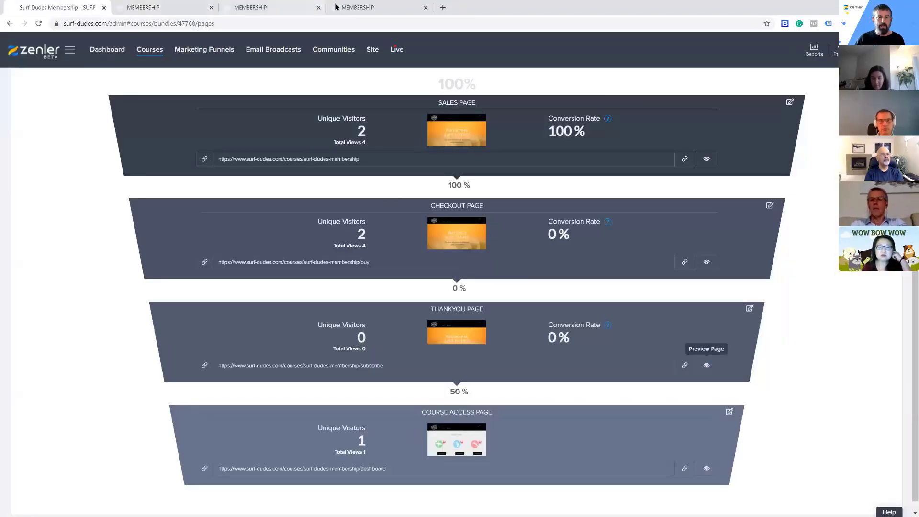
{"action": "left_click", "coordinate": [354, 7]}
{"action": "left_click", "coordinate": [149, 7]}
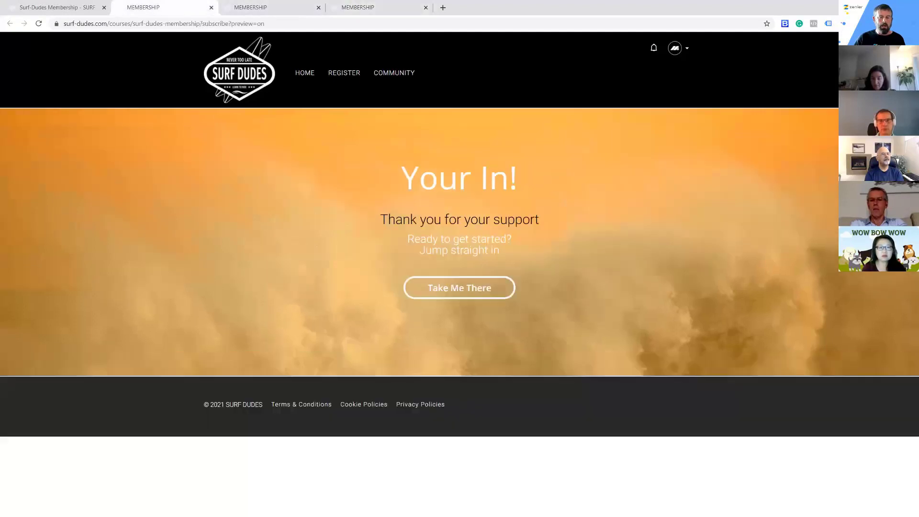
{"action": "left_click", "coordinate": [476, 293]}
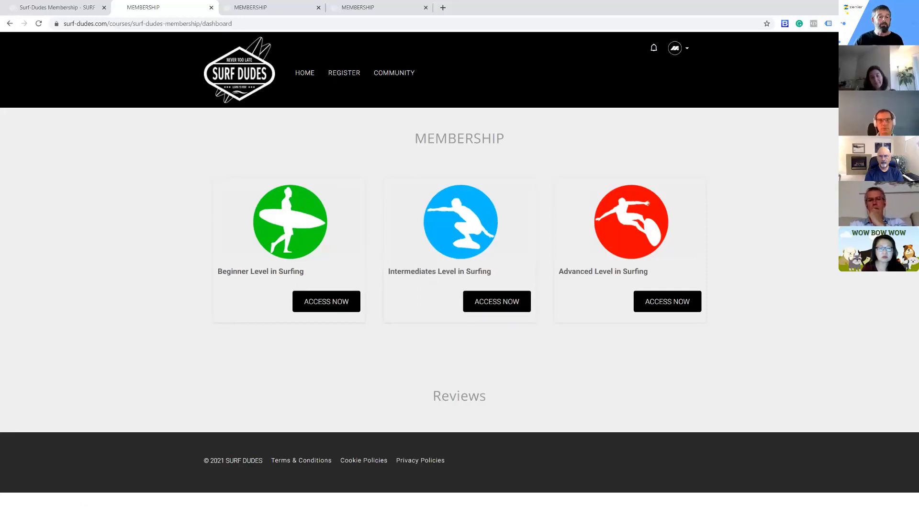
Close all membership preview tabs and open the bundle's course access page in the page editor
{"action": "left_click", "coordinate": [211, 8]}
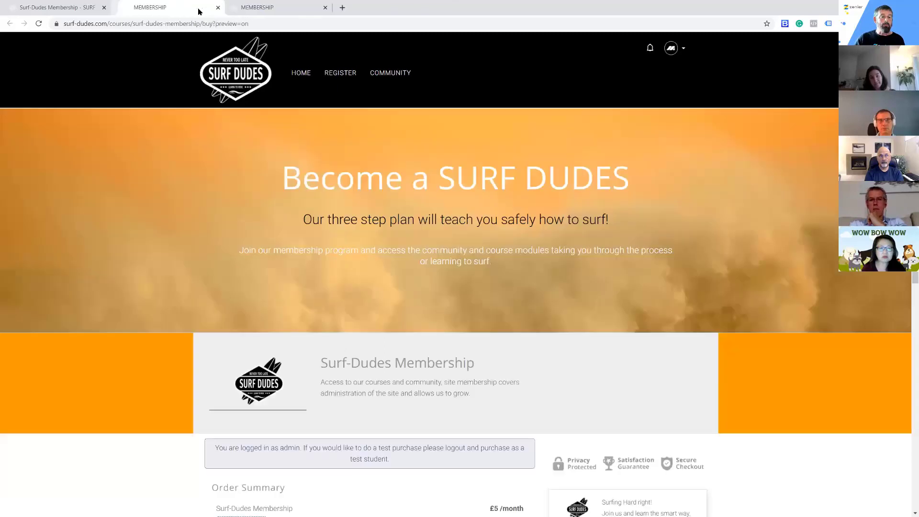
{"action": "left_click", "coordinate": [211, 7]}
{"action": "left_click", "coordinate": [212, 8]}
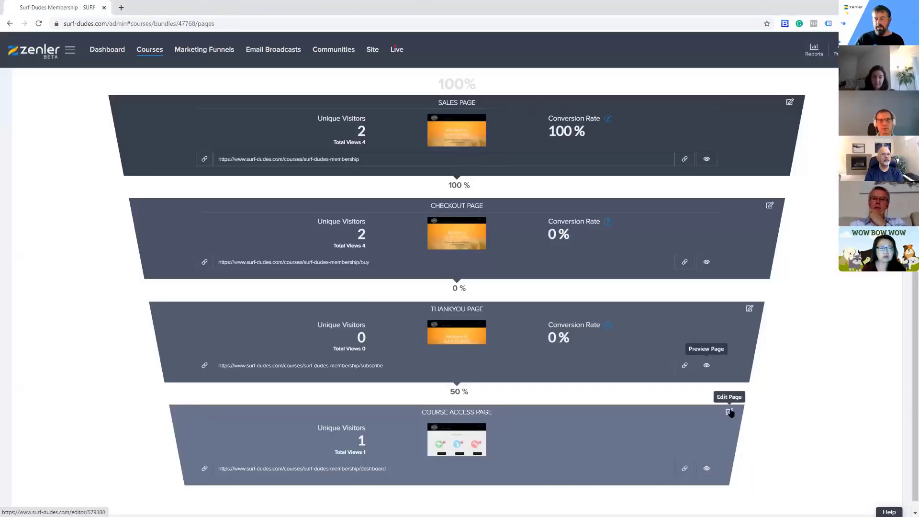
{"action": "left_click", "coordinate": [729, 413]}
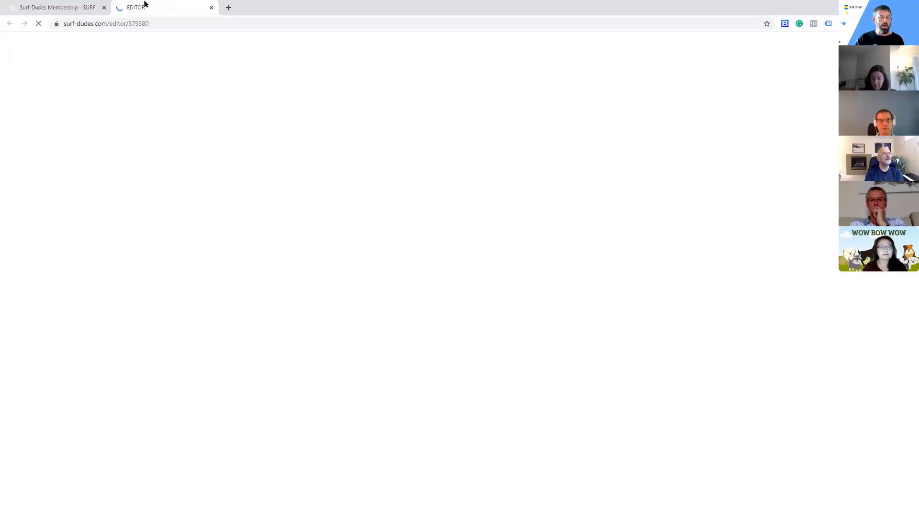
In the admin, open the Beginner Level in Surfing course's pages and copy its course access page URL
{"action": "left_click", "coordinate": [74, 13]}
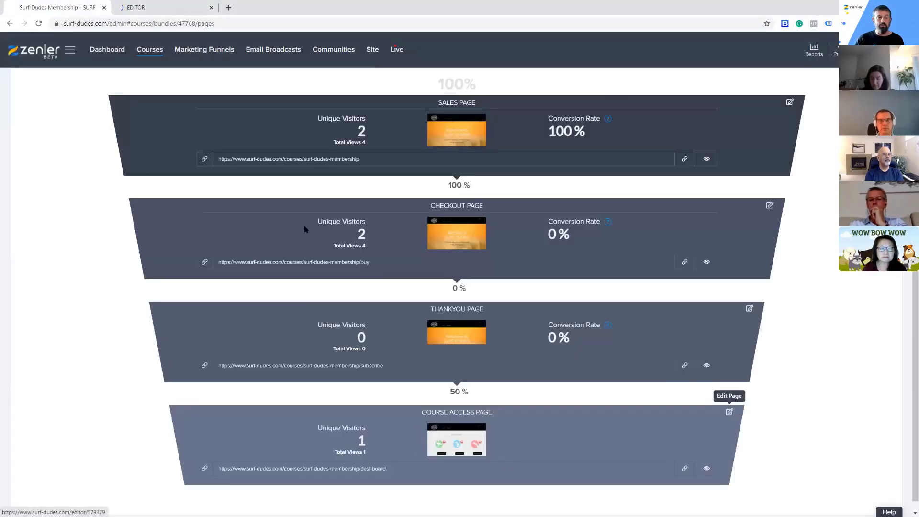
{"action": "left_click", "coordinate": [154, 56]}
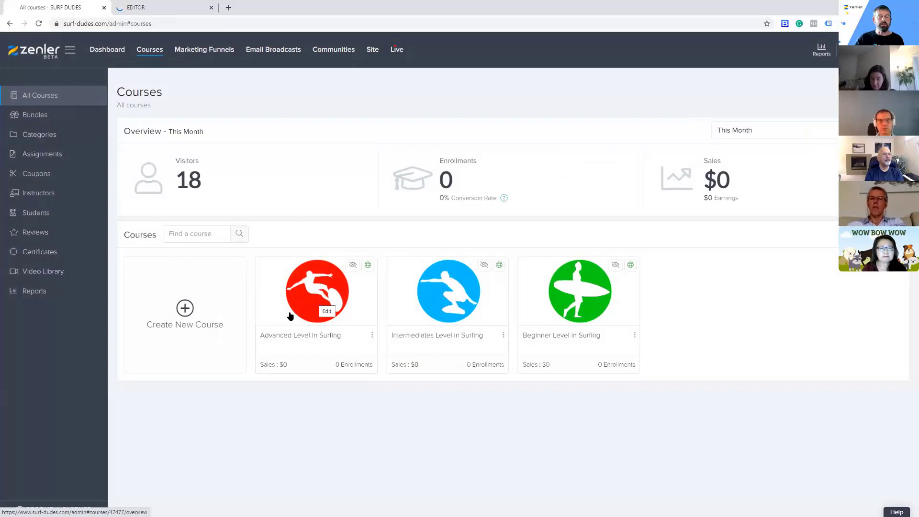
{"action": "left_click", "coordinate": [577, 299]}
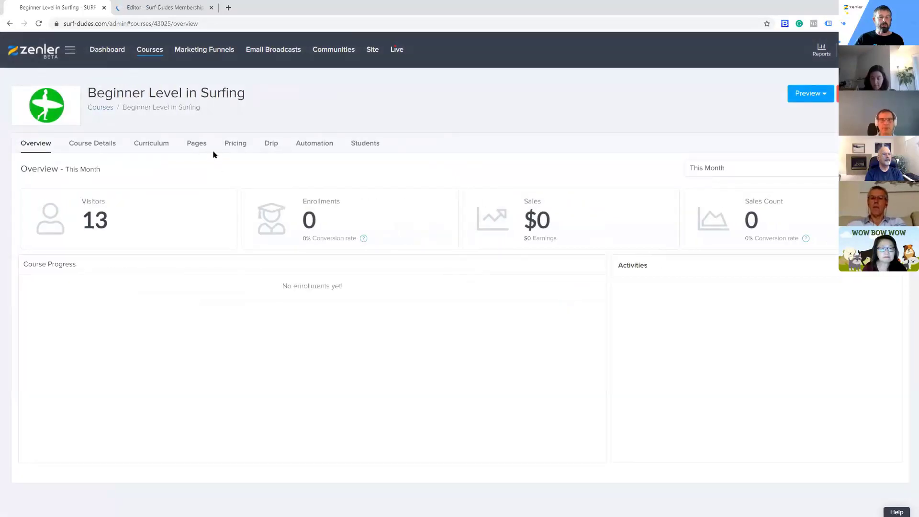
{"action": "left_click", "coordinate": [196, 145]}
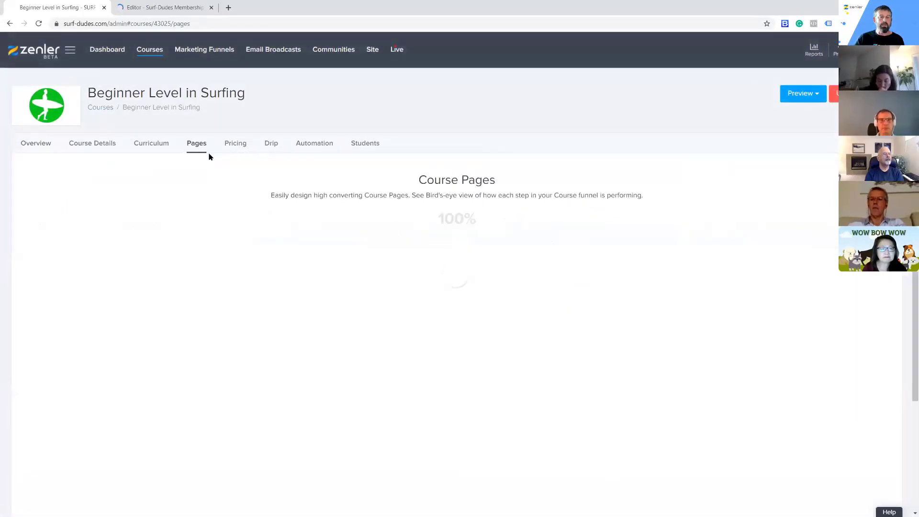
{"action": "scroll", "coordinate": [573, 250], "scroll_direction": "down", "scroll_amount": 3}
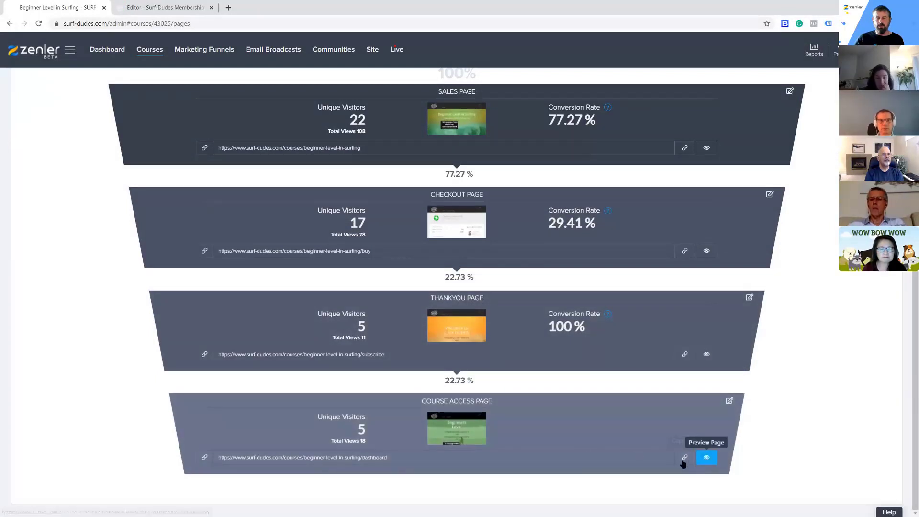
{"action": "left_click", "coordinate": [684, 458]}
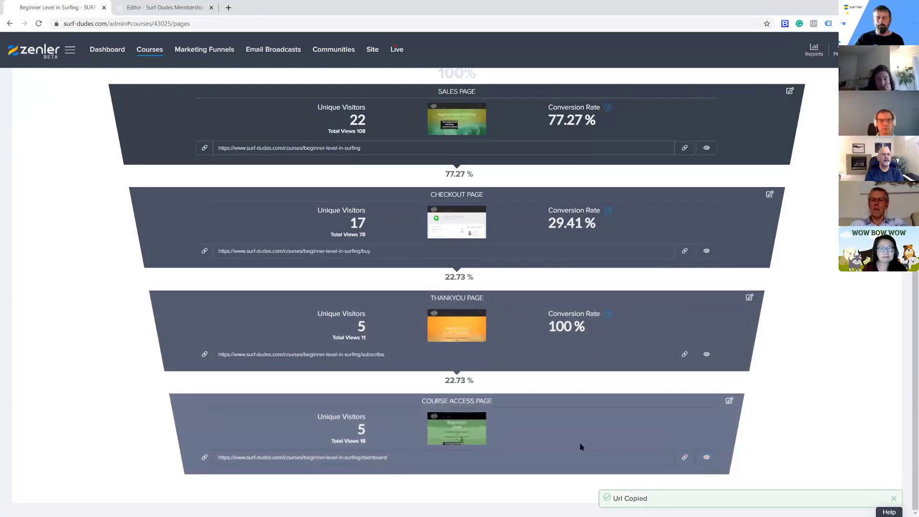
Delete the Reviews block and the MEMBERSHIP courses block from the Surf-Dudes Membership course access page
{"action": "left_click", "coordinate": [155, 9]}
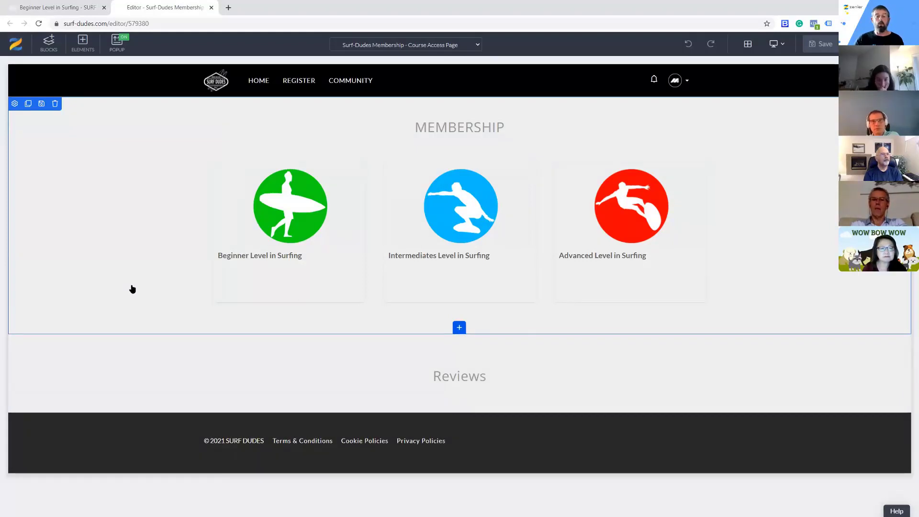
{"action": "left_click", "coordinate": [155, 367]}
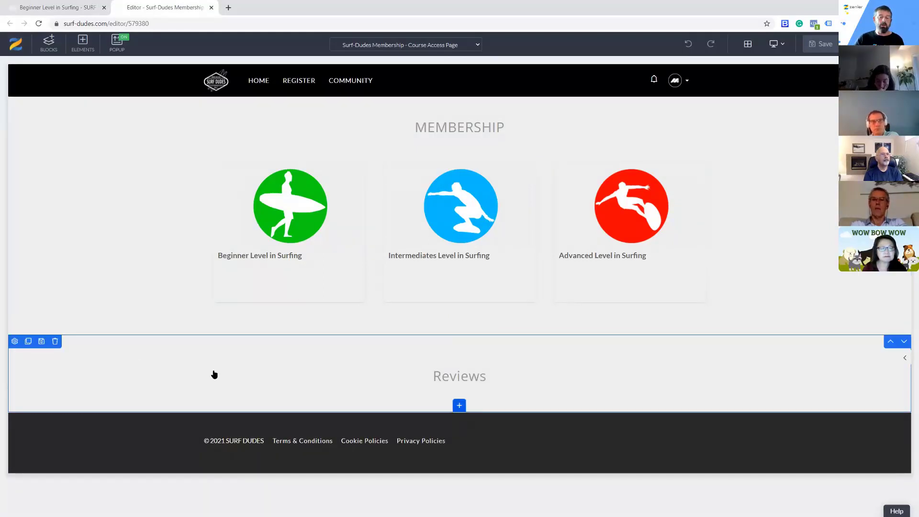
{"action": "left_click", "coordinate": [56, 342]}
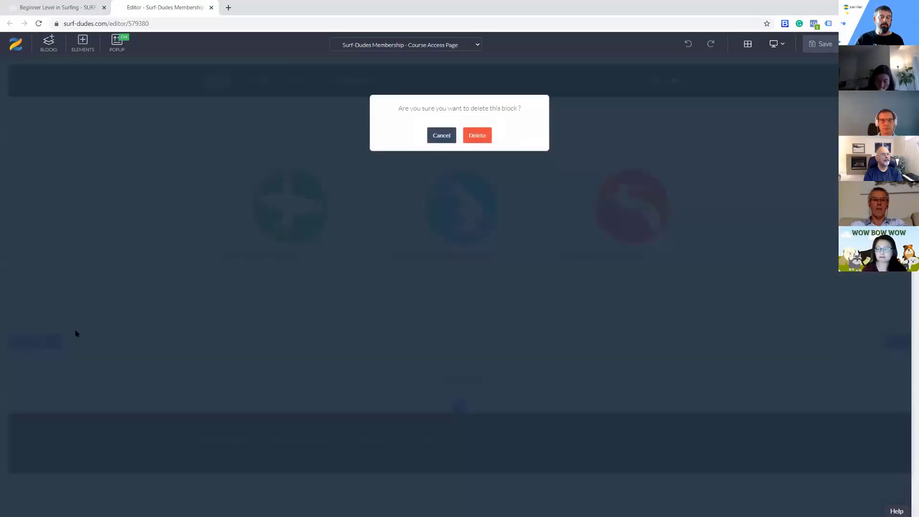
{"action": "left_click", "coordinate": [469, 136]}
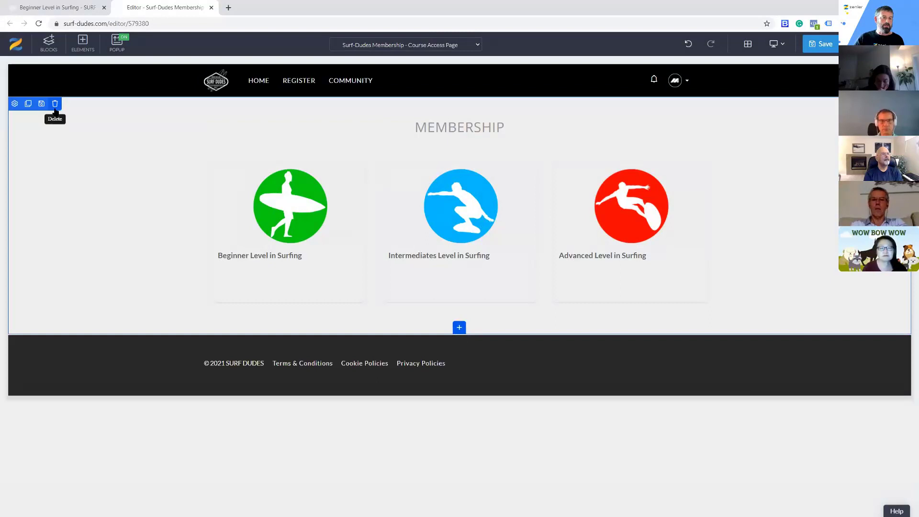
{"action": "left_click", "coordinate": [56, 102]}
{"action": "left_click", "coordinate": [476, 136]}
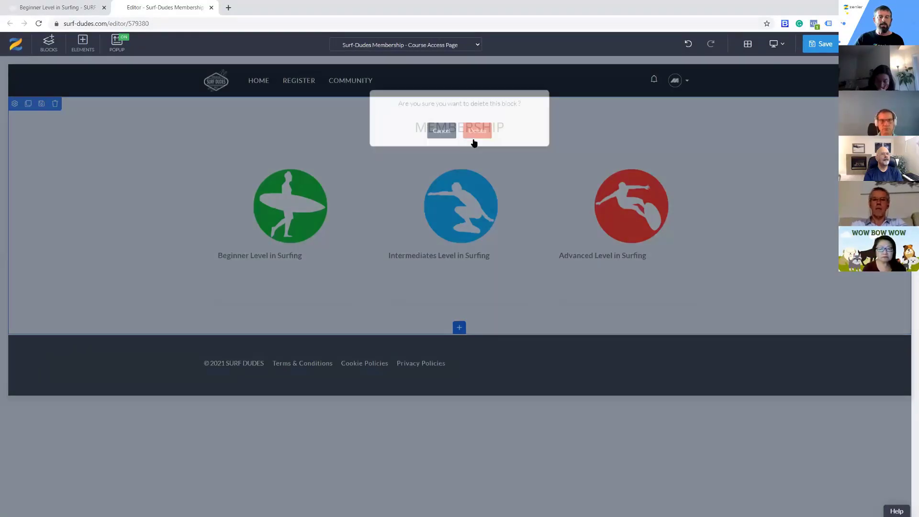
Insert the SURF-BEGINNERS custom block between the navigation bar and footer of the course access page
{"action": "left_click", "coordinate": [49, 42]}
{"action": "scroll", "coordinate": [60, 365], "scroll_direction": "down", "scroll_amount": 5}
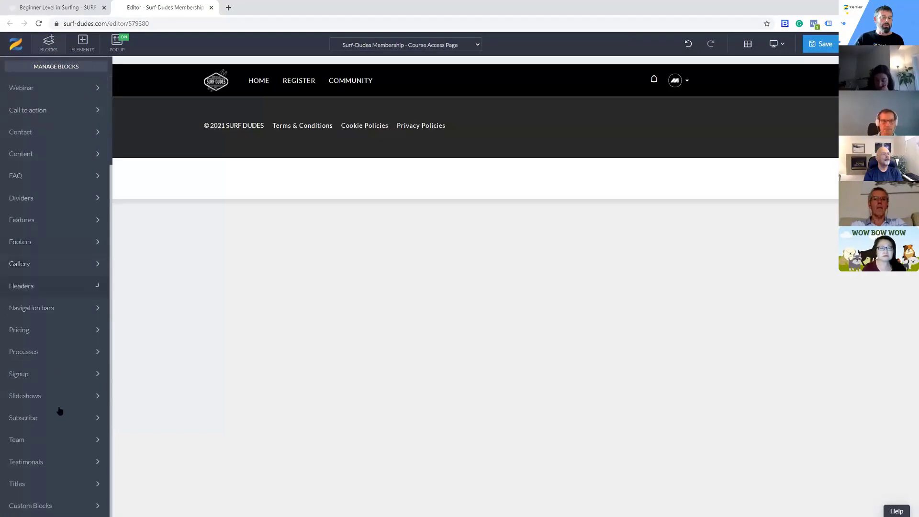
{"action": "left_click", "coordinate": [67, 507]}
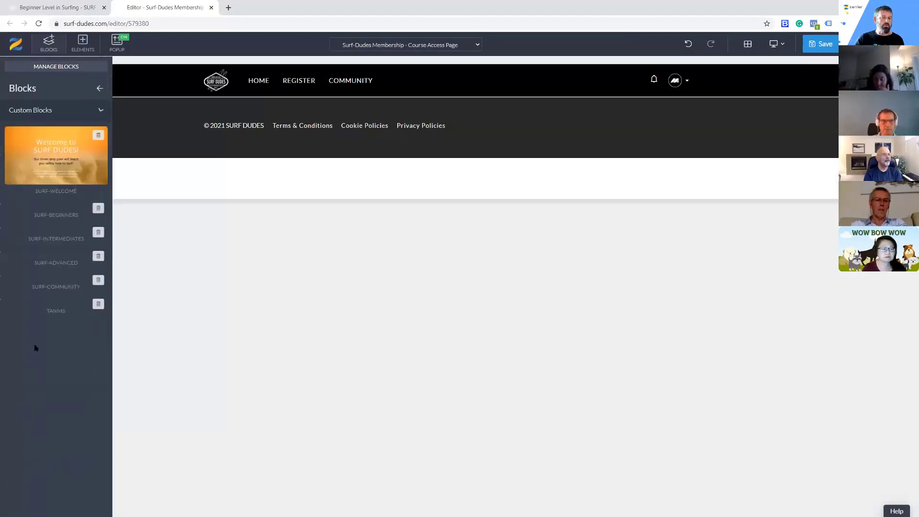
{"action": "left_click_drag", "start_coordinate": [39, 213], "coordinate": [304, 116]}
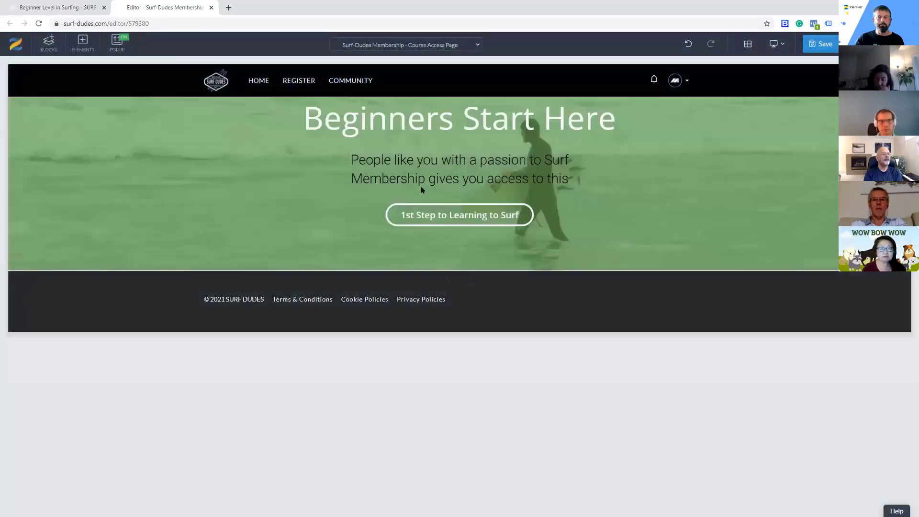
Change the text of the button in the Beginners Start Here block to "Start your journey"
{"action": "mouse_move", "coordinate": [398, 213]}
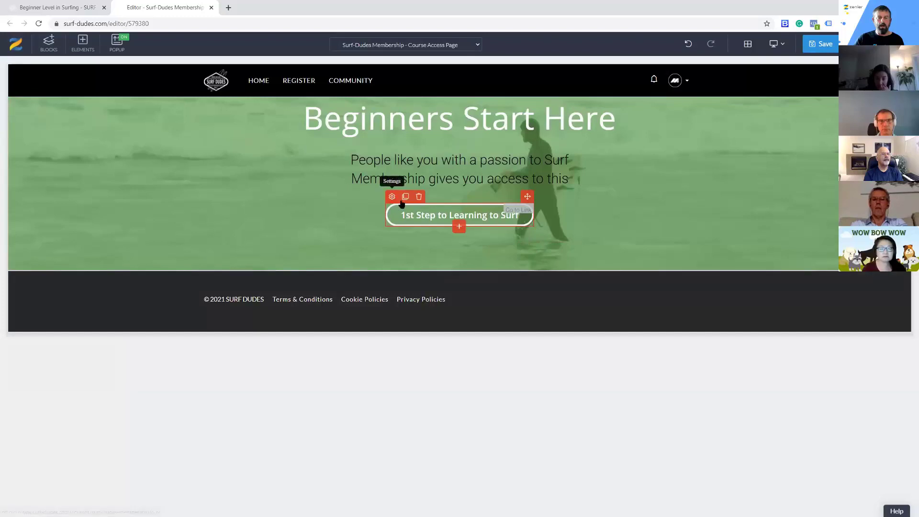
{"action": "left_click", "coordinate": [392, 197]}
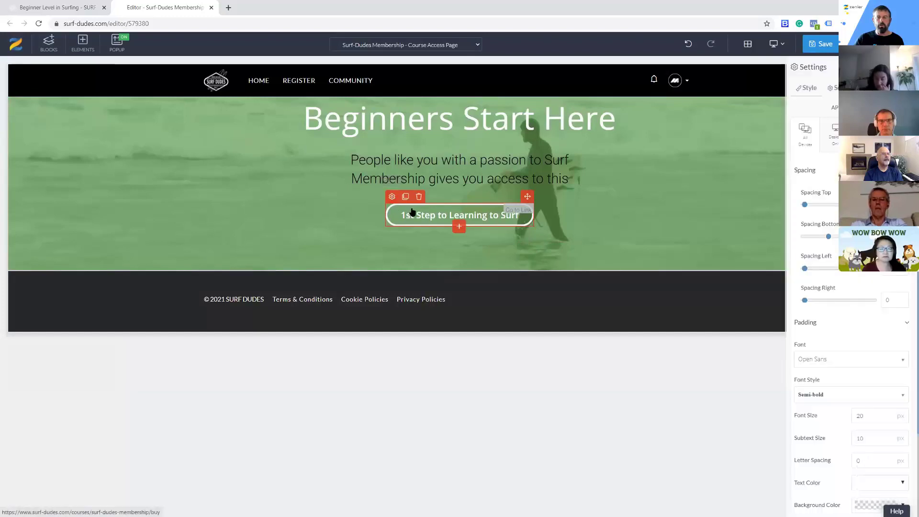
{"action": "left_click", "coordinate": [835, 88]}
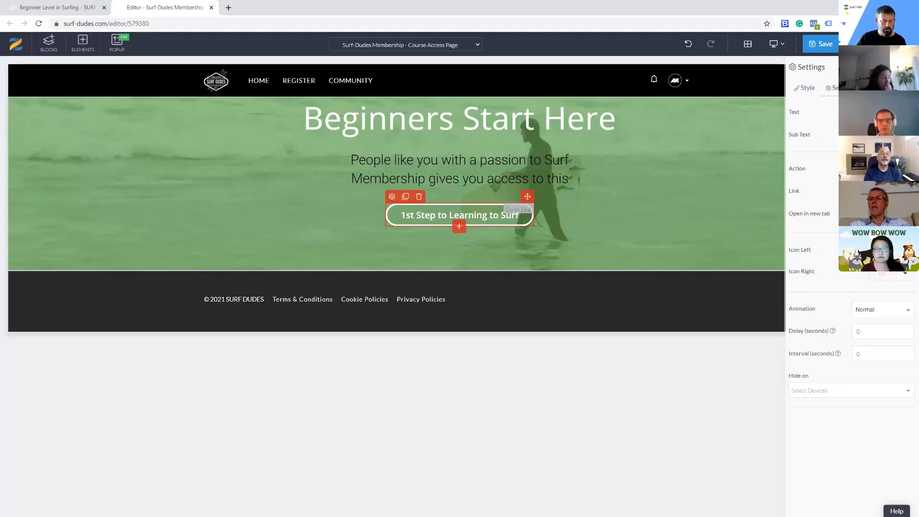
{"action": "type", "text": "Staet"}
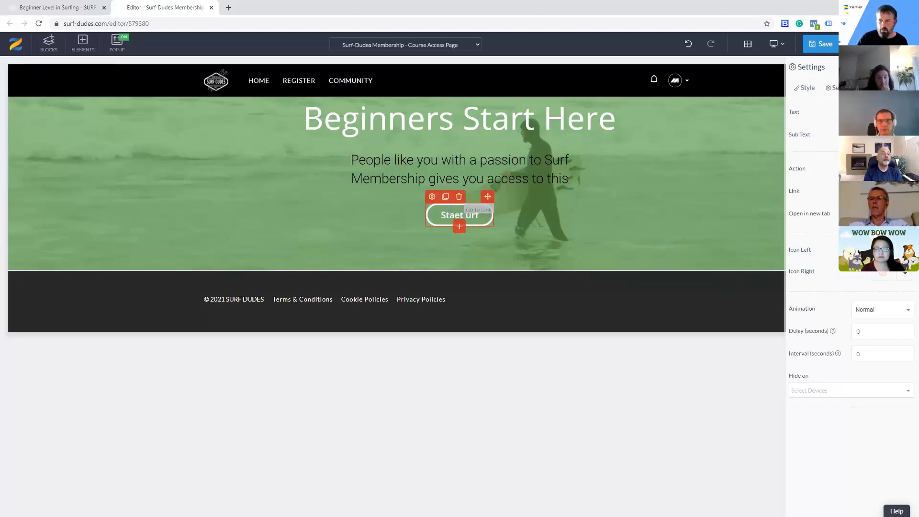
{"action": "key", "text": "BackSpace"}
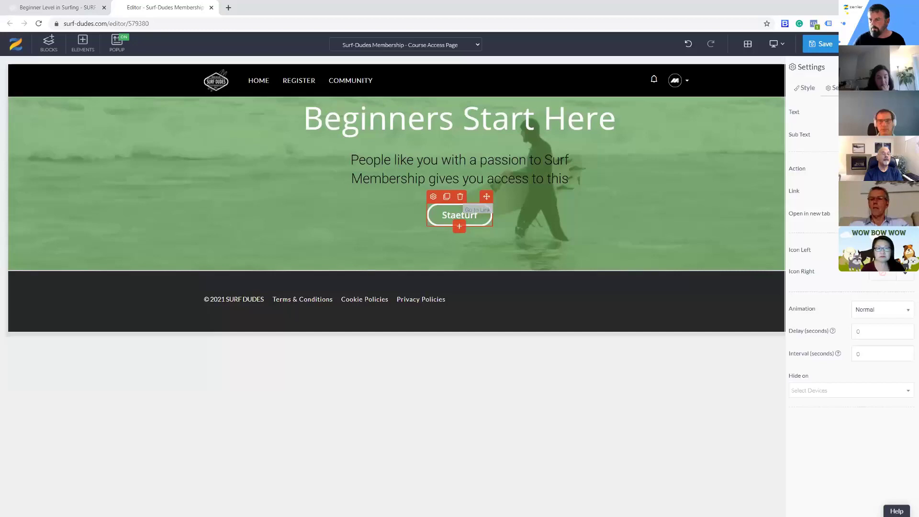
{"action": "key", "text": "BackSpace"}
{"action": "key", "text": "BackSpace"}
{"action": "key", "text": "BackSpace"}
{"action": "key", "text": "BackSpace"}
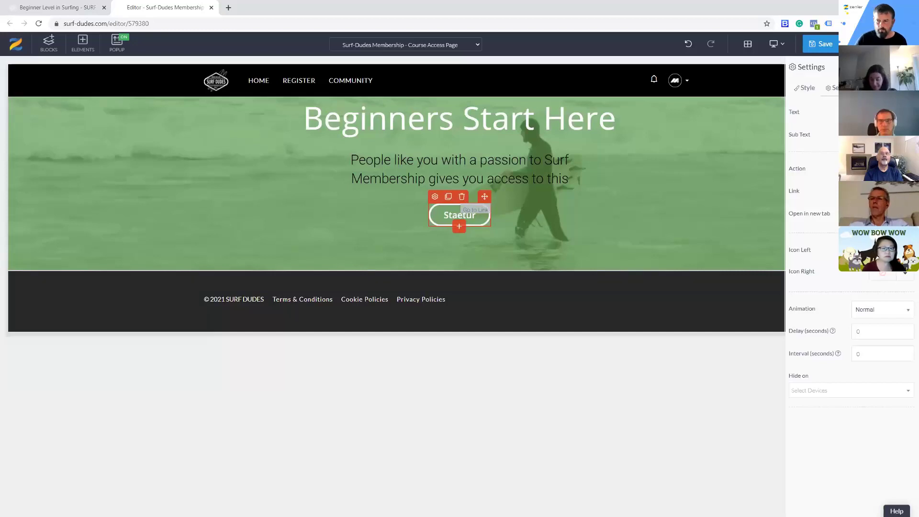
{"action": "key", "text": "BackSpace"}
{"action": "key", "text": "BackSpace"}
{"action": "key", "text": "BackSpace"}
{"action": "key", "text": "BackSpace"}
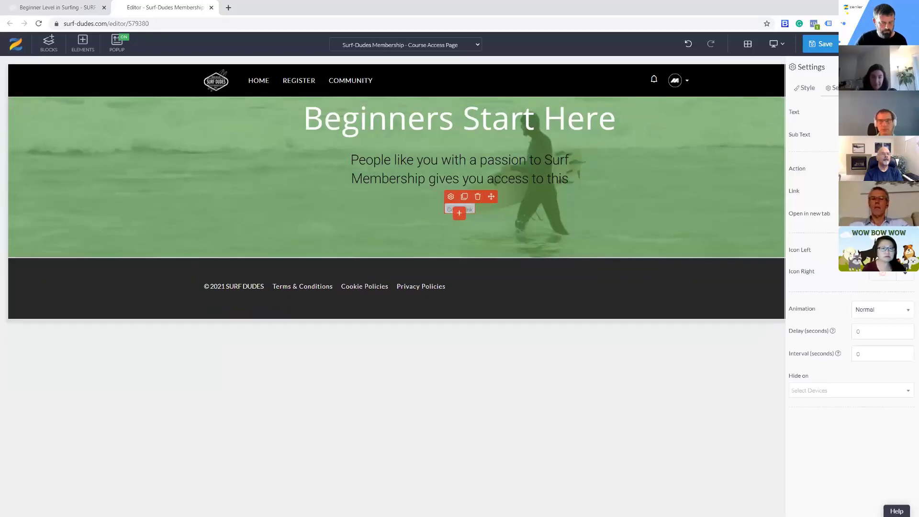
{"action": "type", "text": "St"}
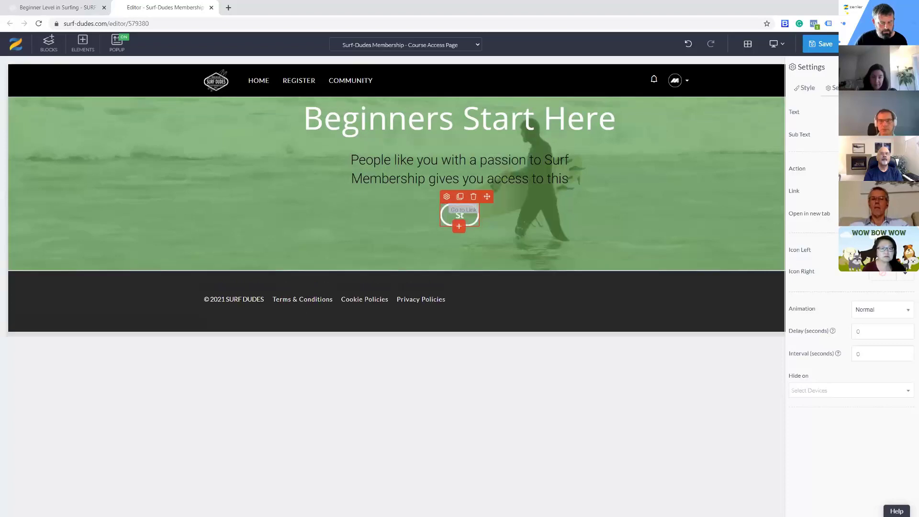
{"action": "type", "text": "art your journey"}
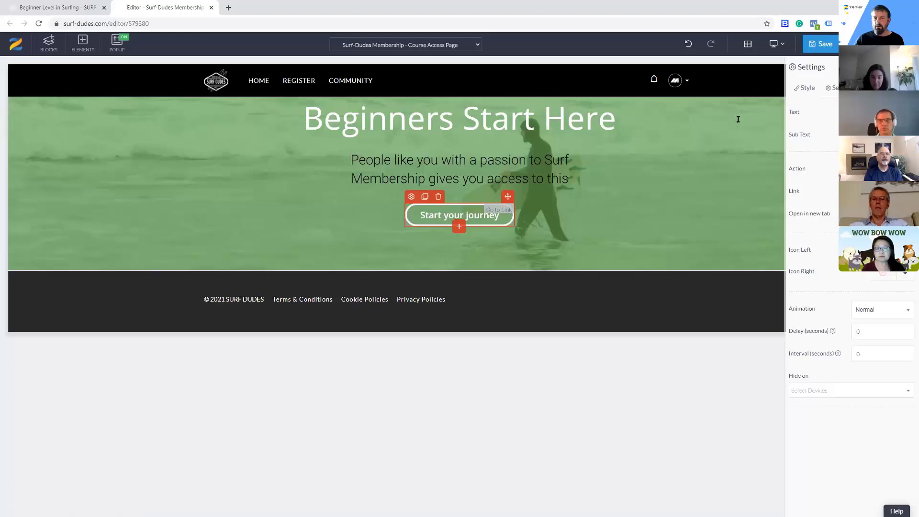
Copy the Beginner Level in Surfing course access page URL again, return to the membership page editor and save the page
{"action": "left_click", "coordinate": [79, 8]}
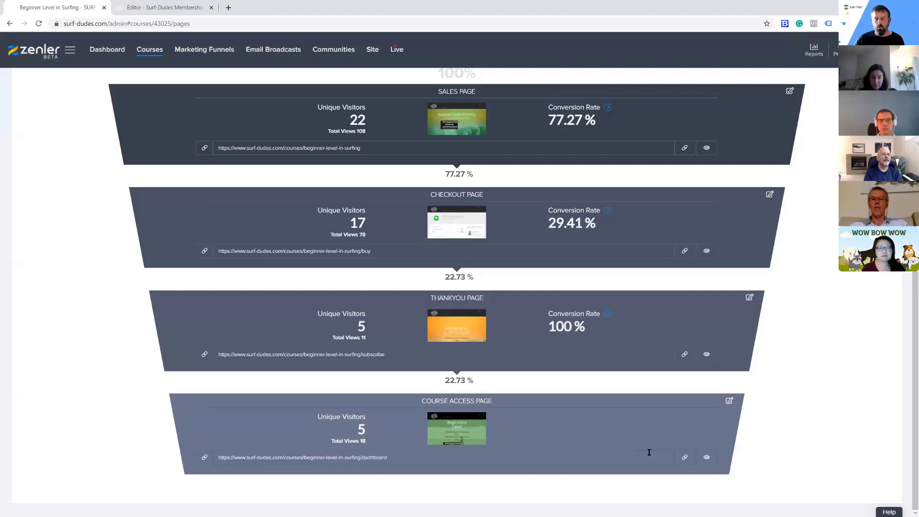
{"action": "left_click", "coordinate": [684, 457]}
{"action": "left_click", "coordinate": [169, 8]}
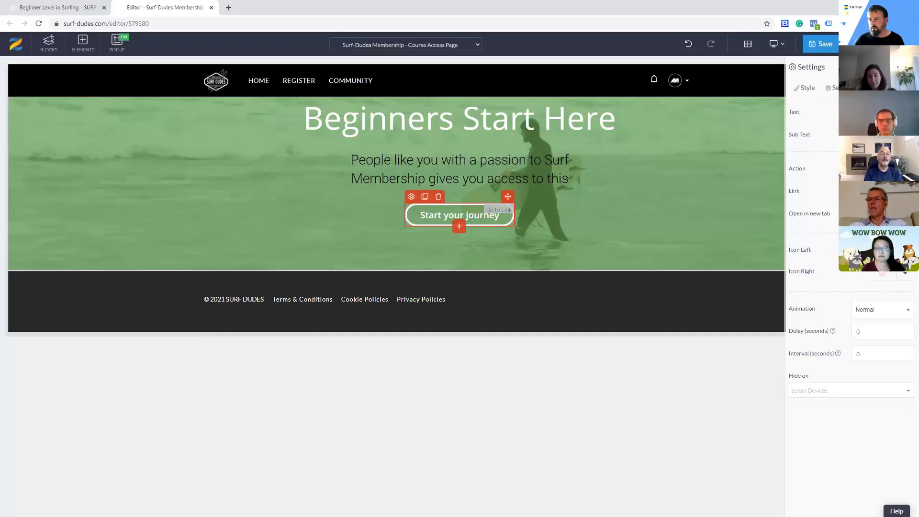
{"action": "left_click", "coordinate": [824, 44]}
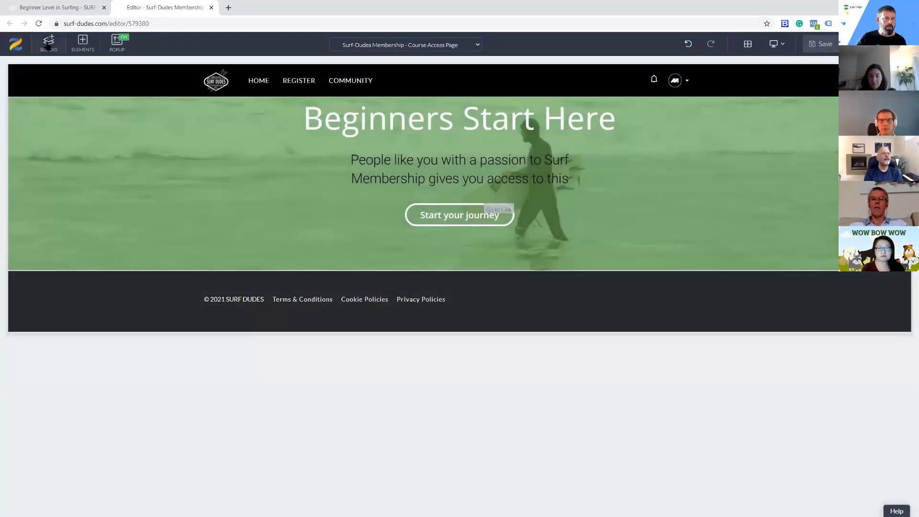
Insert the SURF-INTERMEDIATES custom block between the Beginners Start Here block and the footer
{"action": "left_click", "coordinate": [49, 44]}
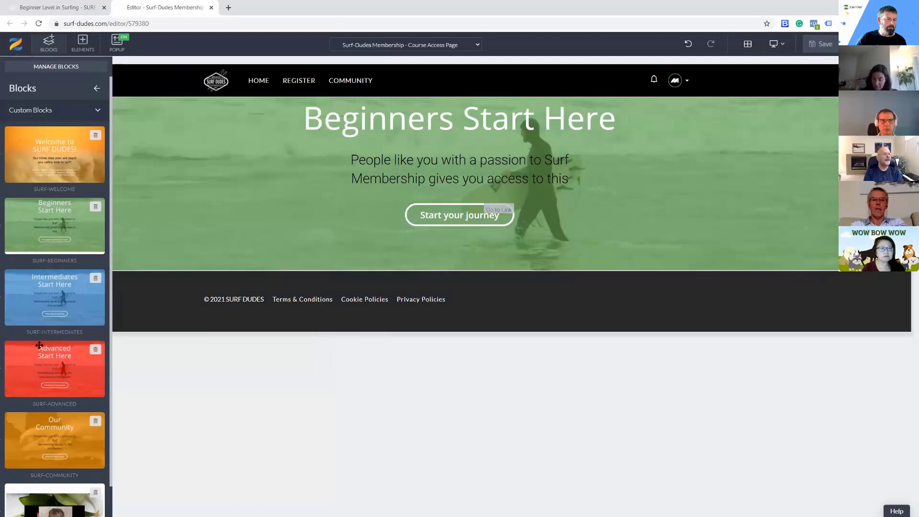
{"action": "mouse_move", "coordinate": [32, 288]}
{"action": "left_click_drag", "start_coordinate": [32, 289], "coordinate": [306, 301]}
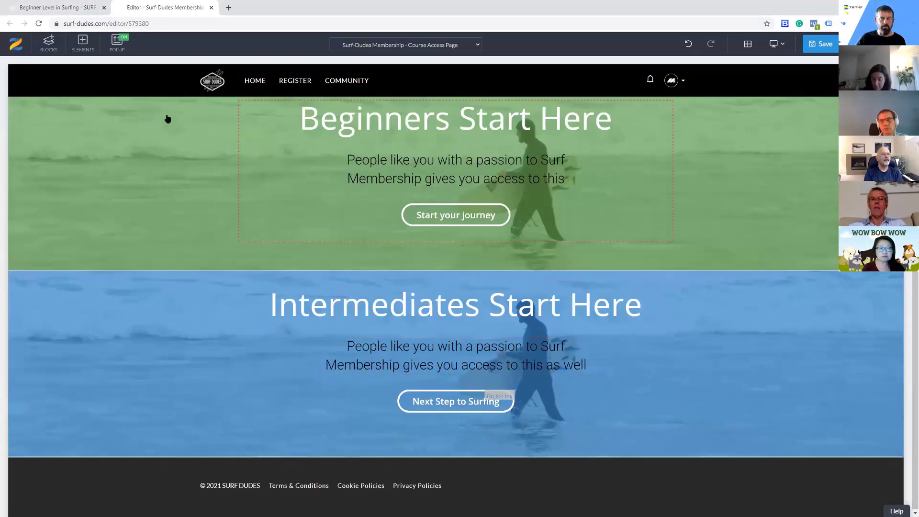
Copy the course access page URL of the Intermediates Level in Surfing course from its funnel pages
{"action": "left_click", "coordinate": [56, 9]}
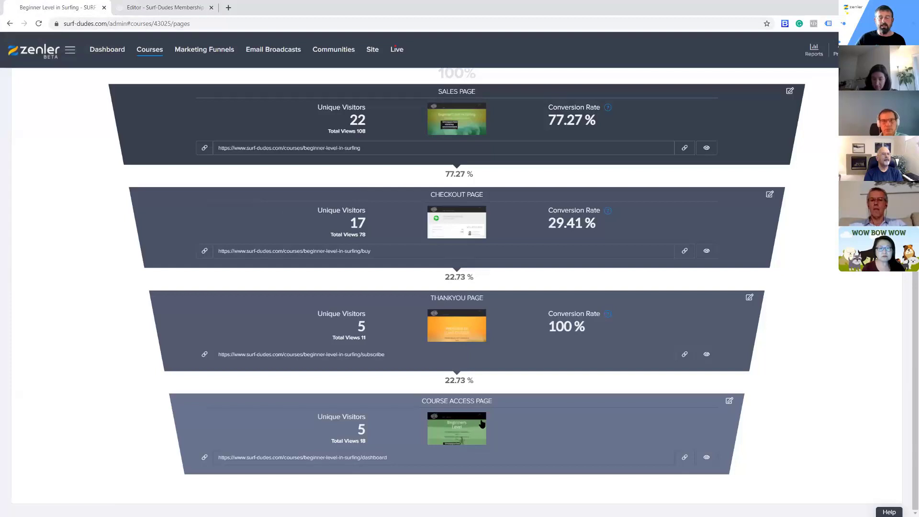
{"action": "left_click", "coordinate": [152, 52]}
{"action": "left_click", "coordinate": [397, 286]}
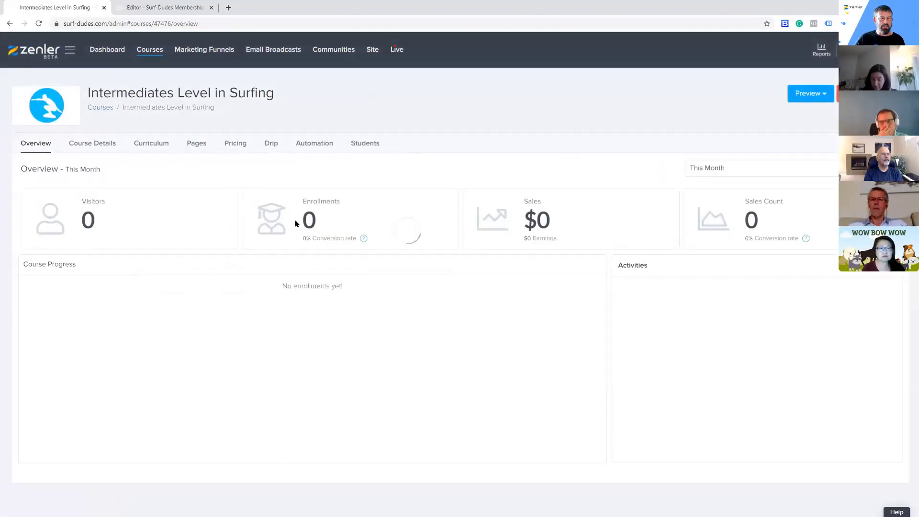
{"action": "left_click", "coordinate": [196, 143]}
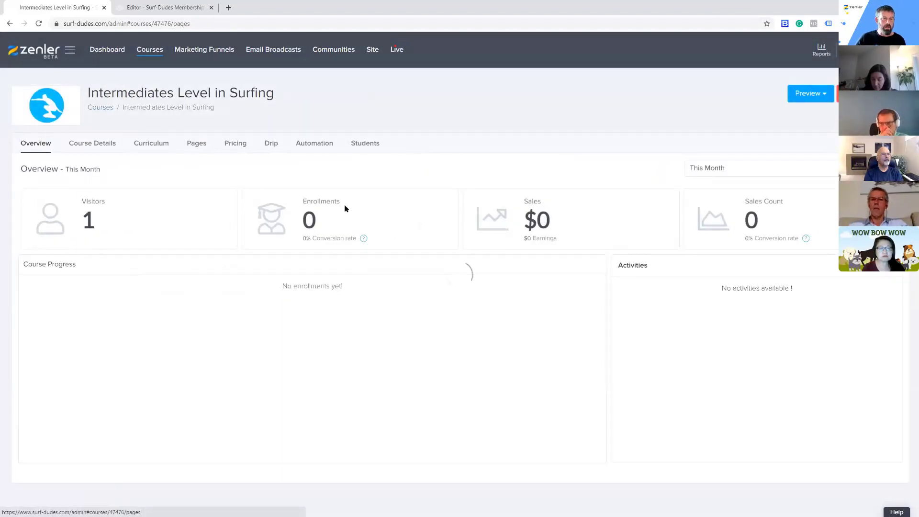
{"action": "scroll", "coordinate": [584, 307], "scroll_direction": "down", "scroll_amount": 3}
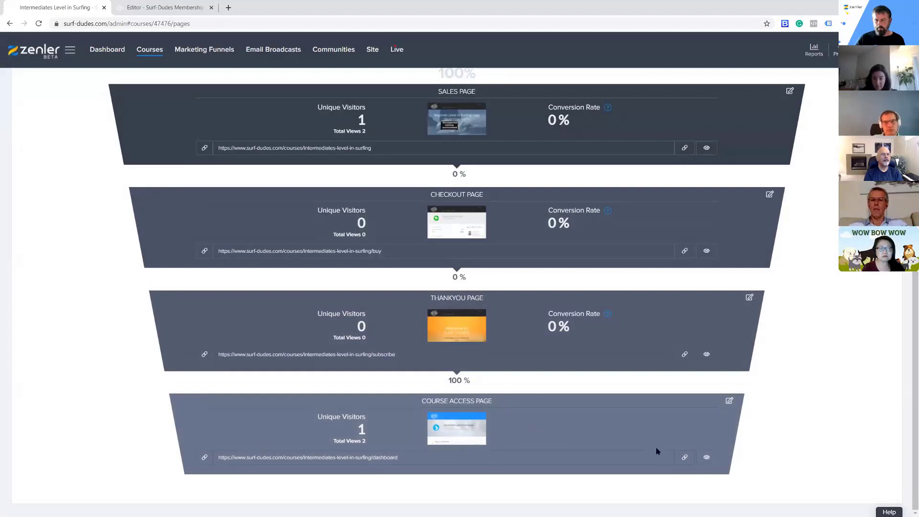
{"action": "left_click", "coordinate": [686, 459]}
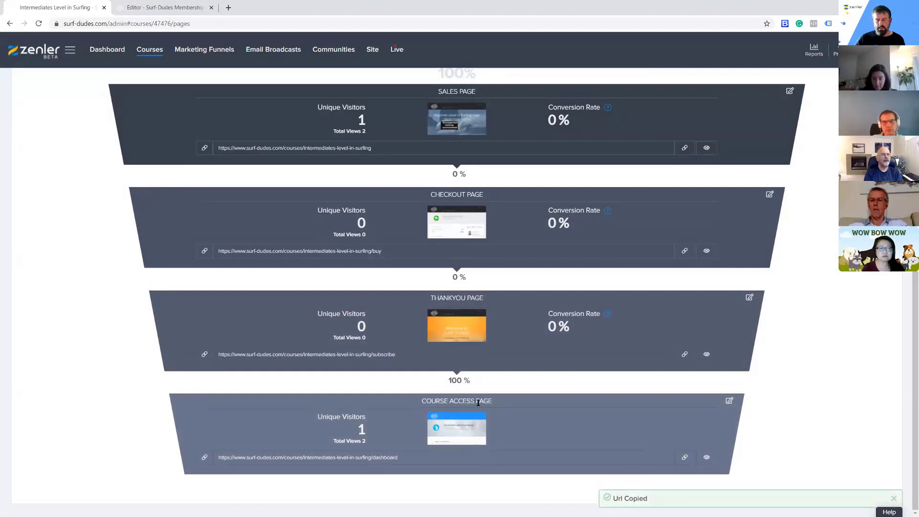
Link the "Next Step to Surfing" button to the copied Intermediates course access URL and save the membership page
{"action": "left_click", "coordinate": [181, 7]}
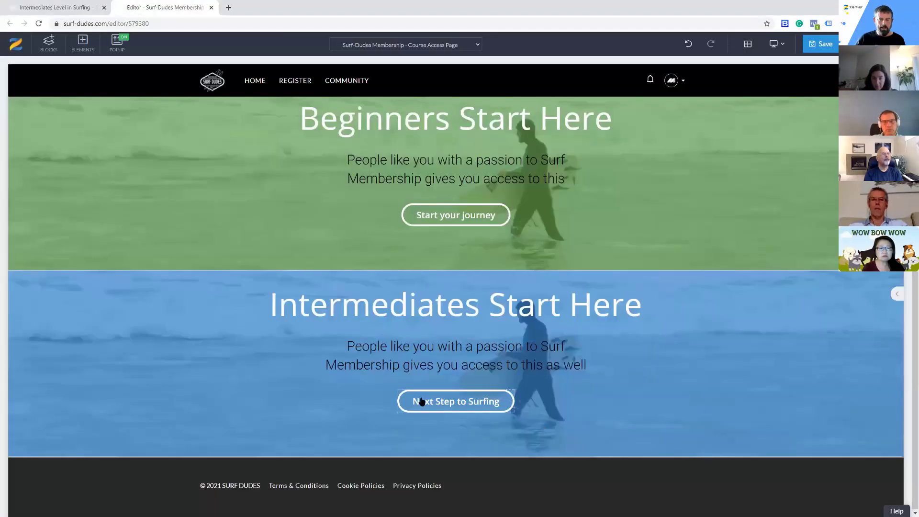
{"action": "left_click", "coordinate": [404, 384]}
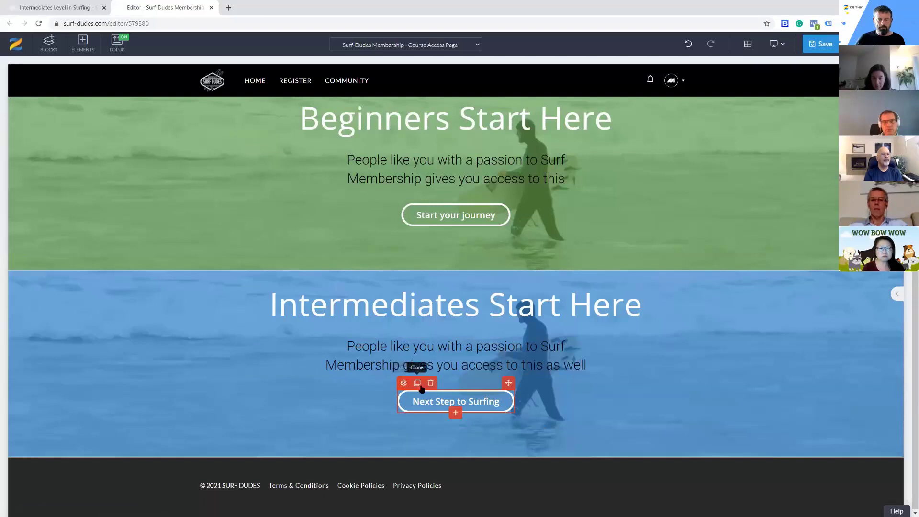
{"action": "left_click", "coordinate": [833, 88]}
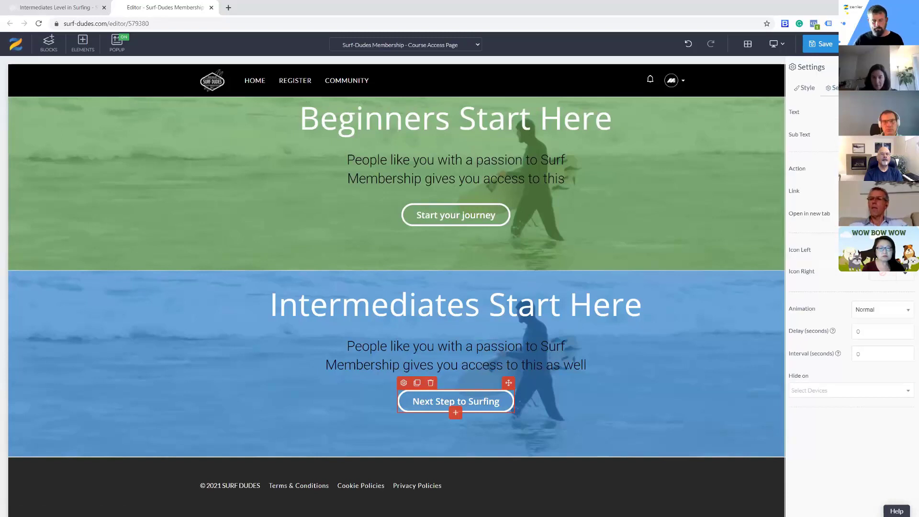
{"action": "left_click", "coordinate": [821, 44]}
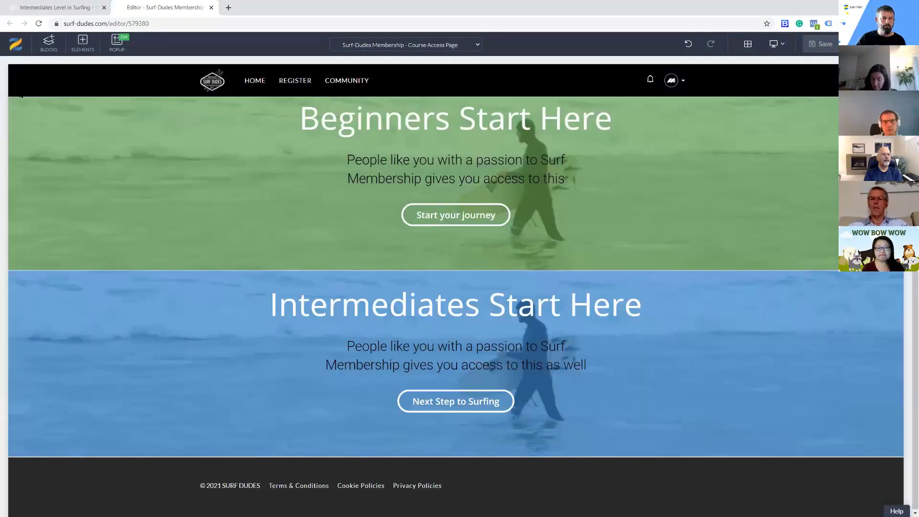
Insert the SURF-ADVANCED custom block between the Intermediates Start Here block and the footer
{"action": "left_click", "coordinate": [45, 44]}
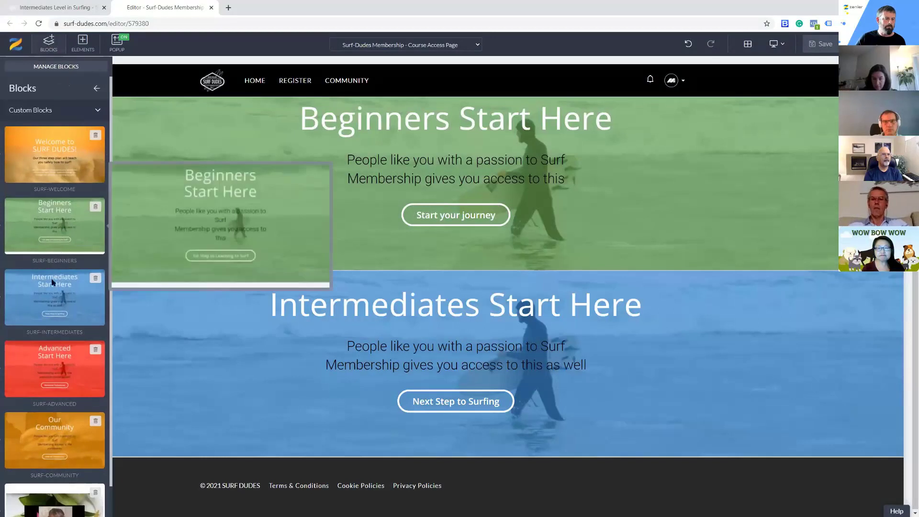
{"action": "mouse_move", "coordinate": [40, 362]}
{"action": "left_click_drag", "start_coordinate": [39, 362], "coordinate": [321, 457]}
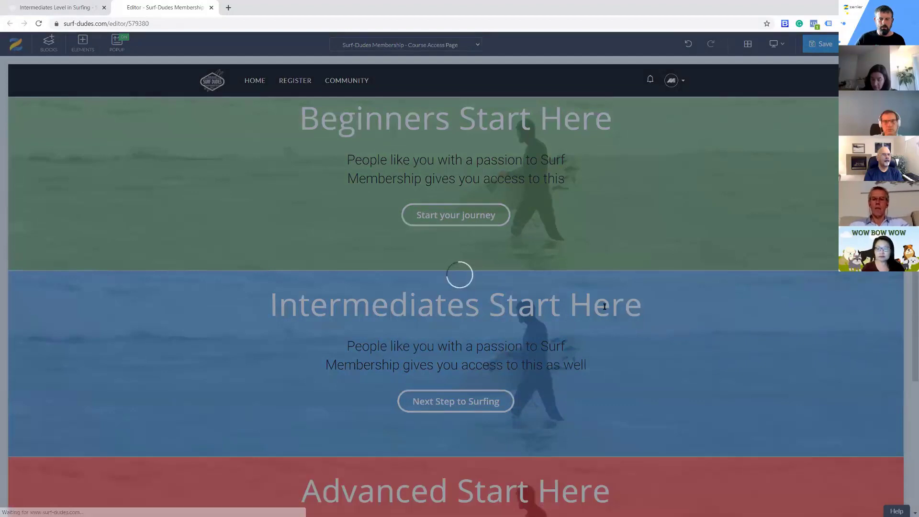
{"action": "scroll", "coordinate": [656, 310], "scroll_direction": "down", "scroll_amount": 4}
{"action": "scroll", "coordinate": [459, 405], "scroll_direction": "down", "scroll_amount": 1}
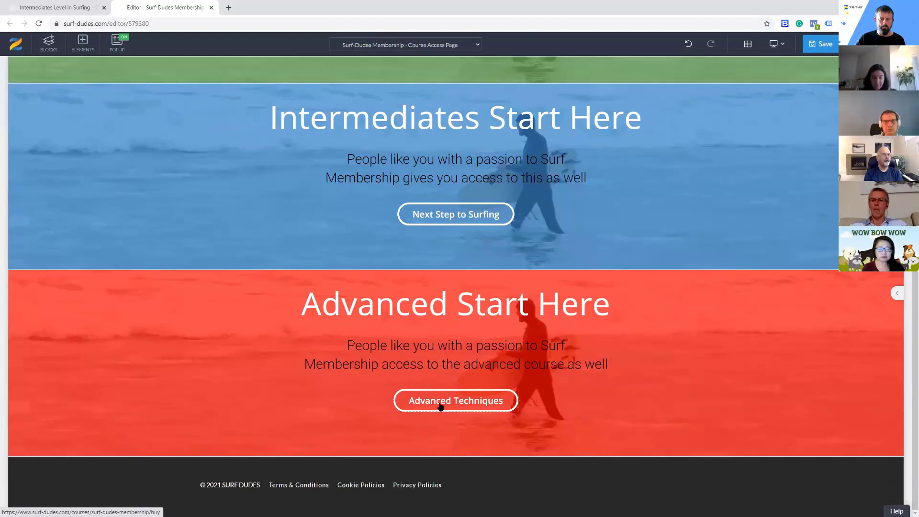
Copy the course access page URL of the Advanced Level in Surfing course from its funnel pages
{"action": "left_click", "coordinate": [82, 7]}
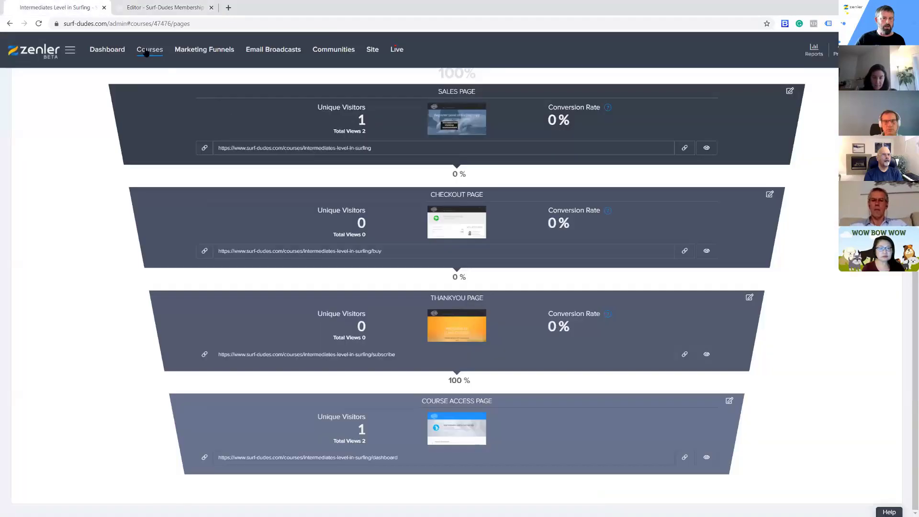
{"action": "left_click", "coordinate": [147, 52]}
{"action": "left_click", "coordinate": [339, 301]}
{"action": "left_click", "coordinate": [200, 145]}
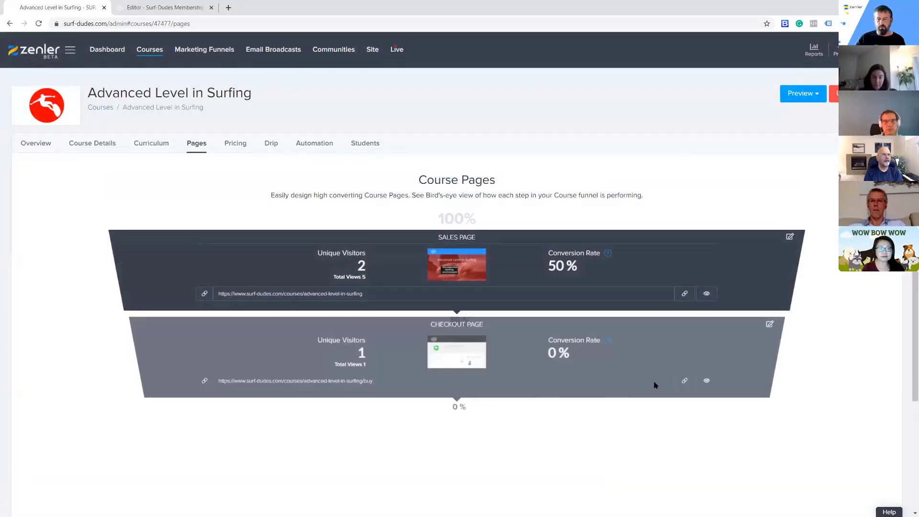
{"action": "scroll", "coordinate": [659, 386], "scroll_direction": "down", "scroll_amount": 3}
{"action": "left_click", "coordinate": [684, 458]}
Link the "Advanced Techniques" button to the copied Advanced course access URL and save the membership page
{"action": "left_click", "coordinate": [154, 6]}
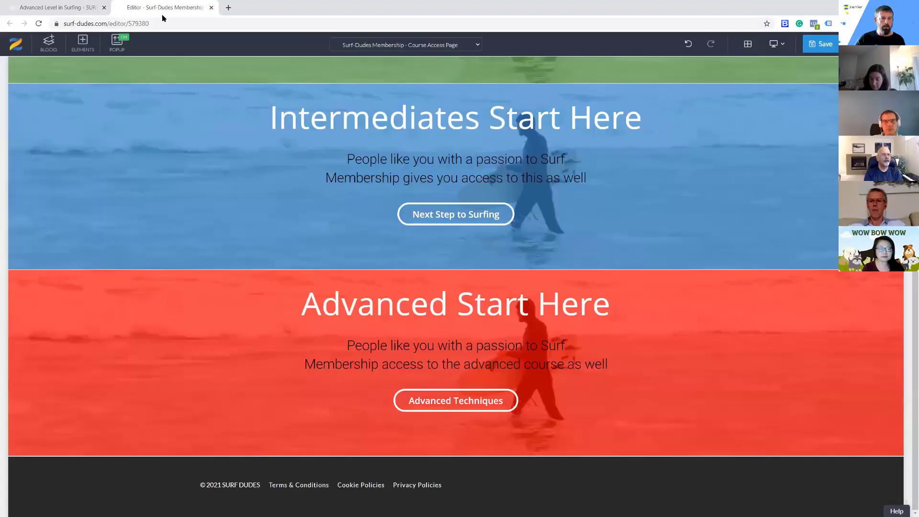
{"action": "mouse_move", "coordinate": [429, 400]}
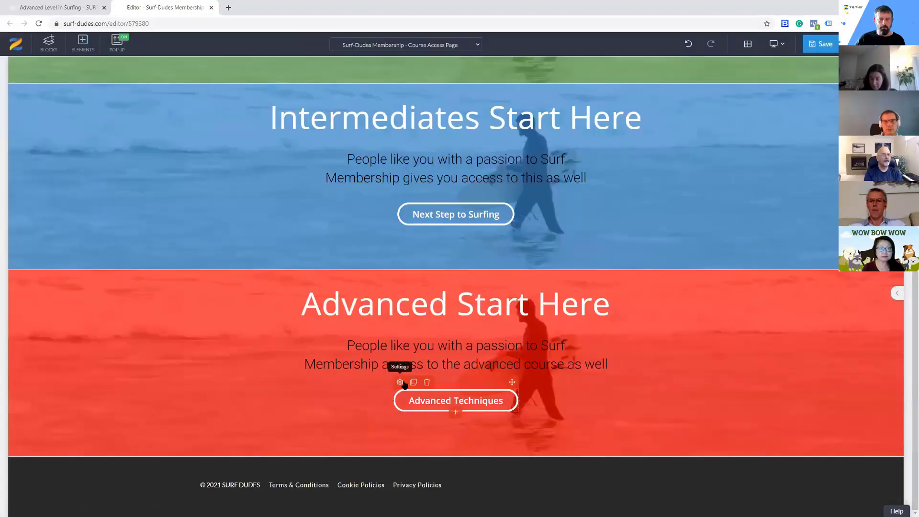
{"action": "left_click", "coordinate": [400, 382]}
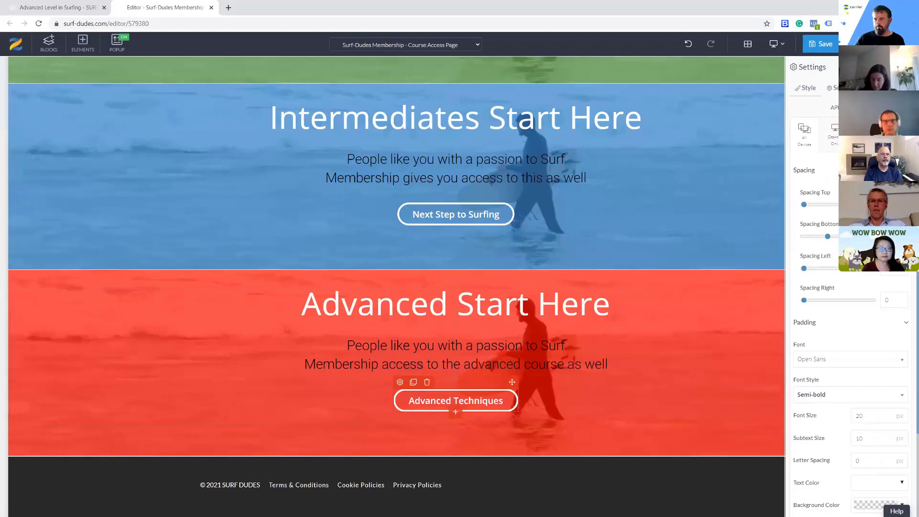
{"action": "left_click", "coordinate": [838, 88]}
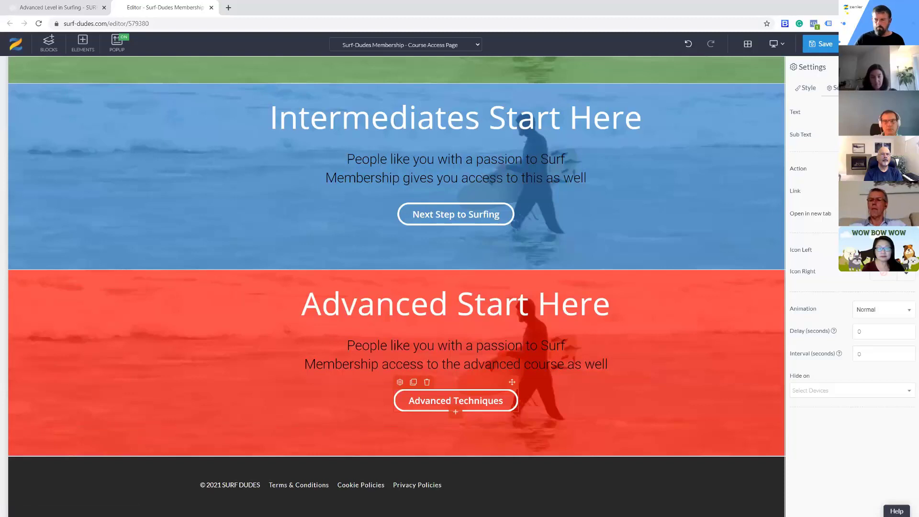
{"action": "left_click", "coordinate": [823, 44]}
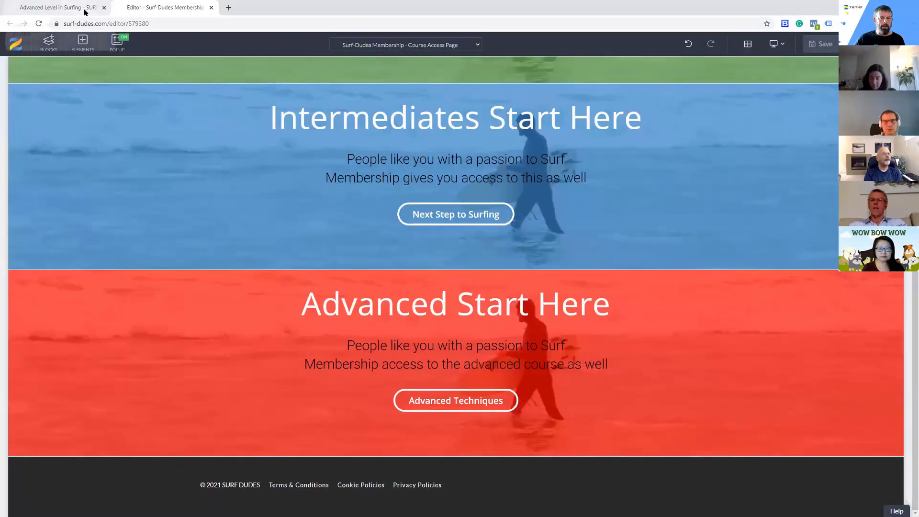
Open the Surf-Dudes Membership bundle and preview its bundle access page
{"action": "left_click", "coordinate": [82, 8]}
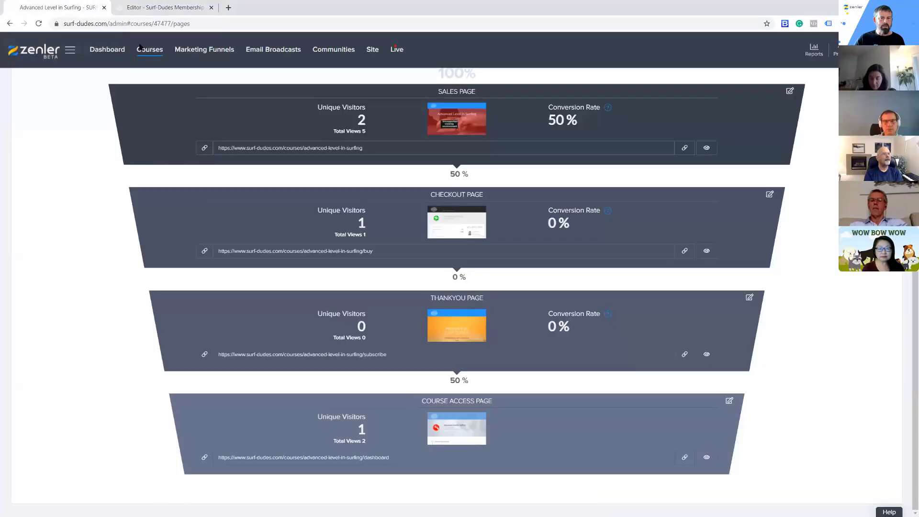
{"action": "scroll", "coordinate": [829, 207], "scroll_direction": "up", "scroll_amount": 2}
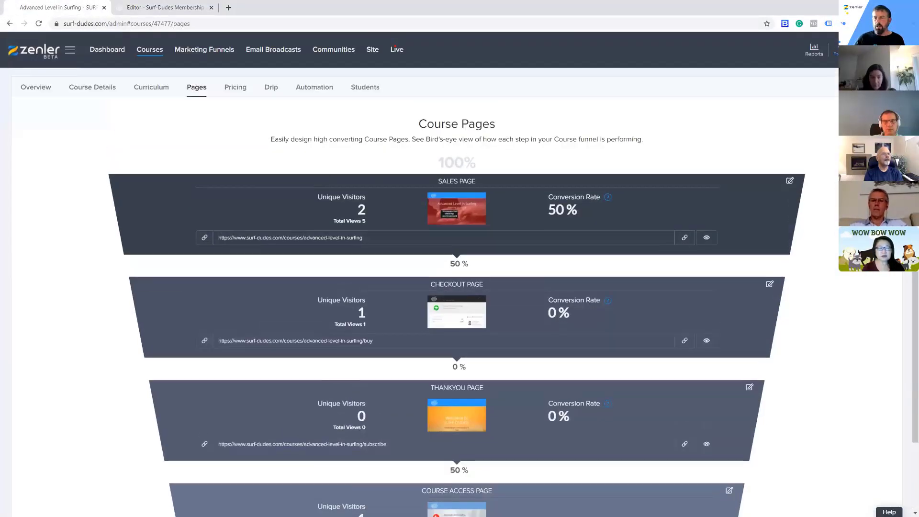
{"action": "scroll", "coordinate": [719, 383], "scroll_direction": "down", "scroll_amount": 2}
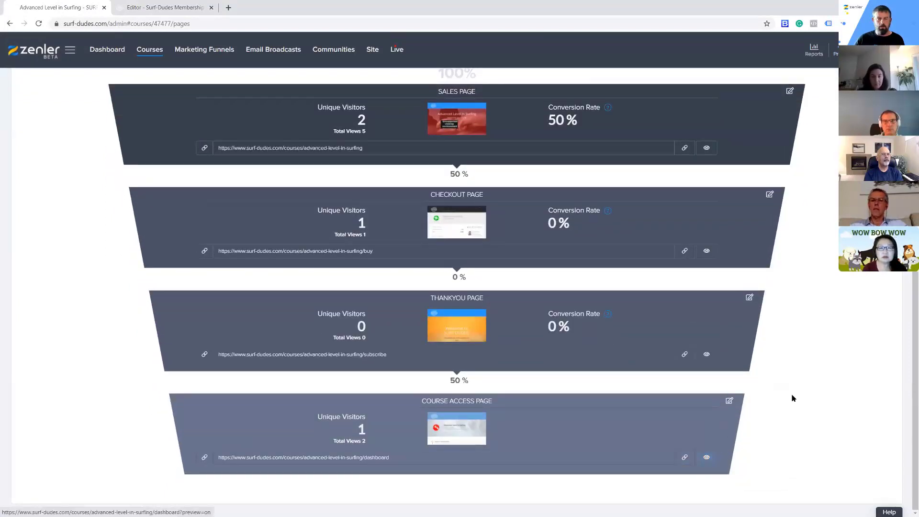
{"action": "scroll", "coordinate": [792, 398], "scroll_direction": "up", "scroll_amount": 3}
{"action": "left_click", "coordinate": [149, 49]}
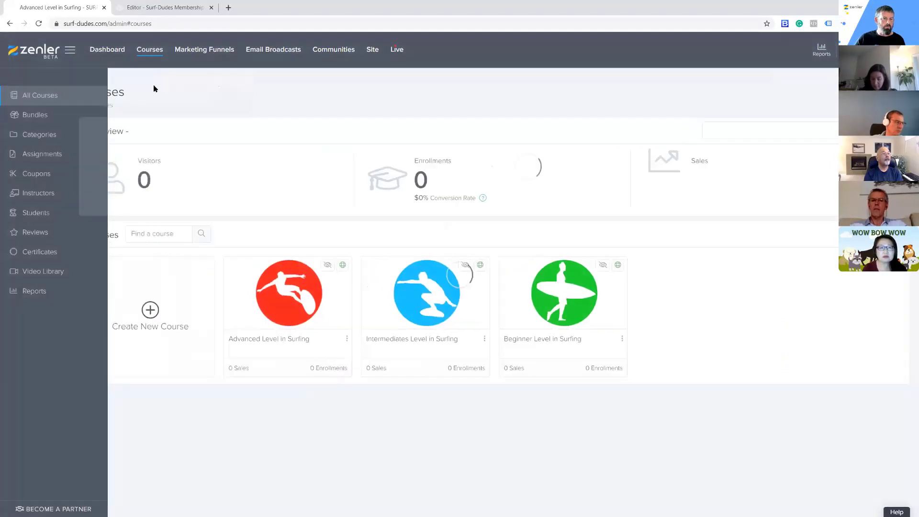
{"action": "left_click", "coordinate": [72, 117]}
{"action": "left_click", "coordinate": [267, 262]}
{"action": "left_click", "coordinate": [825, 95]}
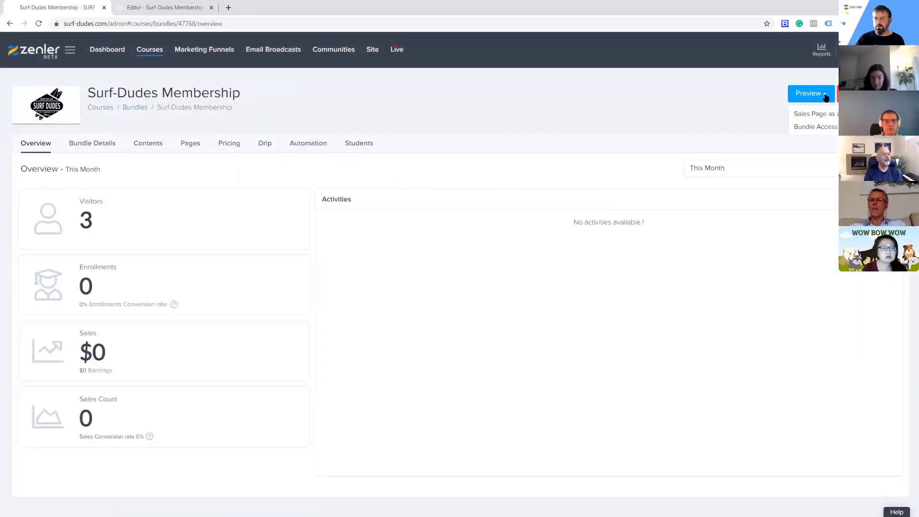
{"action": "left_click", "coordinate": [822, 127]}
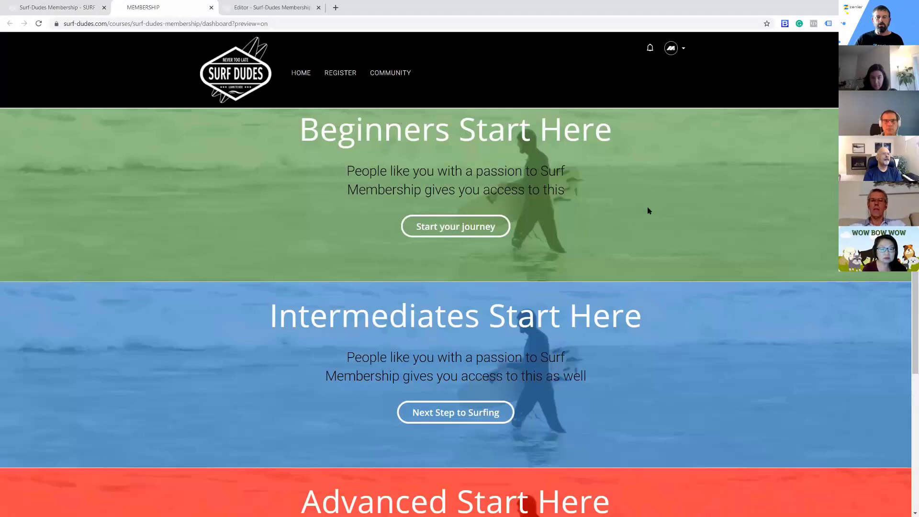
Review the previewed level blocks, follow the "Start your journey" link and examine the Beginner course access page's video and module list
{"action": "scroll", "coordinate": [648, 208], "scroll_direction": "down", "scroll_amount": 4}
{"action": "scroll", "coordinate": [648, 211], "scroll_direction": "up", "scroll_amount": 4}
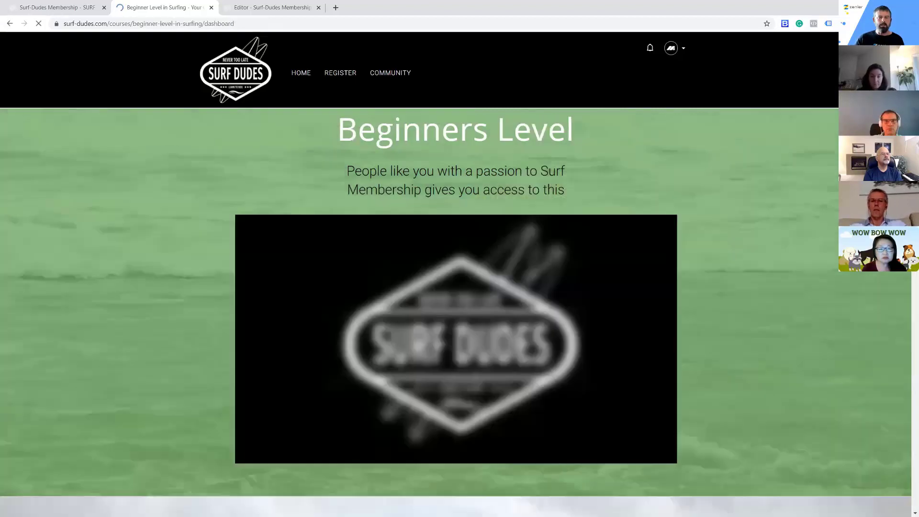
{"action": "scroll", "coordinate": [712, 273], "scroll_direction": "down", "scroll_amount": 10}
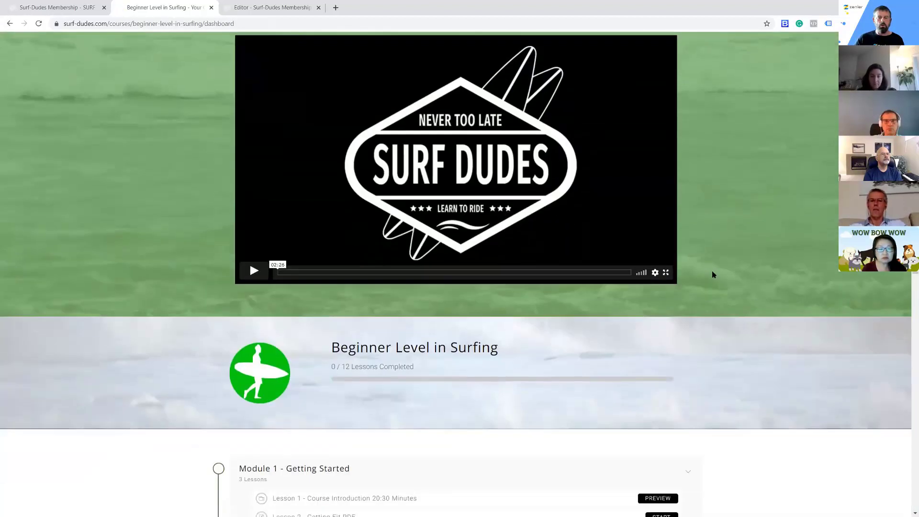
{"action": "scroll", "coordinate": [711, 271], "scroll_direction": "up", "scroll_amount": 10}
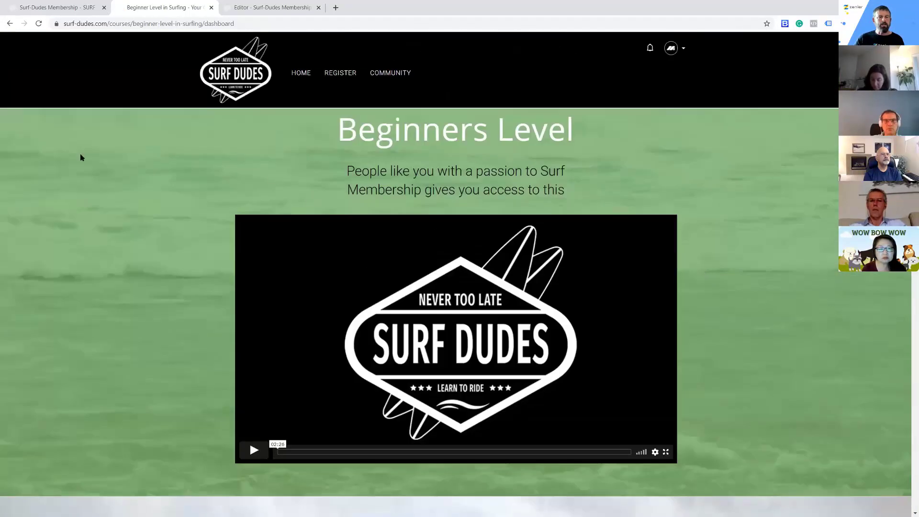
{"action": "left_click", "coordinate": [63, 7]}
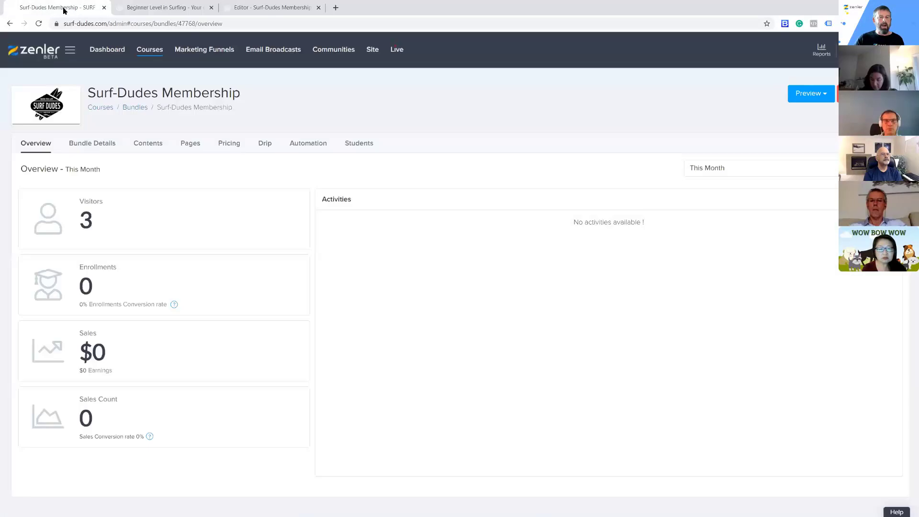
{"action": "left_click", "coordinate": [144, 7]}
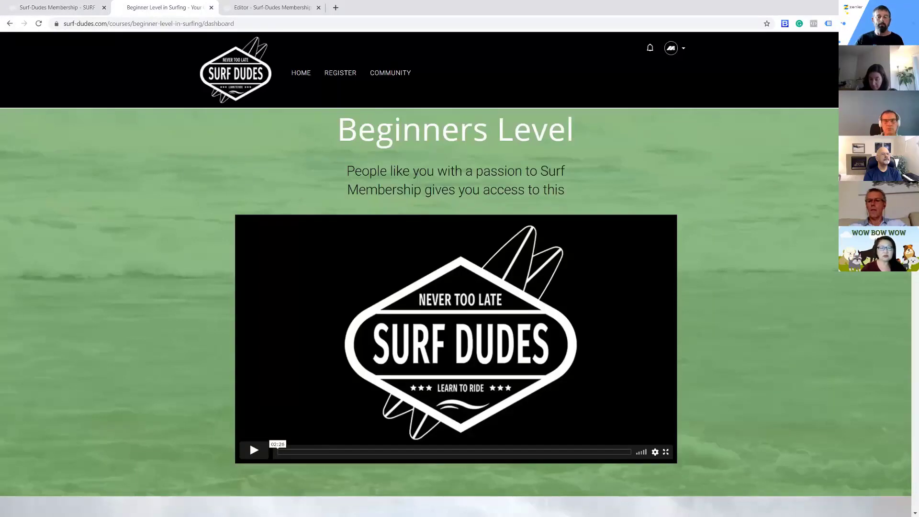
{"action": "scroll", "coordinate": [405, 283], "scroll_direction": "down", "scroll_amount": 6}
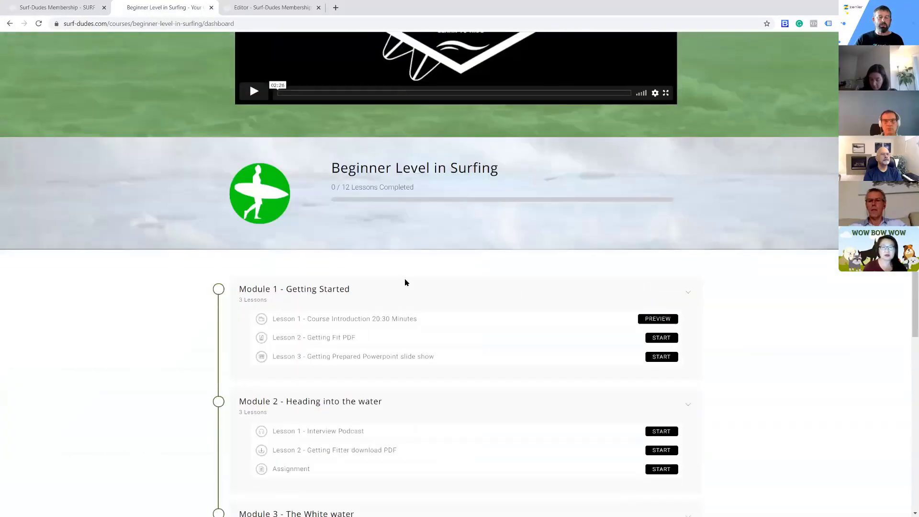
{"action": "scroll", "coordinate": [405, 283], "scroll_direction": "down", "scroll_amount": 3}
{"action": "scroll", "coordinate": [438, 367], "scroll_direction": "up", "scroll_amount": 4}
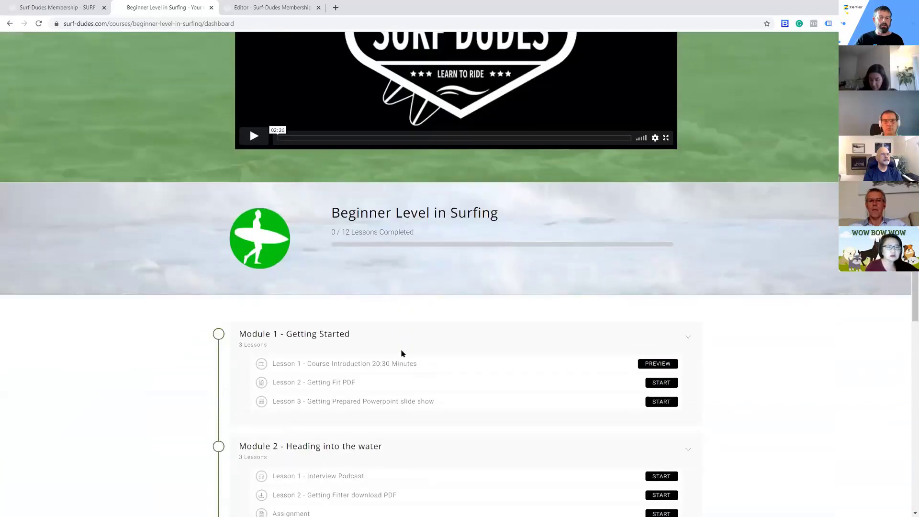
{"action": "scroll", "coordinate": [402, 353], "scroll_direction": "up", "scroll_amount": 2}
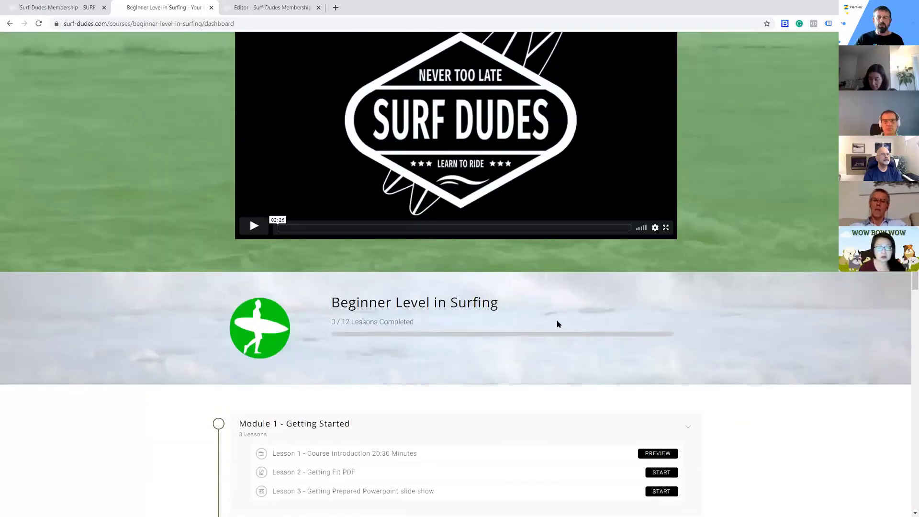
Look over the Beginner Level course access page and return to the membership bundle's access page preview
{"action": "scroll", "coordinate": [558, 324], "scroll_direction": "up", "scroll_amount": 5}
{"action": "scroll", "coordinate": [351, 409], "scroll_direction": "down", "scroll_amount": 4}
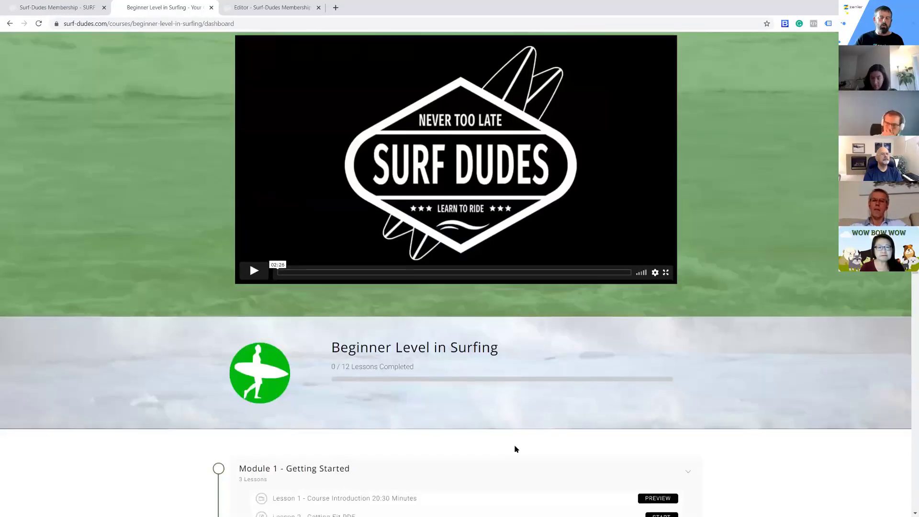
{"action": "scroll", "coordinate": [517, 450], "scroll_direction": "up", "scroll_amount": 4}
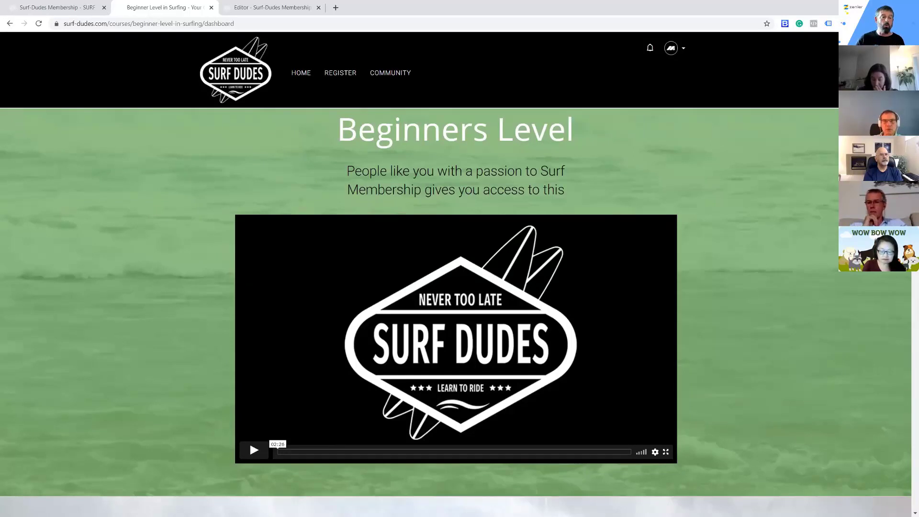
{"action": "left_click", "coordinate": [10, 23]}
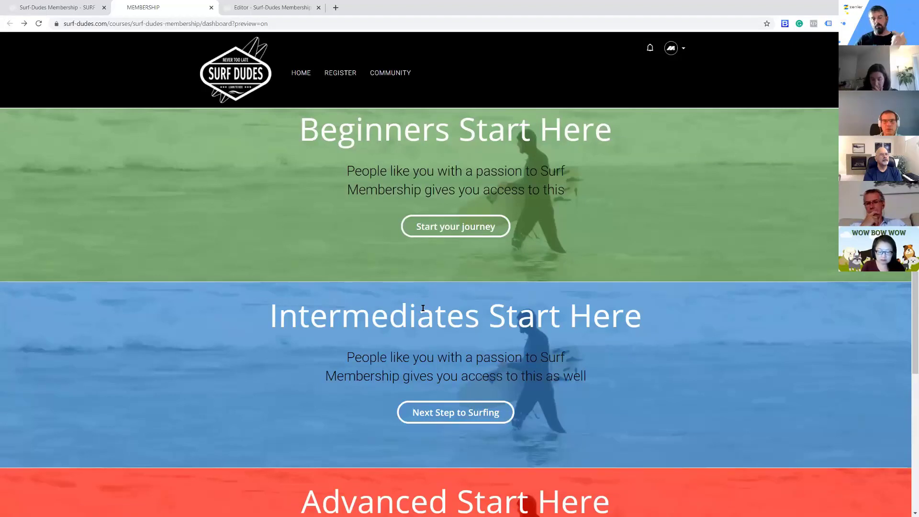
Open the Surf-Dudes Membership bundle's course access page for editing and close the old preview and editor tabs
{"action": "left_click", "coordinate": [56, 10]}
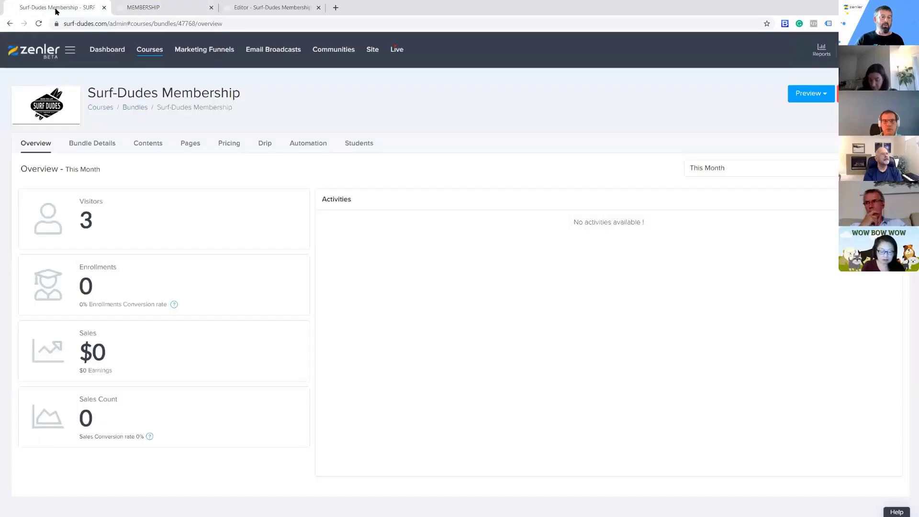
{"action": "left_click", "coordinate": [149, 52]}
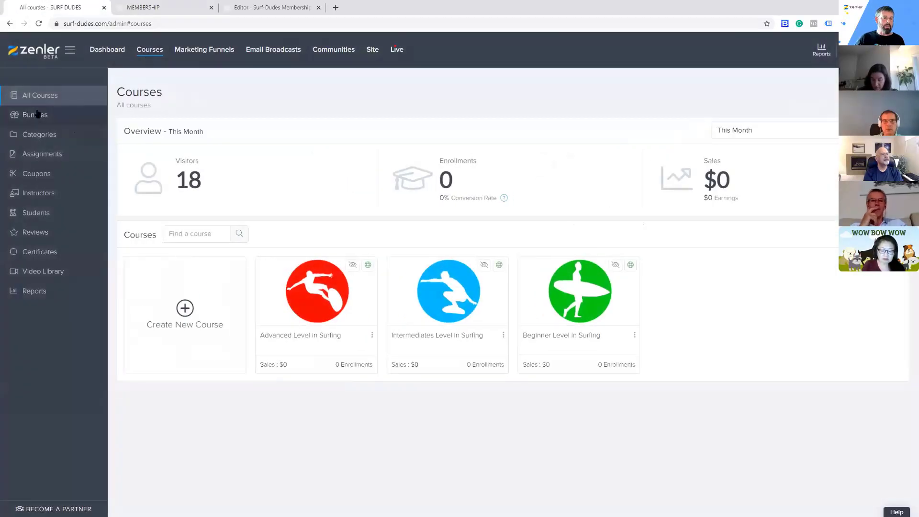
{"action": "left_click", "coordinate": [308, 217]}
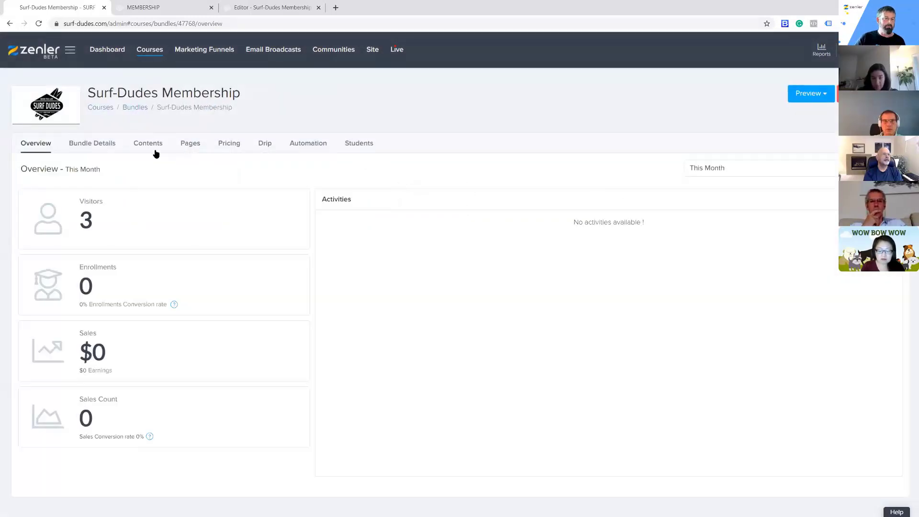
{"action": "left_click", "coordinate": [191, 145]}
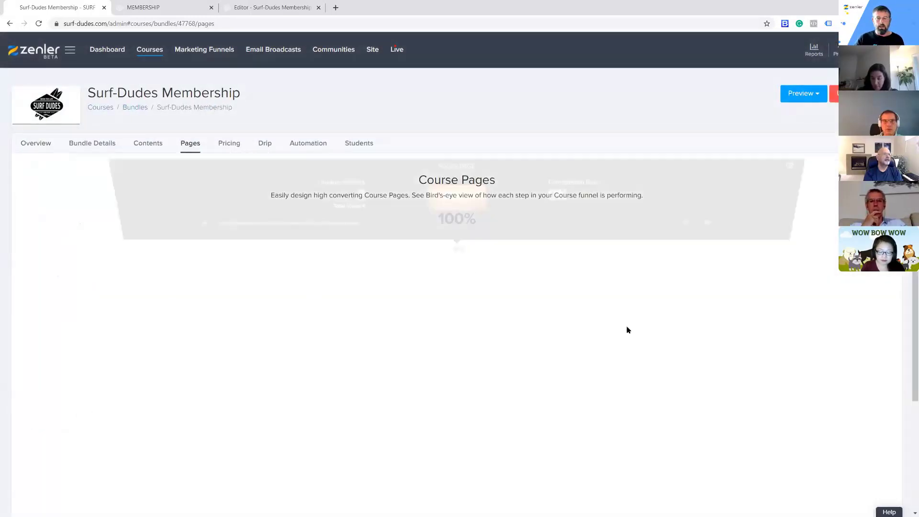
{"action": "scroll", "coordinate": [627, 345], "scroll_direction": "down", "scroll_amount": 1}
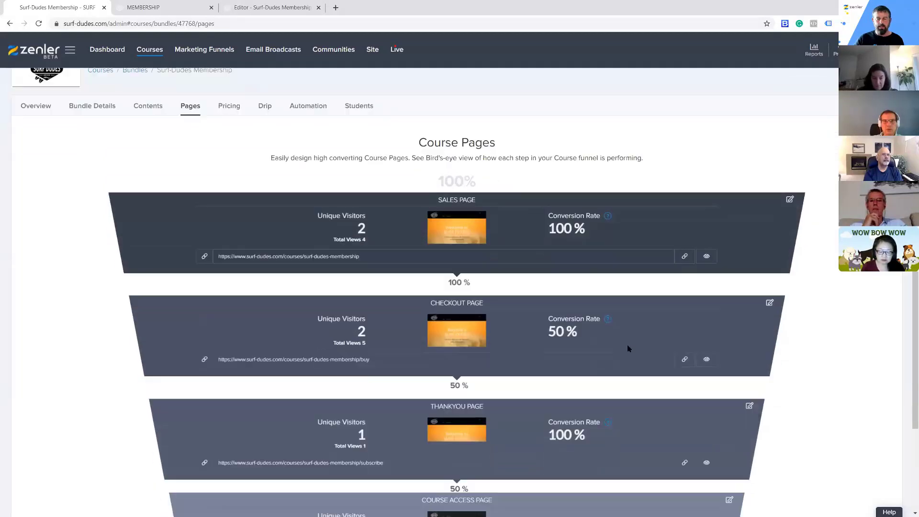
{"action": "scroll", "coordinate": [629, 348], "scroll_direction": "down", "scroll_amount": 2}
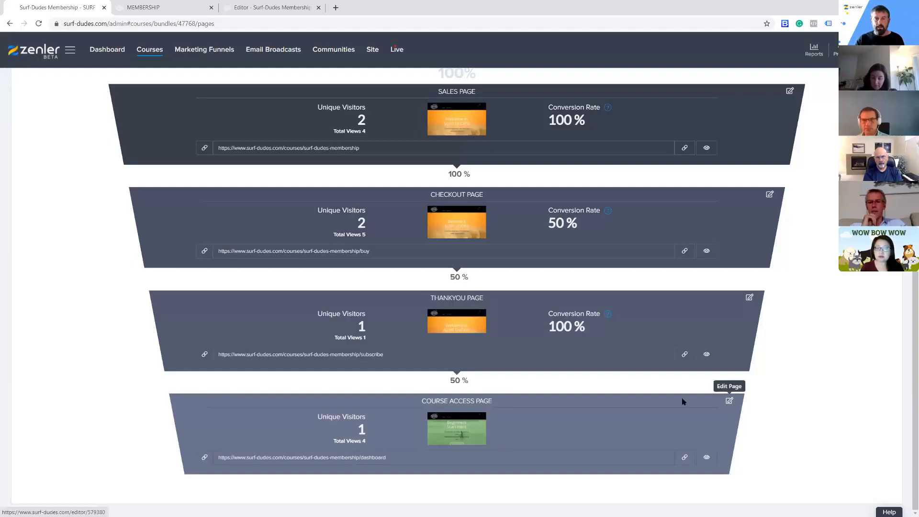
{"action": "left_click", "coordinate": [729, 401]}
{"action": "left_click", "coordinate": [425, 7]}
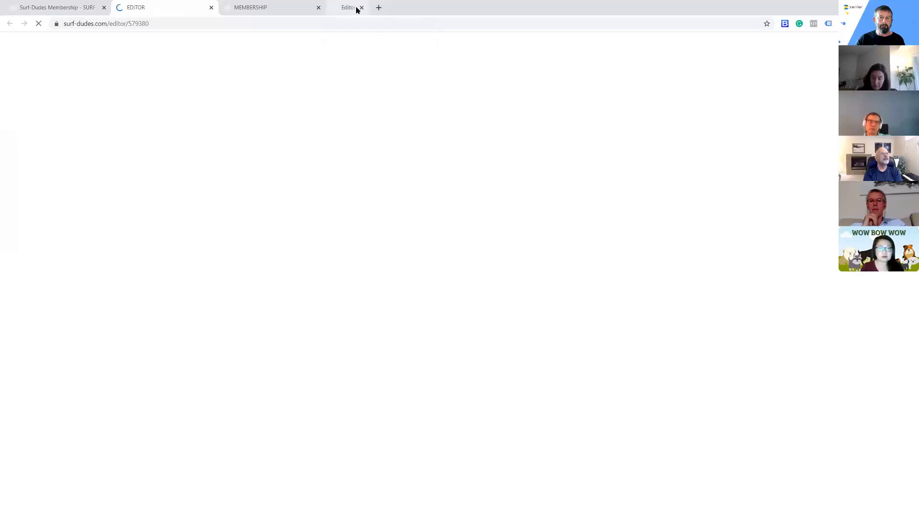
{"action": "left_click", "coordinate": [319, 8]}
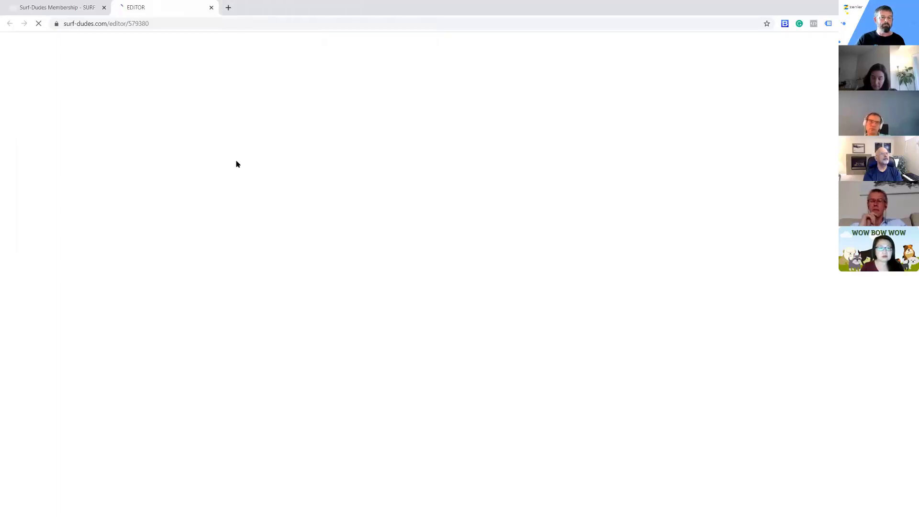
Copy the course access page URL of the Surf-Dudes Membership bundle and return to the page editor
{"action": "left_click", "coordinate": [61, 11]}
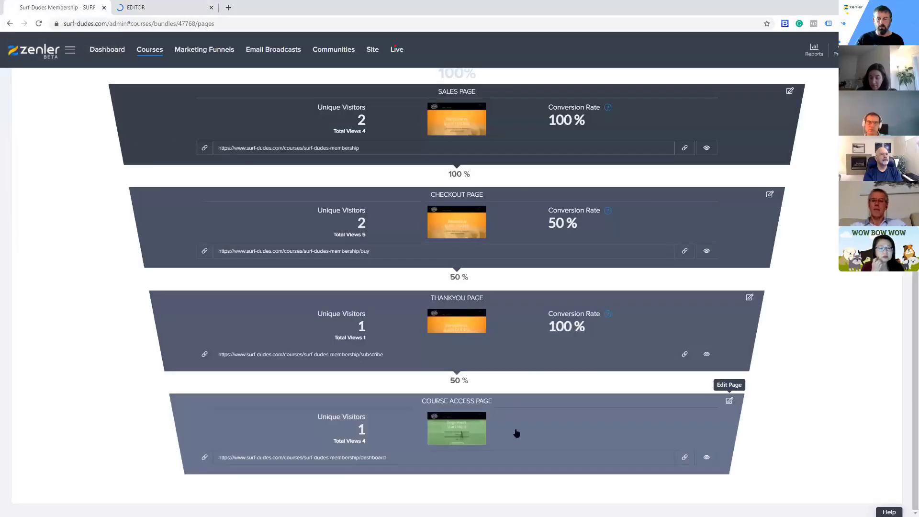
{"action": "left_click", "coordinate": [684, 459]}
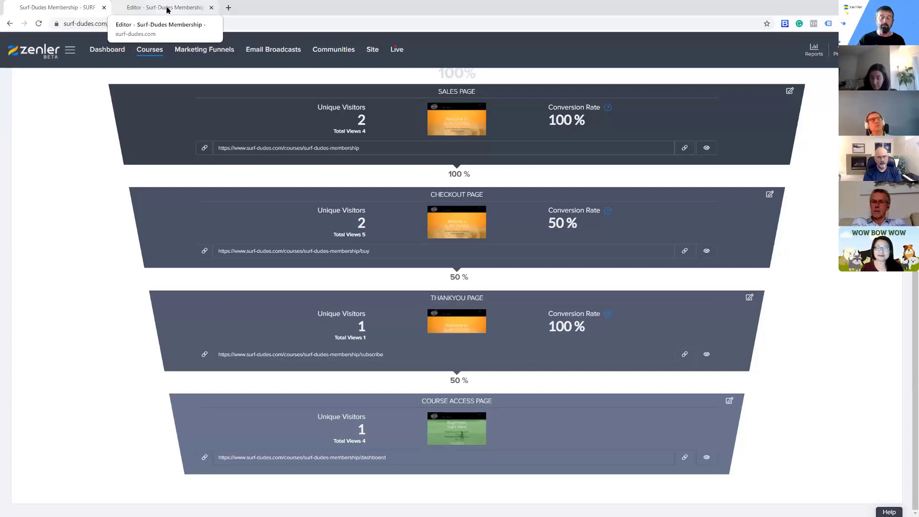
{"action": "left_click", "coordinate": [167, 8]}
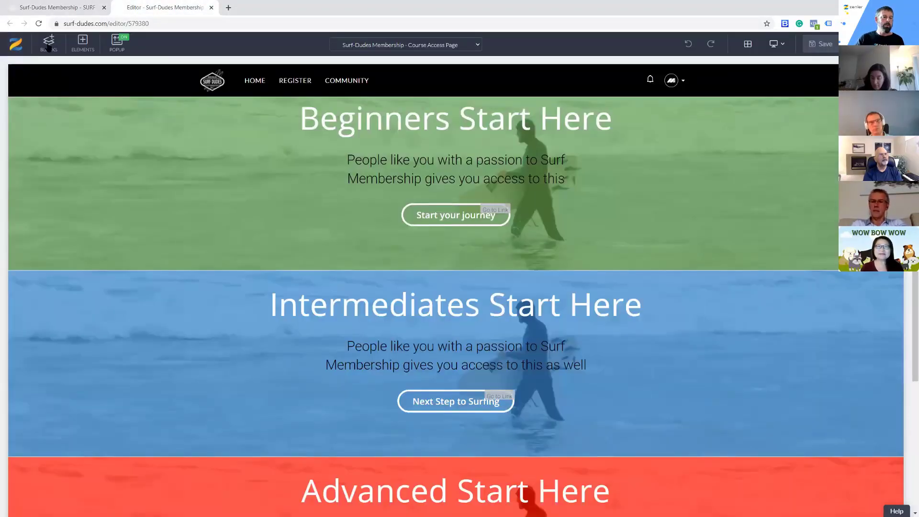
Add a blank block above the "Beginners Start Here" block and insert a row of four 25% columns in it
{"action": "left_click", "coordinate": [49, 42]}
{"action": "left_click", "coordinate": [27, 132]}
{"action": "mouse_move", "coordinate": [61, 166]}
{"action": "left_click_drag", "start_coordinate": [60, 161], "coordinate": [288, 146]}
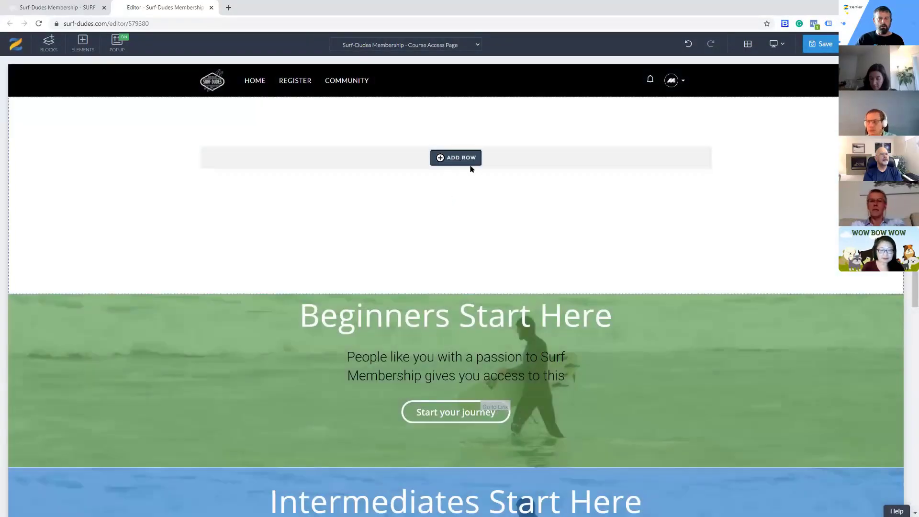
{"action": "left_click", "coordinate": [467, 163]}
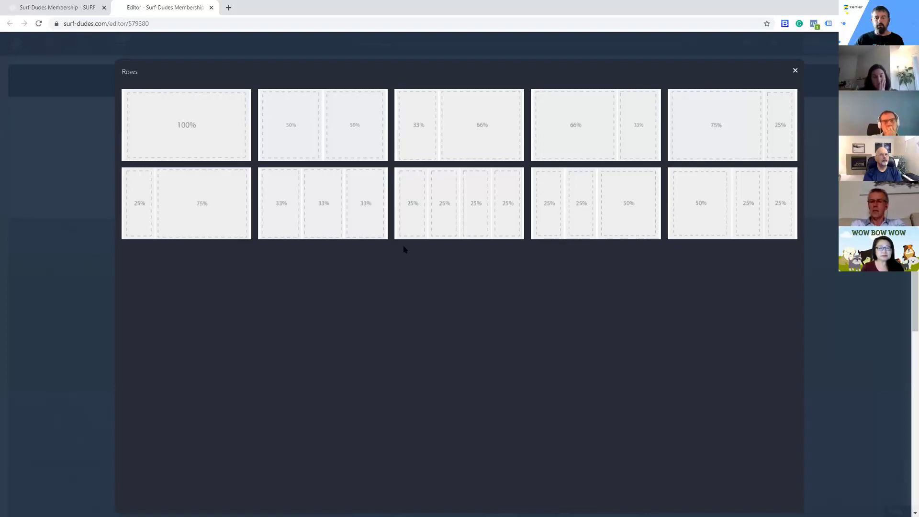
{"action": "left_click", "coordinate": [522, 225]}
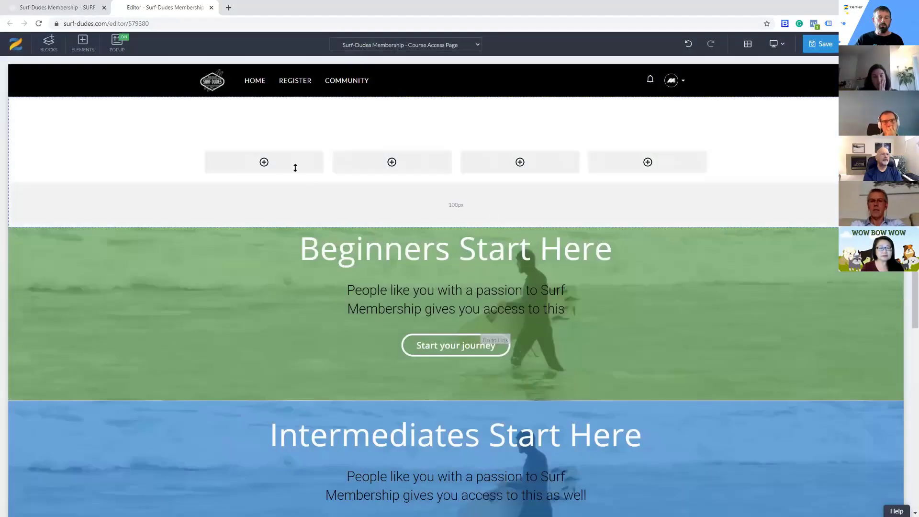
Insert a button element in the first column of the new four-column row
{"action": "left_click", "coordinate": [264, 163]}
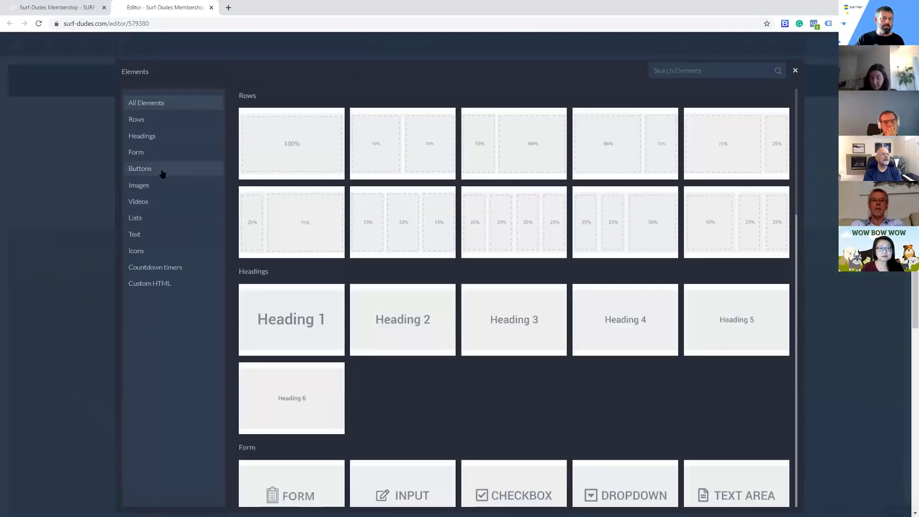
{"action": "left_click", "coordinate": [163, 172]}
{"action": "left_click", "coordinate": [288, 136]}
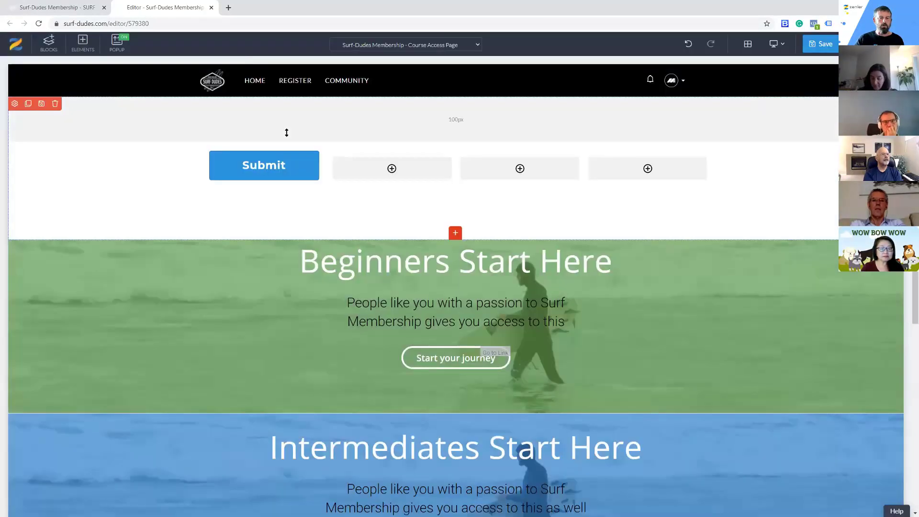
Label the new button "Home" and make it link to the copied membership course access page URL
{"action": "left_click", "coordinate": [215, 145]}
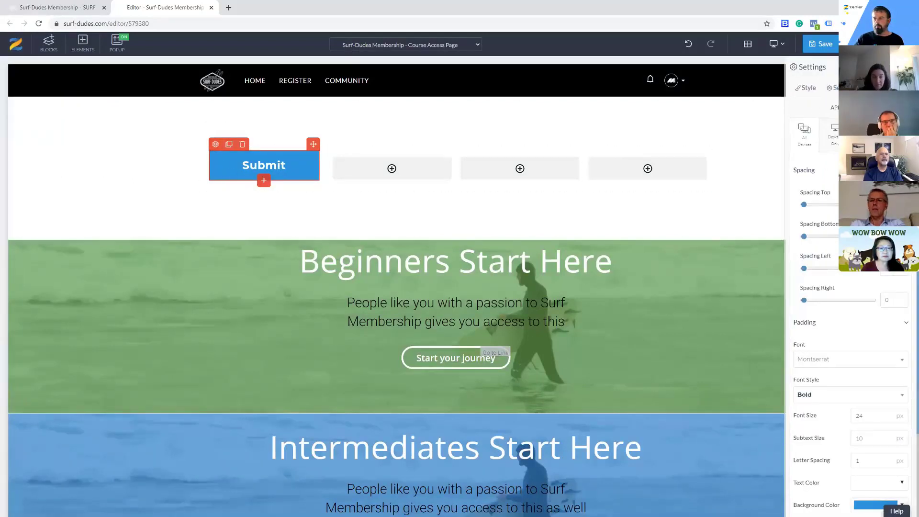
{"action": "left_click", "coordinate": [835, 87]}
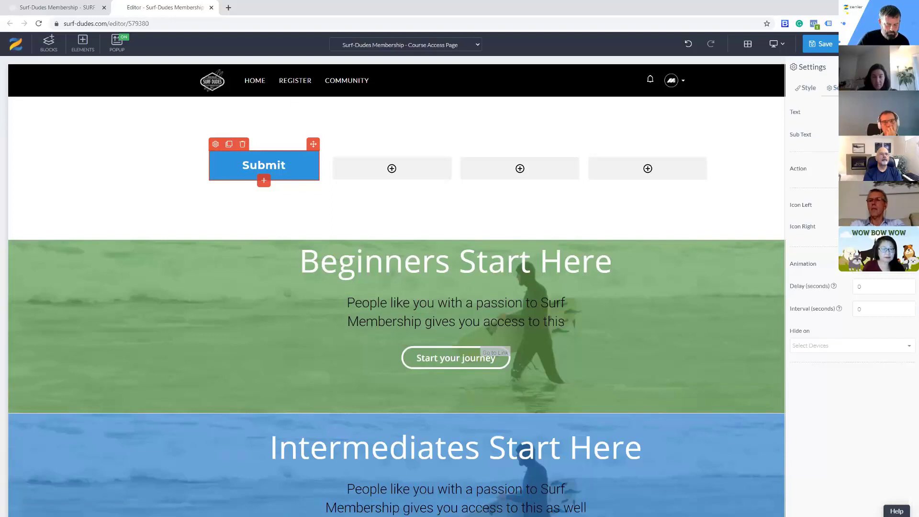
{"action": "type", "text": "Home"}
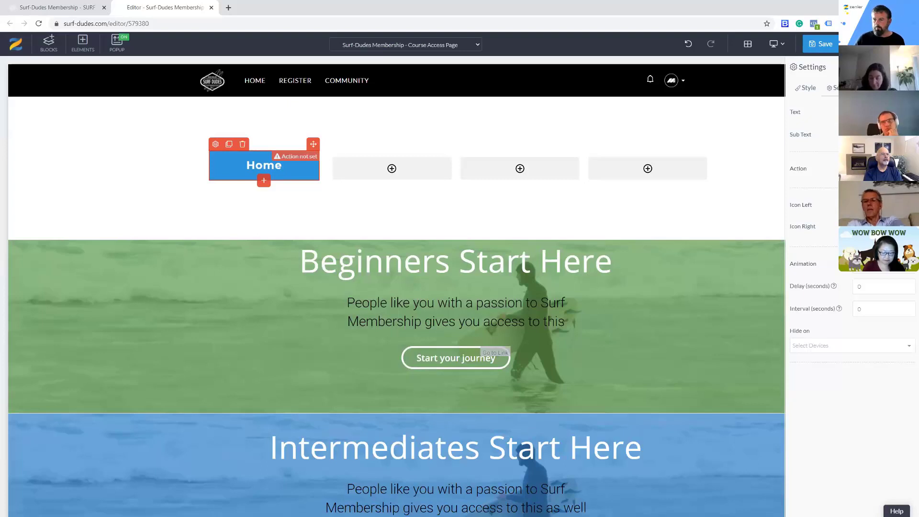
{"action": "left_click", "coordinate": [830, 183]}
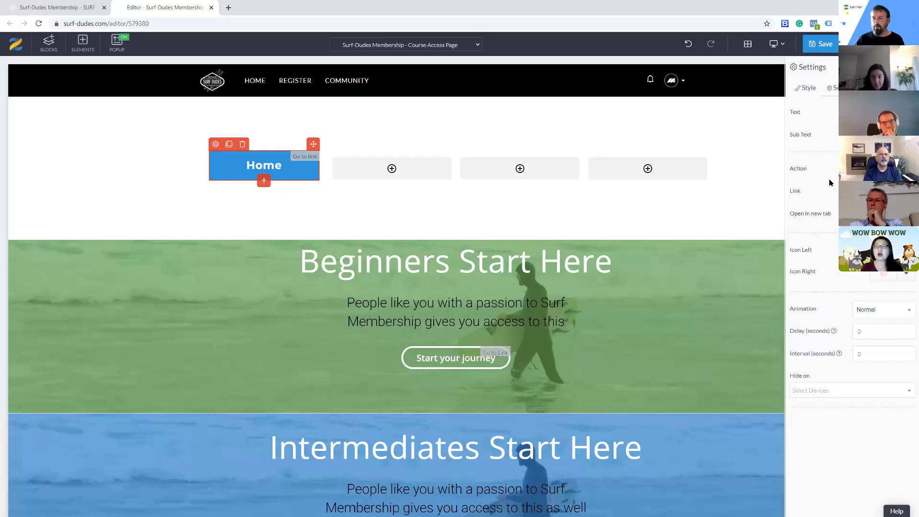
Change the Home button's background color to black (#000000)
{"action": "left_click", "coordinate": [807, 90]}
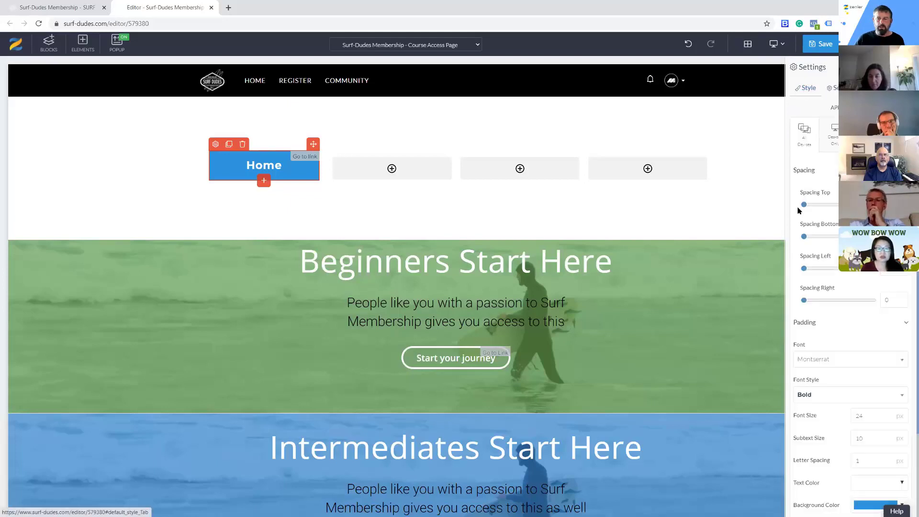
{"action": "scroll", "coordinate": [813, 425], "scroll_direction": "down", "scroll_amount": 3}
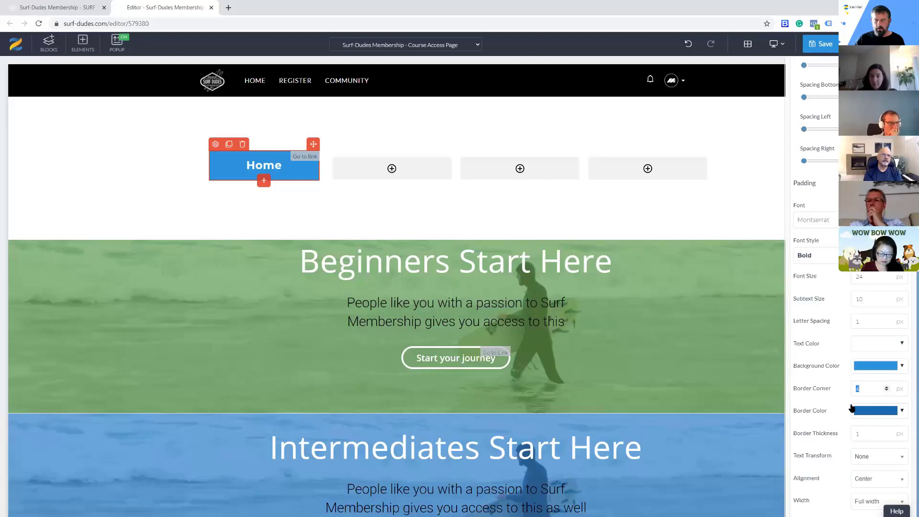
{"action": "left_click", "coordinate": [899, 371]}
{"action": "left_click", "coordinate": [837, 439]}
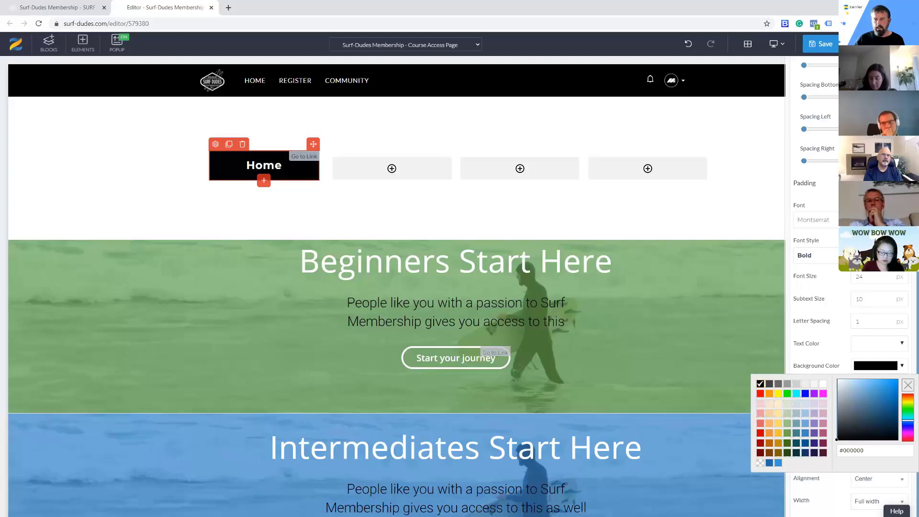
Set the Home button's top and bottom padding to 8
{"action": "left_click", "coordinate": [805, 183]}
{"action": "left_click", "coordinate": [891, 283]}
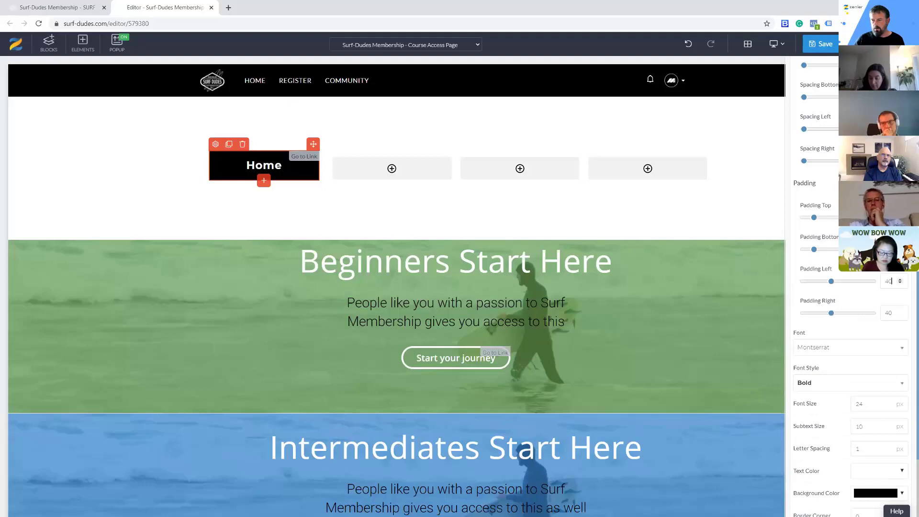
{"action": "type", "text": "8"}
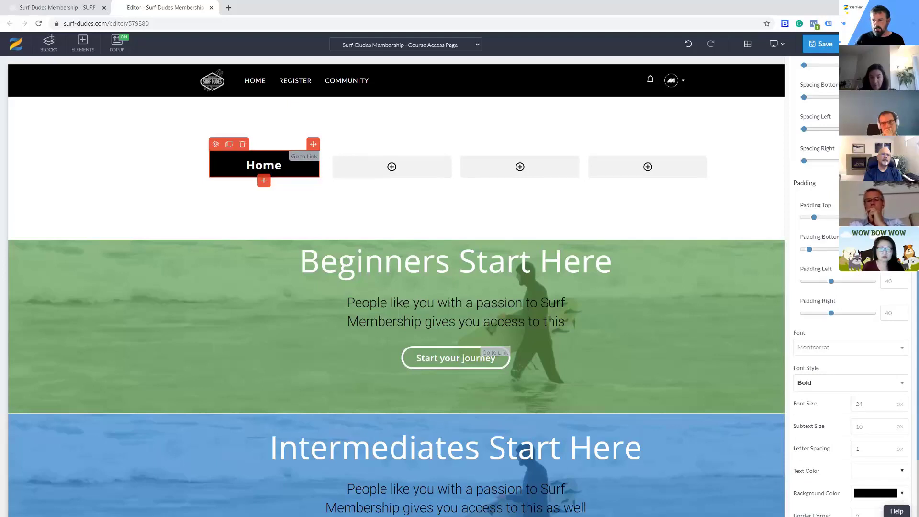
{"action": "type", "text": "8"}
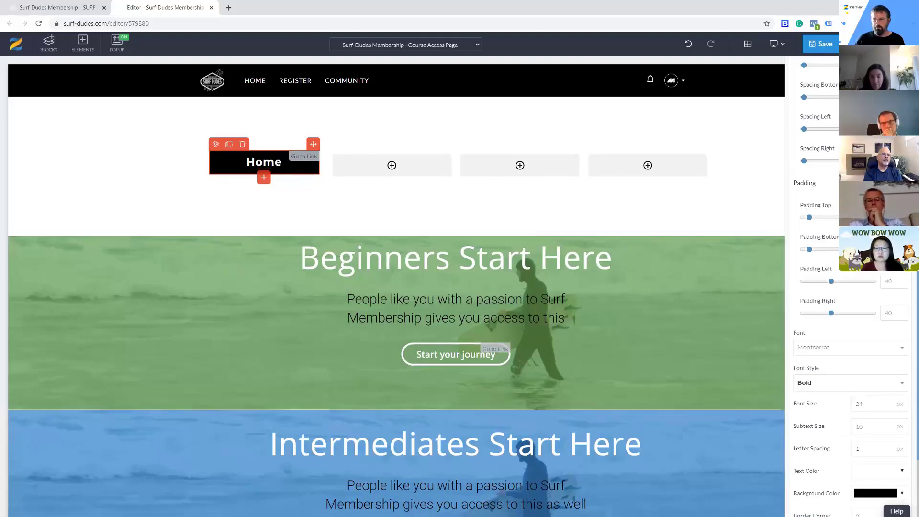
Set the Home button's font size to 16 px and save the page
{"action": "scroll", "coordinate": [865, 287], "scroll_direction": "down", "scroll_amount": 3}
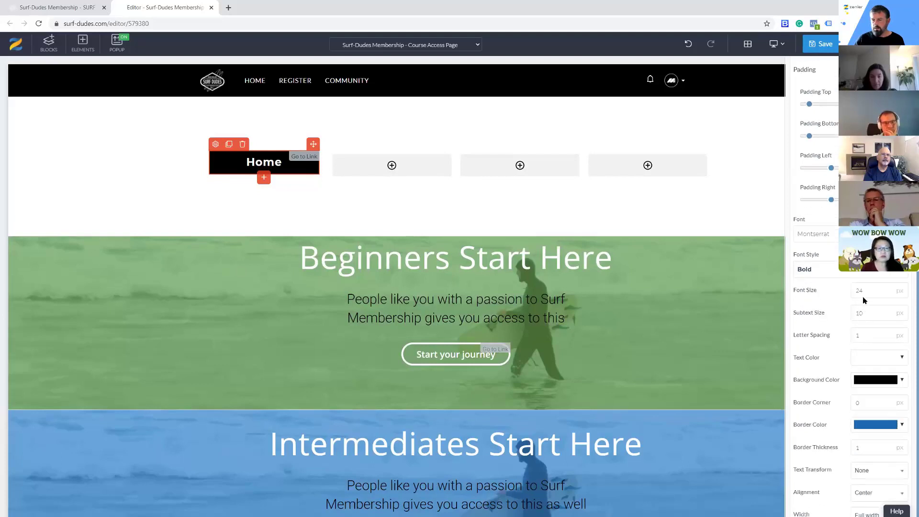
{"action": "left_click_drag", "start_coordinate": [868, 277], "coordinate": [851, 277]}
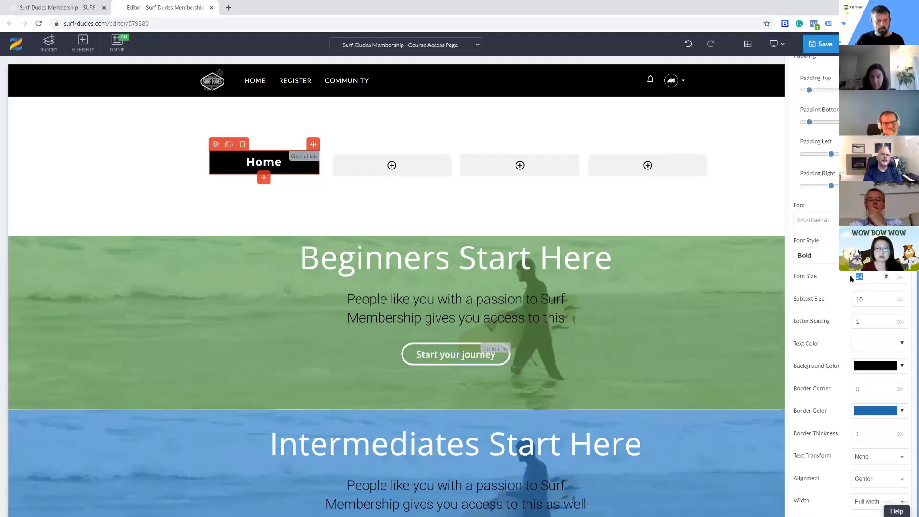
{"action": "type", "text": "16"}
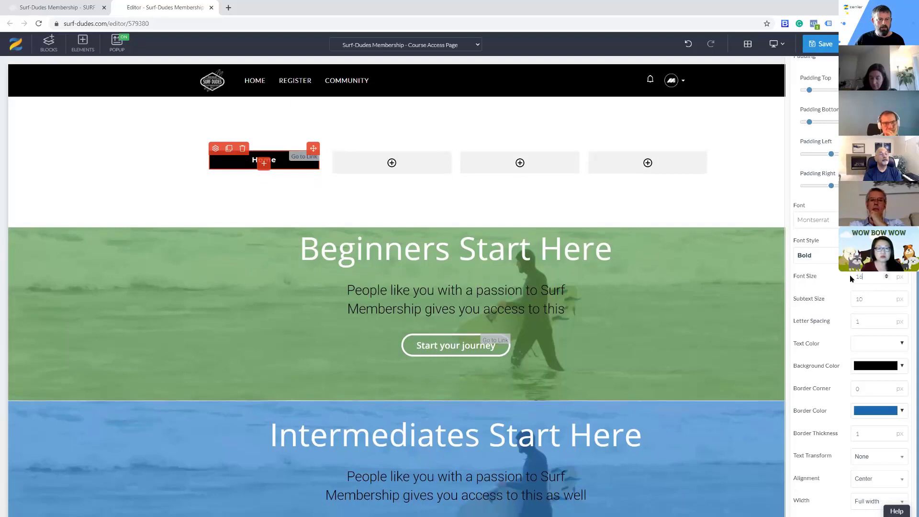
{"action": "left_click", "coordinate": [819, 47]}
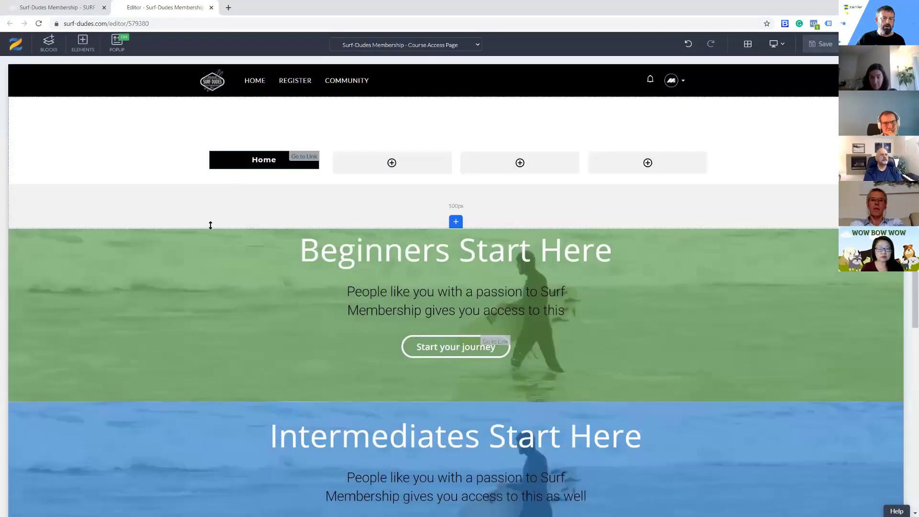
Reduce the empty spacing below and above the Home button row to make its block a slim navigation bar
{"action": "left_click_drag", "start_coordinate": [209, 227], "coordinate": [208, 179]}
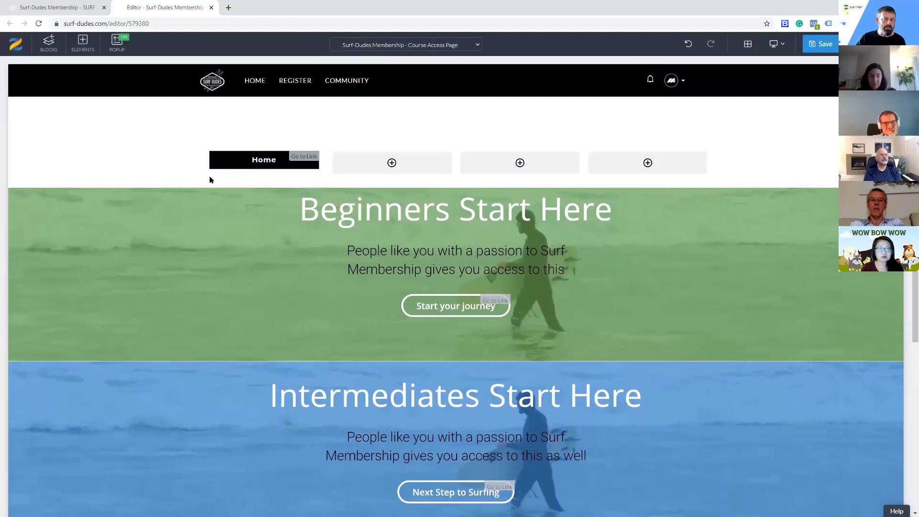
{"action": "left_click_drag", "start_coordinate": [179, 137], "coordinate": [182, 95]}
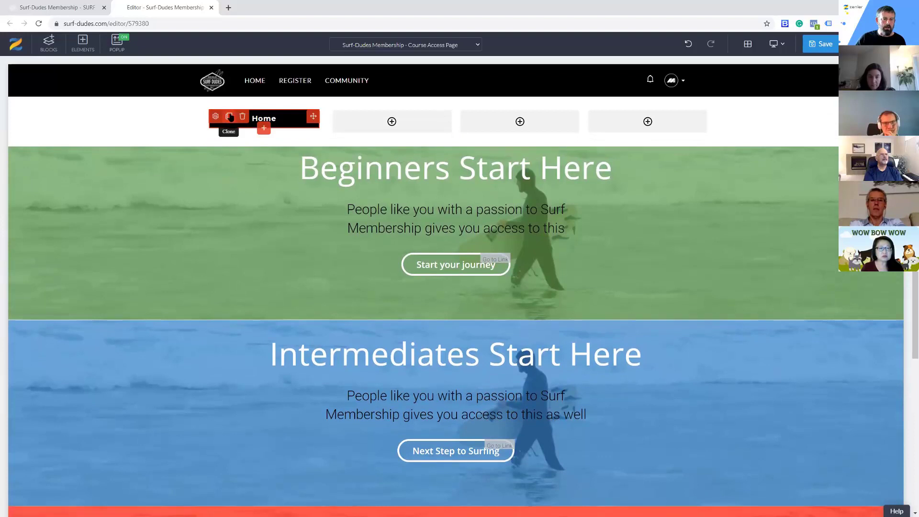
Clone the Home button three times and place one copy in each empty column of the navigation row
{"action": "left_click", "coordinate": [231, 118]}
{"action": "left_click_drag", "start_coordinate": [338, 127], "coordinate": [384, 129]}
{"action": "left_click", "coordinate": [359, 117]}
{"action": "mouse_move", "coordinate": [484, 130]}
{"action": "left_mouse_down"}
{"action": "mouse_move", "coordinate": [492, 129]}
{"action": "mouse_move", "coordinate": [487, 120]}
{"action": "left_mouse_up"}
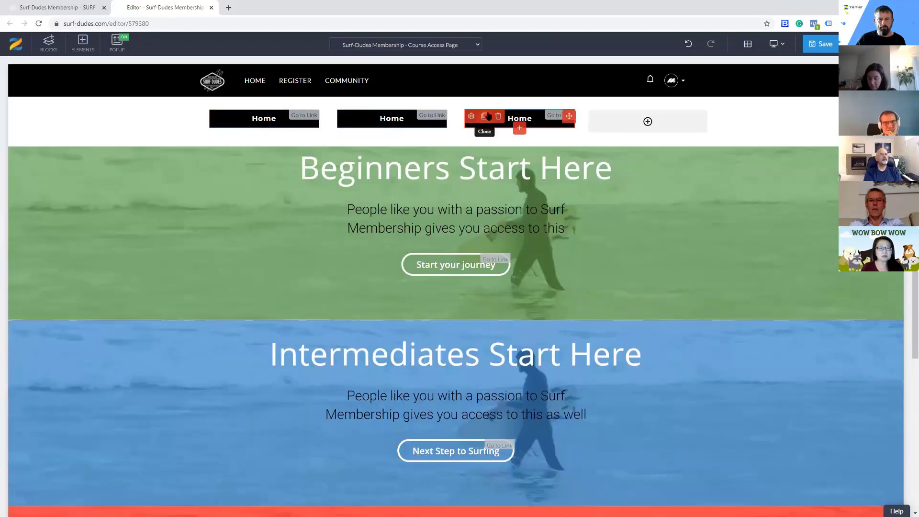
{"action": "left_click", "coordinate": [485, 116]}
{"action": "left_click_drag", "start_coordinate": [569, 133], "coordinate": [623, 128]}
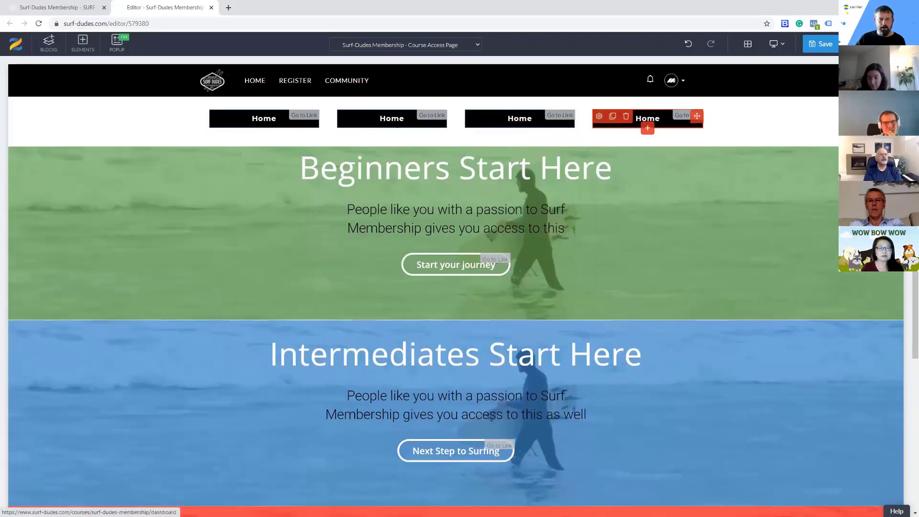
Change the second navigation button's background color to green, matching the beginners section
{"action": "left_click", "coordinate": [360, 126]}
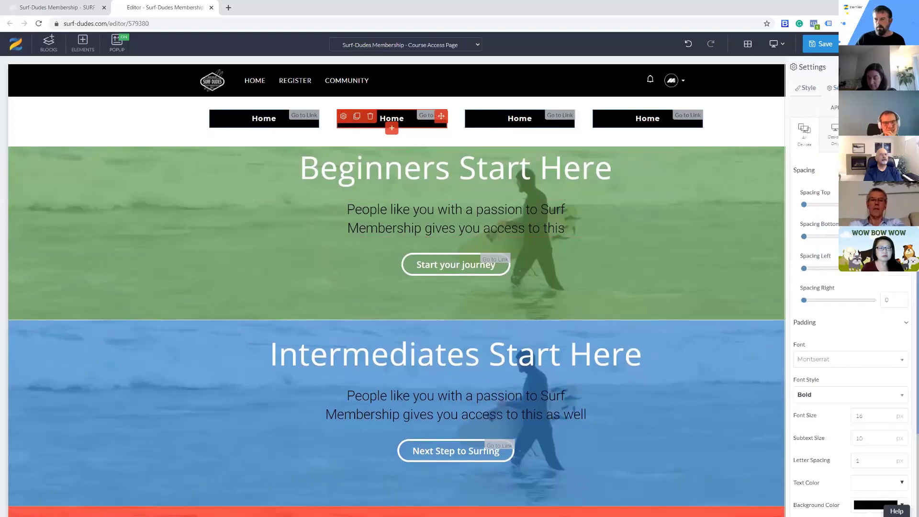
{"action": "scroll", "coordinate": [904, 368], "scroll_direction": "down", "scroll_amount": 3}
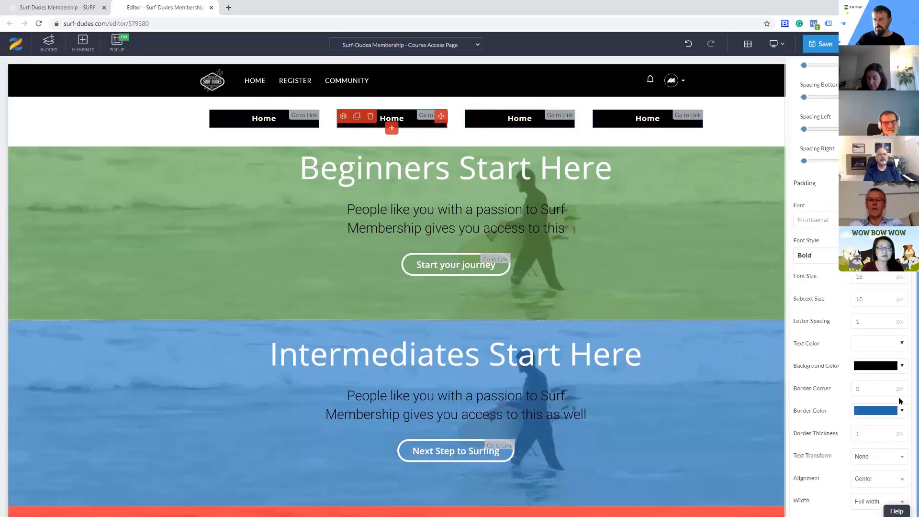
{"action": "left_click", "coordinate": [903, 367]}
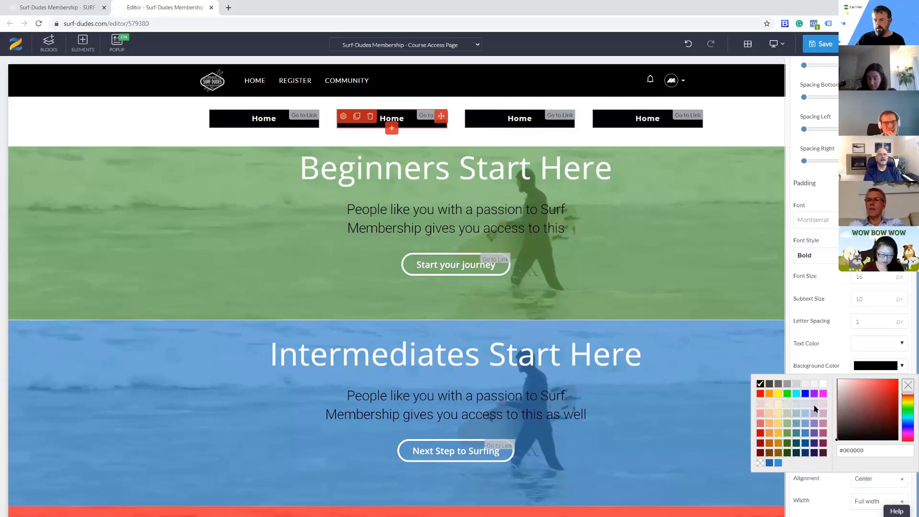
{"action": "left_click", "coordinate": [789, 433]}
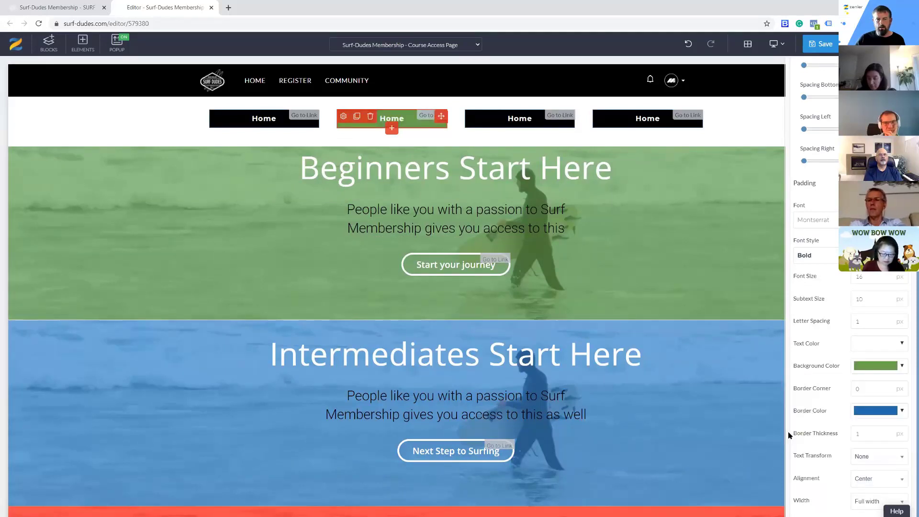
{"action": "scroll", "coordinate": [851, 373], "scroll_direction": "up", "scroll_amount": 3}
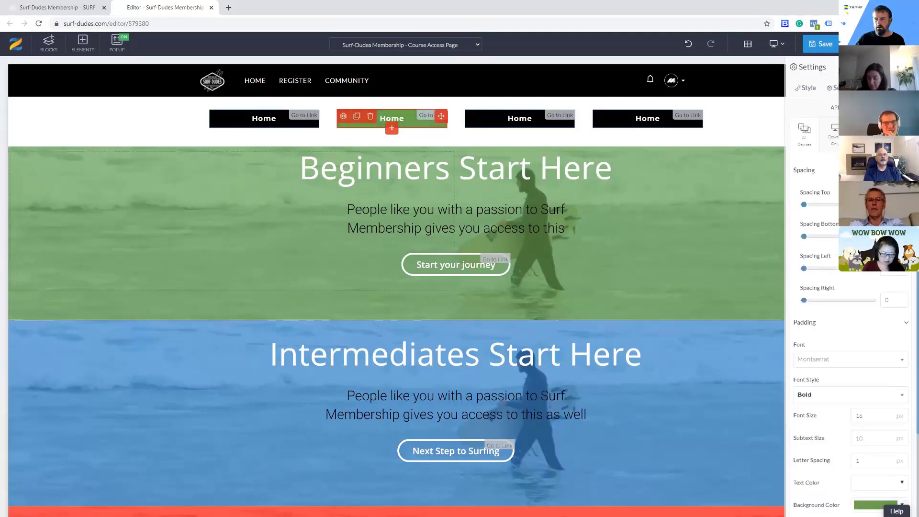
Change the second navigation button's text to Beginners
{"action": "left_click", "coordinate": [841, 88]}
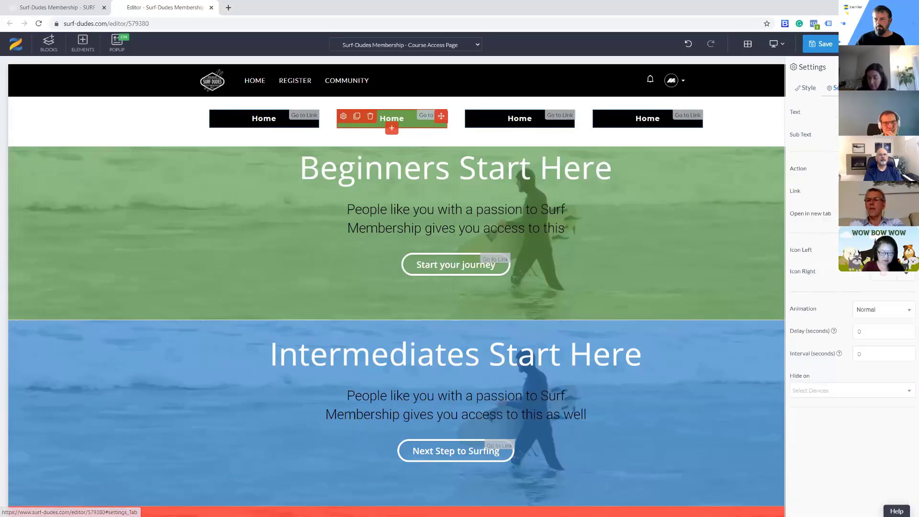
{"action": "type", "text": "Be"}
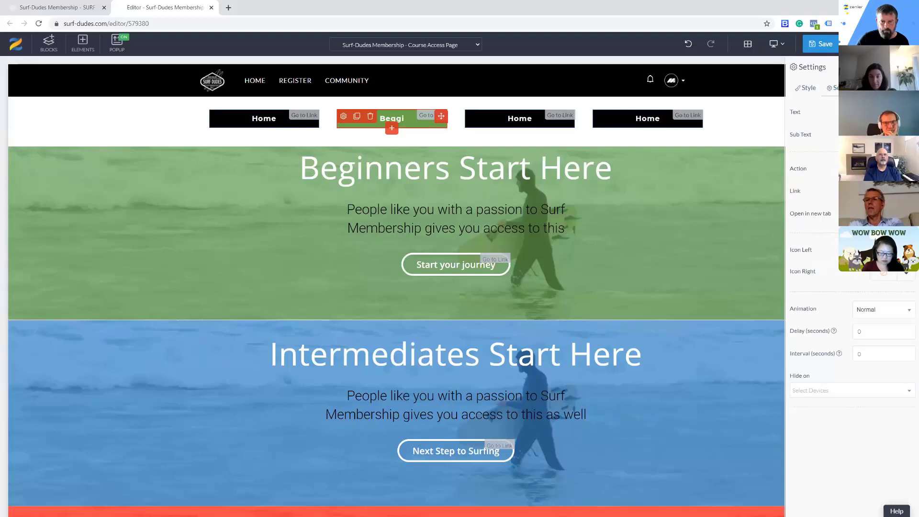
{"action": "key", "text": "BackSpace"}
{"action": "type", "text": "inners"}
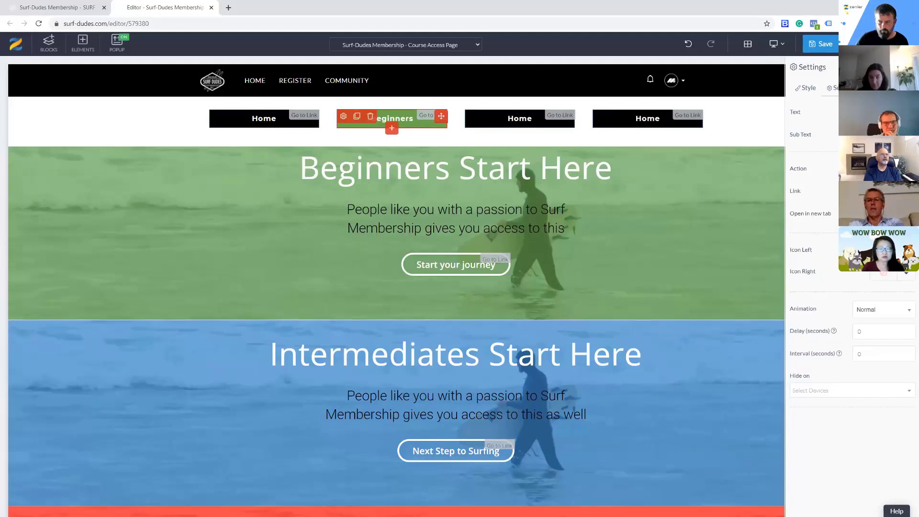
{"action": "type", "text": " Gourse"}
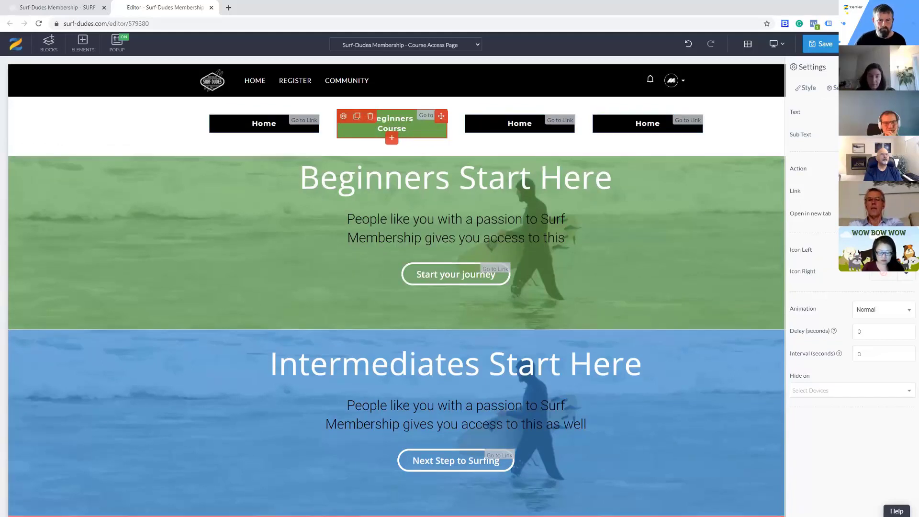
{"action": "key", "text": "BackSpace"}
{"action": "key", "text": "BackSpace"}
{"action": "key", "text": "BackSpace"}
{"action": "key", "text": "BackSpace"}
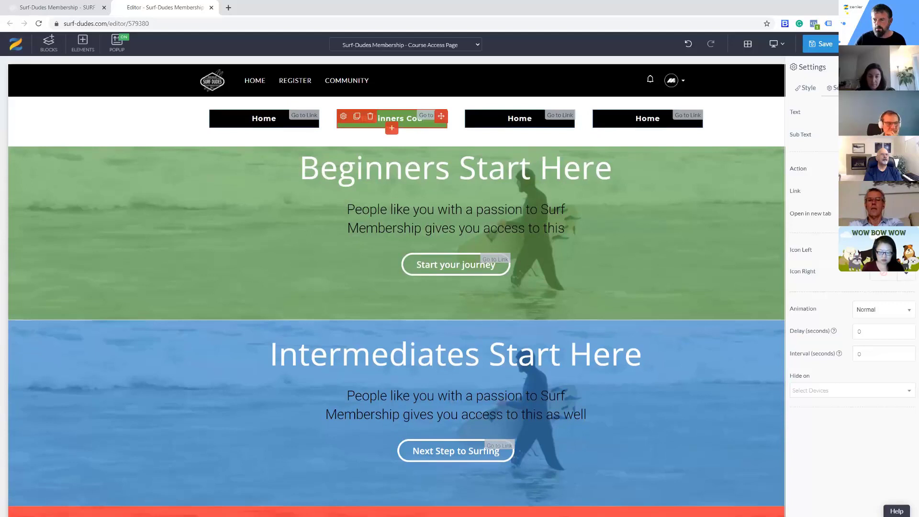
{"action": "key", "text": "BackSpace"}
{"action": "key", "text": "BackSpace"}
{"action": "key", "text": "BackSpace"}
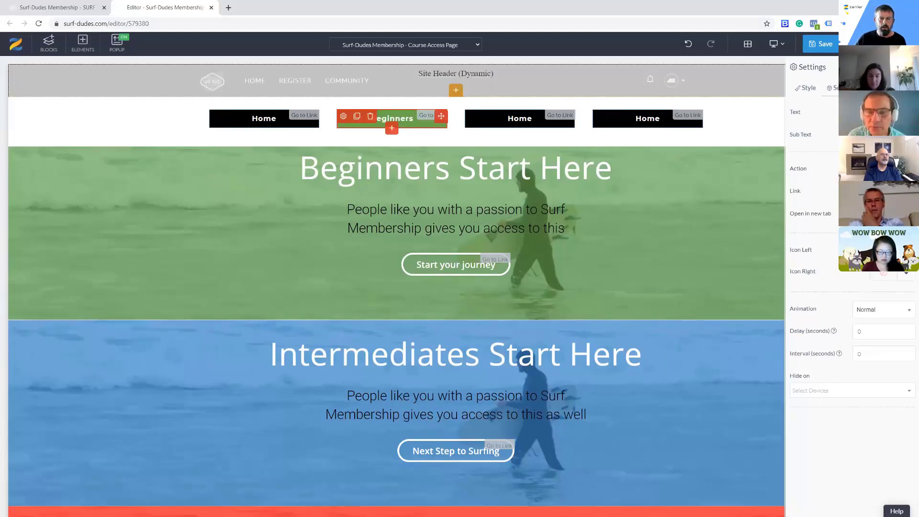
Give the third navigation button a light blue background and change its text to Intermediates
{"action": "left_click", "coordinate": [518, 119]}
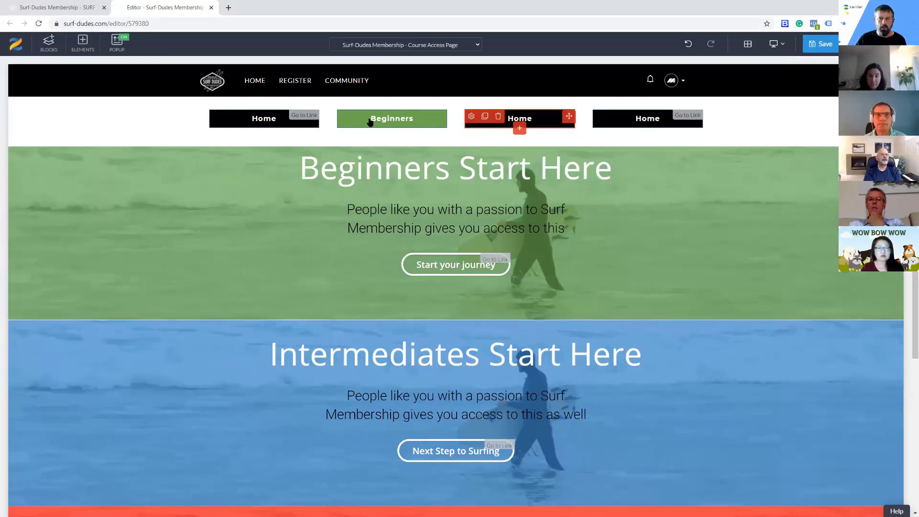
{"action": "left_click", "coordinate": [472, 117]}
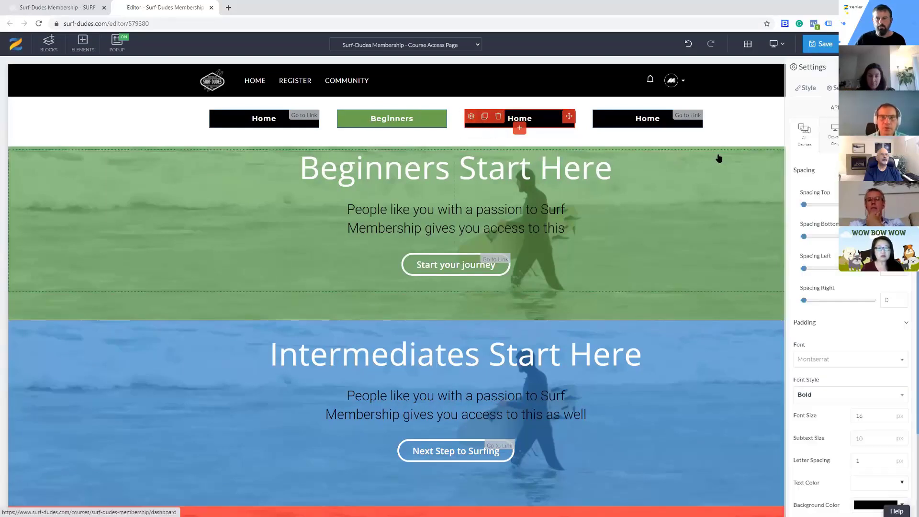
{"action": "scroll", "coordinate": [826, 435], "scroll_direction": "down", "scroll_amount": 1}
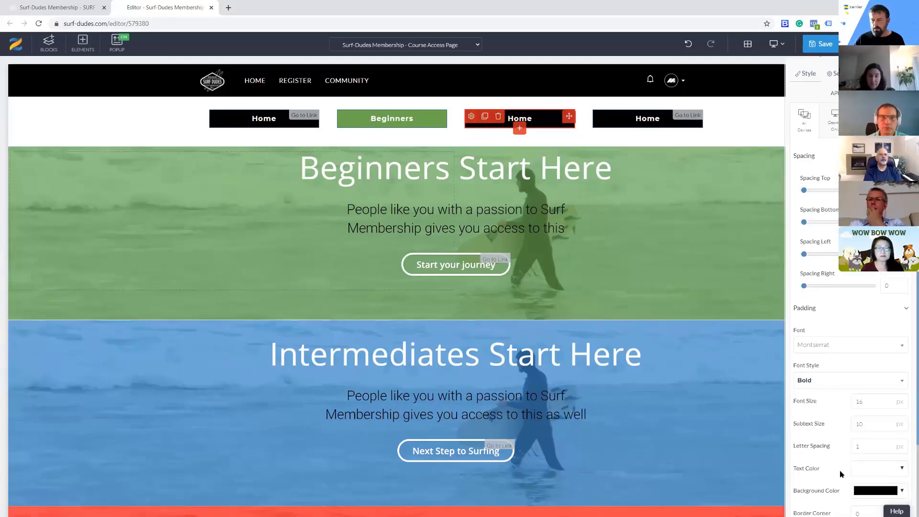
{"action": "left_click", "coordinate": [886, 455]}
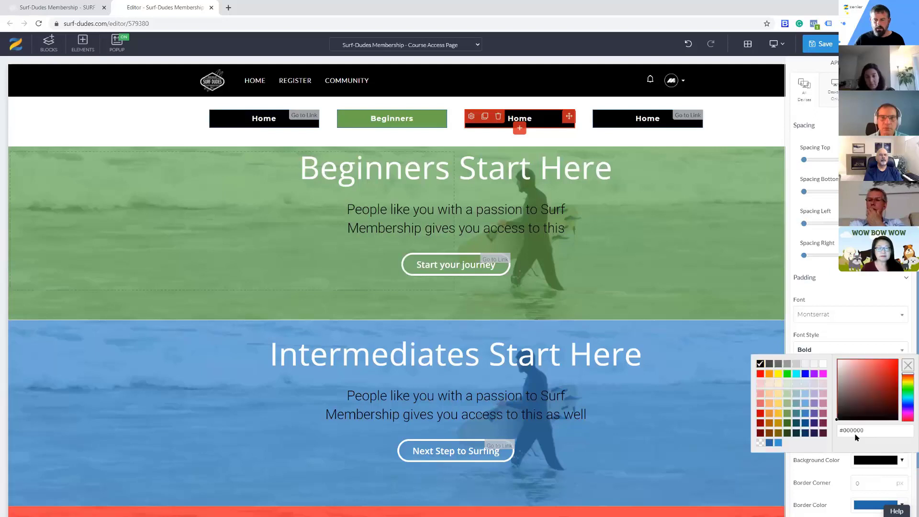
{"action": "left_click", "coordinate": [779, 443]}
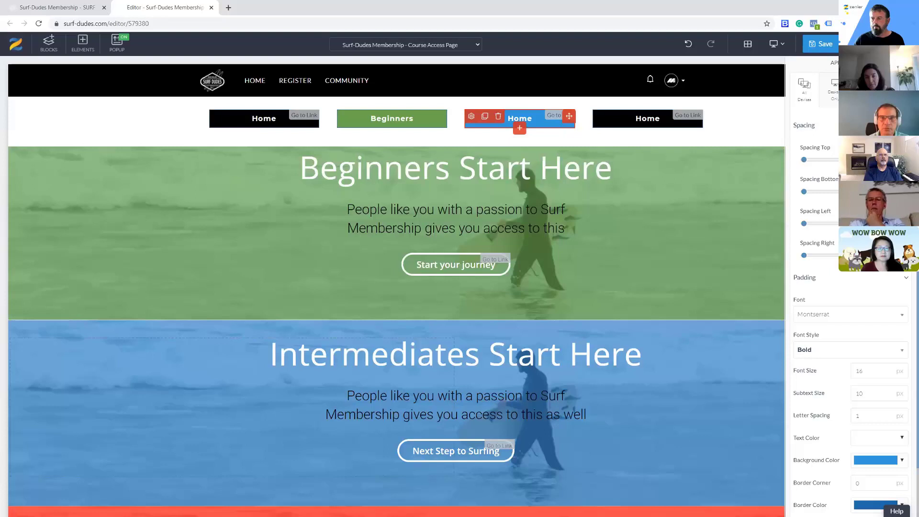
{"action": "scroll", "coordinate": [850, 287], "scroll_direction": "up", "scroll_amount": 1}
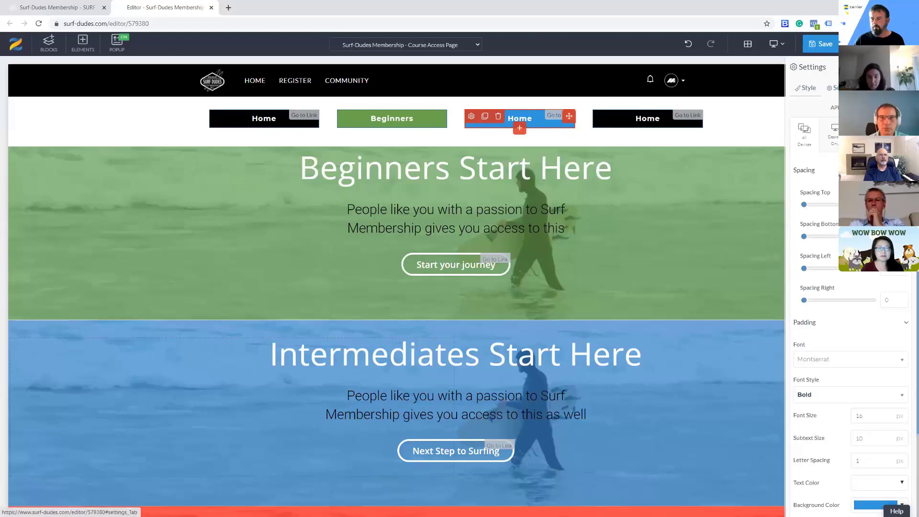
{"action": "left_click", "coordinate": [842, 88]}
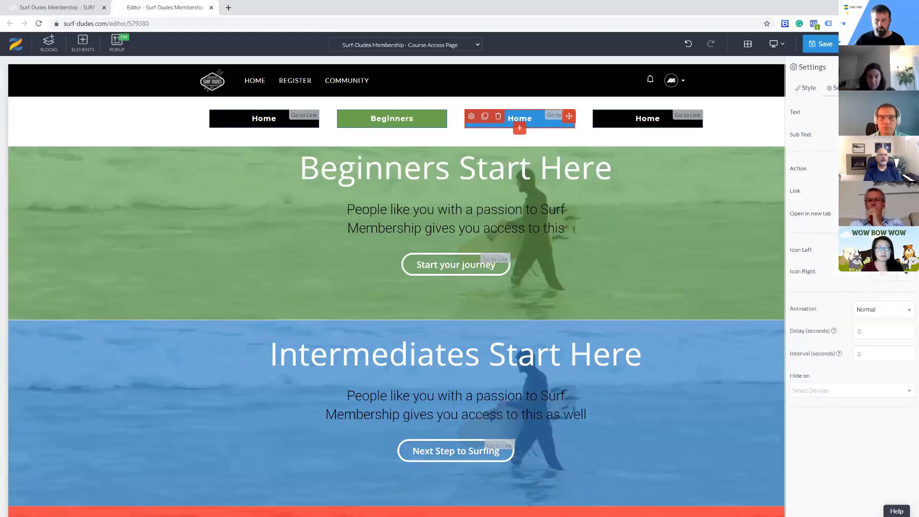
{"action": "type", "text": "rmediates"}
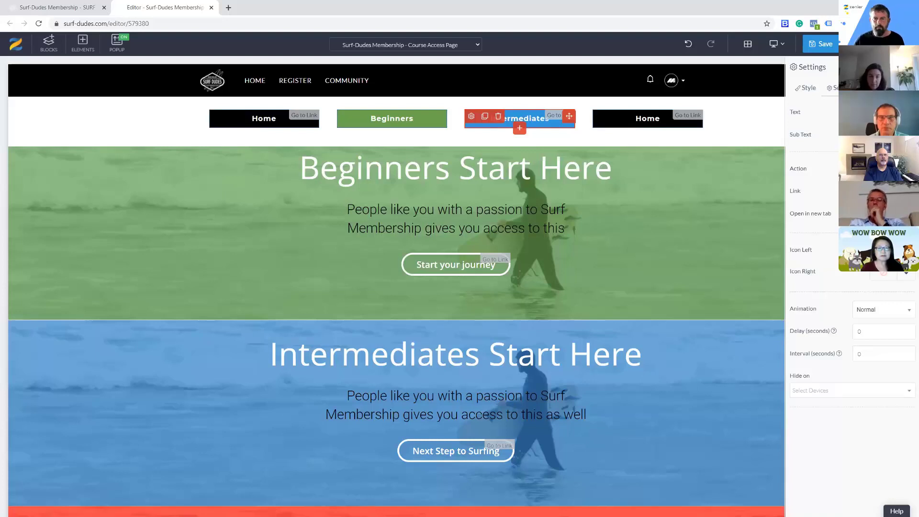
Change the fourth navigation button's text to Advanced
{"action": "left_click", "coordinate": [599, 118]}
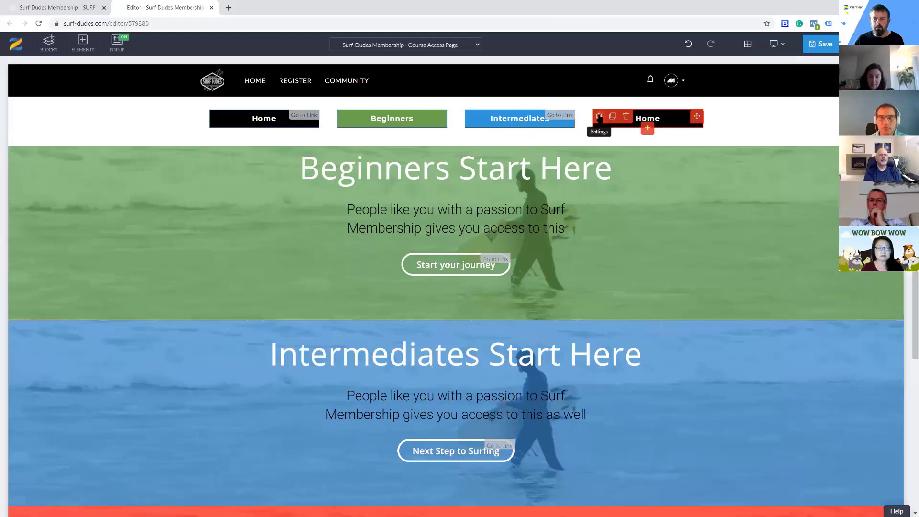
{"action": "left_click", "coordinate": [600, 116]}
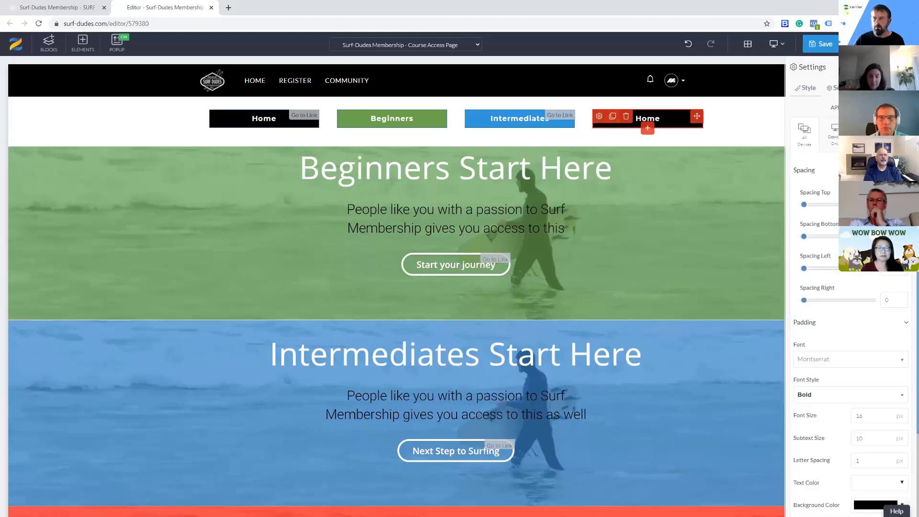
{"action": "left_click", "coordinate": [835, 88]}
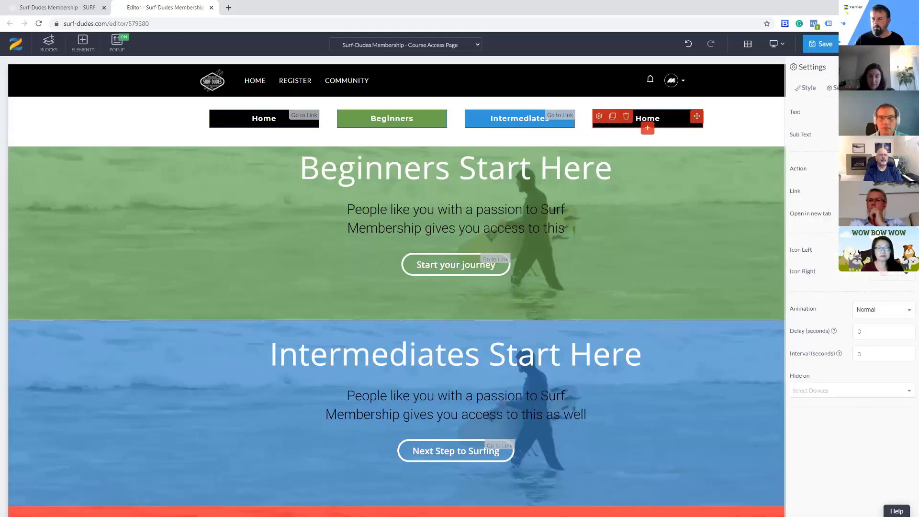
{"action": "type", "text": "Advanced"}
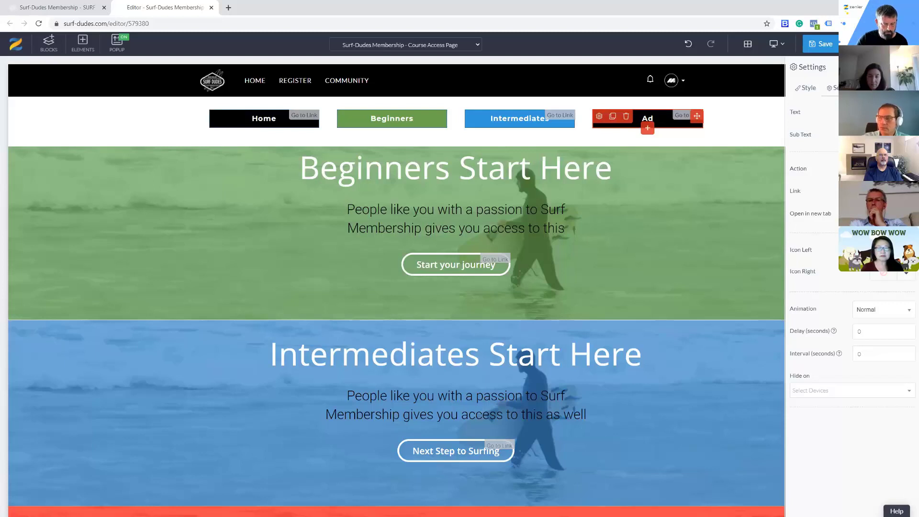
Set the Advanced button's background color to bright red
{"action": "left_click", "coordinate": [809, 90]}
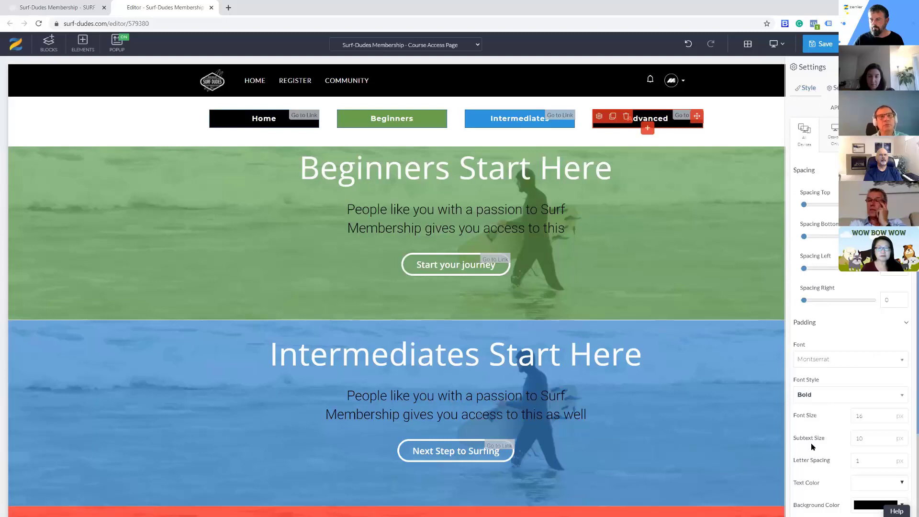
{"action": "scroll", "coordinate": [887, 415], "scroll_direction": "down", "scroll_amount": 3}
{"action": "scroll", "coordinate": [888, 415], "scroll_direction": "down", "scroll_amount": 1}
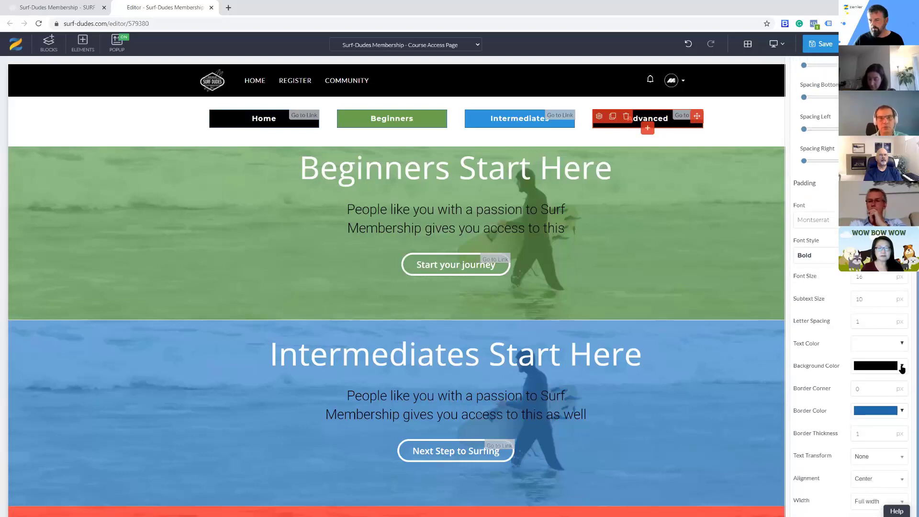
{"action": "left_click", "coordinate": [902, 368]}
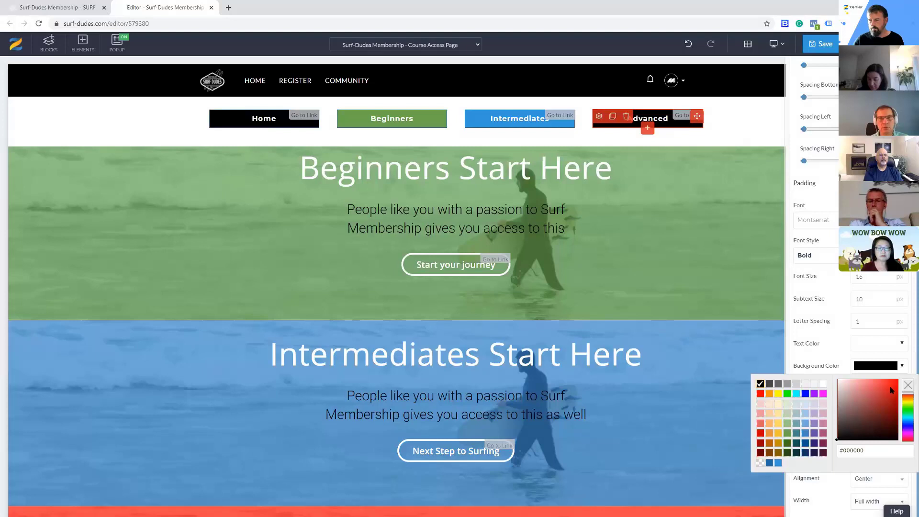
{"action": "left_click", "coordinate": [895, 386]}
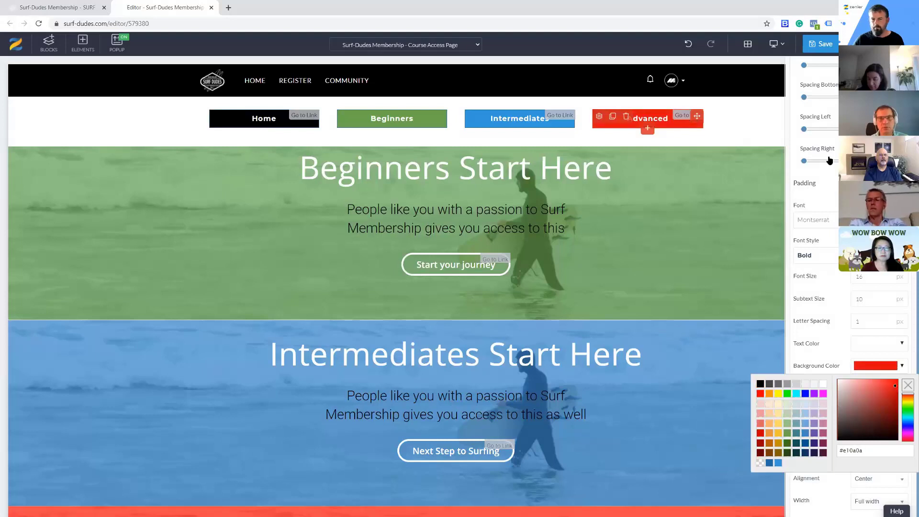
Link the Beginners navigation button to the same course address as the Start your journey button and save the page
{"action": "left_click", "coordinate": [350, 125]}
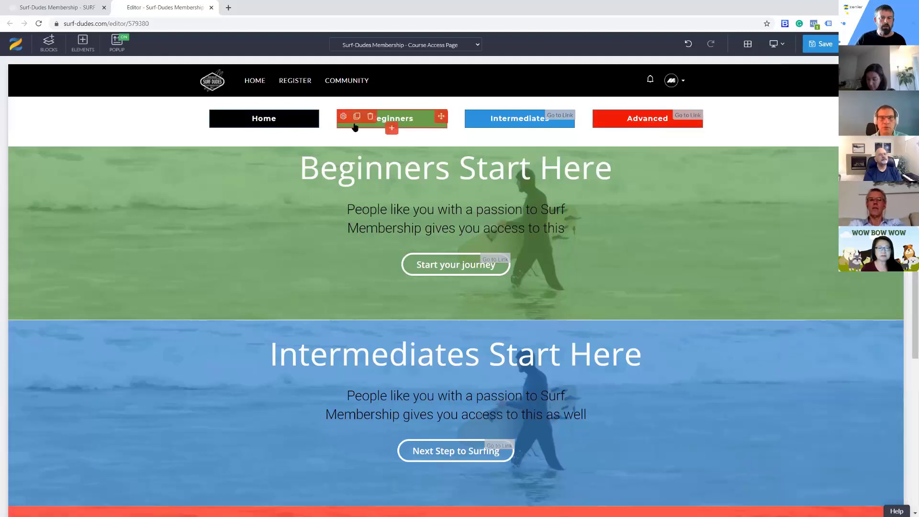
{"action": "left_click", "coordinate": [358, 126]}
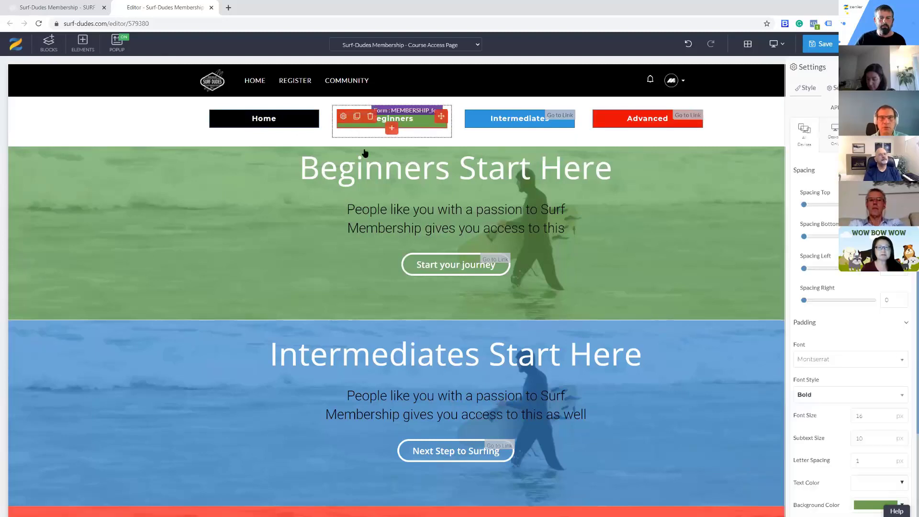
{"action": "left_click", "coordinate": [432, 270]}
{"action": "left_click", "coordinate": [408, 247]}
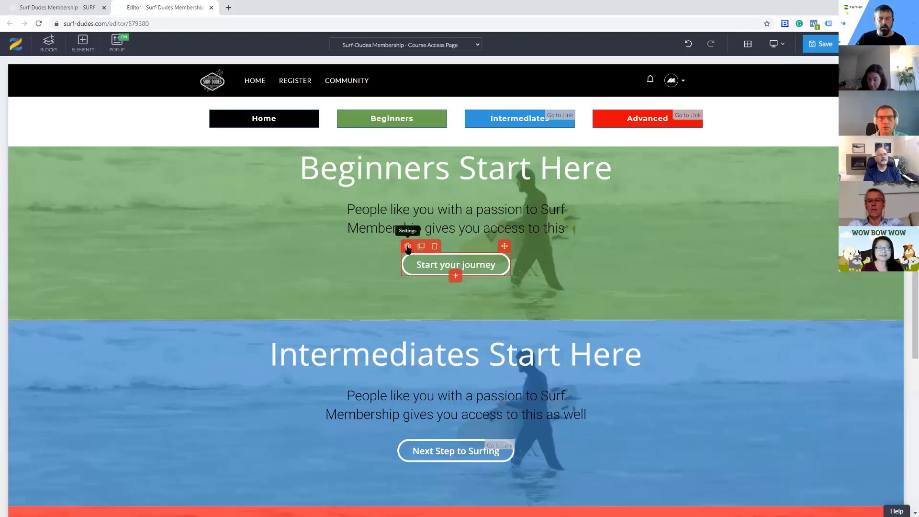
{"action": "left_click", "coordinate": [408, 247]}
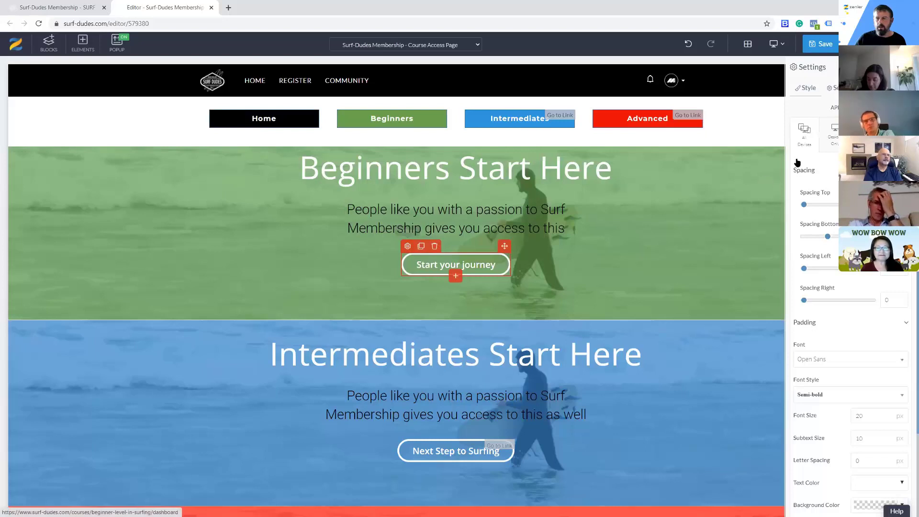
{"action": "left_click", "coordinate": [833, 88]}
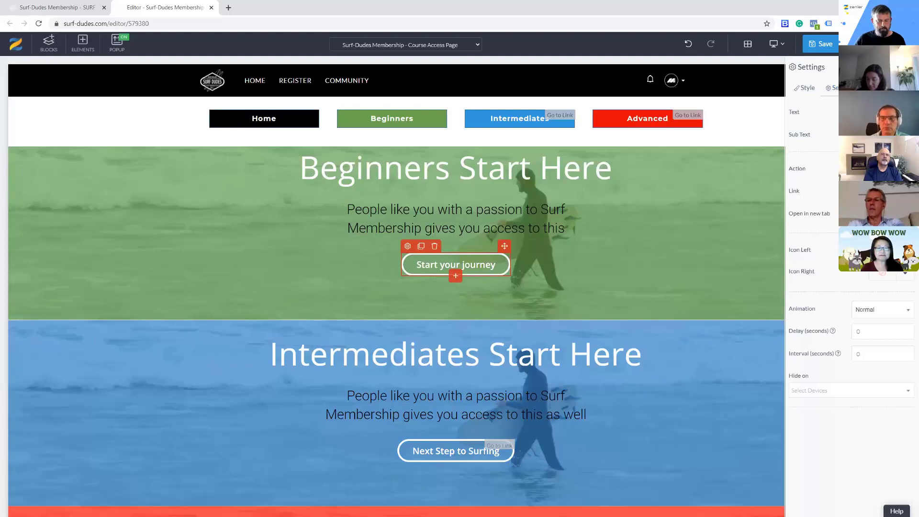
{"action": "left_click", "coordinate": [347, 117]}
{"action": "left_click", "coordinate": [344, 117]}
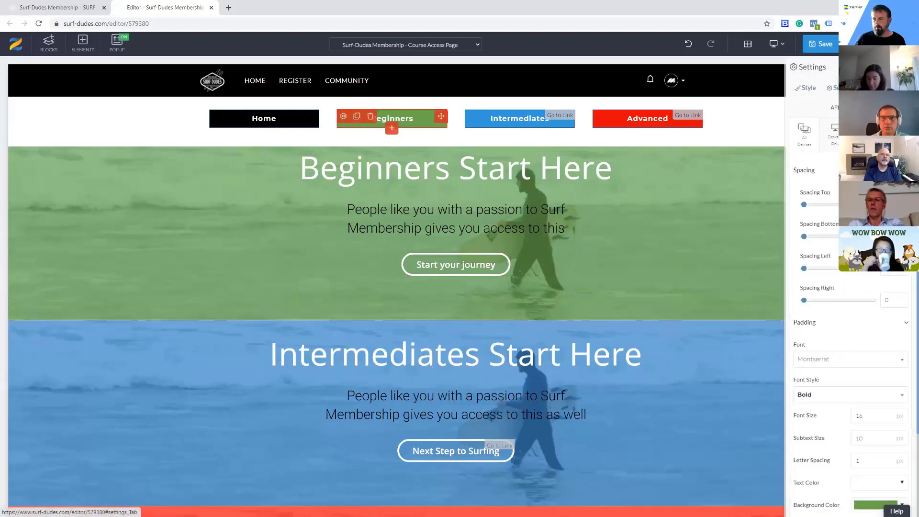
{"action": "left_click", "coordinate": [834, 89]}
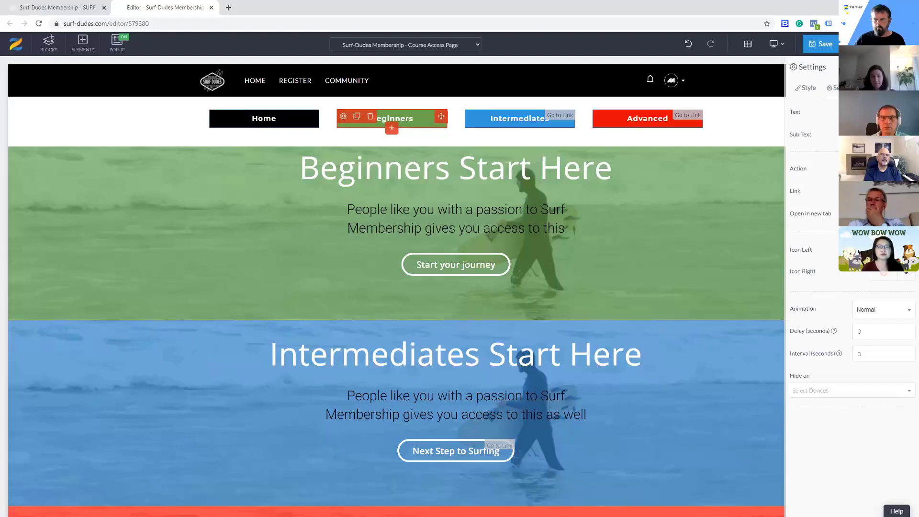
{"action": "left_click", "coordinate": [824, 44]}
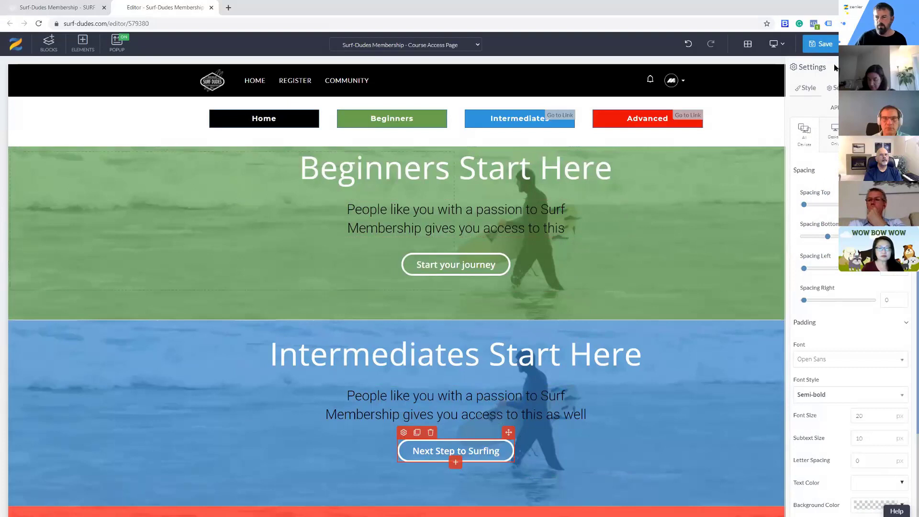
Copy the Next Step to Surfing button's link to the Intermediates navigation button and save the page
{"action": "left_click", "coordinate": [834, 87]}
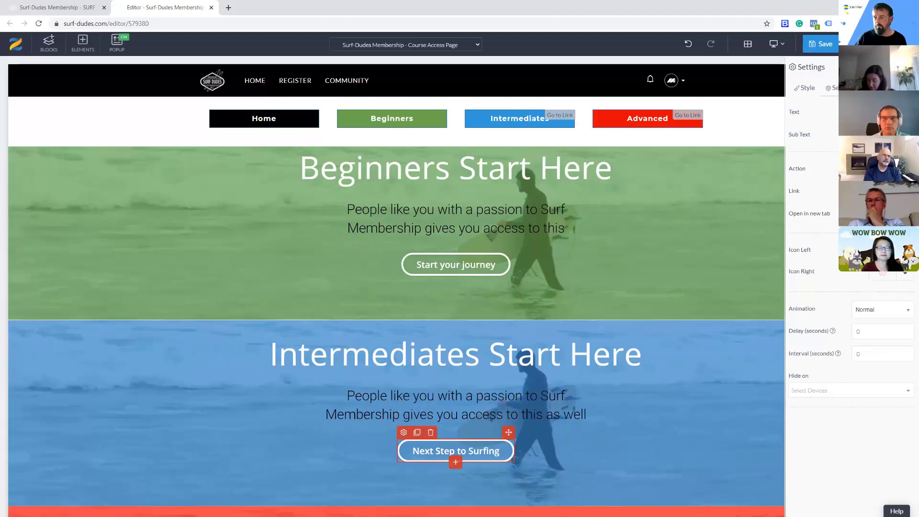
{"action": "left_click", "coordinate": [471, 115]}
{"action": "left_click", "coordinate": [472, 117]}
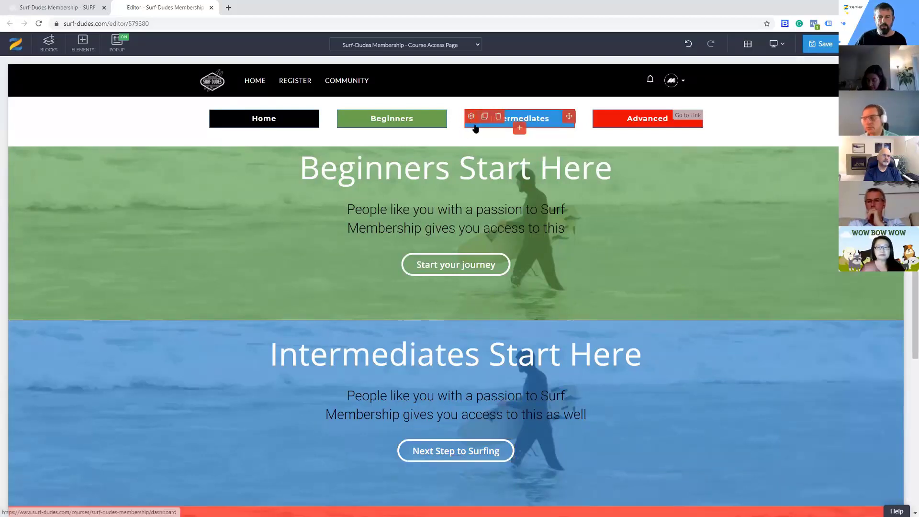
{"action": "left_click", "coordinate": [472, 117]}
{"action": "left_click", "coordinate": [836, 88]}
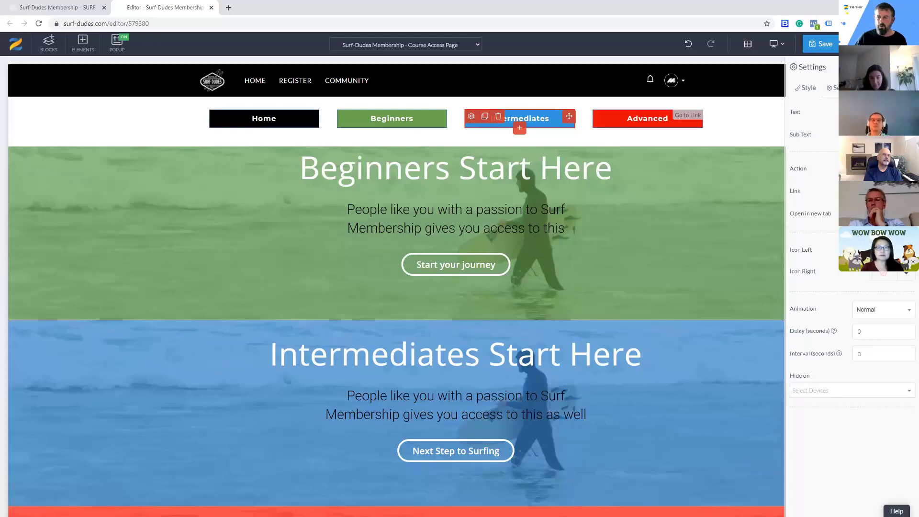
{"action": "left_click", "coordinate": [823, 46]}
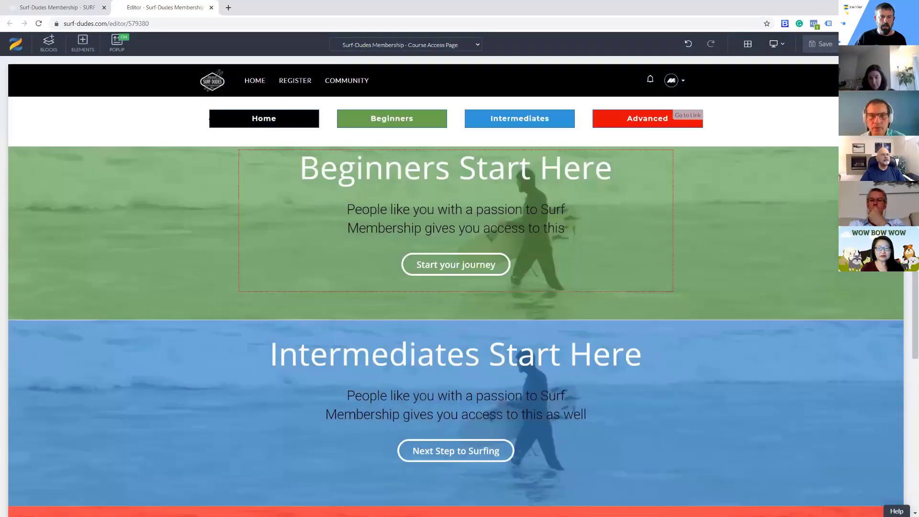
Copy the Advanced Techniques button's link to the Advanced navigation button and save the page
{"action": "scroll", "coordinate": [591, 256], "scroll_direction": "down", "scroll_amount": 3}
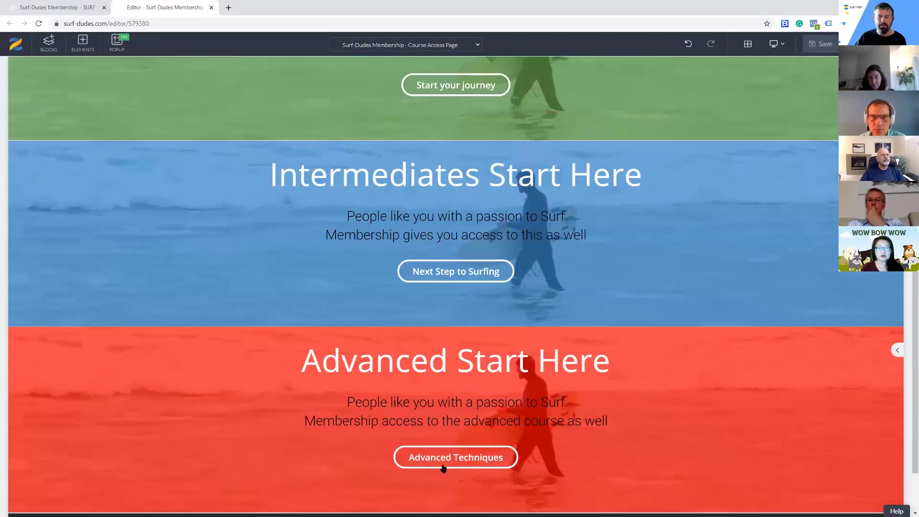
{"action": "mouse_move", "coordinate": [438, 467]}
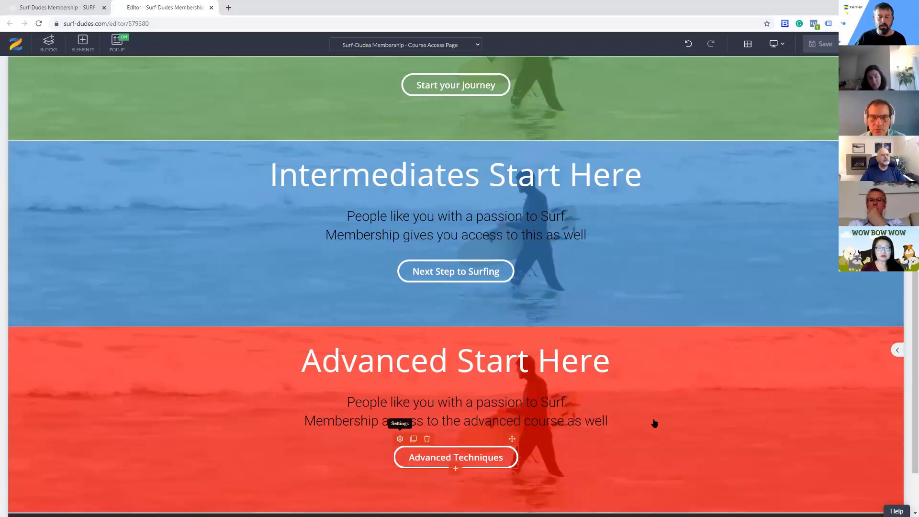
{"action": "left_click", "coordinate": [400, 439]}
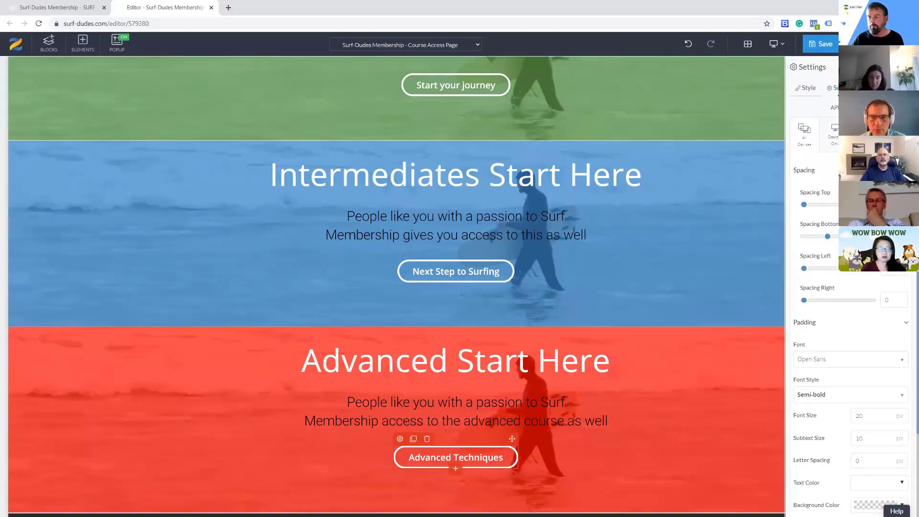
{"action": "left_click", "coordinate": [838, 88]}
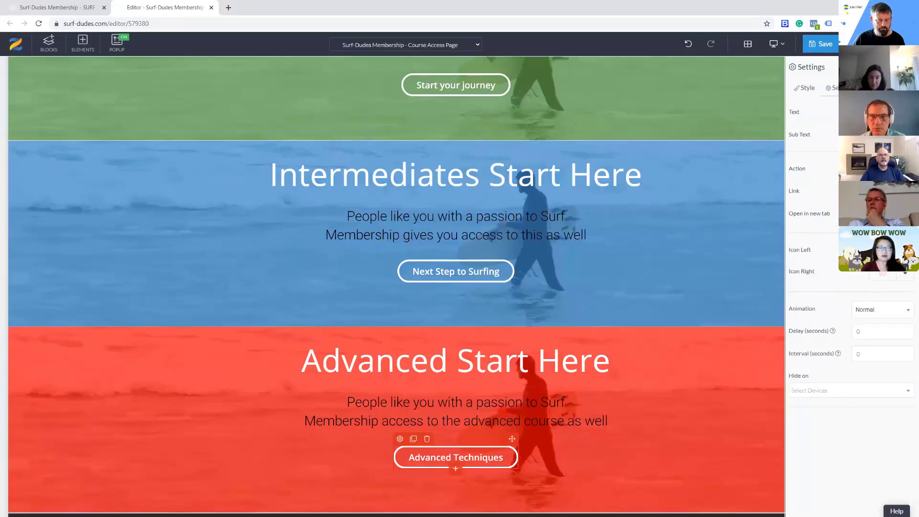
{"action": "scroll", "coordinate": [607, 237], "scroll_direction": "up", "scroll_amount": 5}
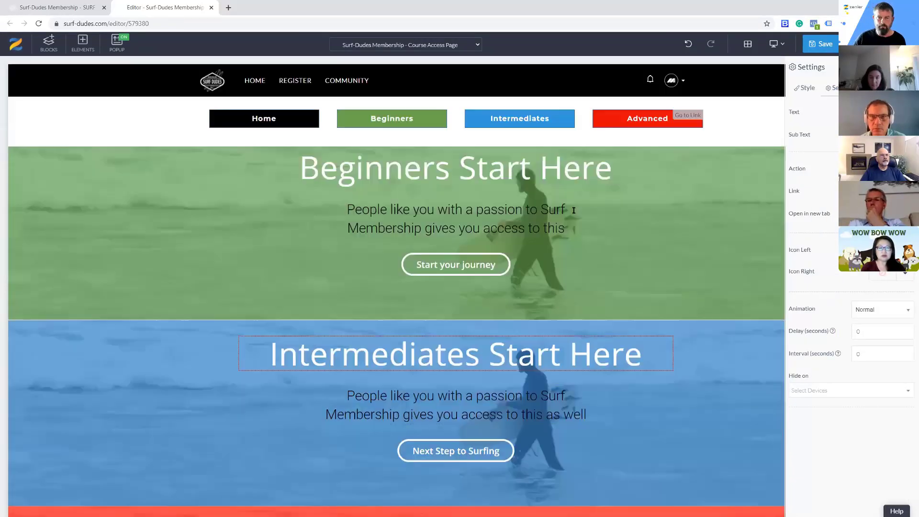
{"action": "left_click", "coordinate": [601, 119]}
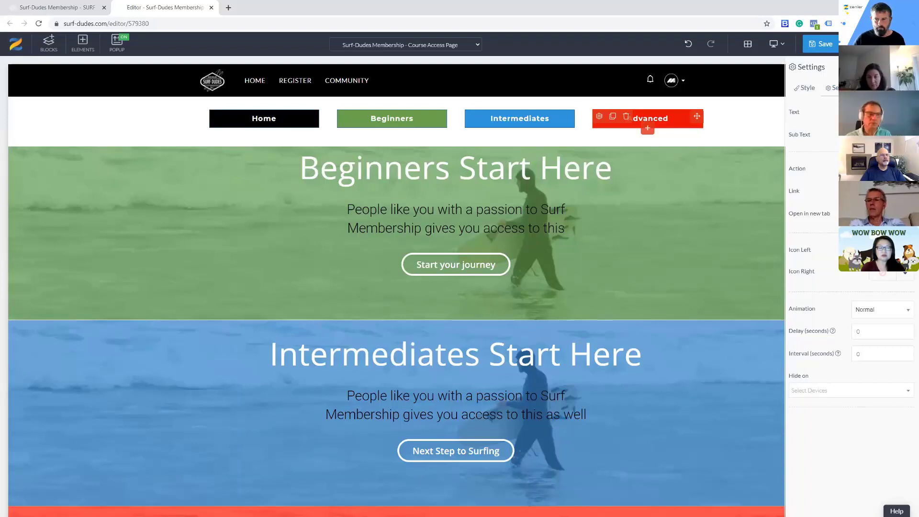
{"action": "left_click", "coordinate": [824, 44]}
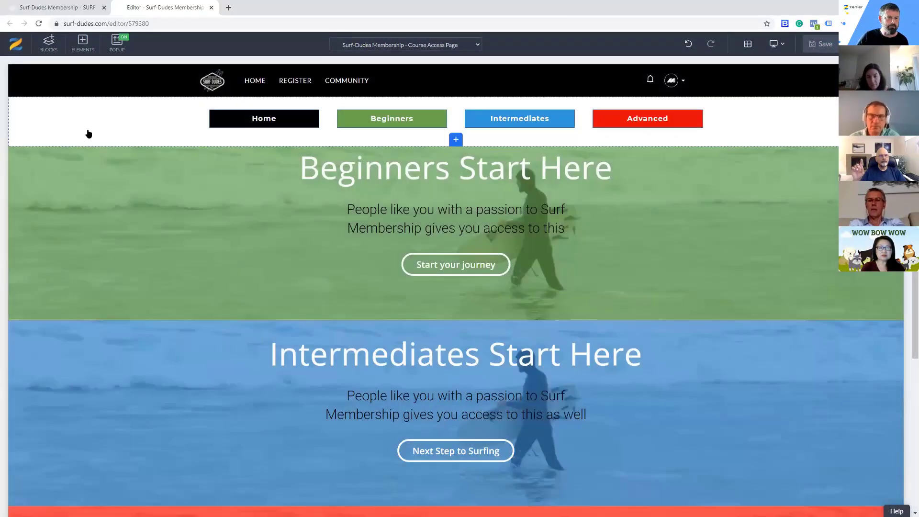
Set the background color of the navigation button block to near-black #151515
{"action": "left_click", "coordinate": [15, 104]}
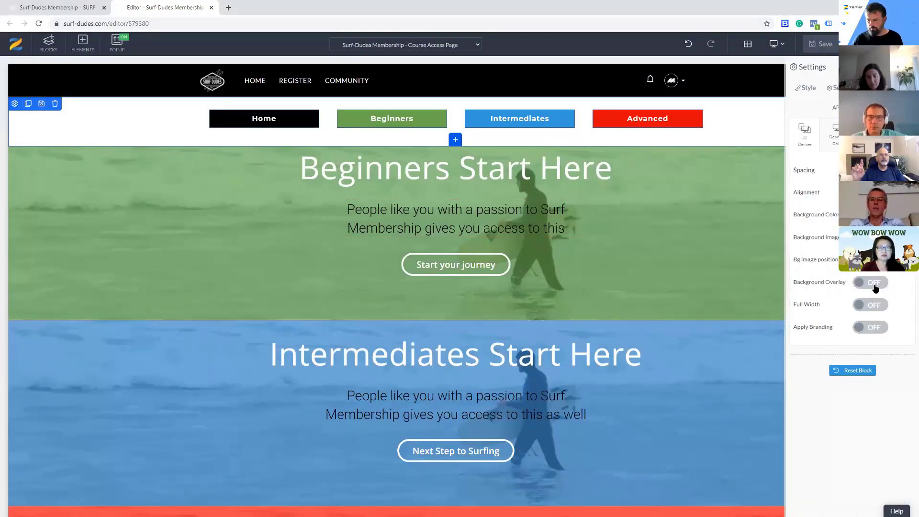
{"action": "left_click", "coordinate": [863, 215]}
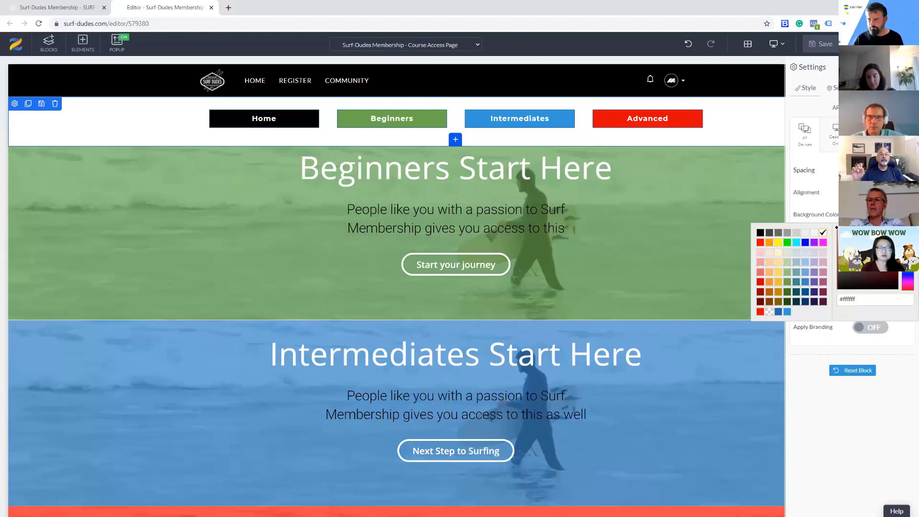
{"action": "left_click", "coordinate": [836, 285]}
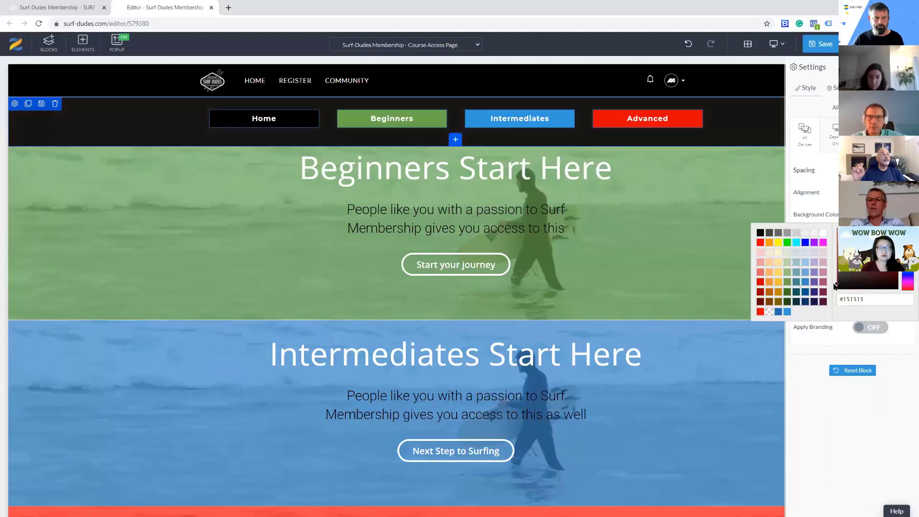
Give the Home button black text (#000000) on a white background (#ffffff) and save the page
{"action": "left_click", "coordinate": [218, 119]}
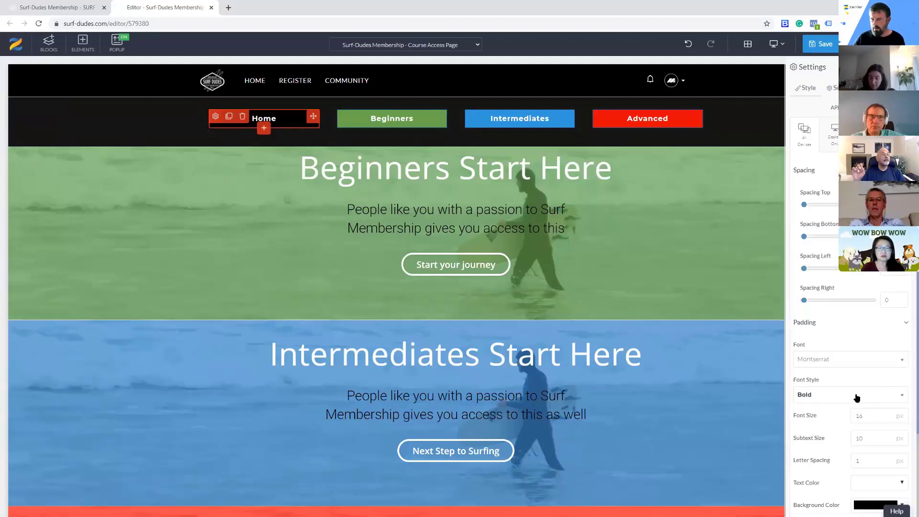
{"action": "scroll", "coordinate": [857, 398], "scroll_direction": "down", "scroll_amount": 3}
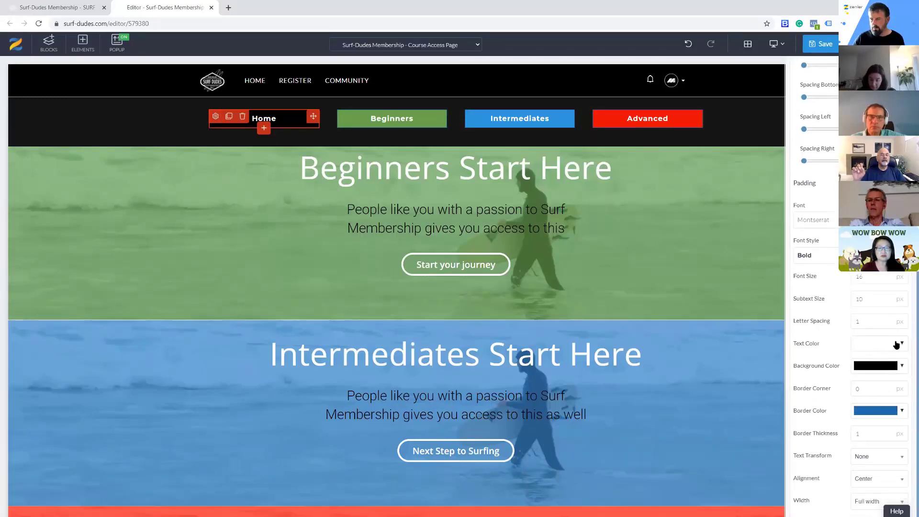
{"action": "left_click", "coordinate": [903, 346]}
{"action": "left_click", "coordinate": [838, 418]}
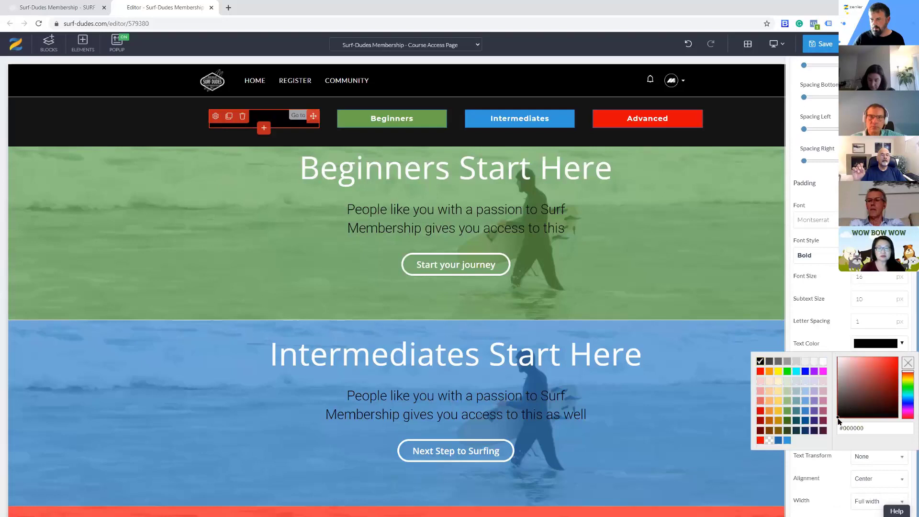
{"action": "left_click", "coordinate": [852, 352]}
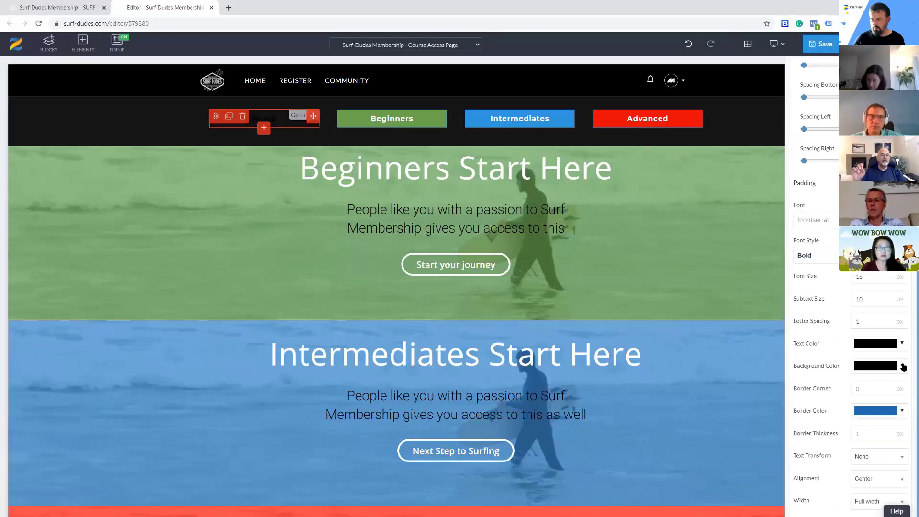
{"action": "left_click", "coordinate": [903, 367]}
{"action": "left_click", "coordinate": [838, 380]}
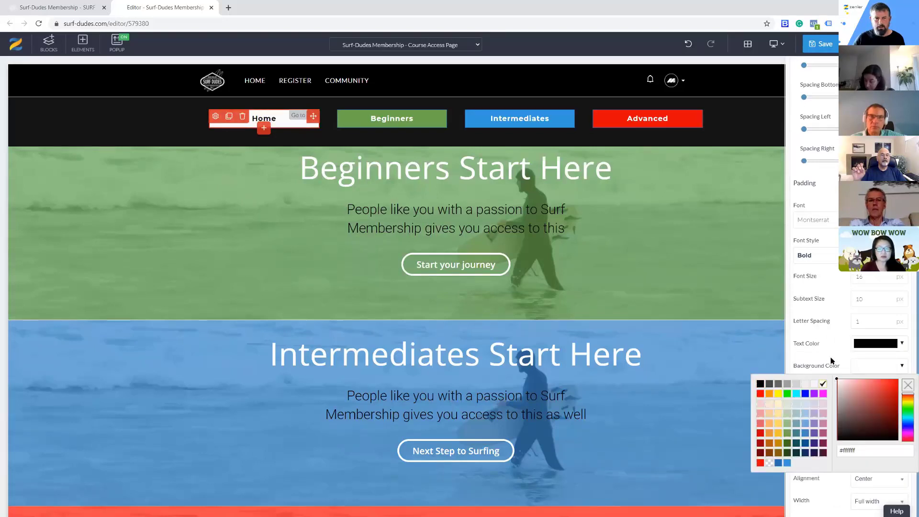
{"action": "left_click", "coordinate": [817, 292]}
{"action": "left_click", "coordinate": [822, 46]}
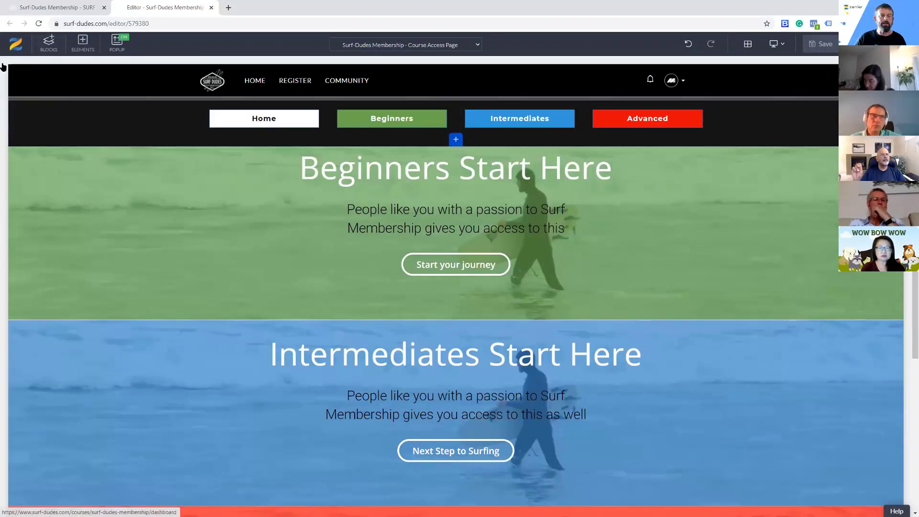
Examine the ready-made header designs in the block library
{"action": "left_click", "coordinate": [49, 44]}
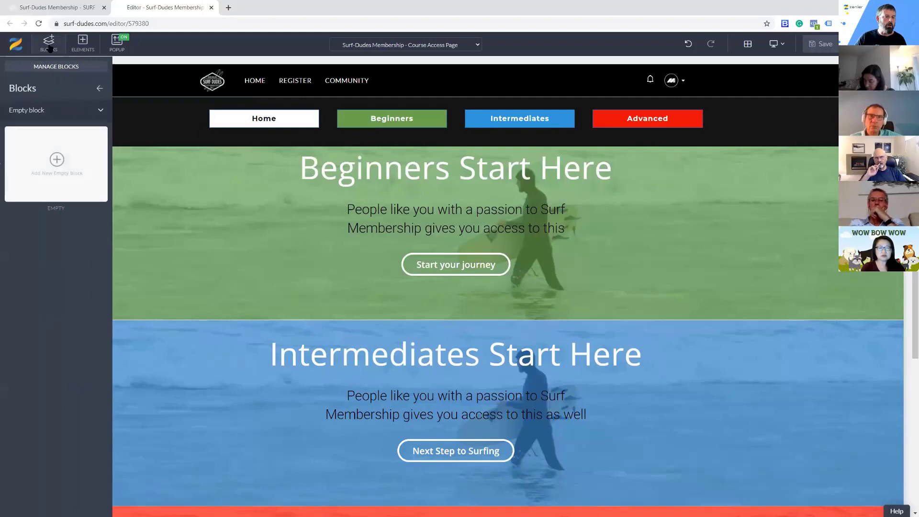
{"action": "left_click", "coordinate": [72, 103]}
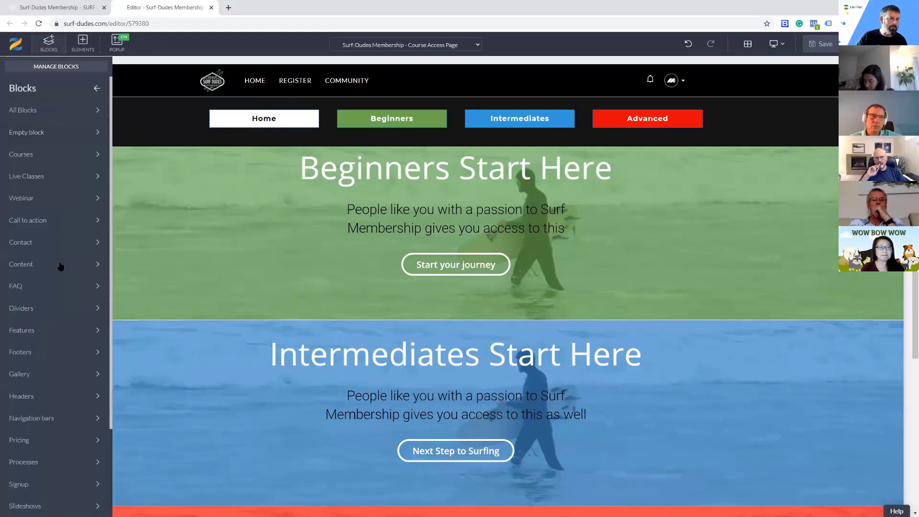
{"action": "left_click", "coordinate": [38, 337]}
{"action": "left_click", "coordinate": [35, 354]}
{"action": "left_click", "coordinate": [38, 397]}
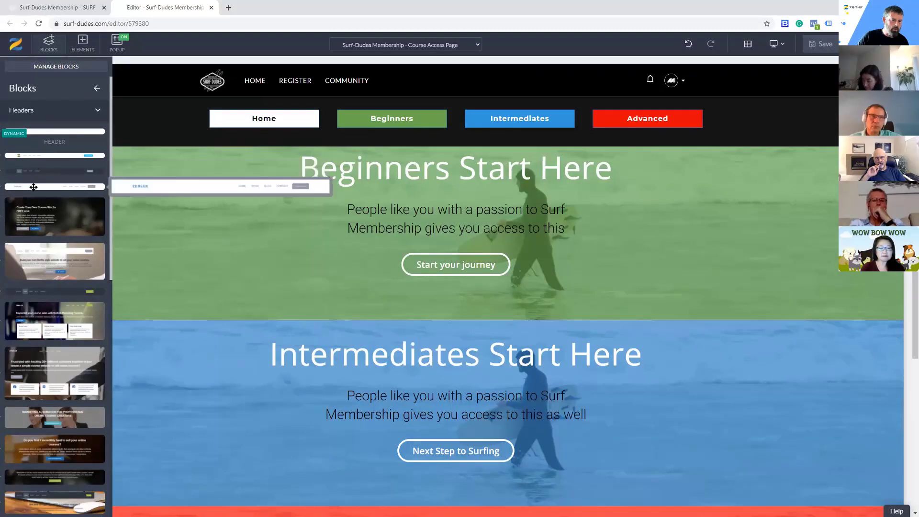
{"action": "left_click", "coordinate": [165, 130]}
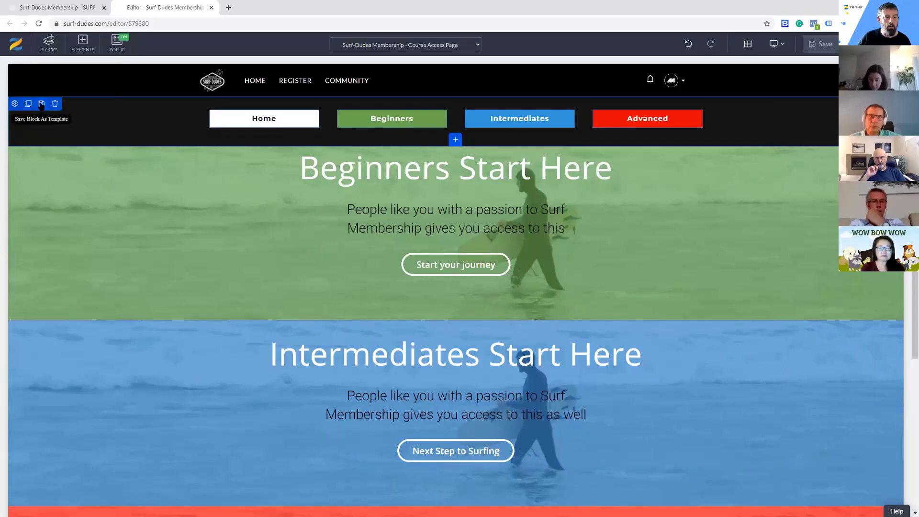
Save the navigation button block as a reusable template titled MEMBERMENU
{"action": "left_click", "coordinate": [41, 104]}
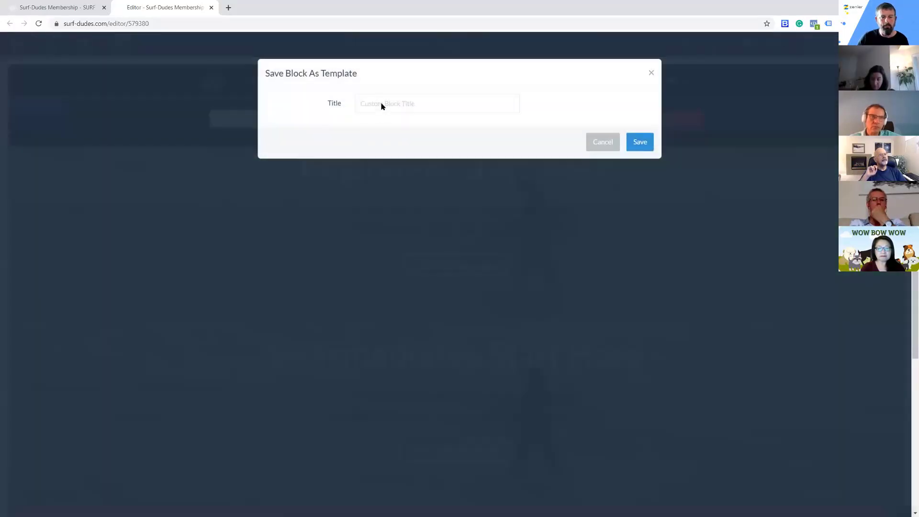
{"action": "left_click", "coordinate": [454, 103]}
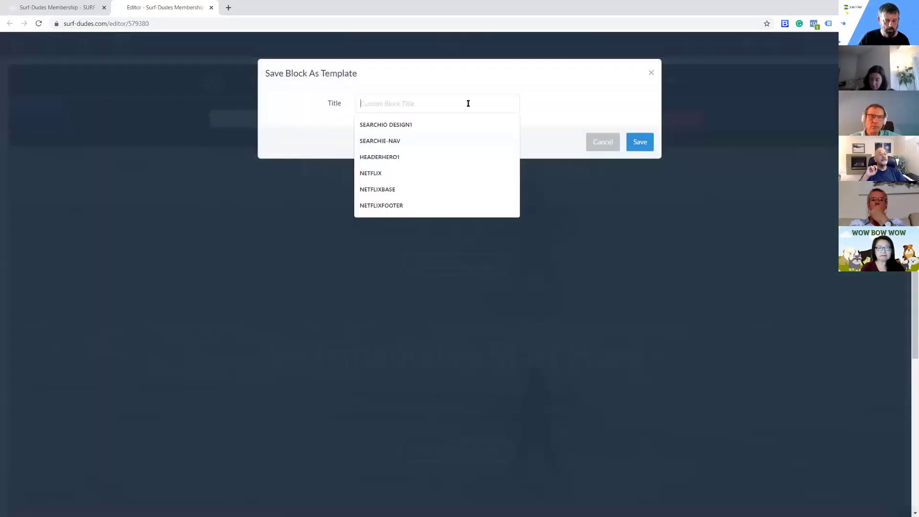
{"action": "type", "text": "MEMBERMENU"}
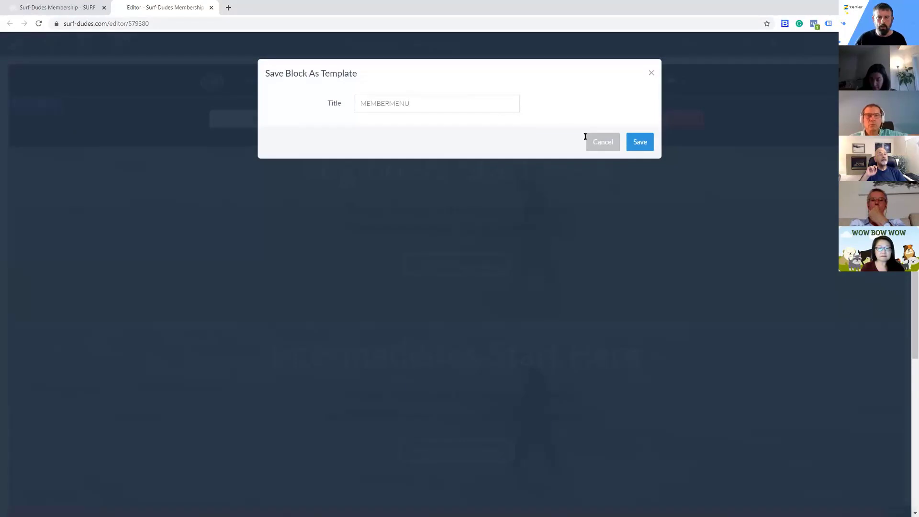
{"action": "left_click", "coordinate": [640, 142]}
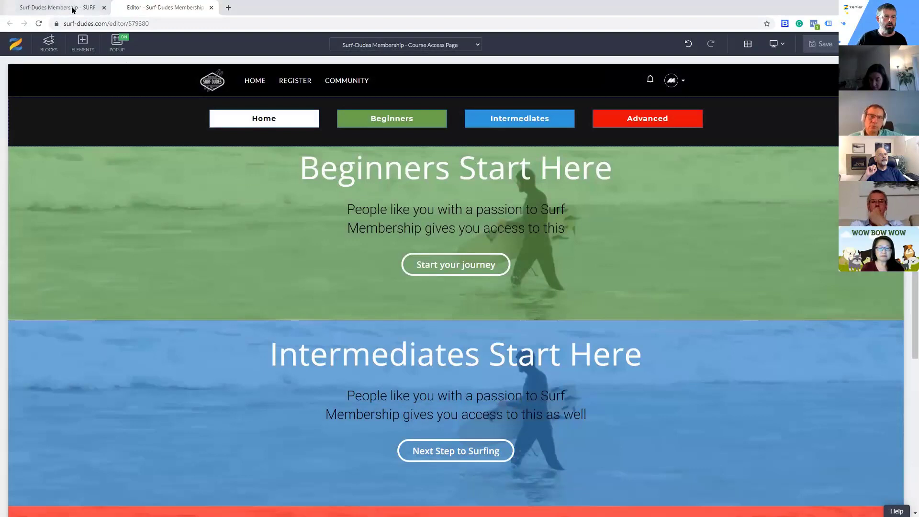
Open the Beginner Level in Surfing course access page for editing and close the membership page editor
{"action": "left_click", "coordinate": [71, 9]}
{"action": "left_click", "coordinate": [149, 50]}
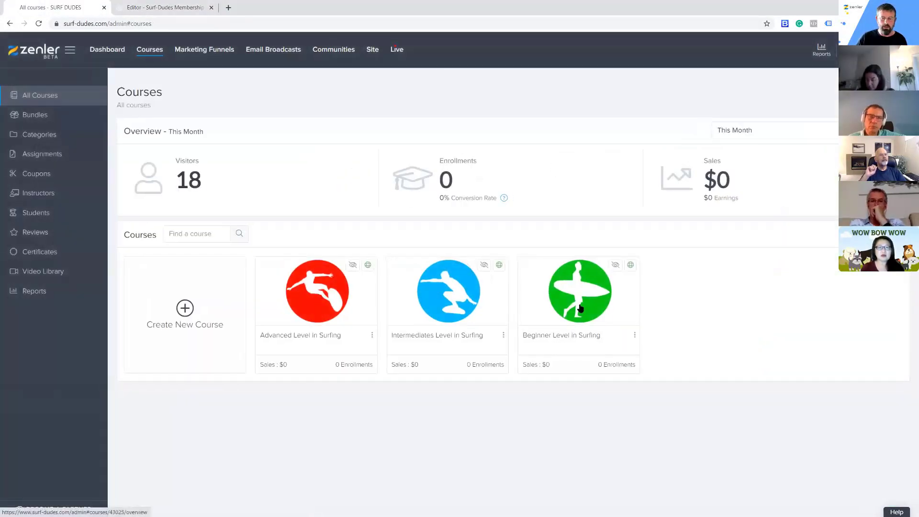
{"action": "left_click", "coordinate": [574, 304]}
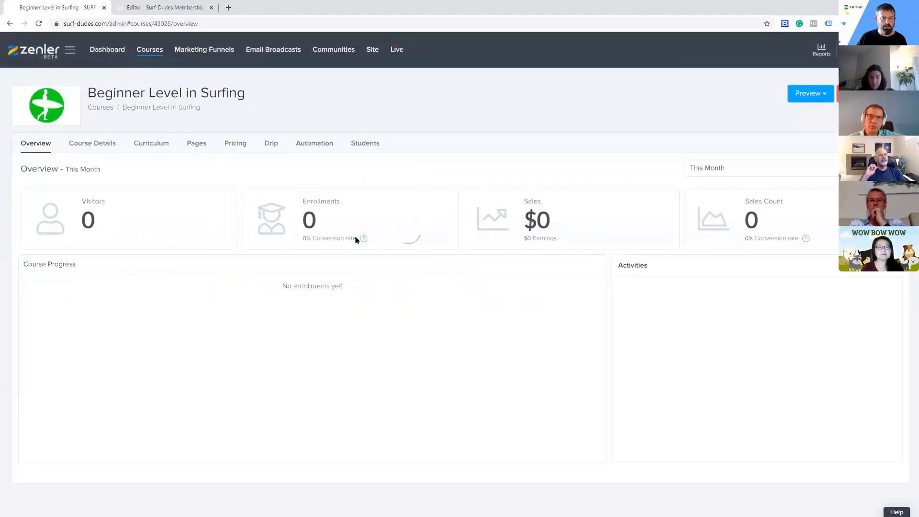
{"action": "left_click", "coordinate": [197, 144]}
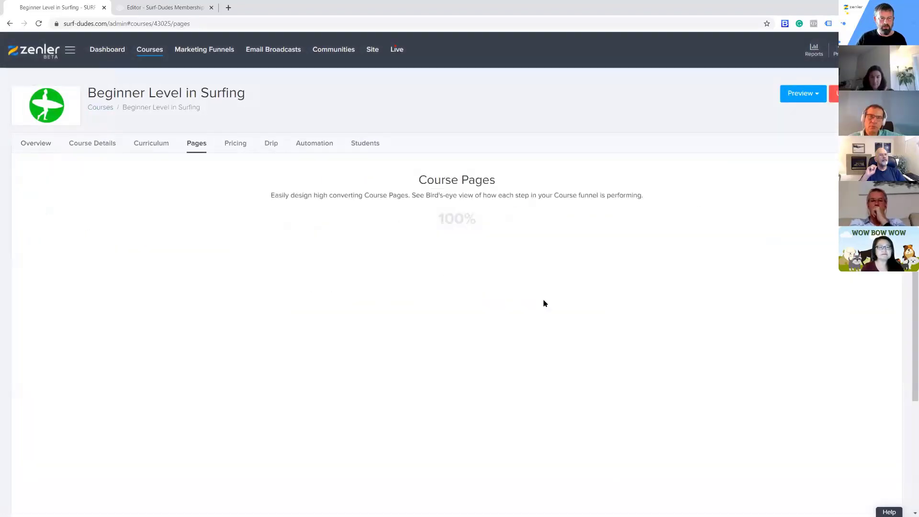
{"action": "scroll", "coordinate": [586, 322], "scroll_direction": "down", "scroll_amount": 3}
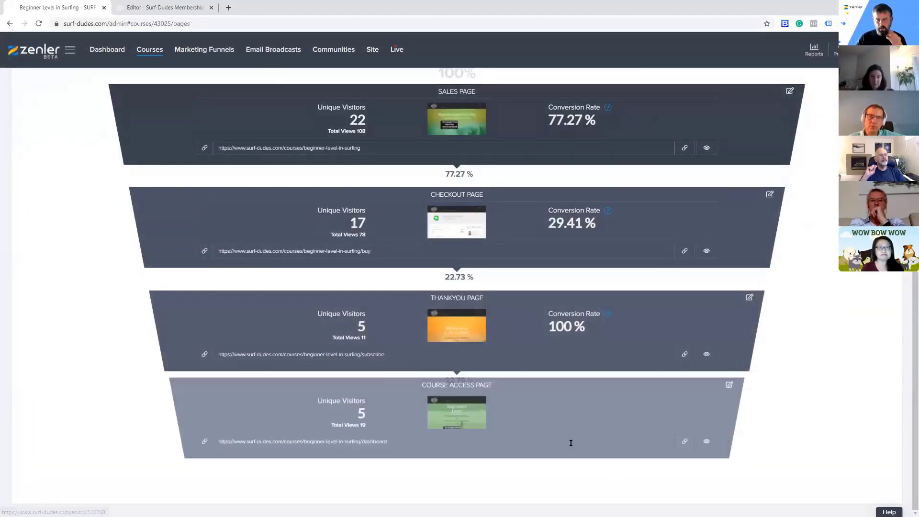
{"action": "left_click", "coordinate": [730, 400]}
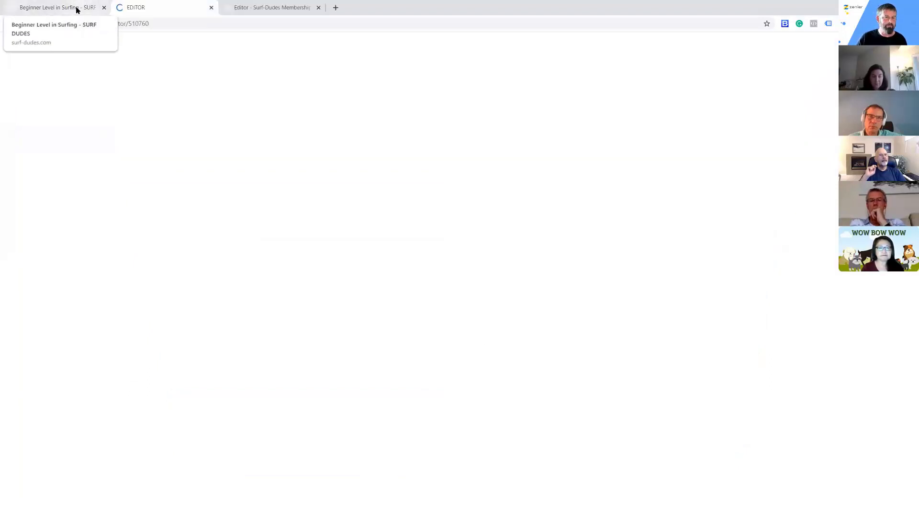
{"action": "left_click", "coordinate": [319, 8]}
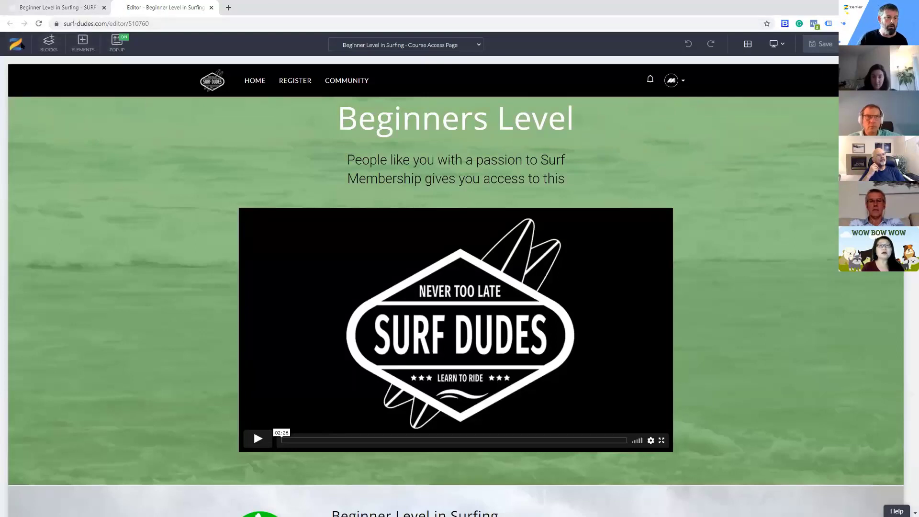
Insert the MEMBERMENU custom block between the intro video and the course progress banner, and save the page
{"action": "left_click", "coordinate": [49, 43]}
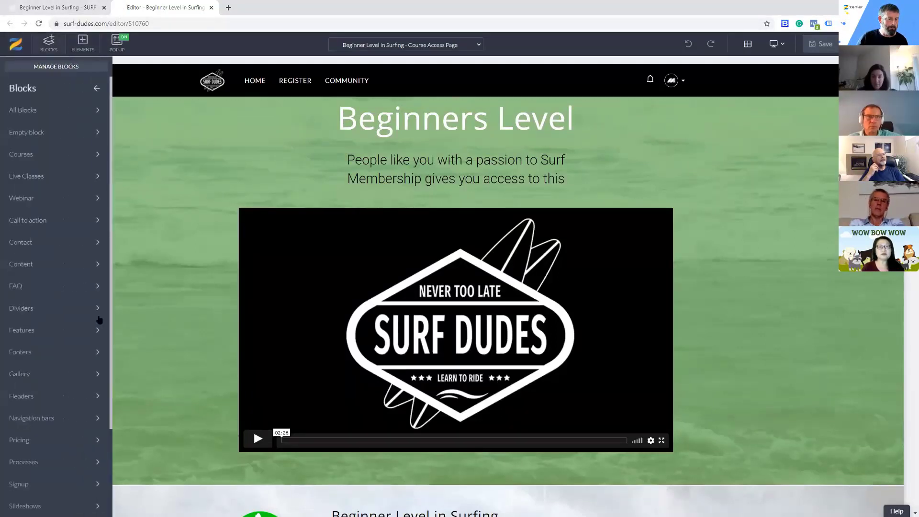
{"action": "left_click", "coordinate": [55, 508]}
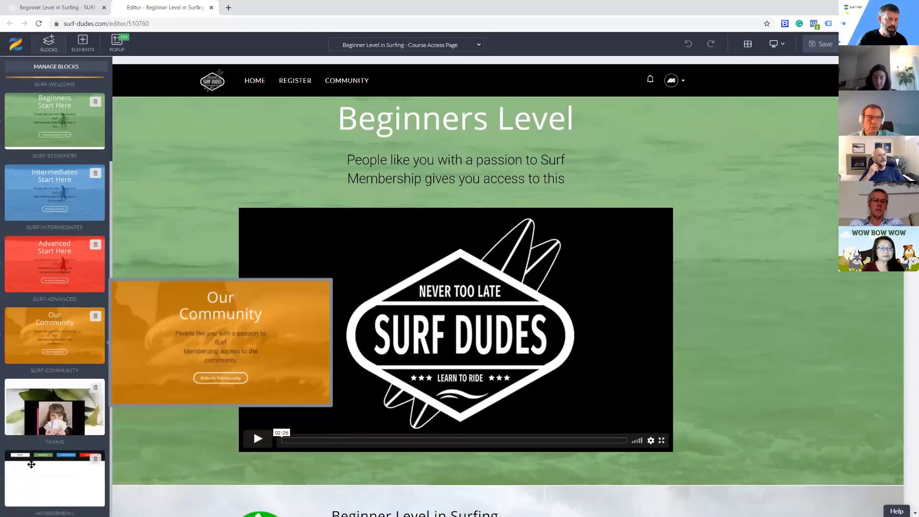
{"action": "scroll", "coordinate": [160, 380], "scroll_direction": "down", "scroll_amount": 5}
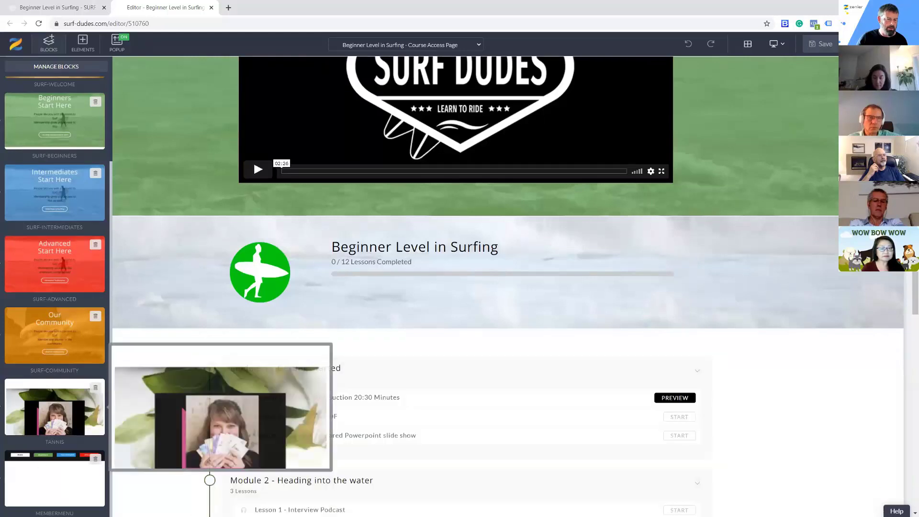
{"action": "left_click_drag", "start_coordinate": [36, 472], "coordinate": [281, 254]}
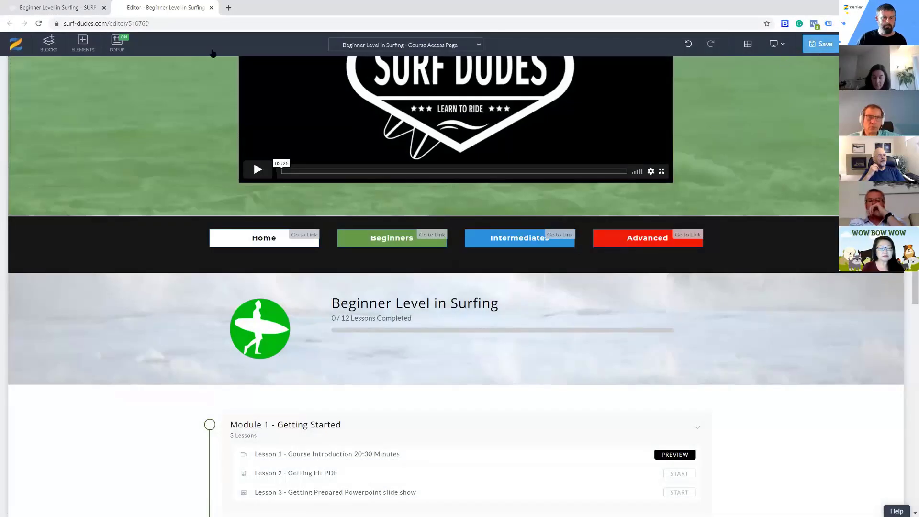
{"action": "key", "text": "ctrl+s"}
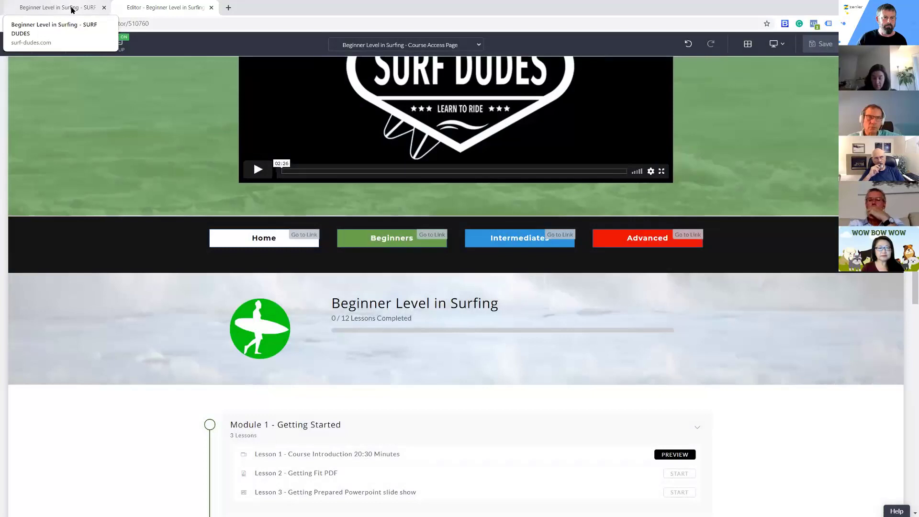
Open the course access page of the Intermediates Level in Surfing course for editing
{"action": "left_click", "coordinate": [74, 9]}
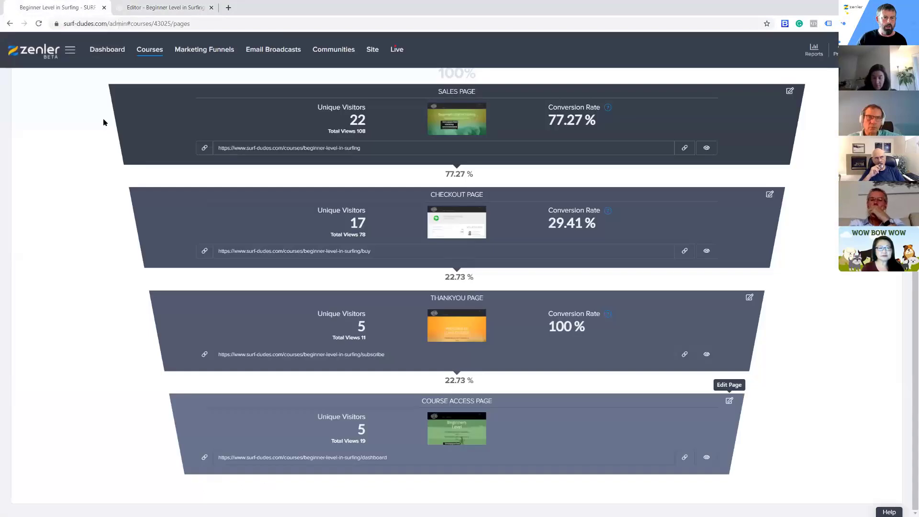
{"action": "left_click", "coordinate": [150, 50]}
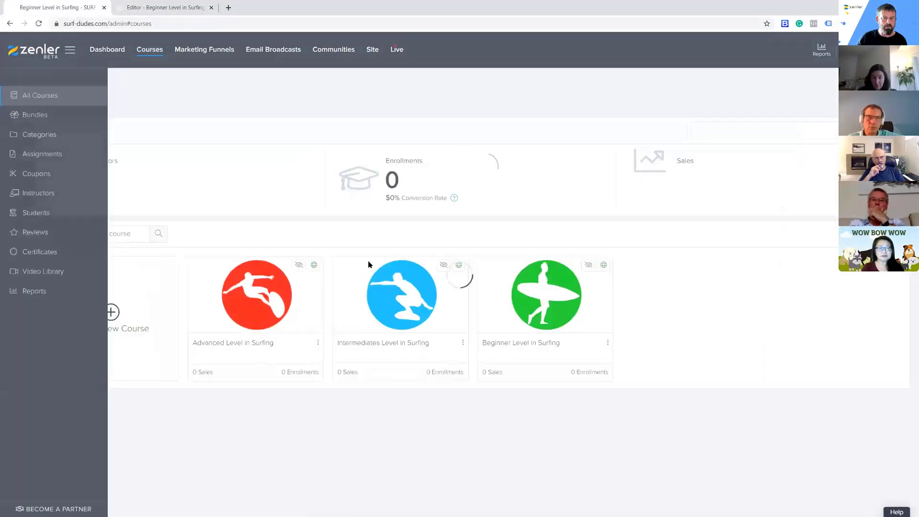
{"action": "left_click", "coordinate": [450, 284]}
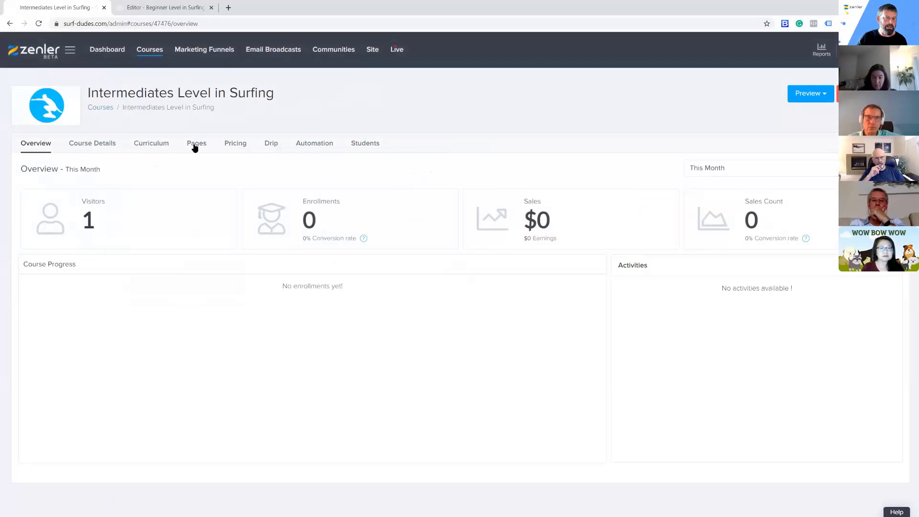
{"action": "left_click", "coordinate": [196, 144]}
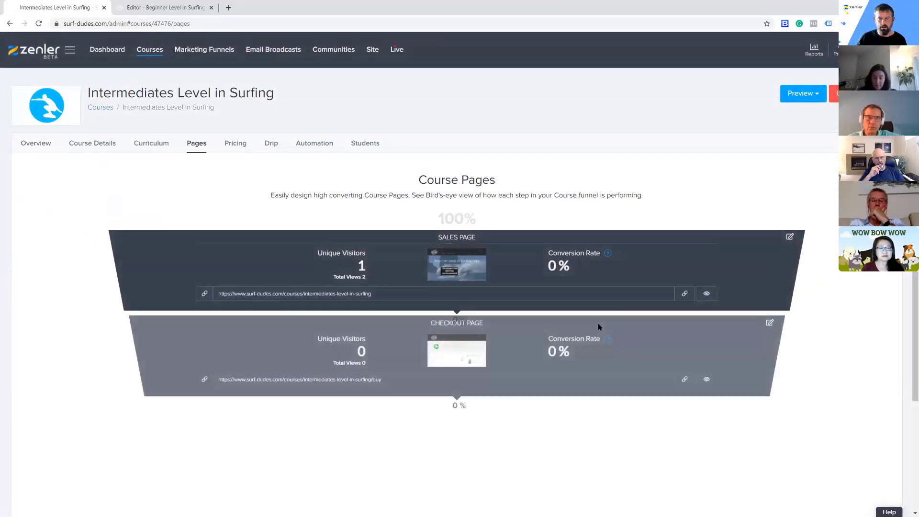
{"action": "scroll", "coordinate": [588, 343], "scroll_direction": "down", "scroll_amount": 3}
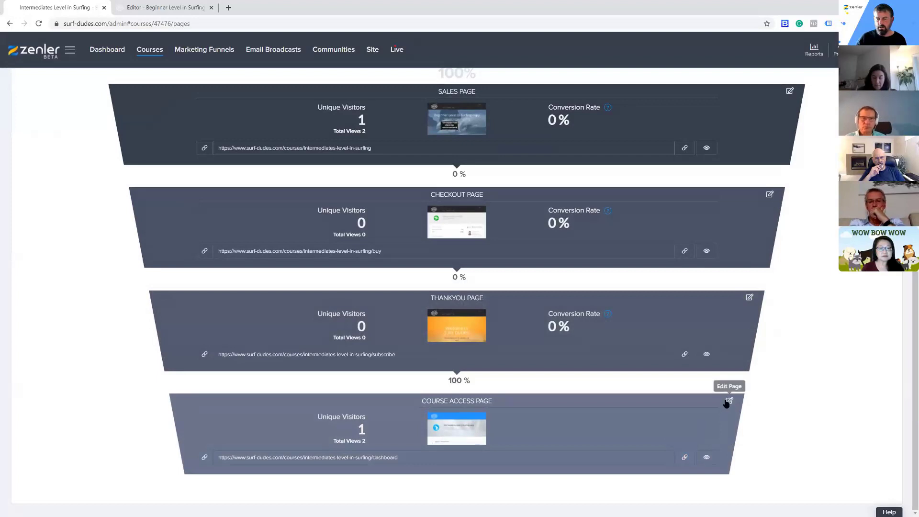
{"action": "left_click", "coordinate": [729, 402]}
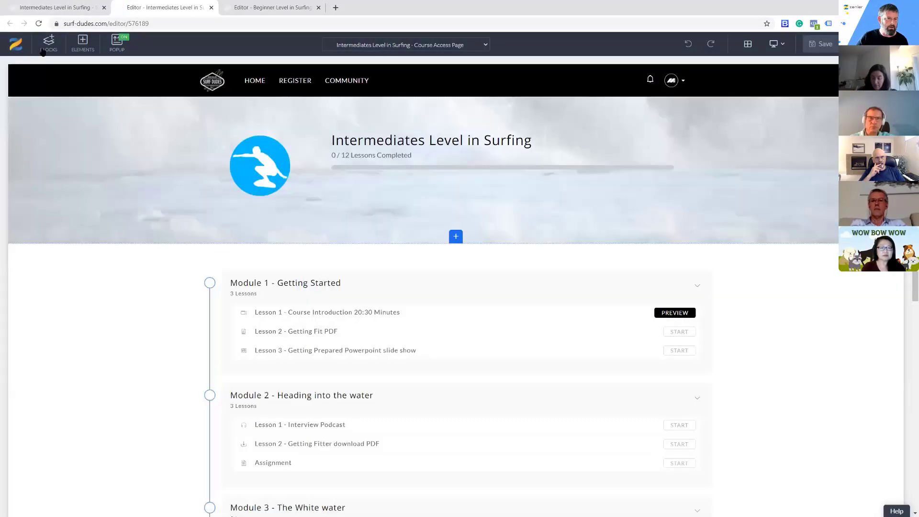
Insert the MEMBERMENU custom block directly below the site header, above the course progress banner, and save the page
{"action": "left_click", "coordinate": [47, 44]}
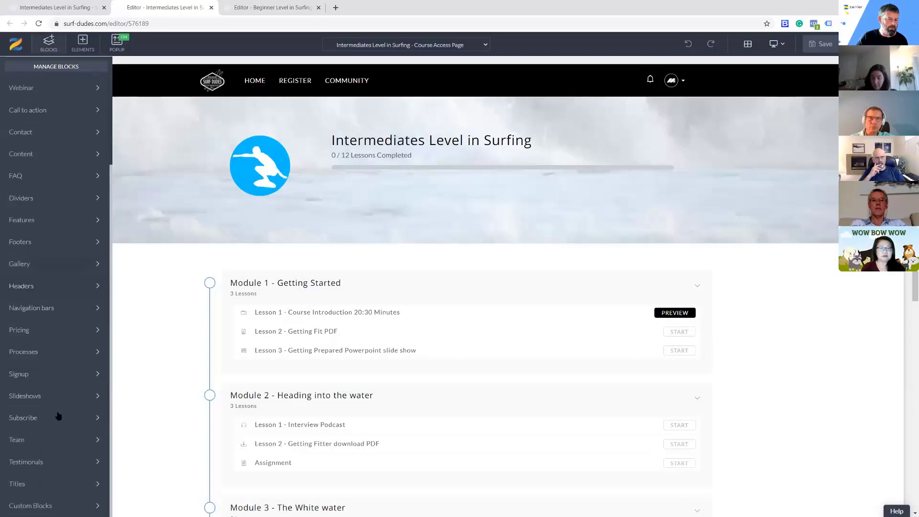
{"action": "left_click", "coordinate": [48, 505]}
{"action": "scroll", "coordinate": [53, 383], "scroll_direction": "down", "scroll_amount": 3}
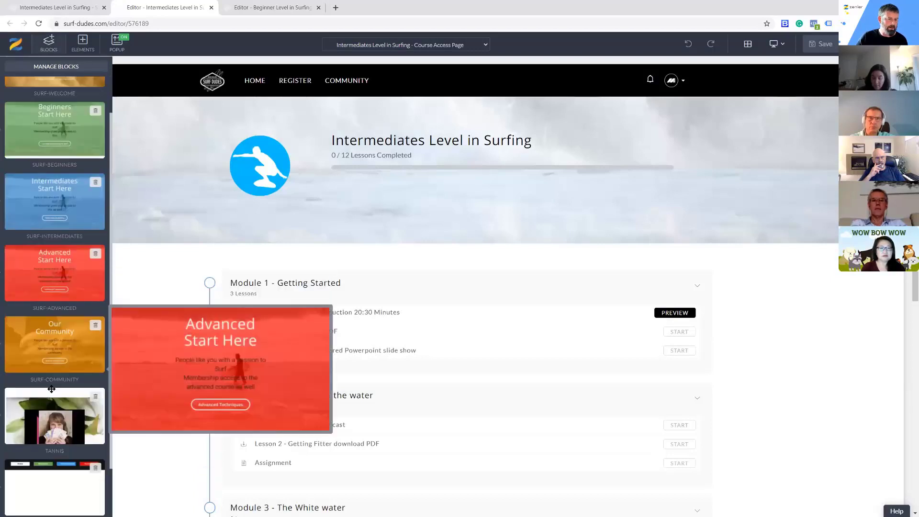
{"action": "left_click_drag", "start_coordinate": [164, 292], "coordinate": [320, 137]}
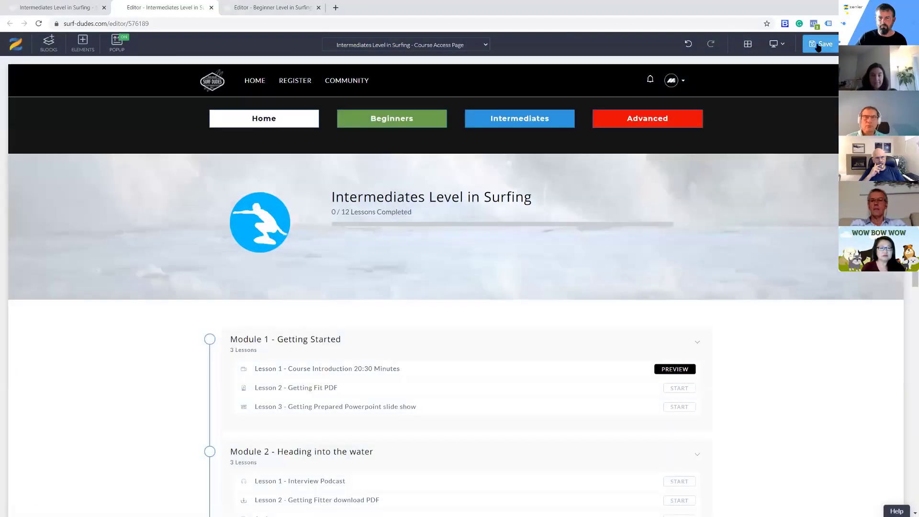
{"action": "left_click", "coordinate": [820, 45]}
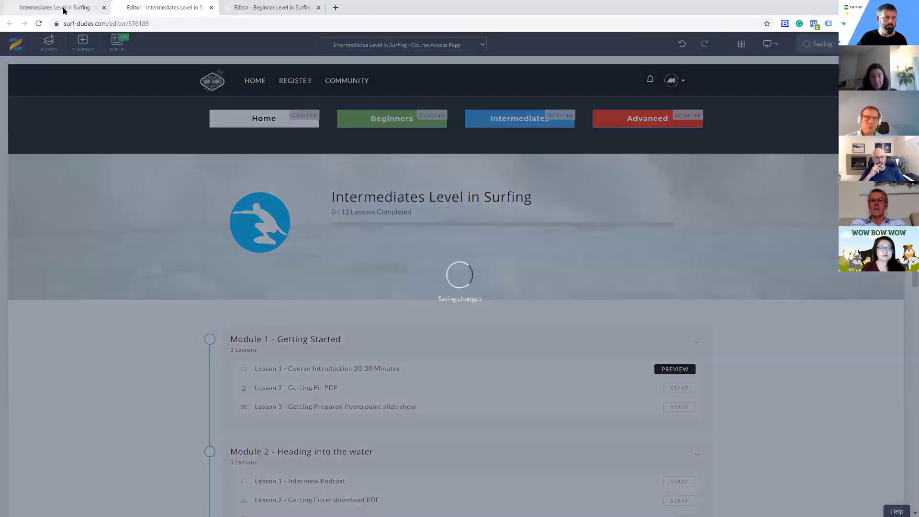
Open the course access page of the Advanced Level in Surfing course for editing
{"action": "left_click", "coordinate": [62, 8]}
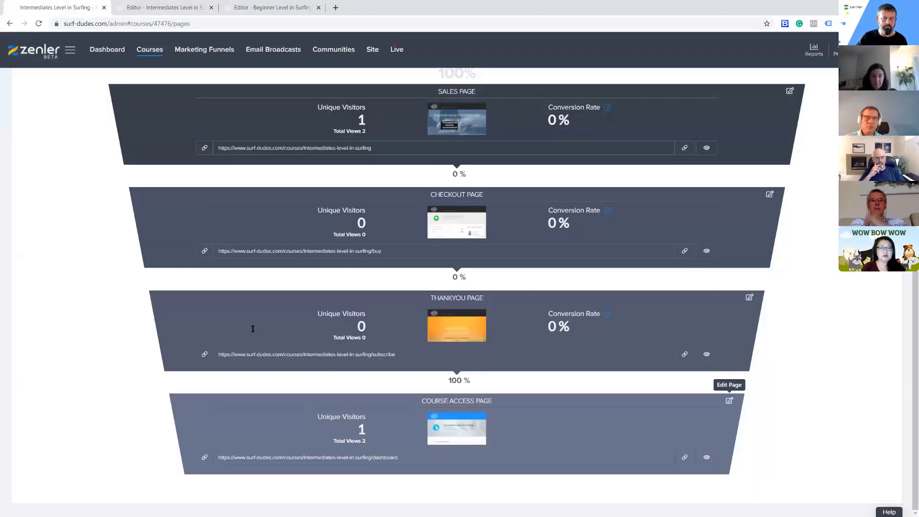
{"action": "left_click", "coordinate": [149, 50]}
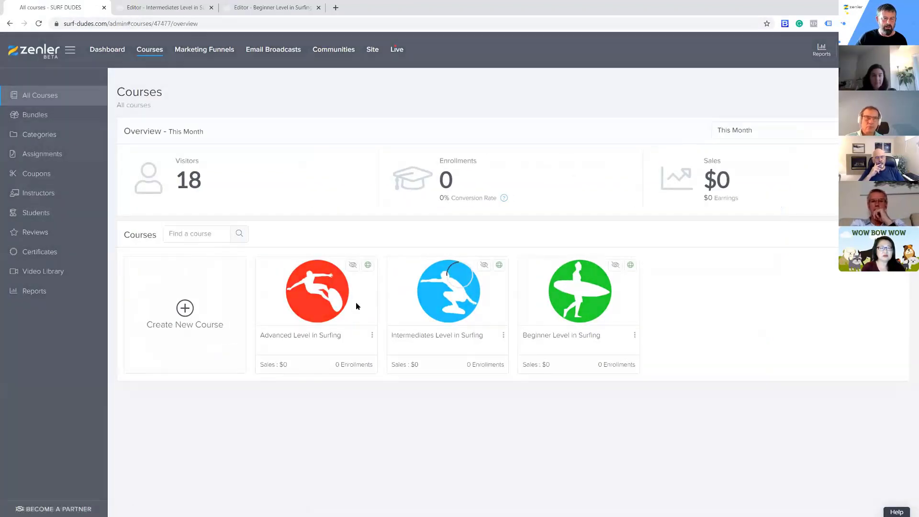
{"action": "left_click", "coordinate": [355, 303]}
{"action": "left_click", "coordinate": [198, 145]}
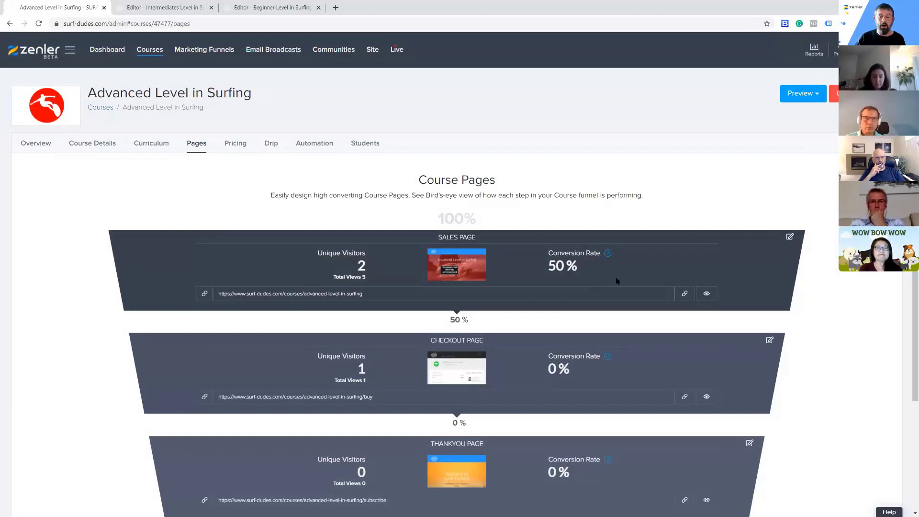
{"action": "scroll", "coordinate": [617, 281], "scroll_direction": "down", "scroll_amount": 3}
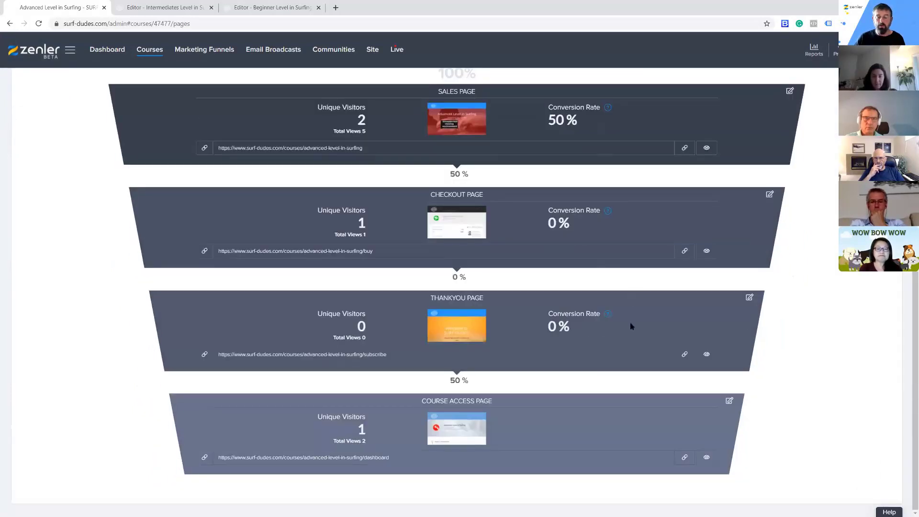
{"action": "left_click", "coordinate": [729, 401]}
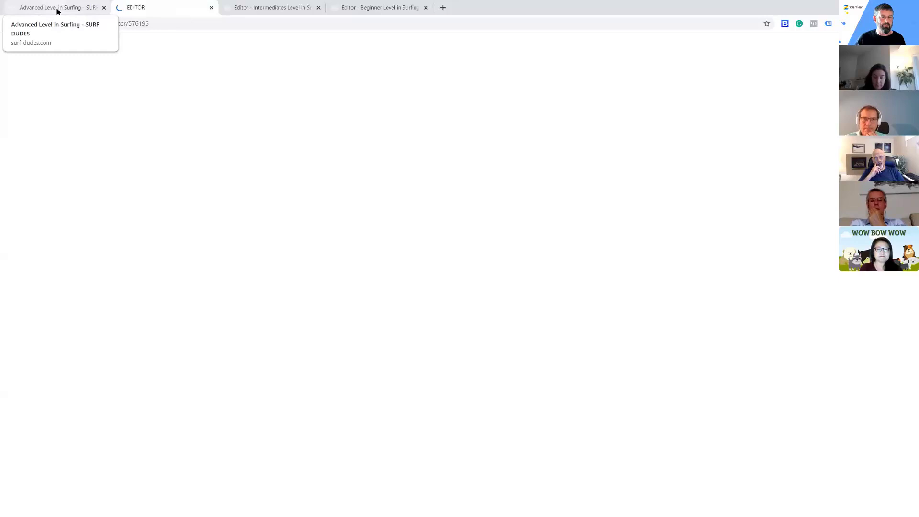
Delete the course curriculum block from the Intermediates Level in Surfing course access page
{"action": "left_click", "coordinate": [263, 8]}
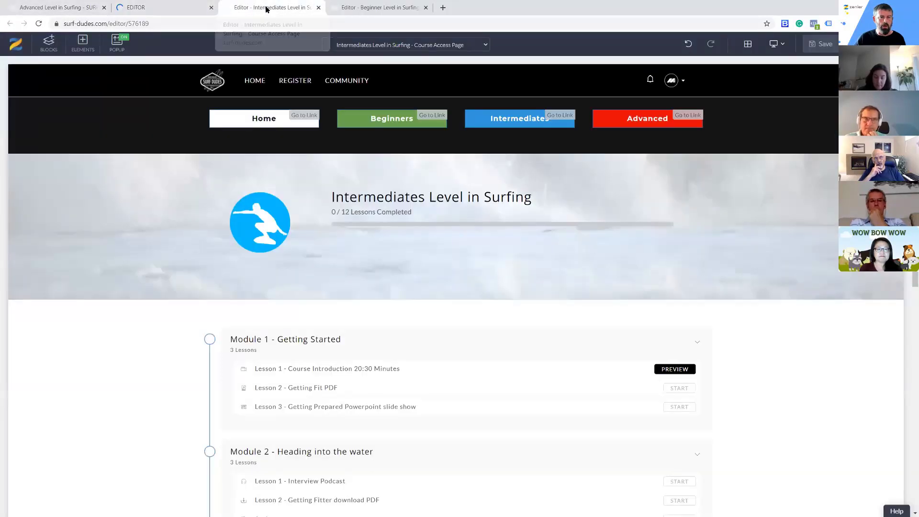
{"action": "scroll", "coordinate": [539, 328], "scroll_direction": "down", "scroll_amount": 1}
{"action": "scroll", "coordinate": [539, 328], "scroll_direction": "down", "scroll_amount": 1}
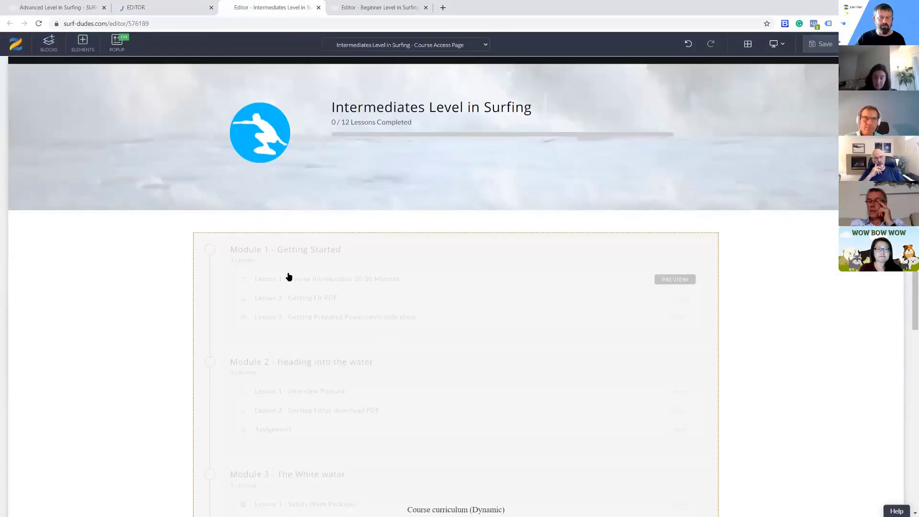
{"action": "scroll", "coordinate": [419, 335], "scroll_direction": "up", "scroll_amount": 2}
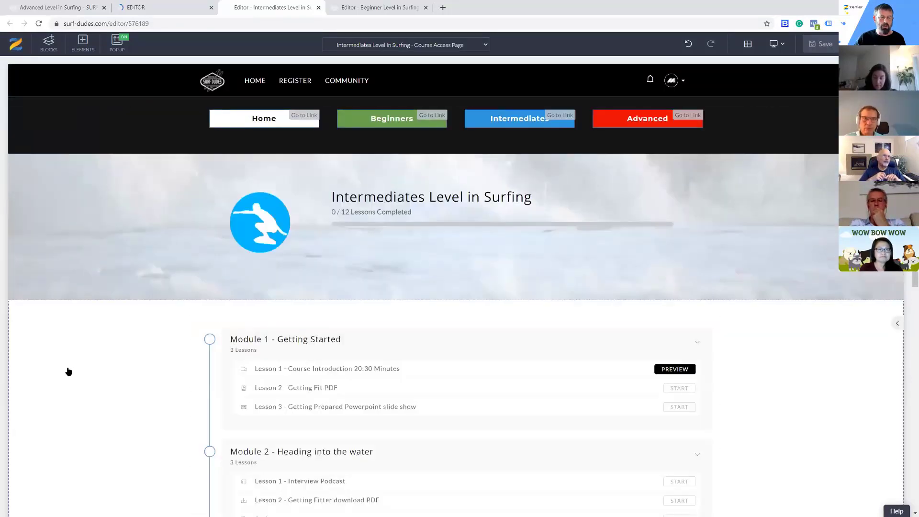
{"action": "mouse_move", "coordinate": [60, 351]}
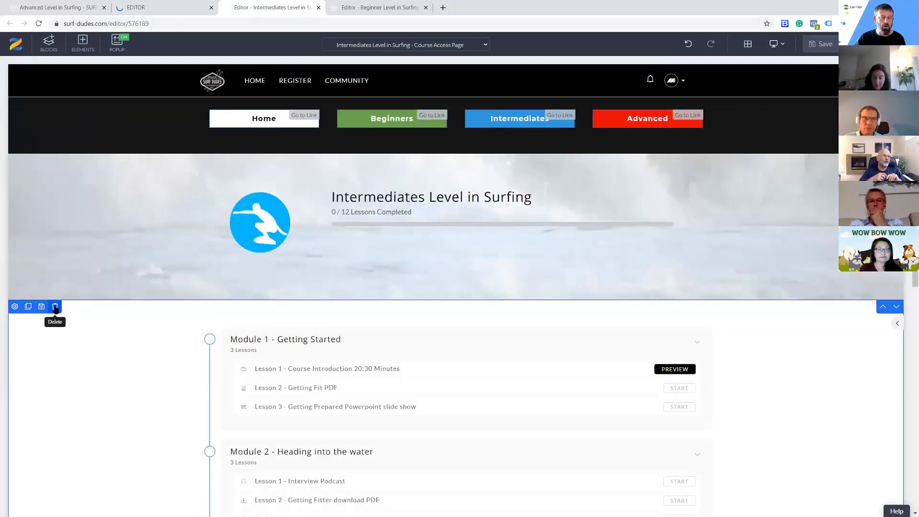
{"action": "left_click", "coordinate": [56, 308]}
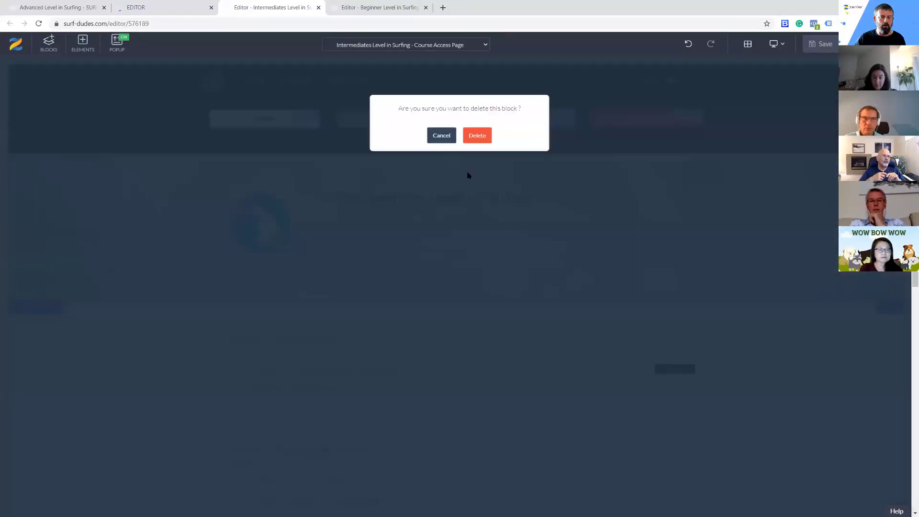
{"action": "left_click", "coordinate": [478, 136]}
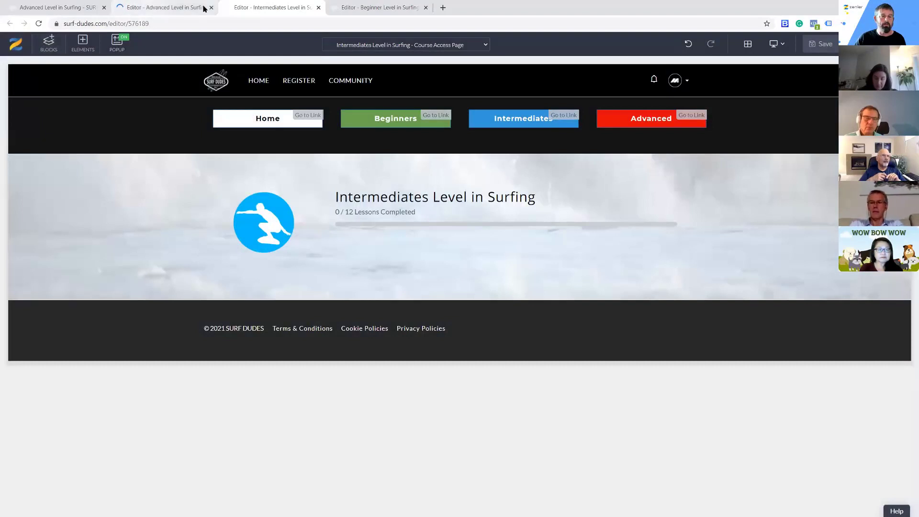
Delete the course curriculum block from the Beginner Level in Surfing course access page
{"action": "left_click", "coordinate": [376, 7]}
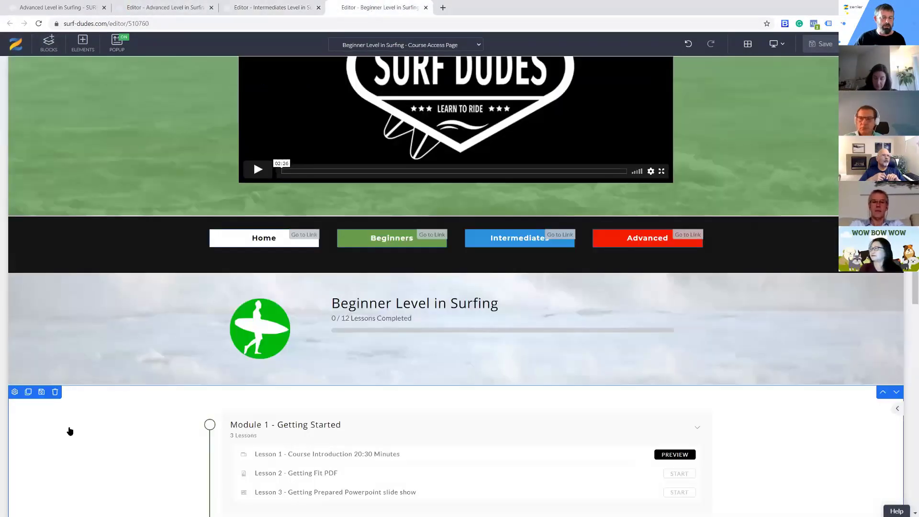
{"action": "left_click", "coordinate": [55, 391]}
{"action": "left_click", "coordinate": [480, 135]}
{"action": "mouse_move", "coordinate": [107, 355]}
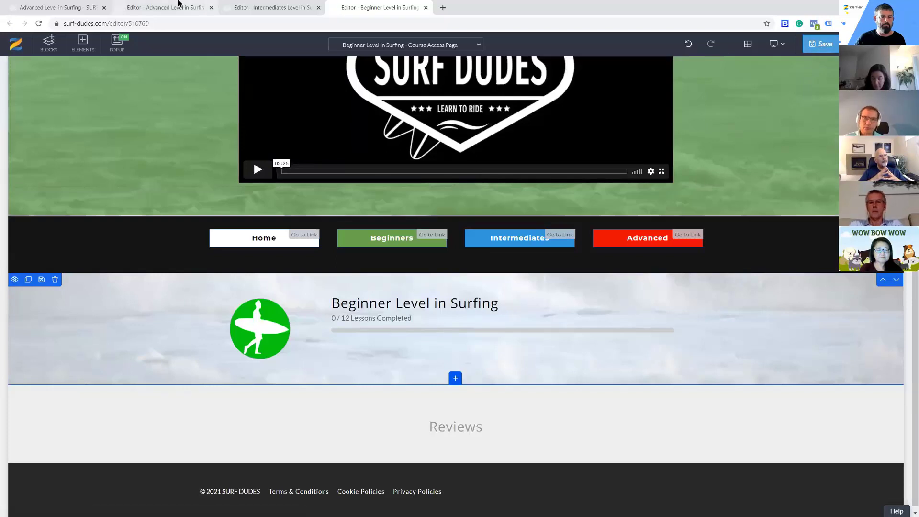
Delete the course curriculum block from the Advanced Level in Surfing course access page
{"action": "left_click", "coordinate": [177, 6]}
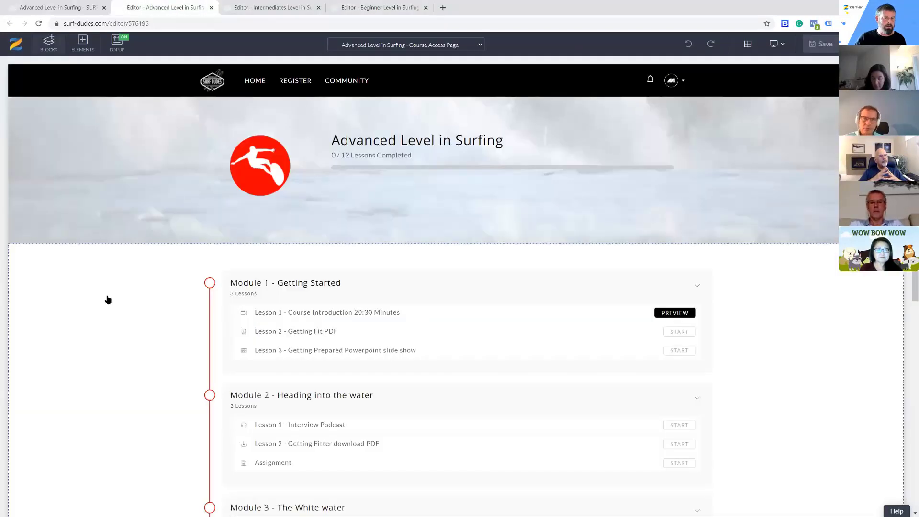
{"action": "left_click", "coordinate": [56, 249]}
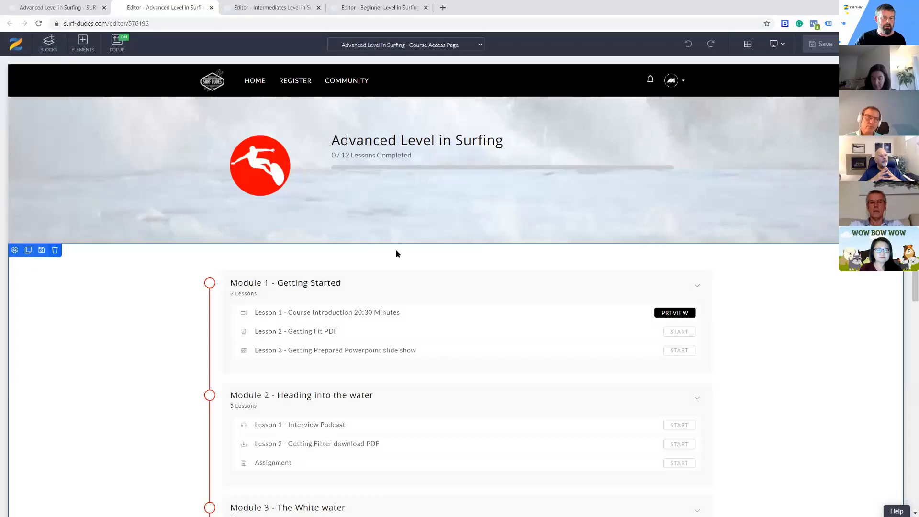
{"action": "left_click", "coordinate": [477, 136]}
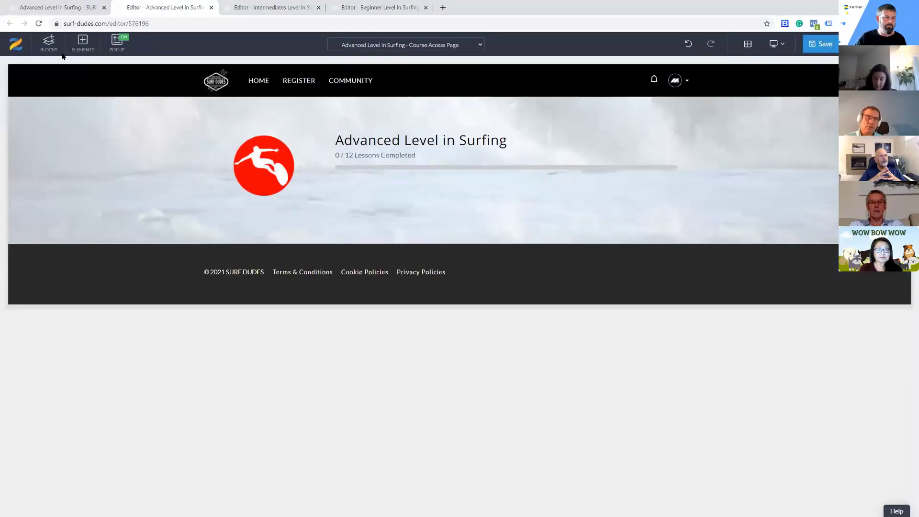
Insert the MEMBERMENU custom block between the course progress banner and the footer of the Advanced page, and save the page
{"action": "left_click", "coordinate": [48, 44]}
{"action": "scroll", "coordinate": [76, 321], "scroll_direction": "down", "scroll_amount": 3}
{"action": "left_click", "coordinate": [46, 507]}
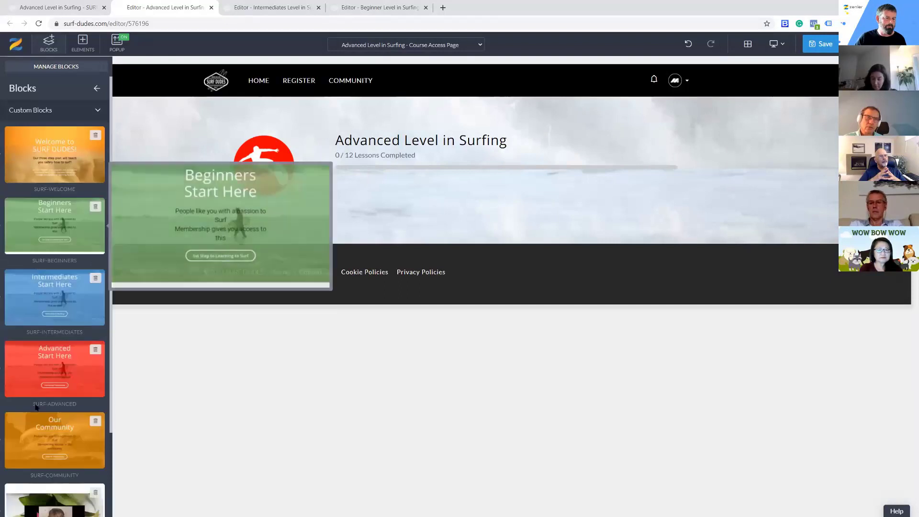
{"action": "scroll", "coordinate": [36, 436], "scroll_direction": "down", "scroll_amount": 3}
{"action": "left_click_drag", "start_coordinate": [33, 476], "coordinate": [266, 252]}
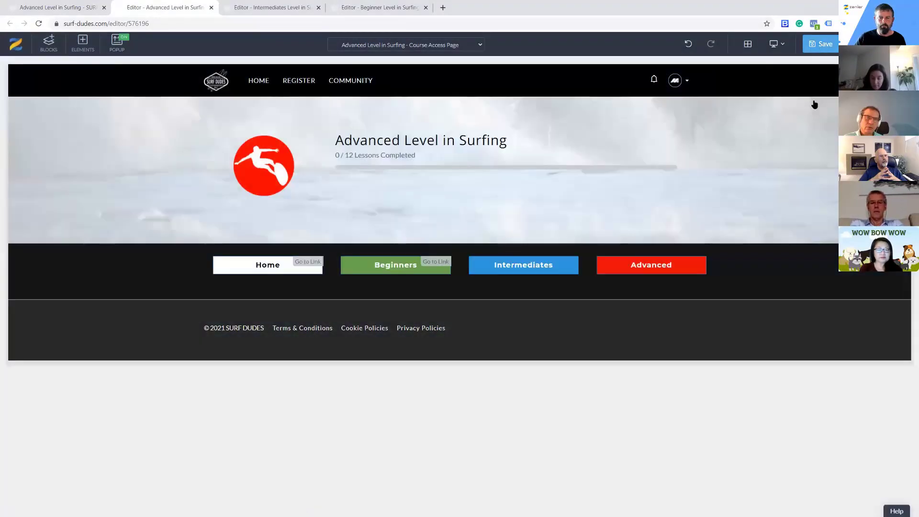
{"action": "left_click", "coordinate": [821, 44]}
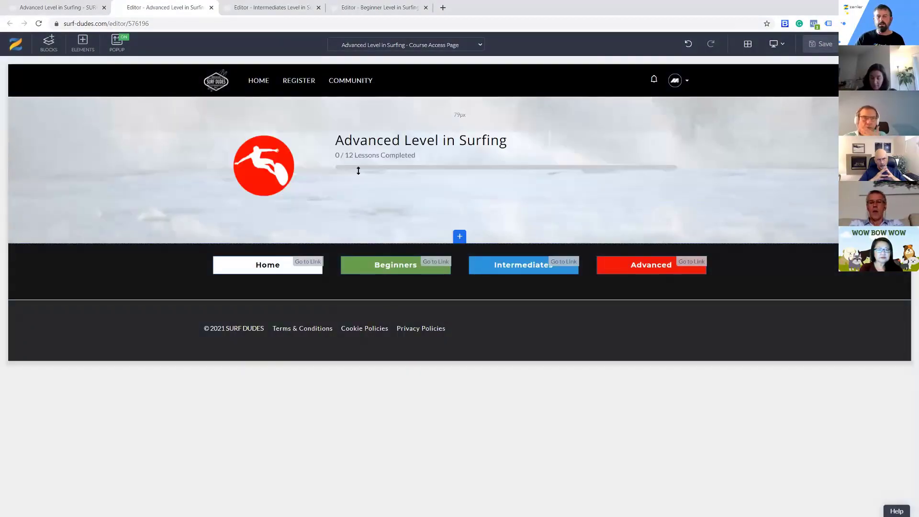
Review the layout of the edited Intermediates and Beginner course access pages
{"action": "left_click", "coordinate": [283, 10]}
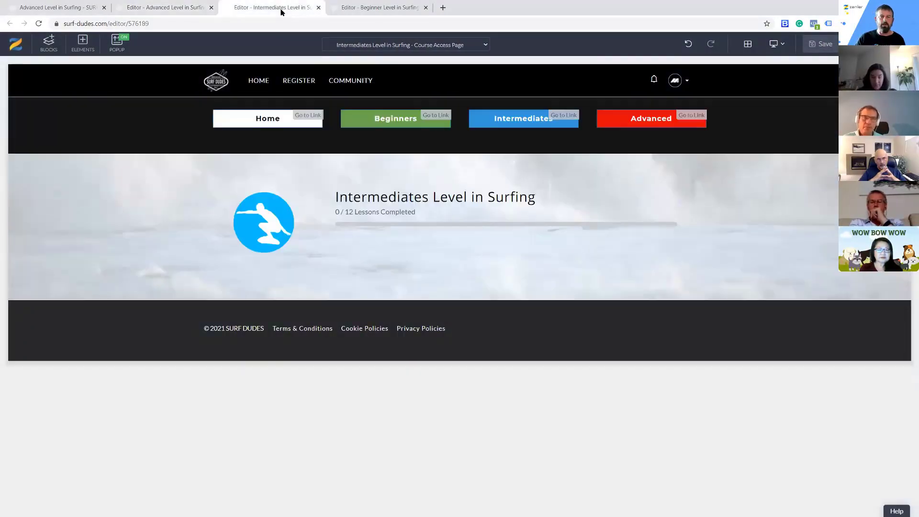
{"action": "left_click", "coordinate": [380, 10]}
{"action": "scroll", "coordinate": [404, 139], "scroll_direction": "up", "scroll_amount": 5}
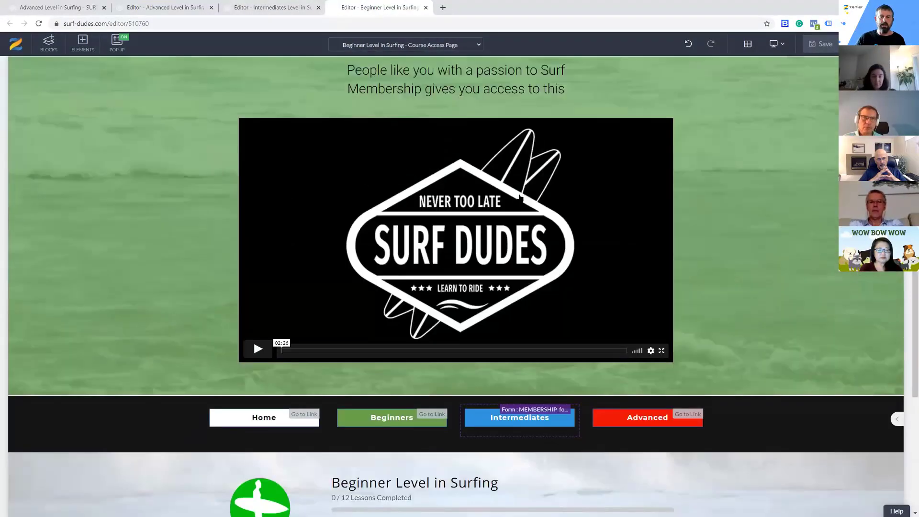
{"action": "scroll", "coordinate": [405, 139], "scroll_direction": "up", "scroll_amount": 2}
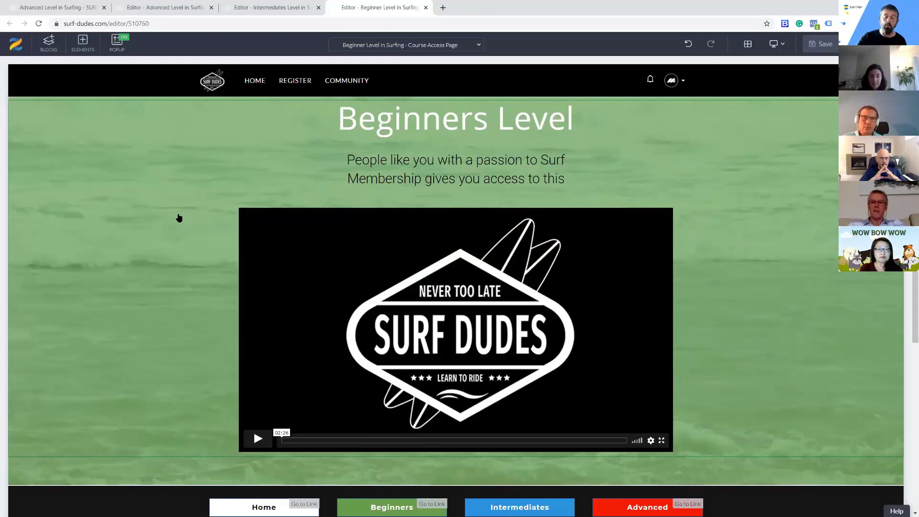
{"action": "scroll", "coordinate": [177, 244], "scroll_direction": "down", "scroll_amount": 5}
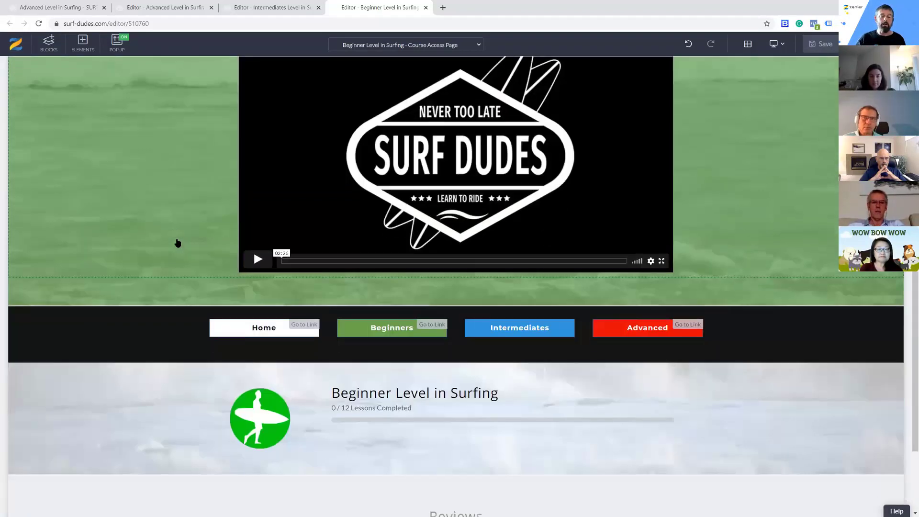
{"action": "scroll", "coordinate": [175, 242], "scroll_direction": "up", "scroll_amount": 2}
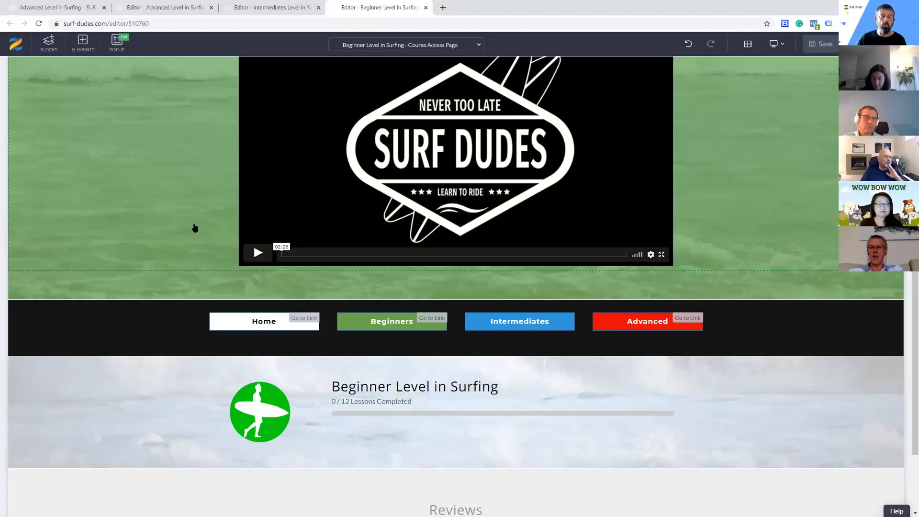
{"action": "scroll", "coordinate": [182, 239], "scroll_direction": "up", "scroll_amount": 4}
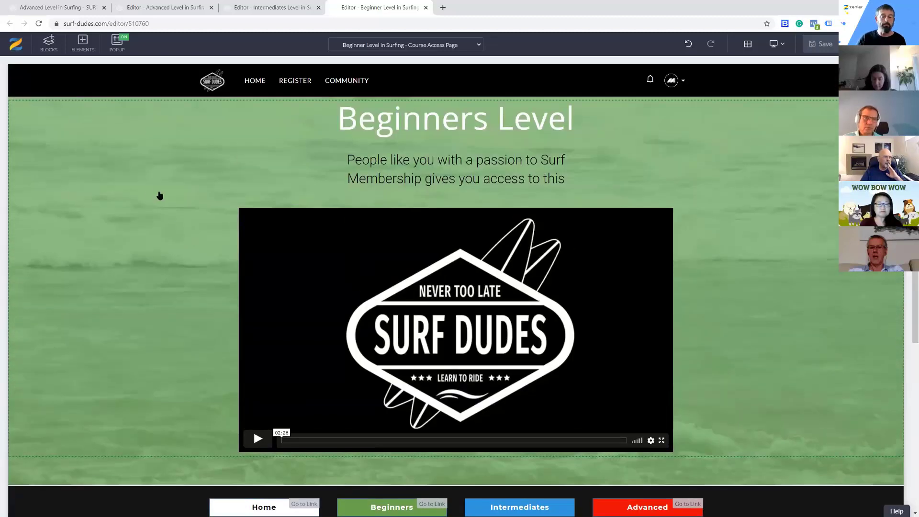
Open the Surf-Dudes Membership bundle and preview its membership dashboard page
{"action": "left_click", "coordinate": [63, 9]}
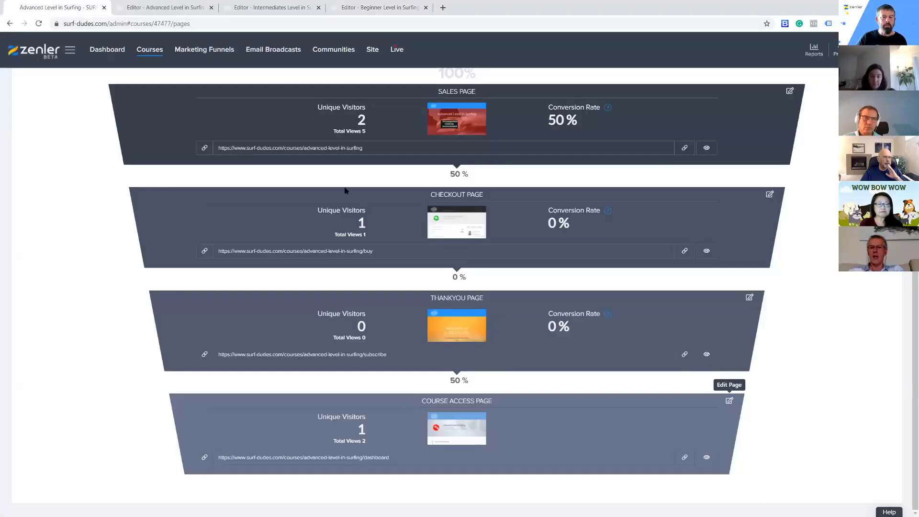
{"action": "left_click", "coordinate": [148, 52]}
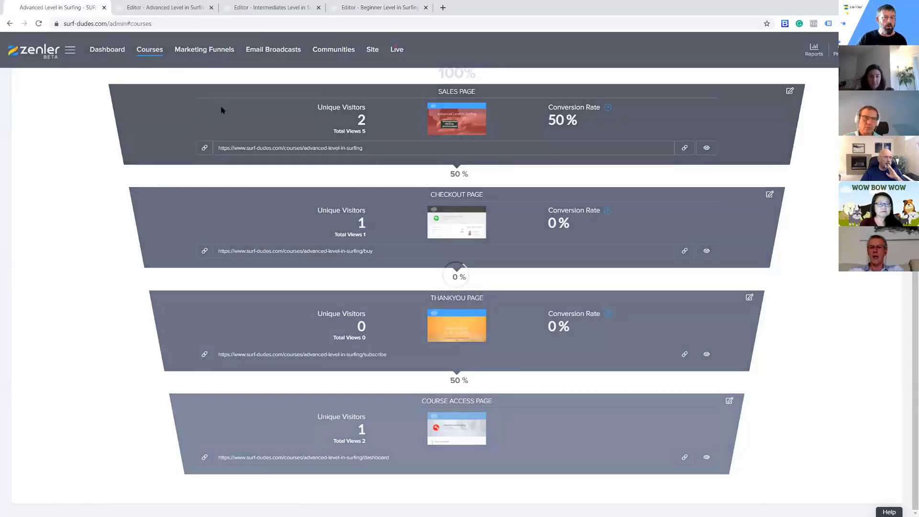
{"action": "left_click", "coordinate": [35, 116]}
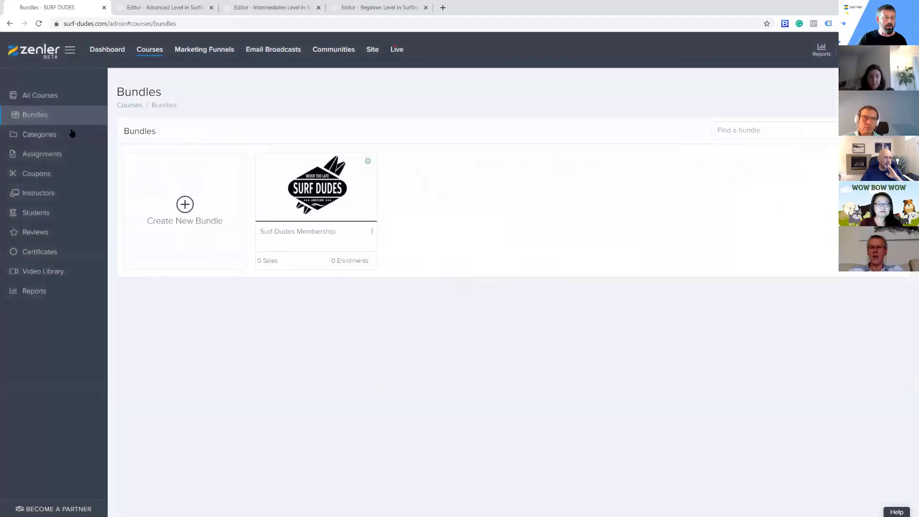
{"action": "left_click", "coordinate": [375, 231]}
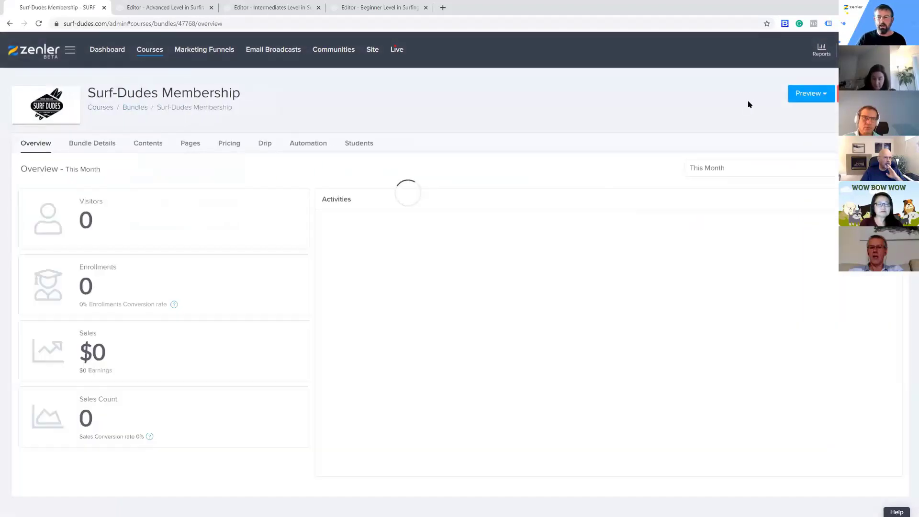
{"action": "left_click", "coordinate": [820, 96]}
{"action": "left_click", "coordinate": [800, 130]}
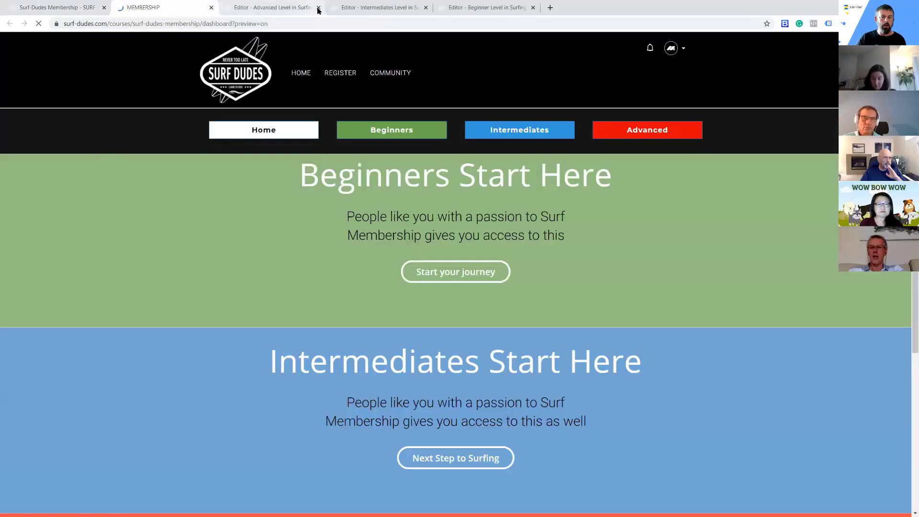
Close the page editors of the Advanced, Intermediates and Beginner courses
{"action": "left_click", "coordinate": [318, 8]}
{"action": "left_click", "coordinate": [319, 7]}
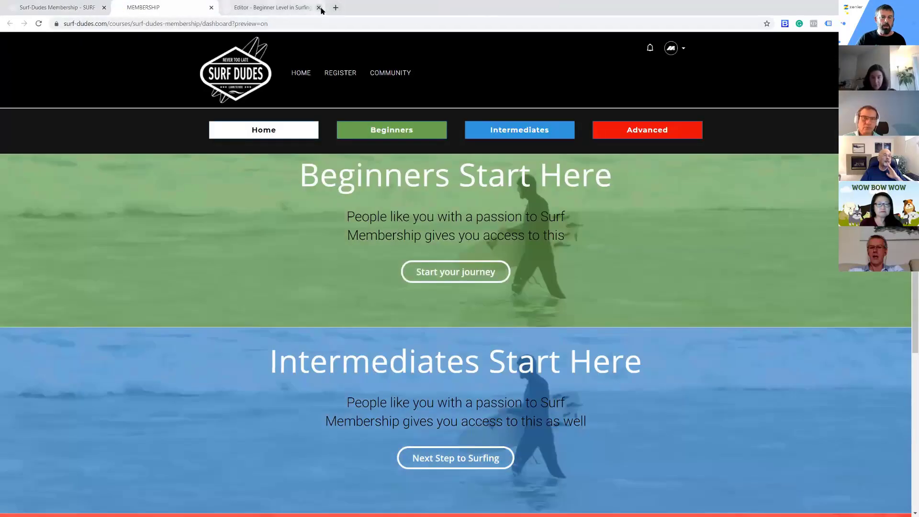
{"action": "left_click", "coordinate": [318, 8]}
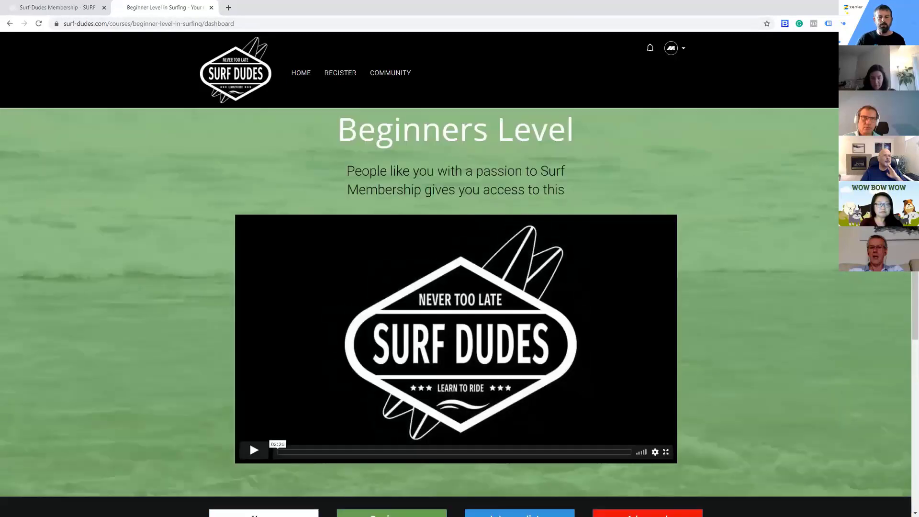
Test the navigation row by going from the Beginners page to Intermediates, Advanced and back to Home
{"action": "scroll", "coordinate": [570, 305], "scroll_direction": "down", "scroll_amount": 4}
{"action": "scroll", "coordinate": [570, 304], "scroll_direction": "up", "scroll_amount": 2}
{"action": "left_click", "coordinate": [515, 434]}
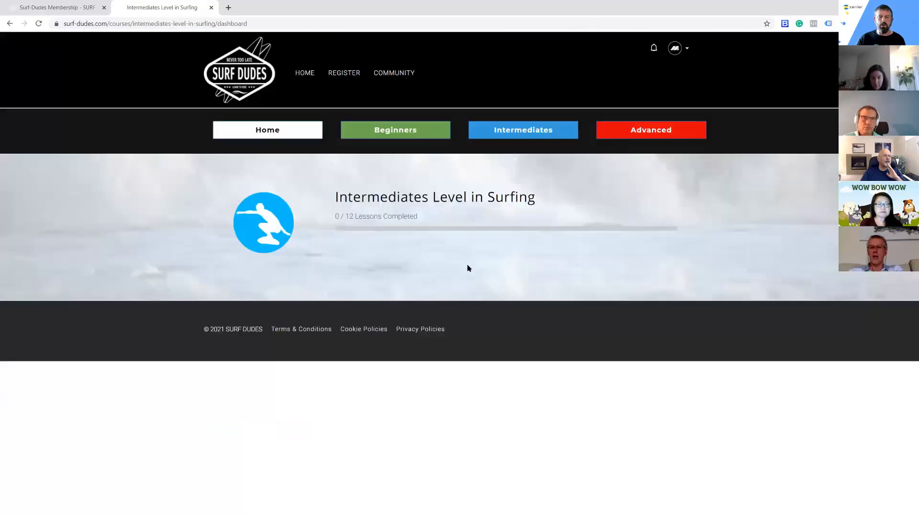
{"action": "left_click", "coordinate": [652, 131]}
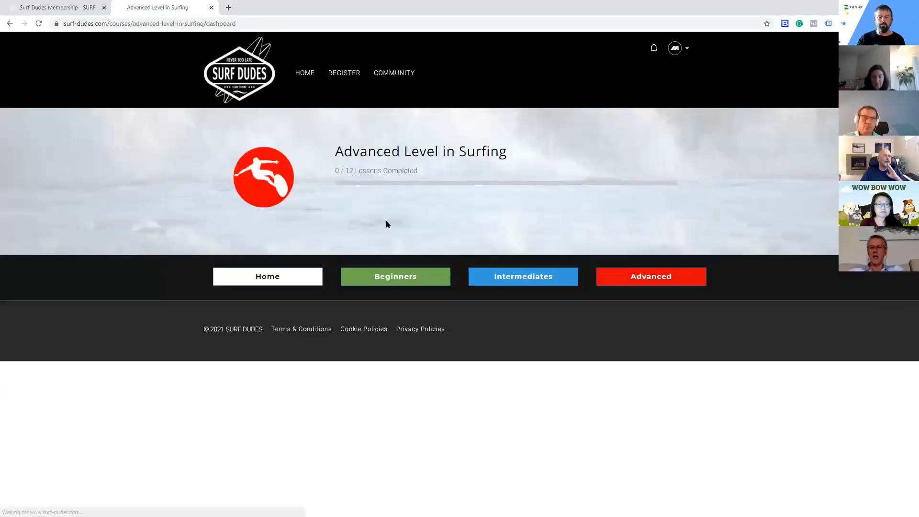
{"action": "left_click", "coordinate": [269, 281]}
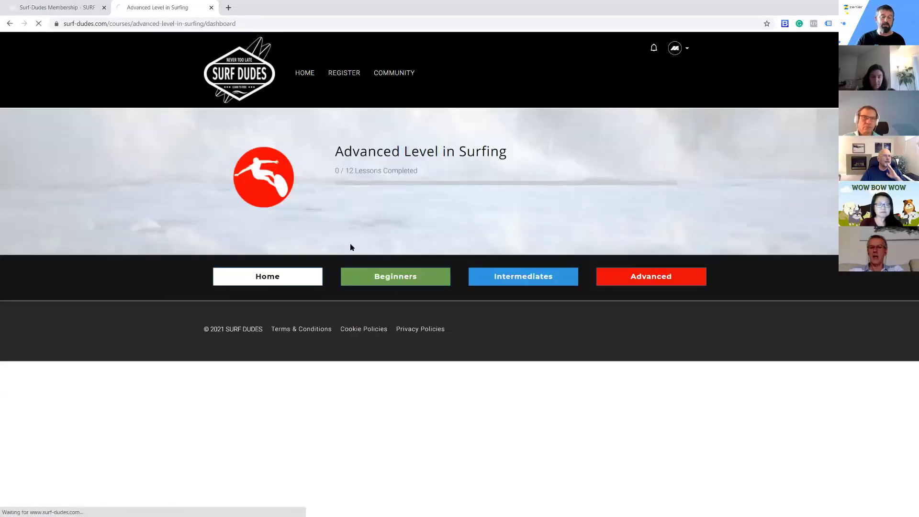
Test the membership page's Next Step to Surfing link, and return to the membership home through the navigation row
{"action": "scroll", "coordinate": [596, 315], "scroll_direction": "down", "scroll_amount": 5}
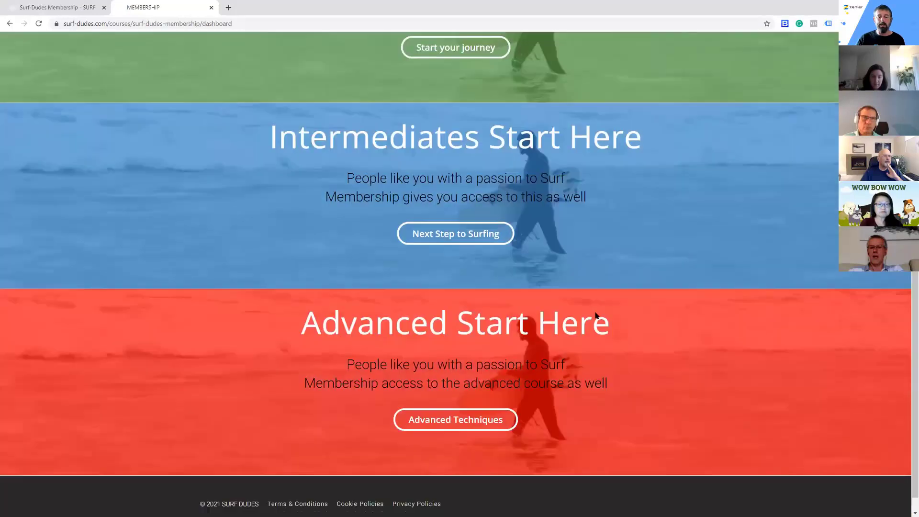
{"action": "scroll", "coordinate": [597, 314], "scroll_direction": "up", "scroll_amount": 4}
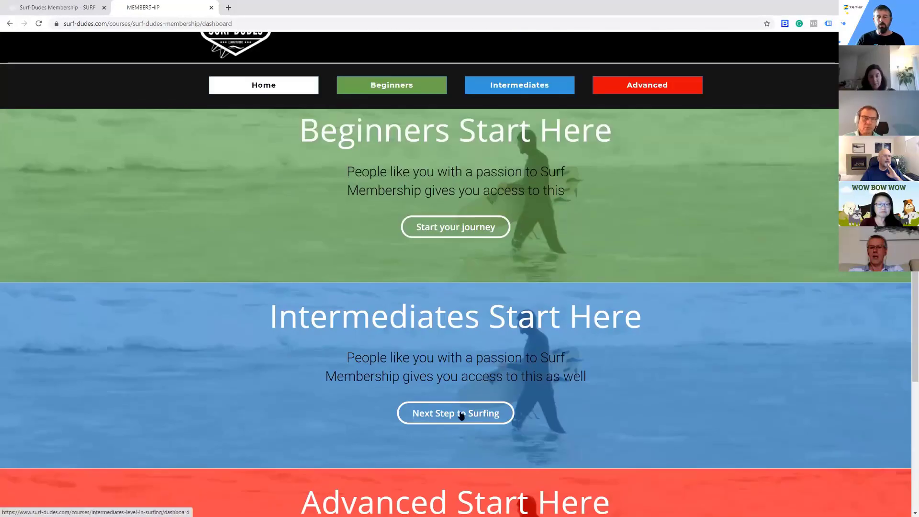
{"action": "left_click", "coordinate": [459, 413]}
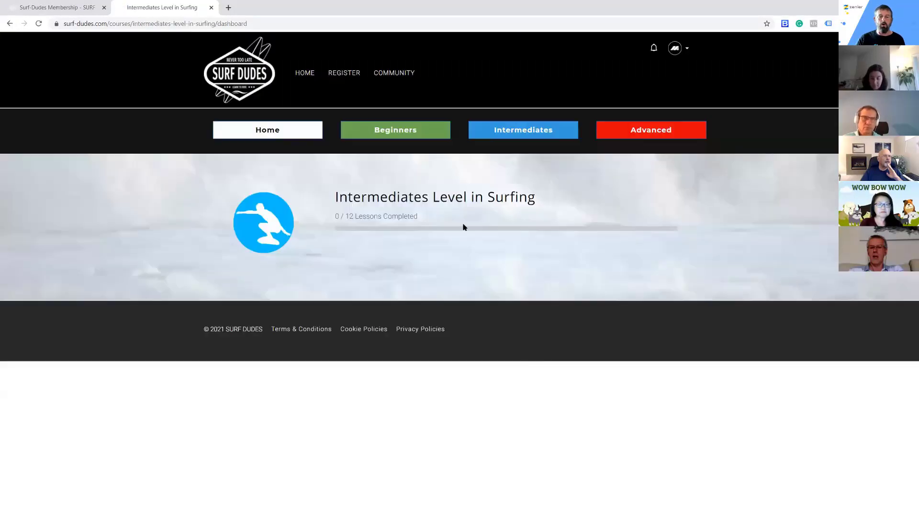
{"action": "left_click", "coordinate": [271, 135]}
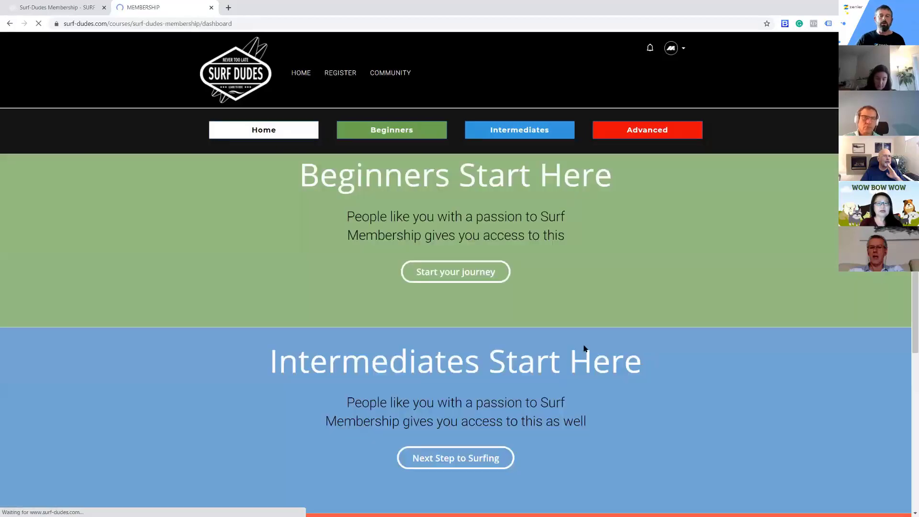
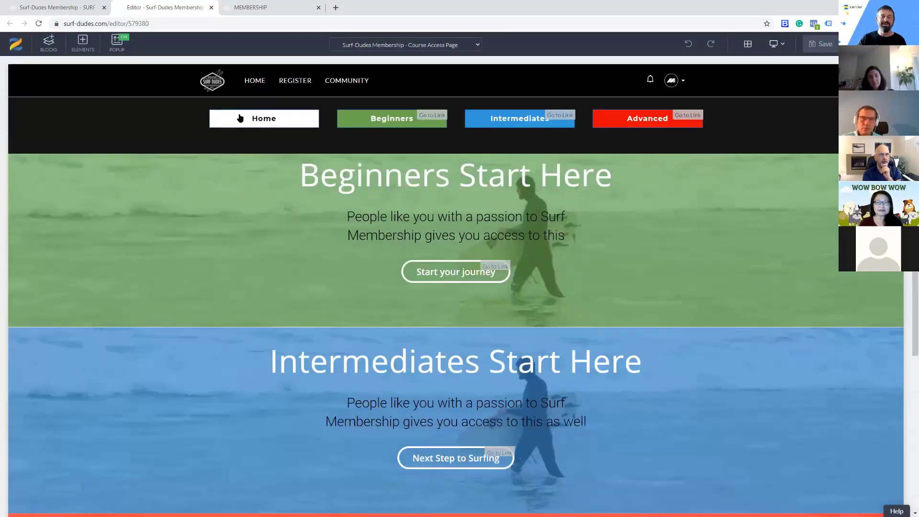
Try replacing the navigation row's Home button with a duplicate of the Start your journey button, and undo the changes
{"action": "left_click", "coordinate": [291, 118]}
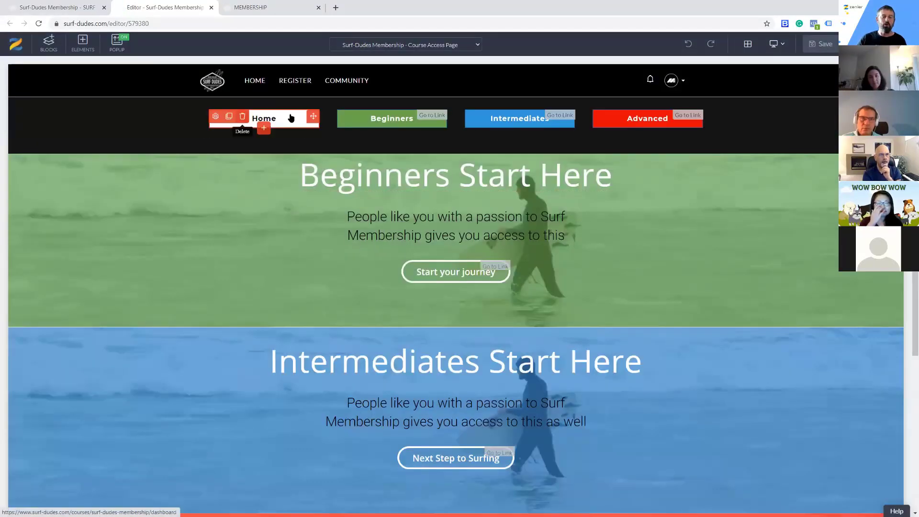
{"action": "left_click", "coordinate": [243, 117]}
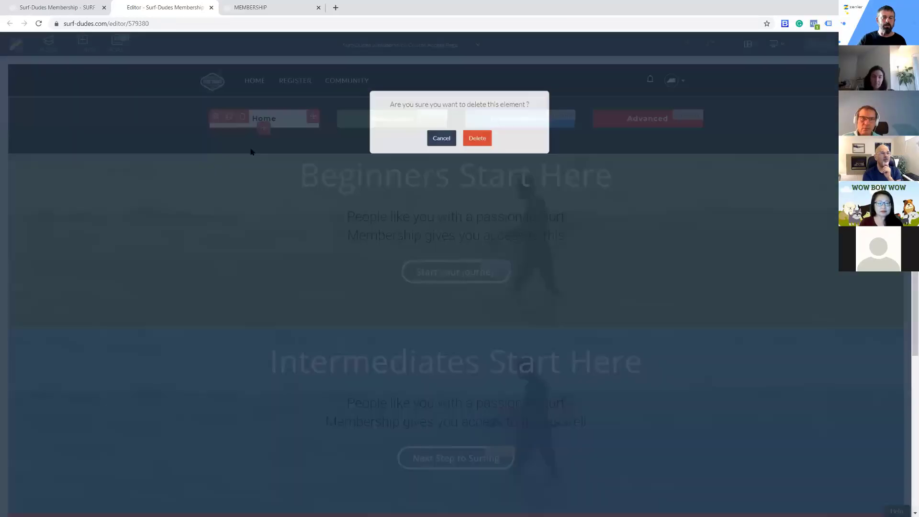
{"action": "left_click", "coordinate": [477, 136]}
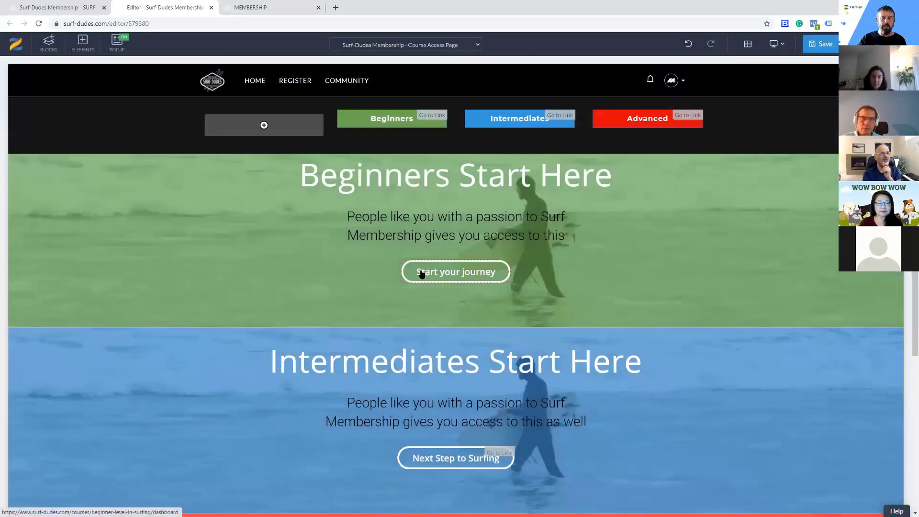
{"action": "left_click", "coordinate": [421, 273]}
{"action": "left_click", "coordinate": [422, 254]}
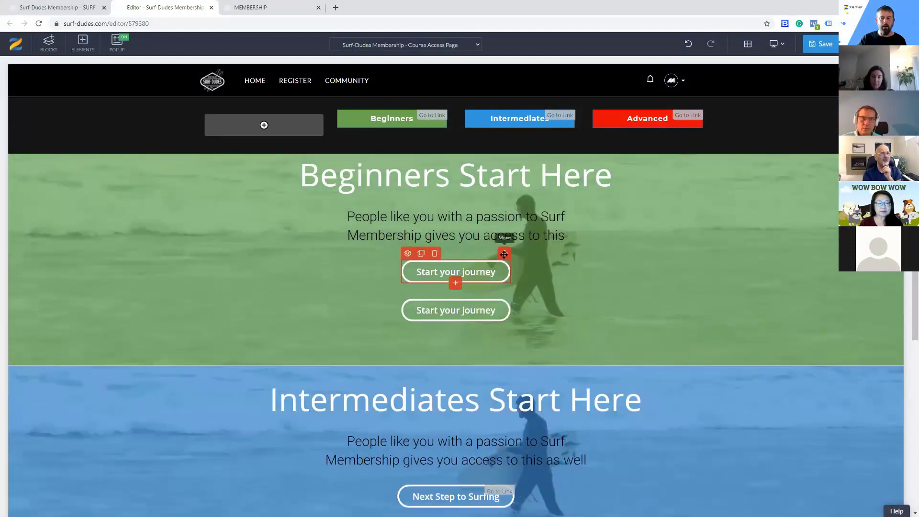
{"action": "mouse_move", "coordinate": [505, 253]}
{"action": "left_mouse_down"}
{"action": "mouse_move", "coordinate": [262, 120]}
{"action": "mouse_move", "coordinate": [291, 129]}
{"action": "left_mouse_up"}
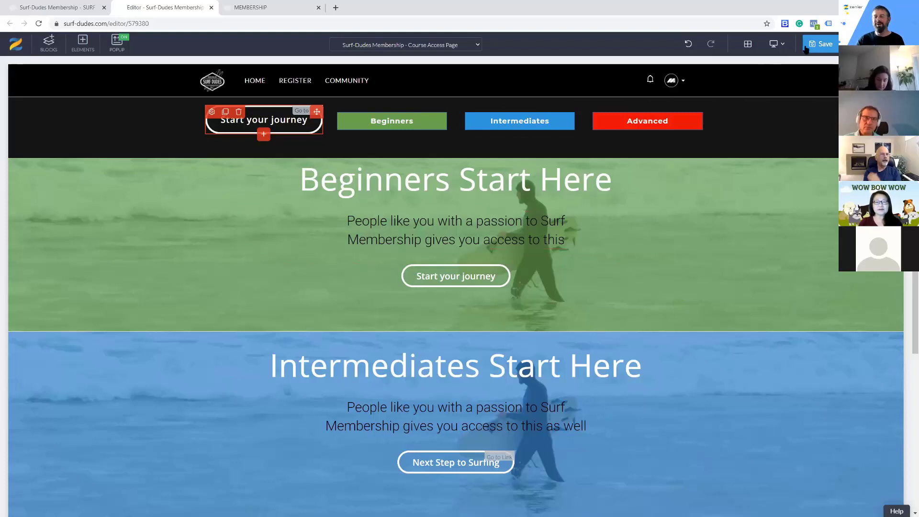
{"action": "left_click", "coordinate": [688, 44]}
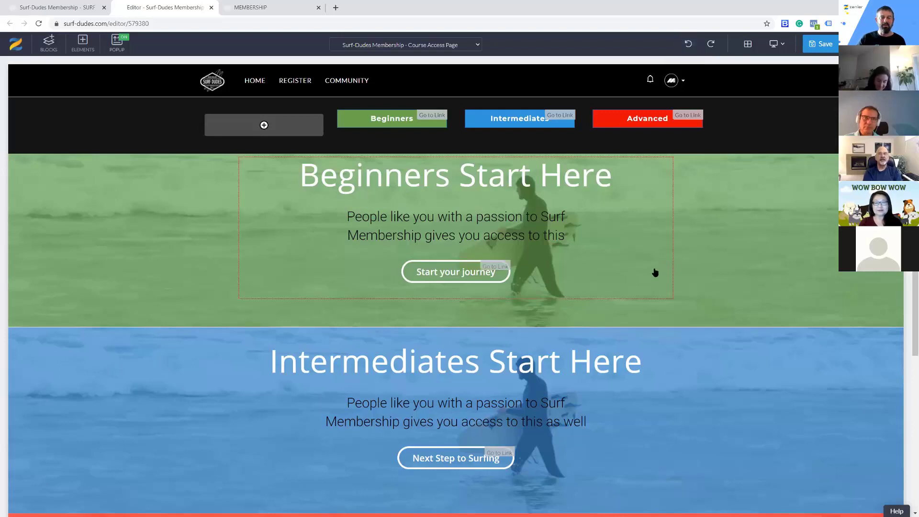
{"action": "left_click", "coordinate": [688, 44]}
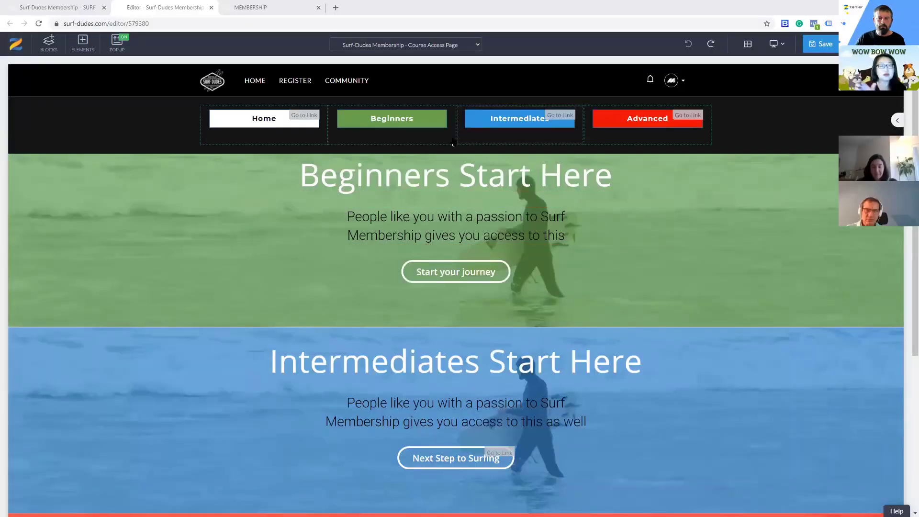
Add a new column to the navigation row after the Advanced button
{"action": "left_click", "coordinate": [456, 144]}
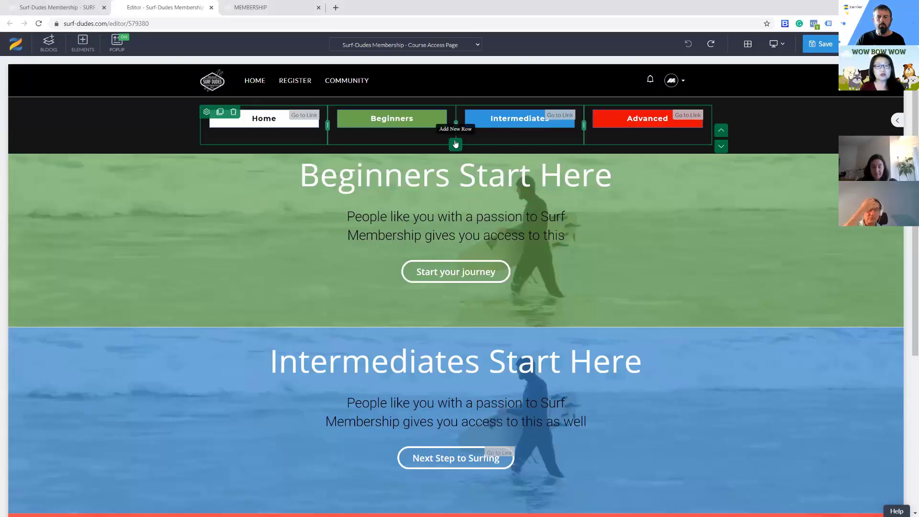
{"action": "right_click", "coordinate": [649, 143]}
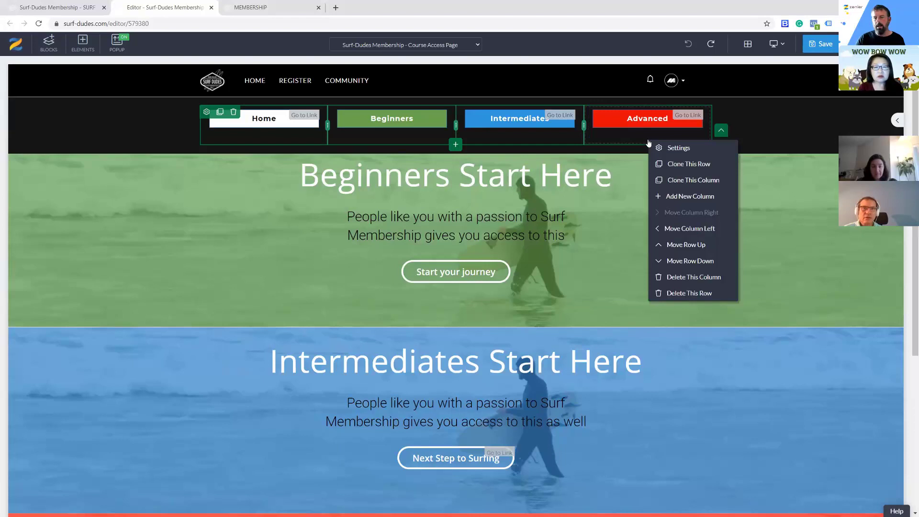
{"action": "left_click", "coordinate": [687, 196]}
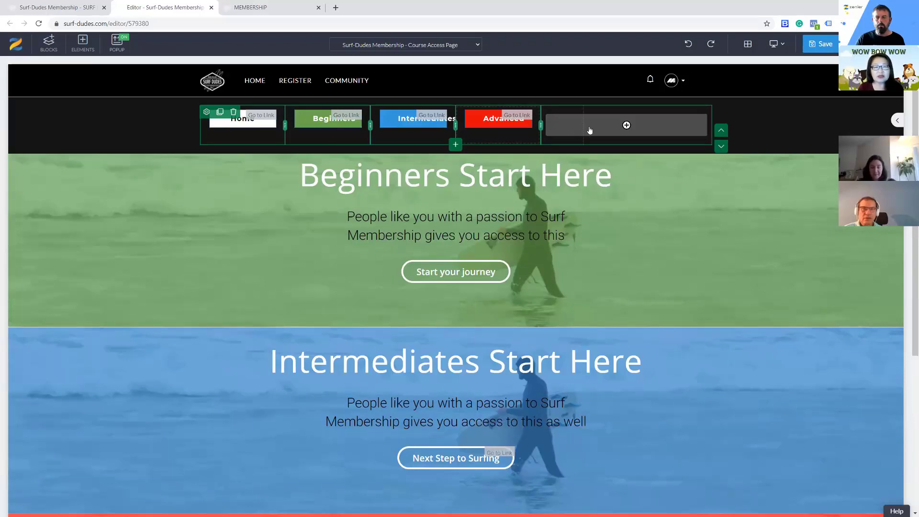
Adjust the column dividers in the navigation row to widen the Advanced, Intermediates and Beginners columns
{"action": "left_click_drag", "start_coordinate": [541, 126], "coordinate": [590, 130]}
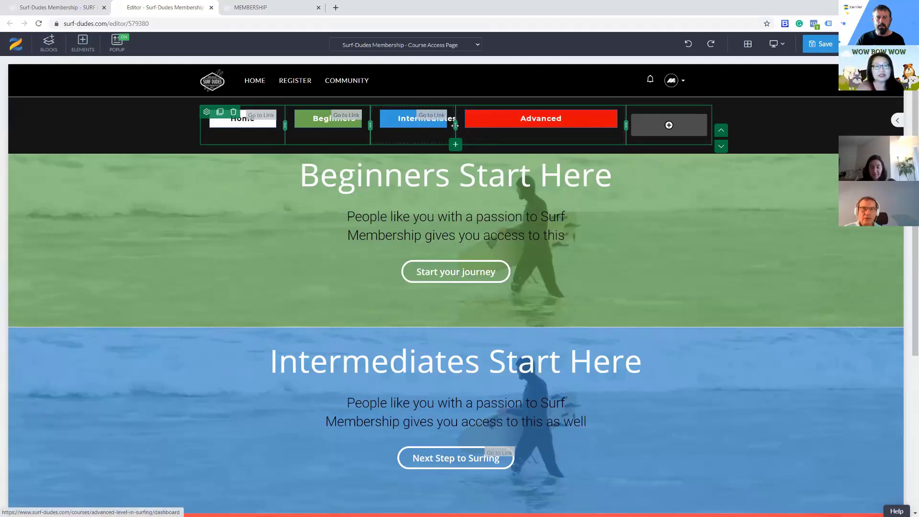
{"action": "left_click_drag", "start_coordinate": [460, 134], "coordinate": [498, 135]}
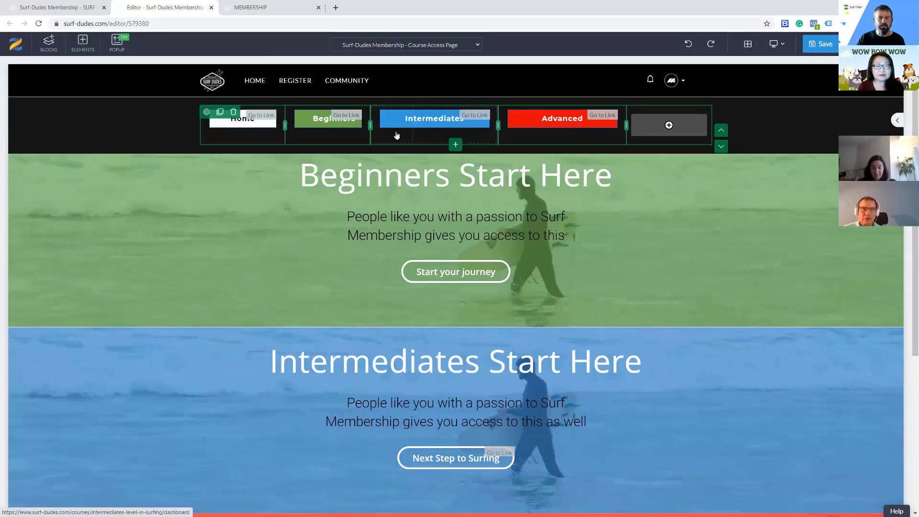
{"action": "left_click_drag", "start_coordinate": [397, 136], "coordinate": [412, 136]}
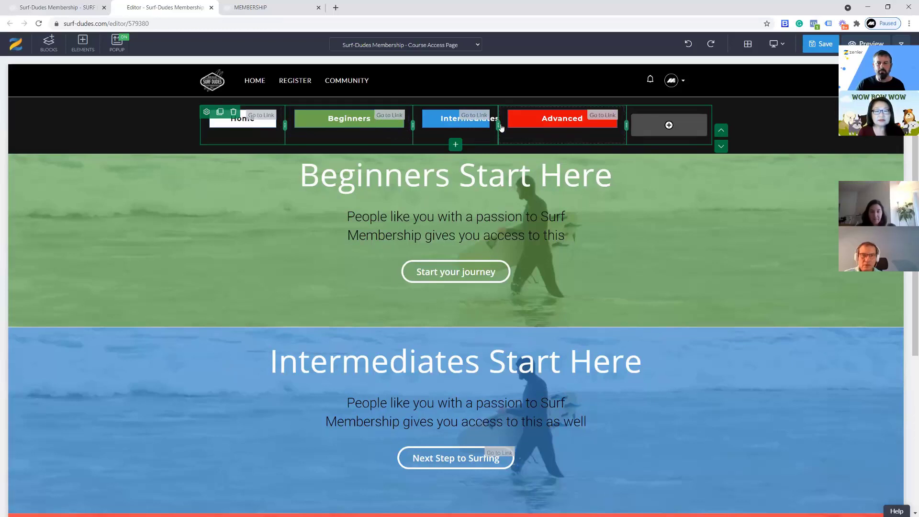
Add another empty column at the end of the navigation row, making six columns
{"action": "right_click", "coordinate": [645, 140]}
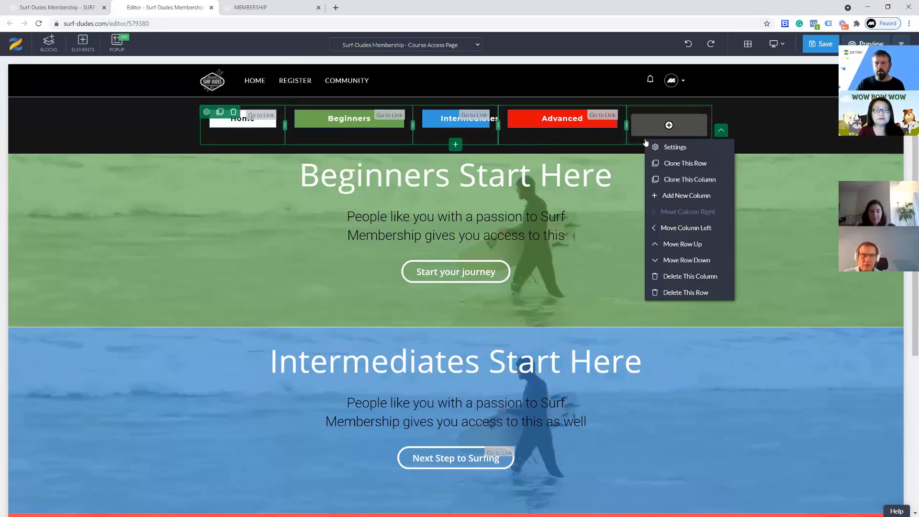
{"action": "left_click", "coordinate": [672, 194]}
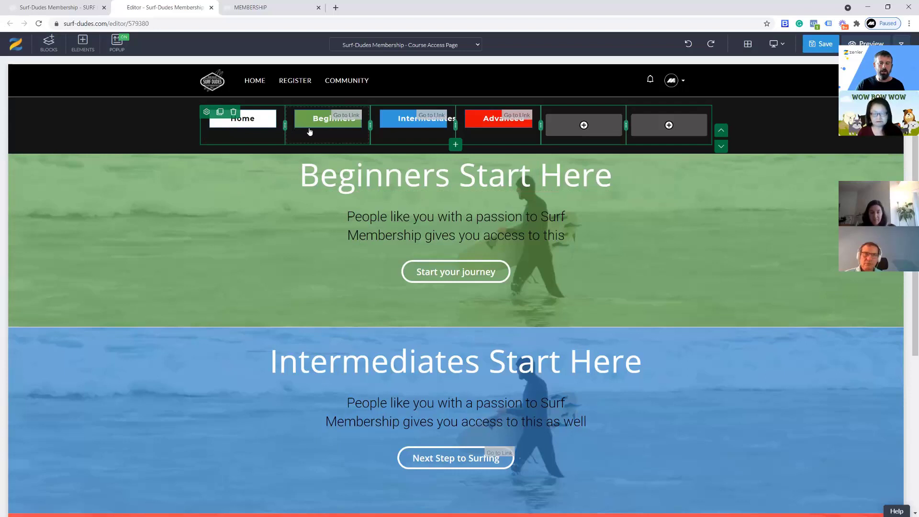
Try shifting the divider between the Home and Beginners columns, and undo the last resize
{"action": "left_click_drag", "start_coordinate": [285, 126], "coordinate": [328, 125]}
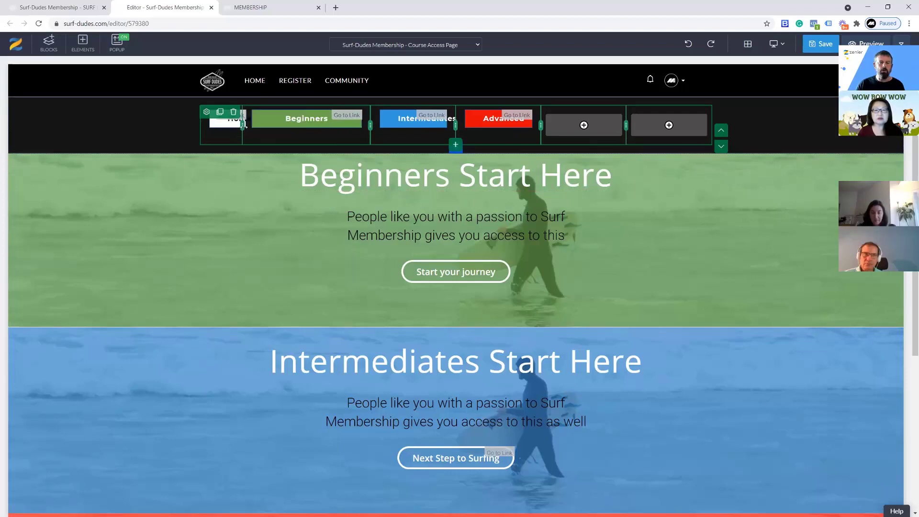
{"action": "left_click_drag", "start_coordinate": [260, 129], "coordinate": [262, 130]}
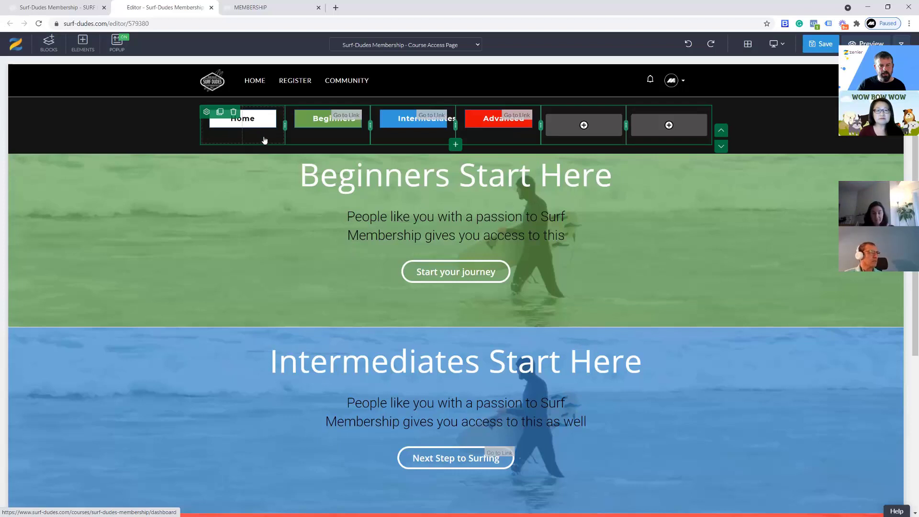
{"action": "left_click_drag", "start_coordinate": [267, 137], "coordinate": [272, 150]}
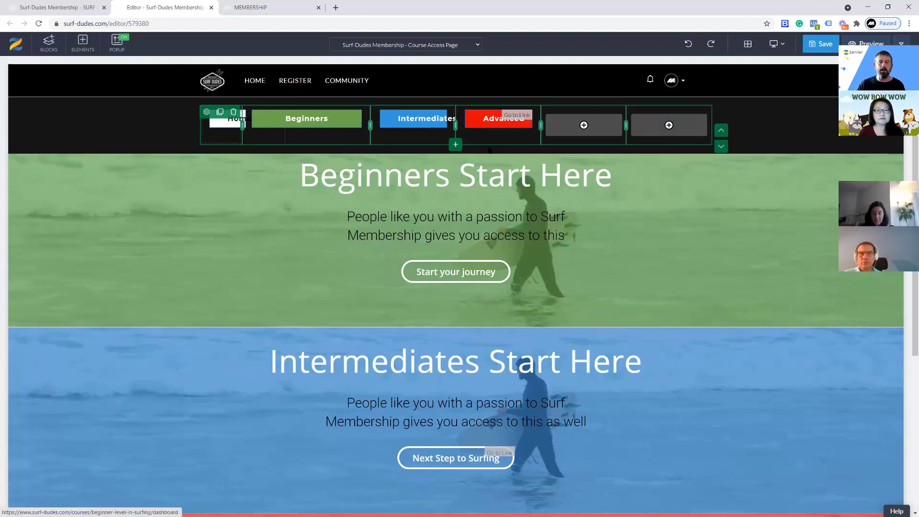
{"action": "key", "text": "ctrl+z"}
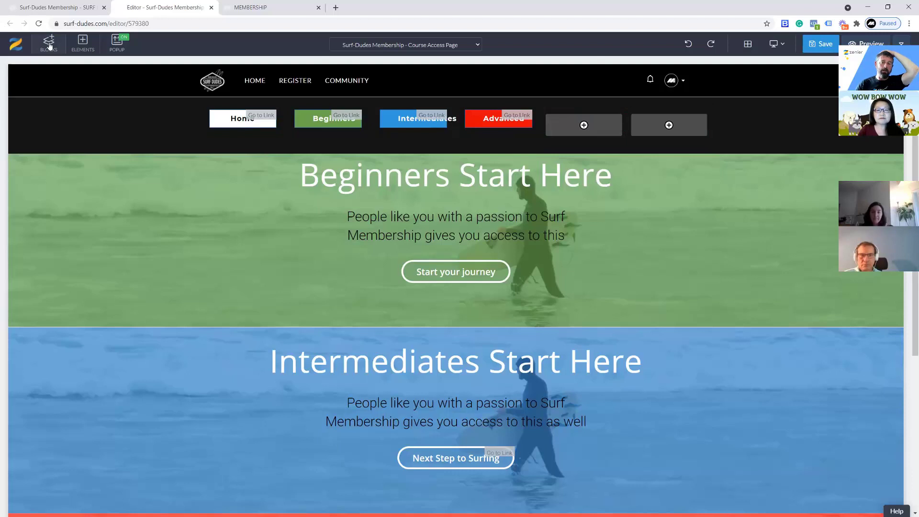
Try the dark header block with Home, Work, Blog and Contact links below the navigation row, and delete the block again
{"action": "left_click", "coordinate": [49, 46]}
{"action": "left_click", "coordinate": [37, 397]}
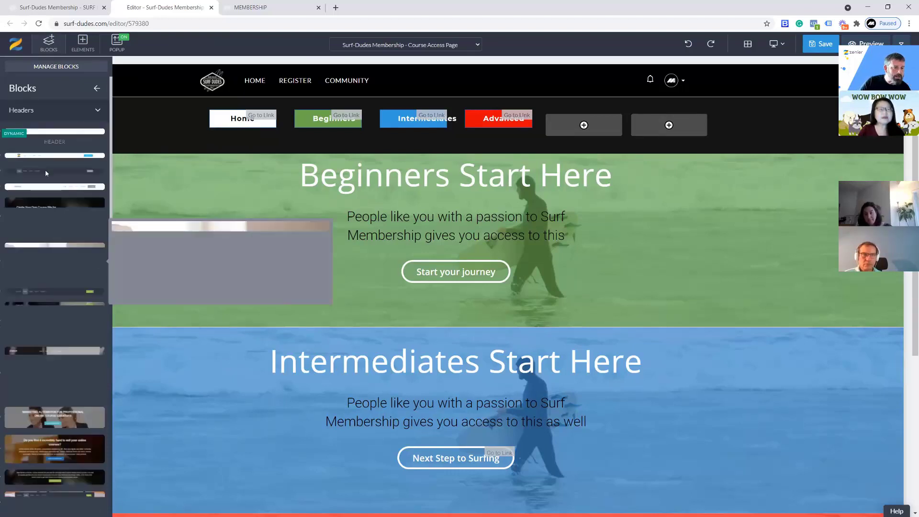
{"action": "mouse_move", "coordinate": [46, 171]}
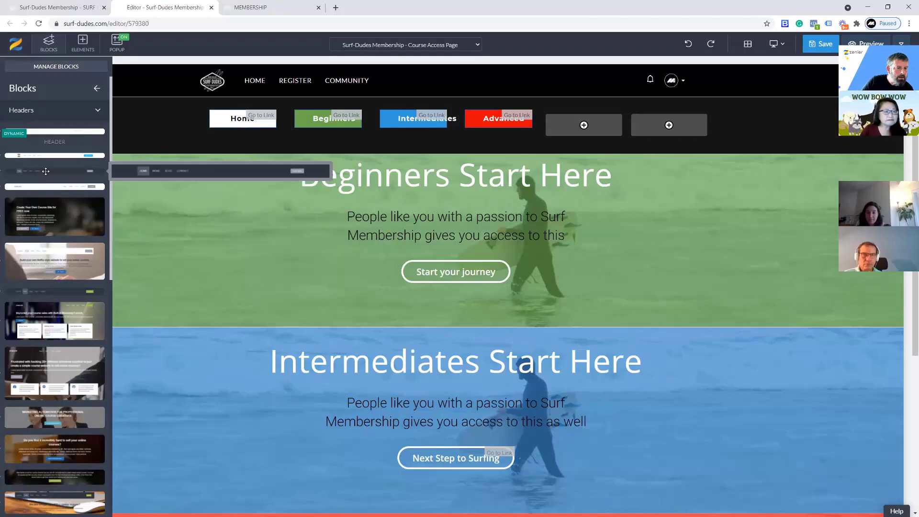
{"action": "left_click_drag", "start_coordinate": [179, 146], "coordinate": [296, 193]}
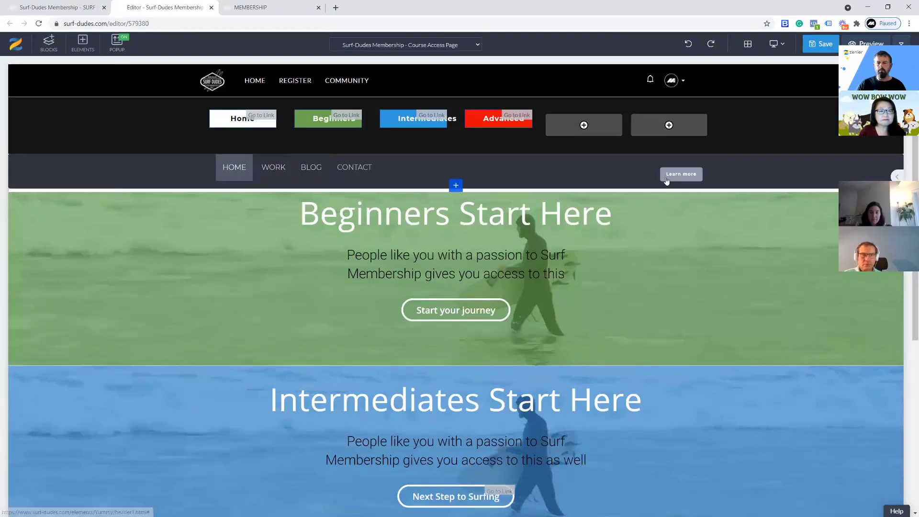
{"action": "left_click", "coordinate": [698, 174]}
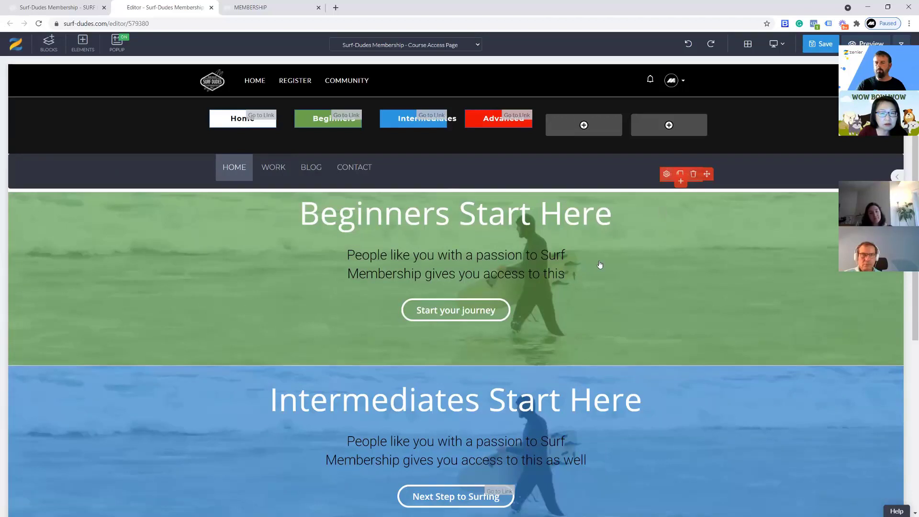
{"action": "left_click", "coordinate": [476, 145]}
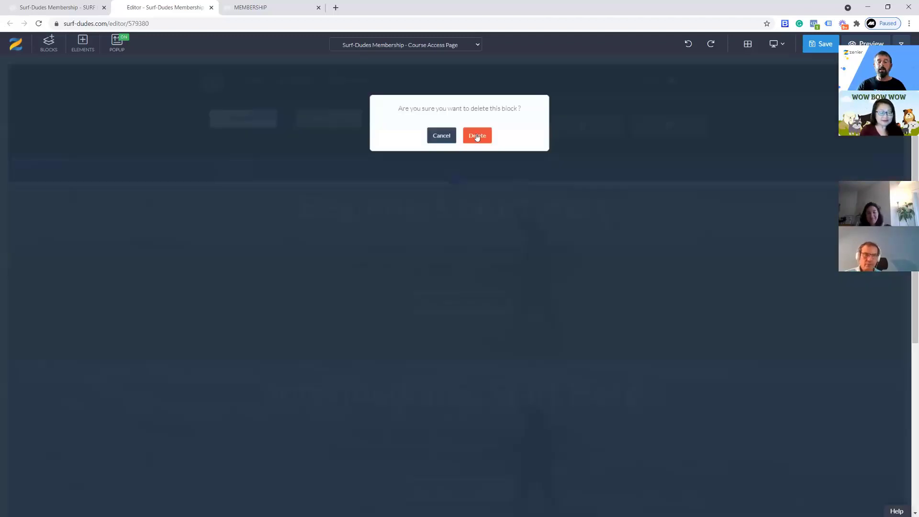
{"action": "left_click", "coordinate": [622, 325]}
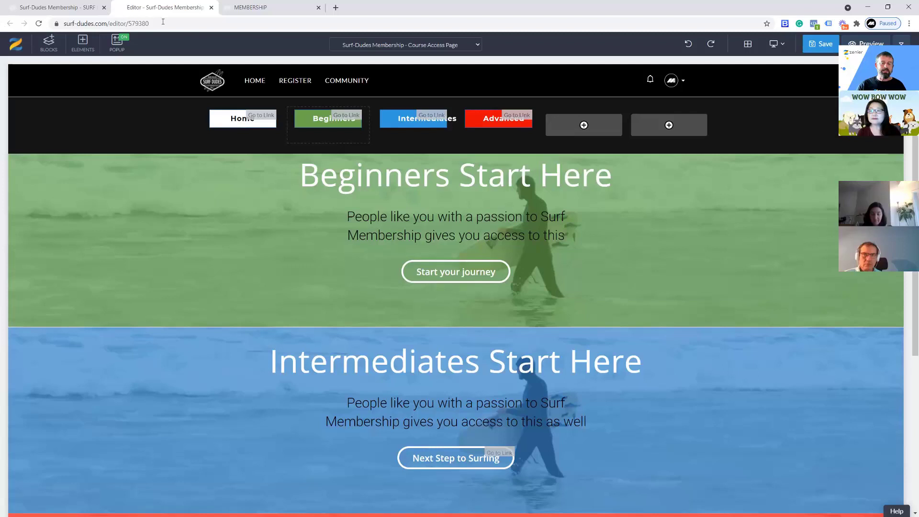
Return to the page funnel of the Surf-Dudes Membership bundle
{"action": "left_click", "coordinate": [71, 8]}
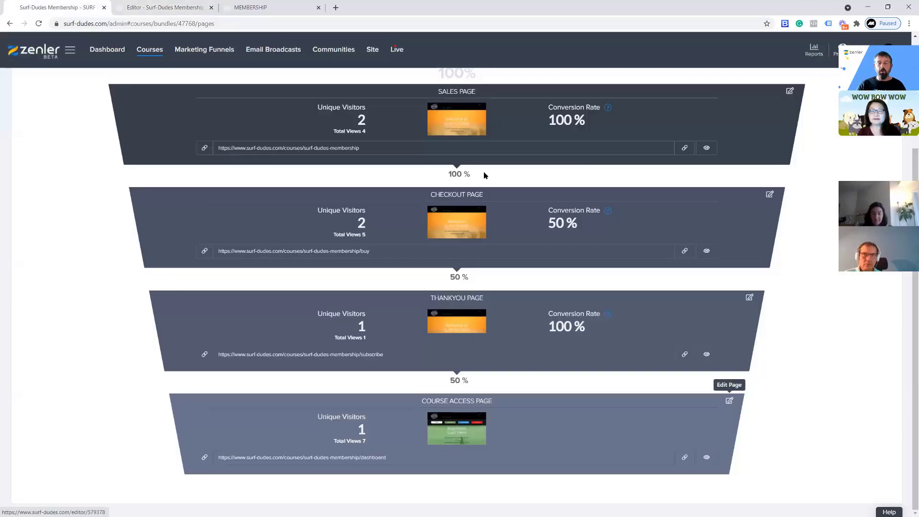
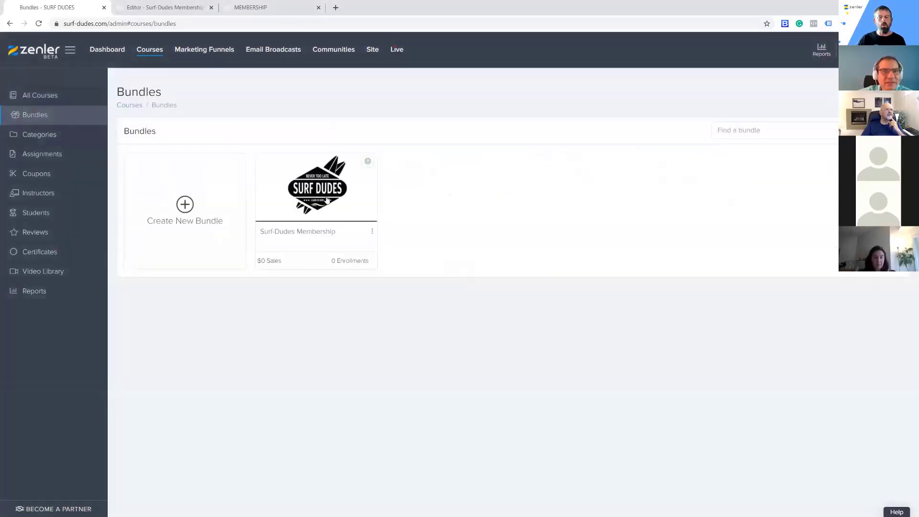
Open the Surf-Dudes Membership bundle's pricing plans and start adding a new plan of the Subscription type
{"action": "left_click", "coordinate": [295, 228]}
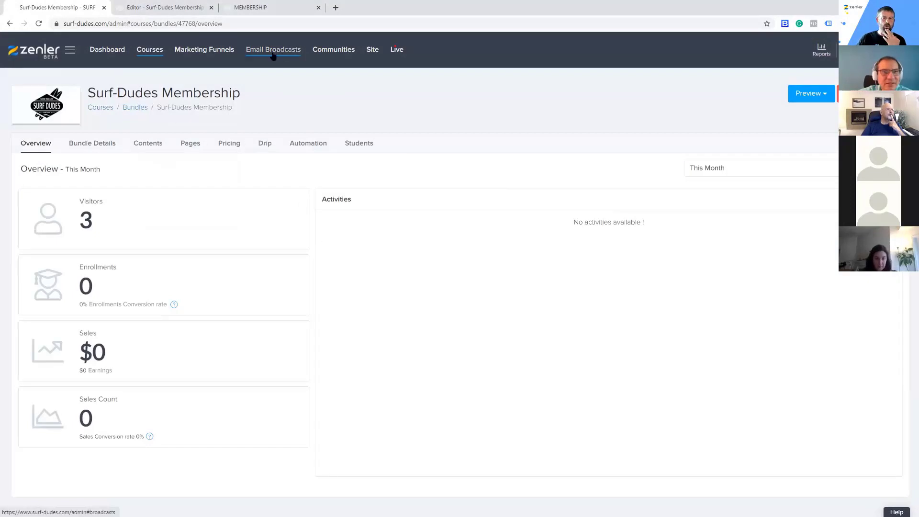
{"action": "left_click", "coordinate": [220, 150]}
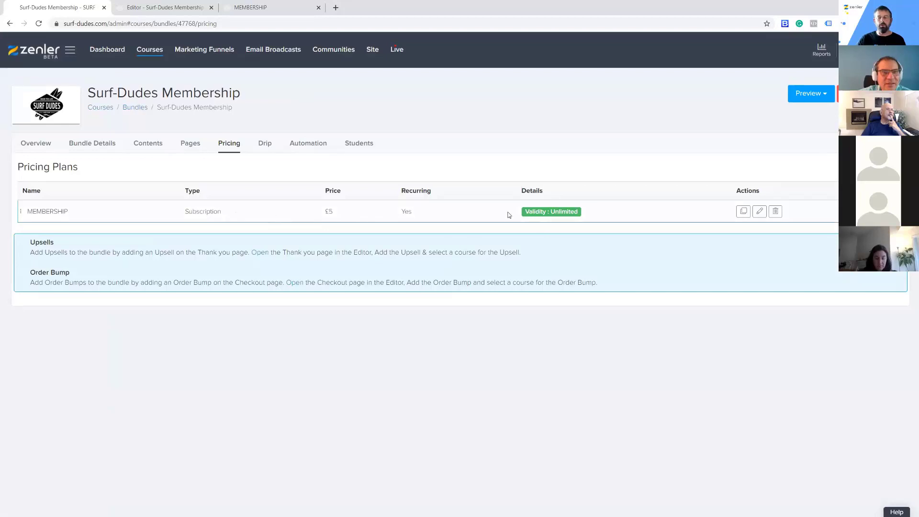
{"action": "left_click", "coordinate": [872, 167]}
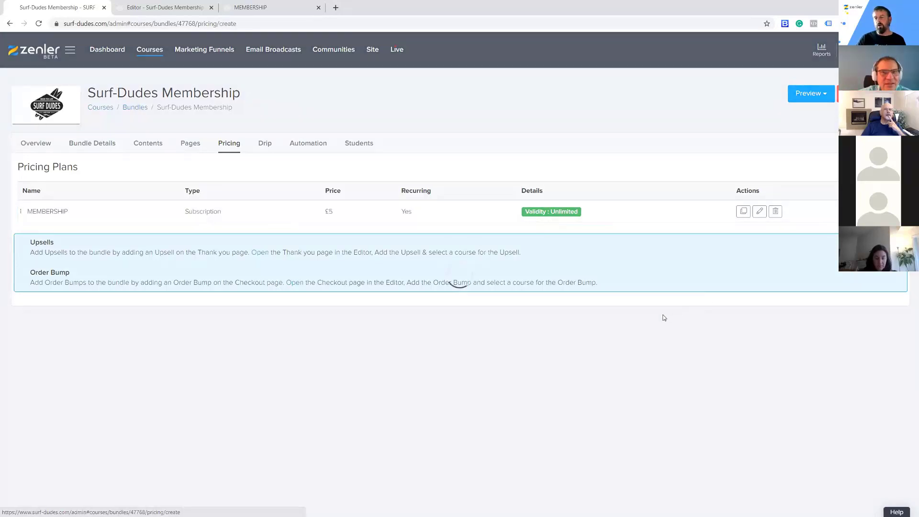
{"action": "scroll", "coordinate": [637, 369], "scroll_direction": "down", "scroll_amount": 1}
{"action": "left_click", "coordinate": [635, 372]}
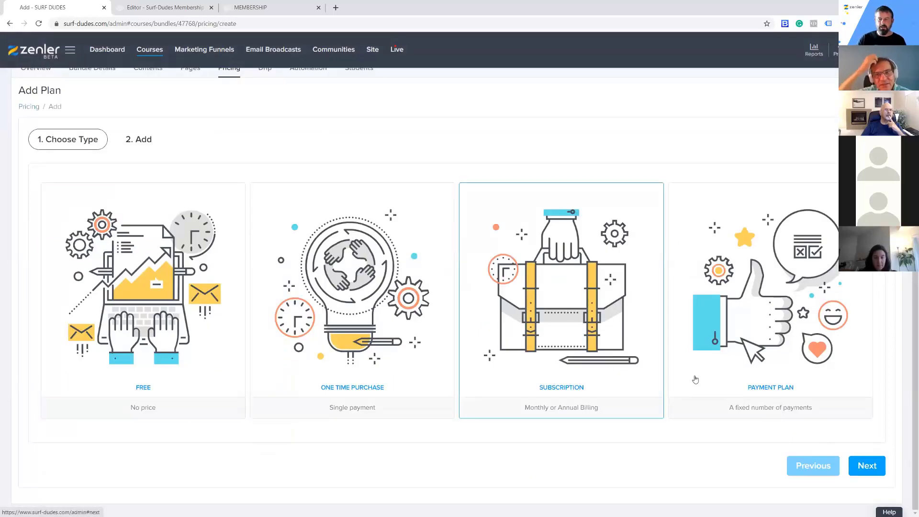
Enable tiers for the new subscription plan and include only the Beginner Level in Surfing course
{"action": "scroll", "coordinate": [421, 378], "scroll_direction": "down", "scroll_amount": 3}
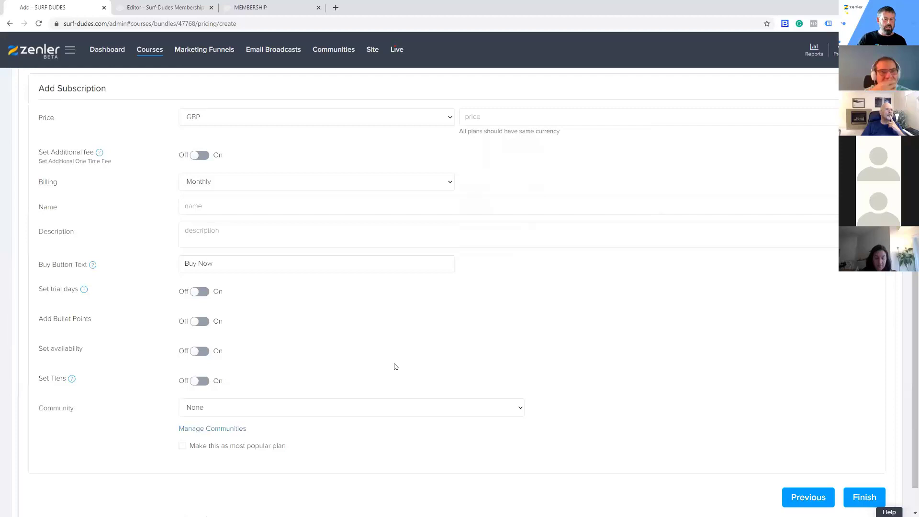
{"action": "left_click", "coordinate": [206, 354]}
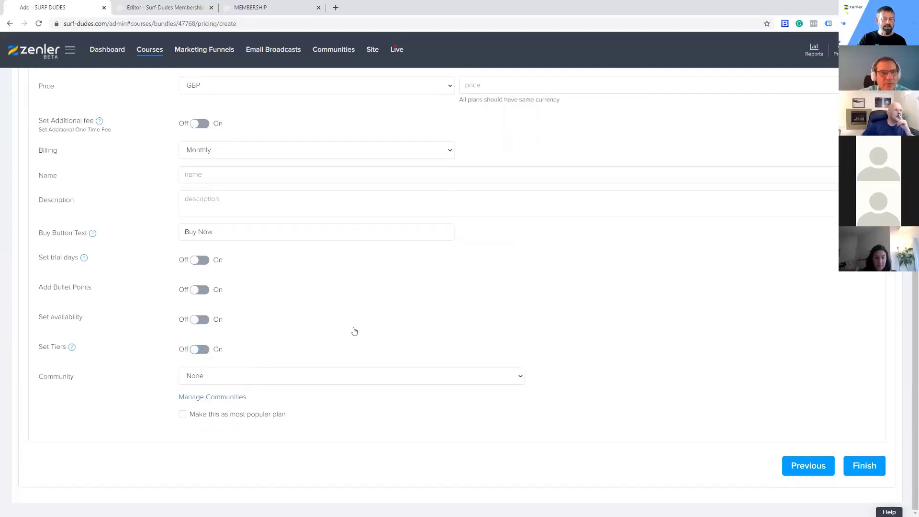
{"action": "left_click", "coordinate": [449, 379]}
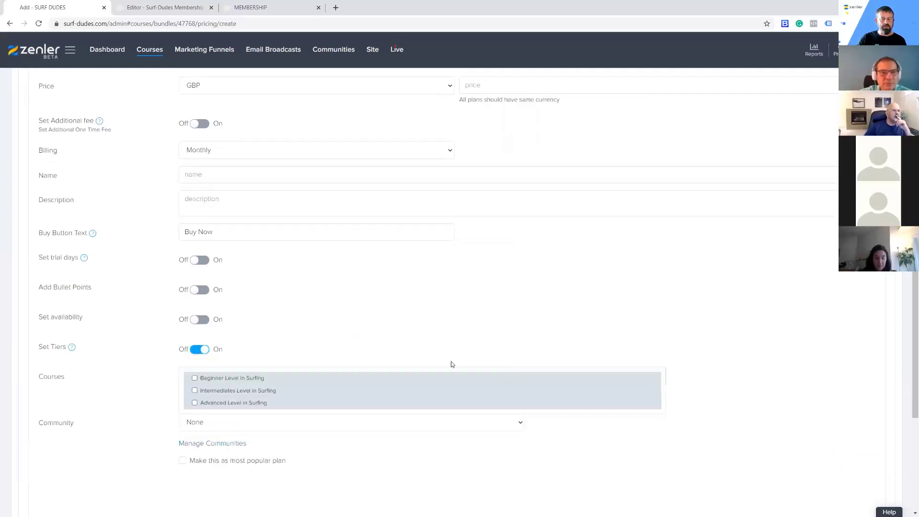
{"action": "left_click", "coordinate": [194, 379]}
{"action": "left_click", "coordinate": [554, 309]}
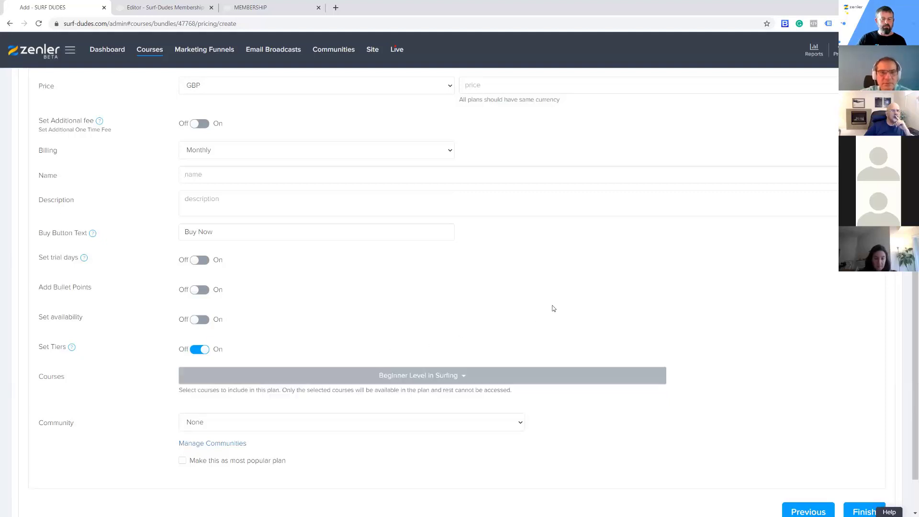
Set the subscription plan's price to 3 GBP and name the plan Beginners
{"action": "scroll", "coordinate": [544, 317], "scroll_direction": "up", "scroll_amount": 3}
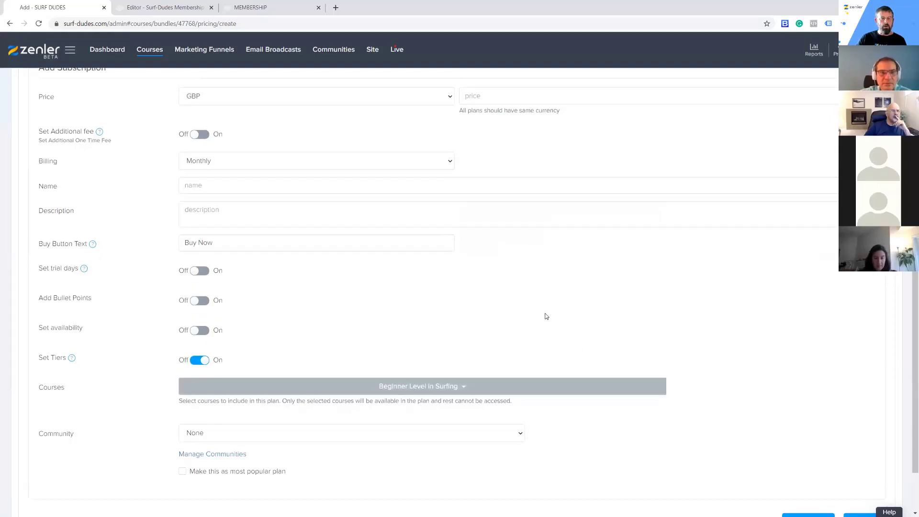
{"action": "left_click", "coordinate": [489, 176]}
{"action": "type", "text": "2"}
{"action": "key", "text": "BackSpace"}
{"action": "type", "text": "3"}
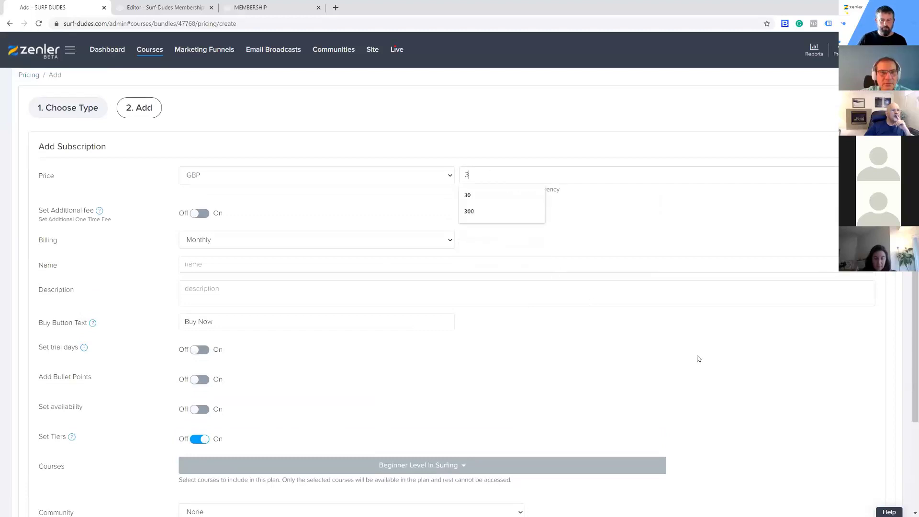
{"action": "left_click", "coordinate": [359, 259]}
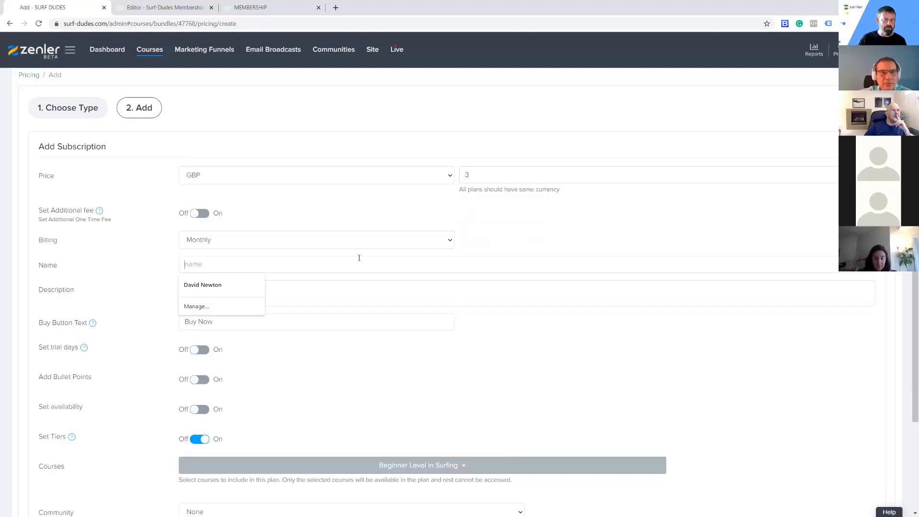
{"action": "type", "text": "Beginners"}
{"action": "left_click", "coordinate": [662, 374]}
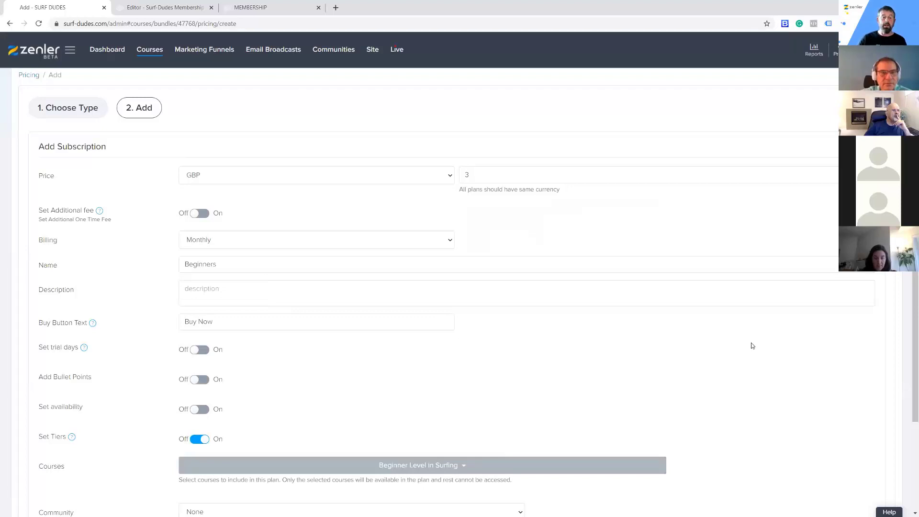
{"action": "scroll", "coordinate": [782, 361], "scroll_direction": "down", "scroll_amount": 3}
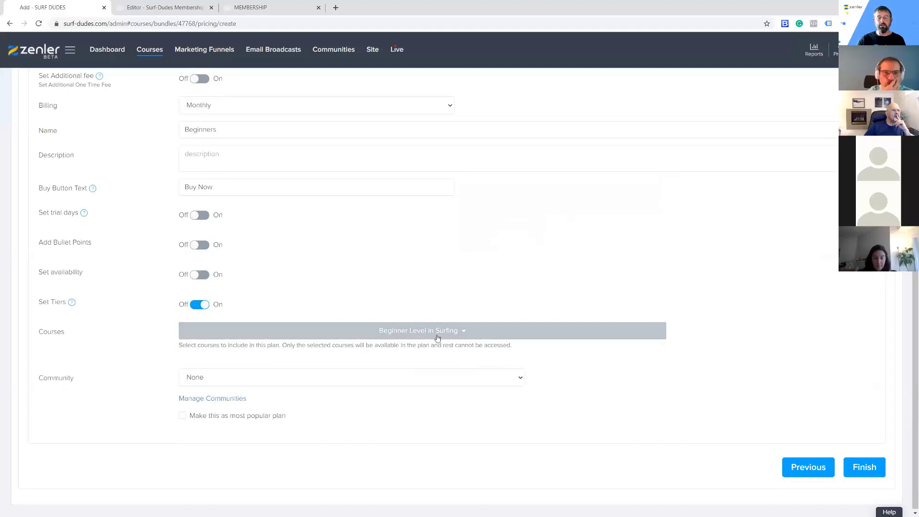
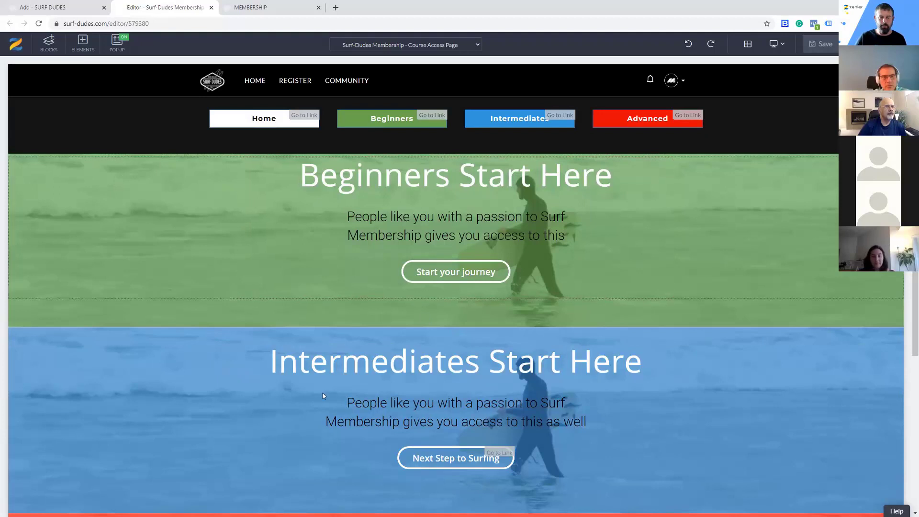
Follow the Start your journey link on the membership page preview and examine the Beginner Level in Surfing access page
{"action": "left_click", "coordinate": [246, 8]}
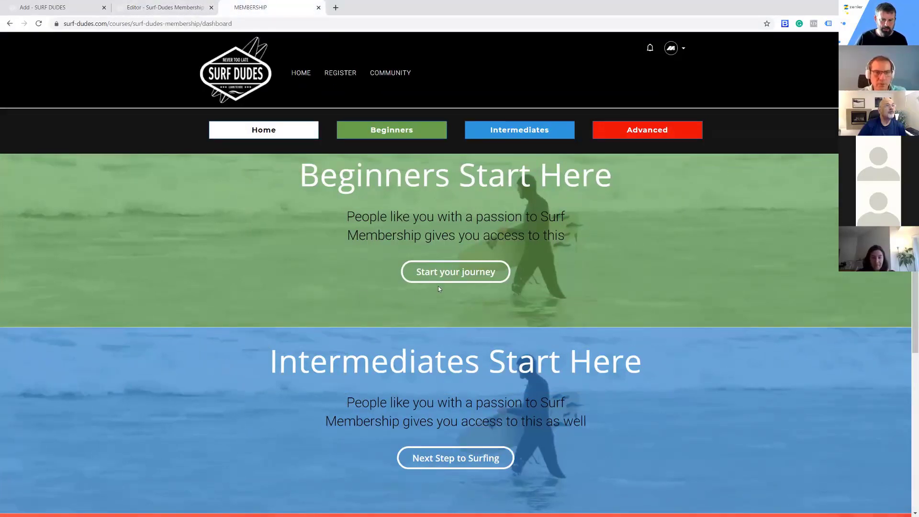
{"action": "left_click", "coordinate": [449, 273]}
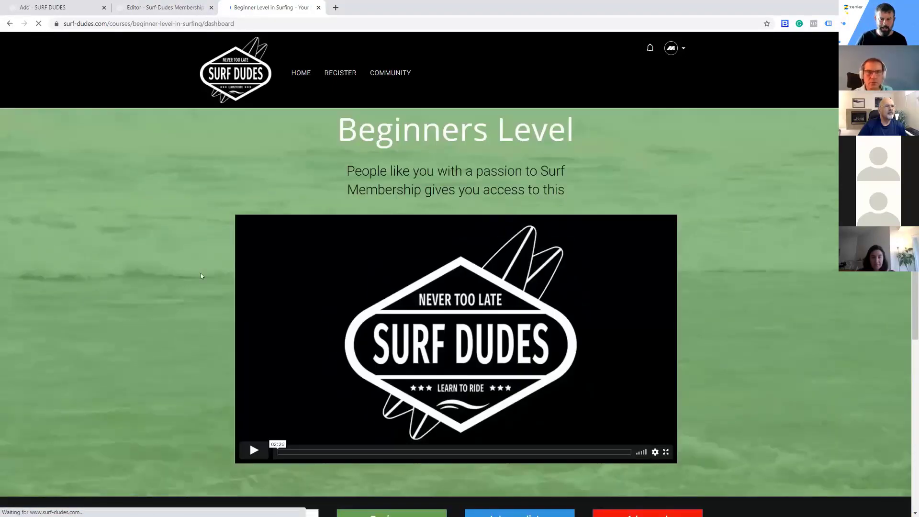
{"action": "scroll", "coordinate": [249, 441], "scroll_direction": "down", "scroll_amount": 3}
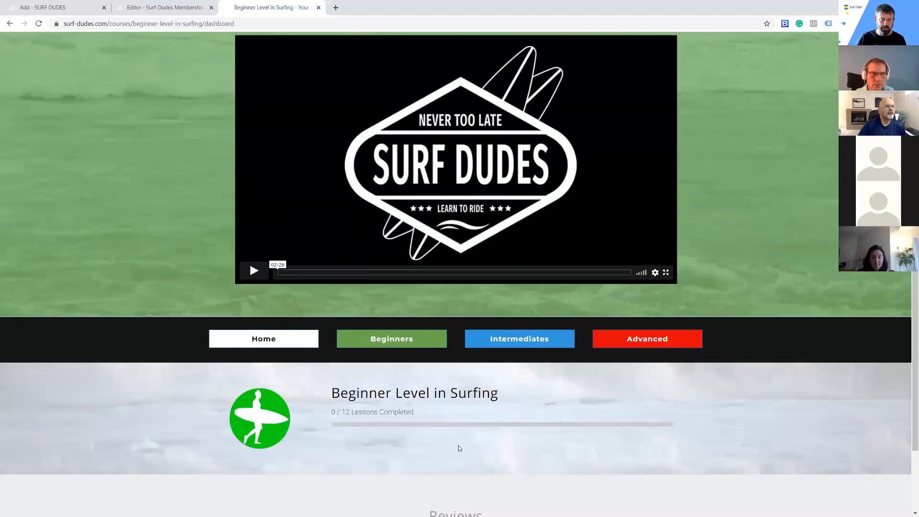
{"action": "scroll", "coordinate": [645, 418], "scroll_direction": "down", "scroll_amount": 2}
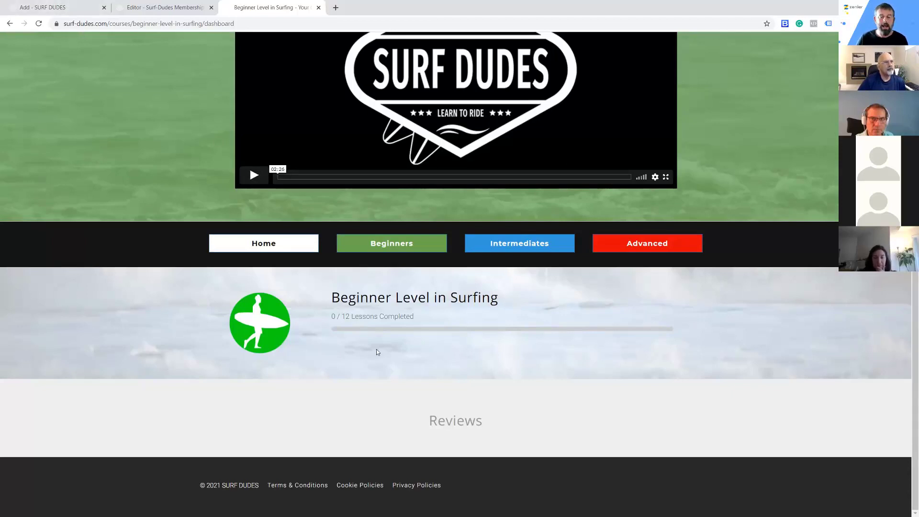
Open the list of all courses in the admin and move the membership editor's browser tab after the Beginner course preview
{"action": "left_click", "coordinate": [75, 9]}
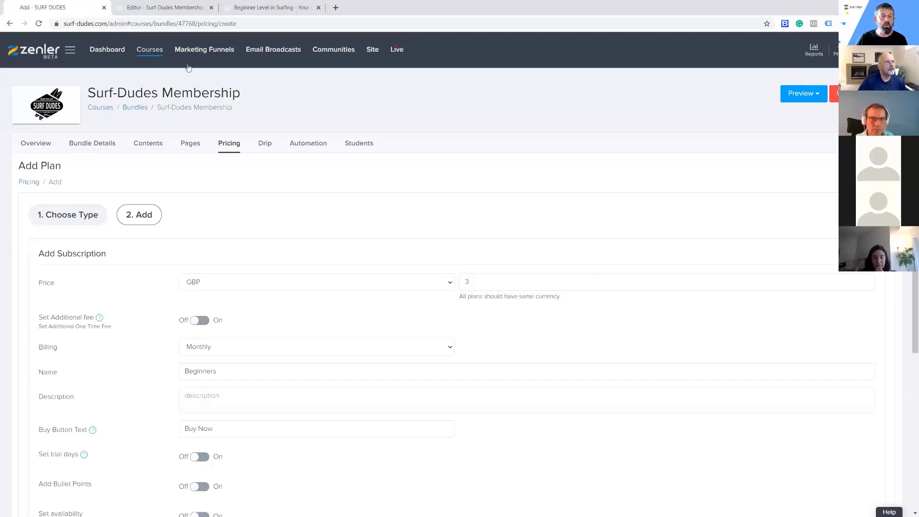
{"action": "left_click", "coordinate": [148, 50]}
{"action": "left_click", "coordinate": [286, 9]}
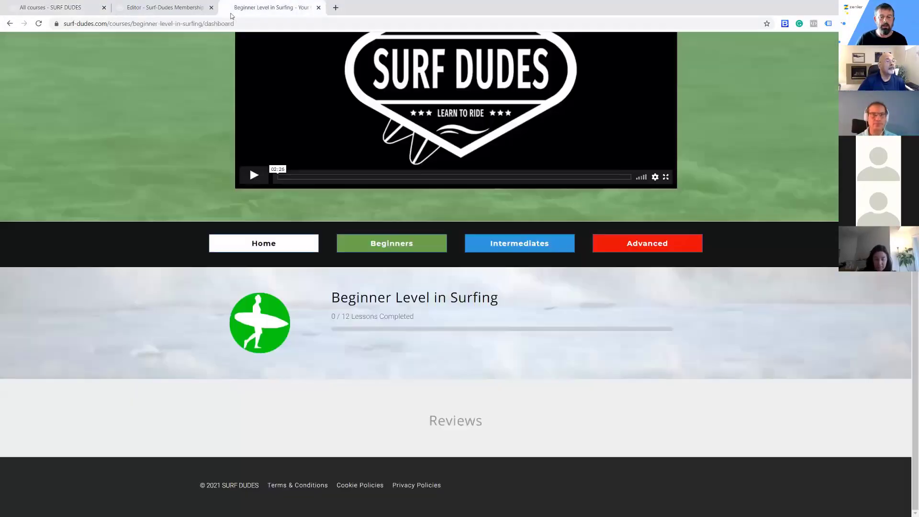
{"action": "left_click_drag", "start_coordinate": [197, 9], "coordinate": [238, 78]}
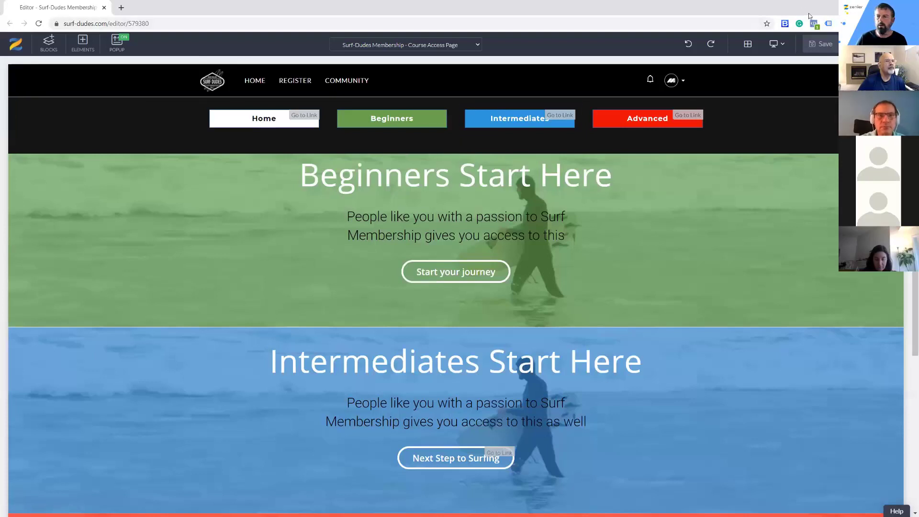
{"action": "left_click_drag", "start_coordinate": [69, 13], "coordinate": [251, 13]}
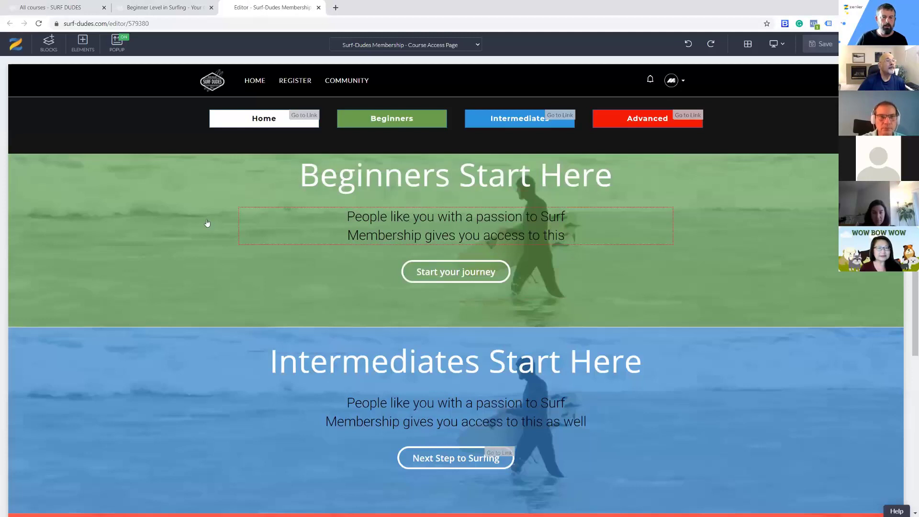
{"action": "left_click", "coordinate": [182, 7]}
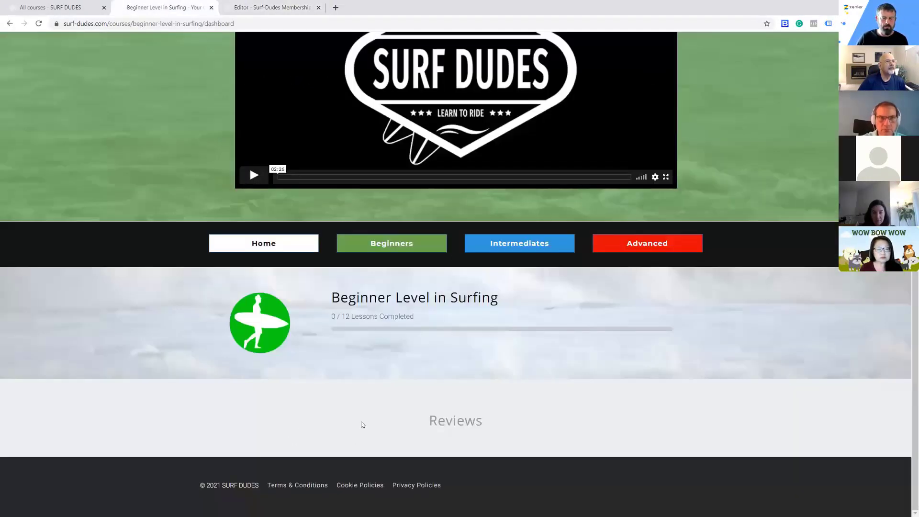
Open the curriculum of the Beginner Level in Surfing course from the course list
{"action": "left_click", "coordinate": [71, 7]}
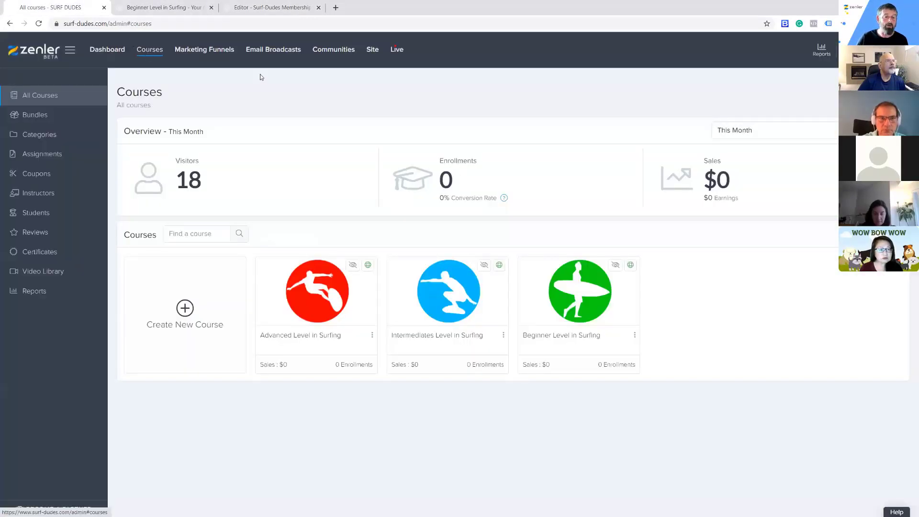
{"action": "left_click", "coordinate": [587, 289]}
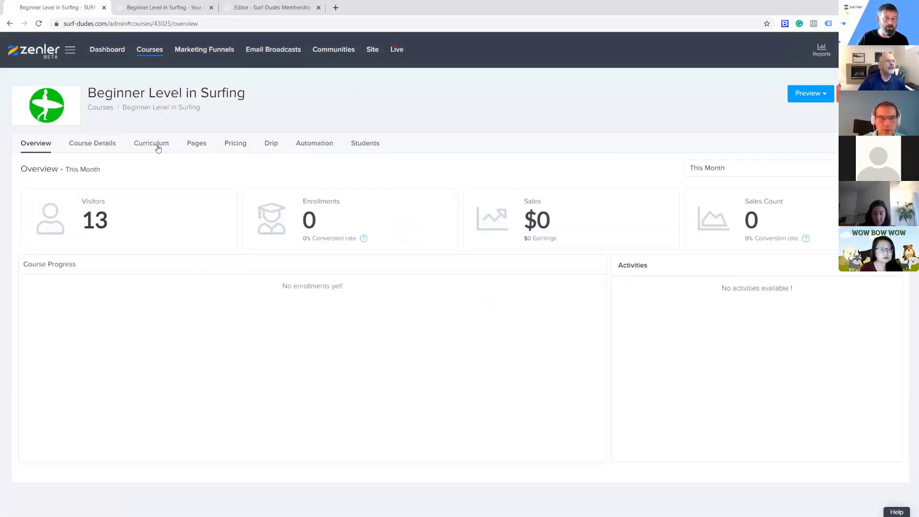
{"action": "left_click", "coordinate": [160, 144]}
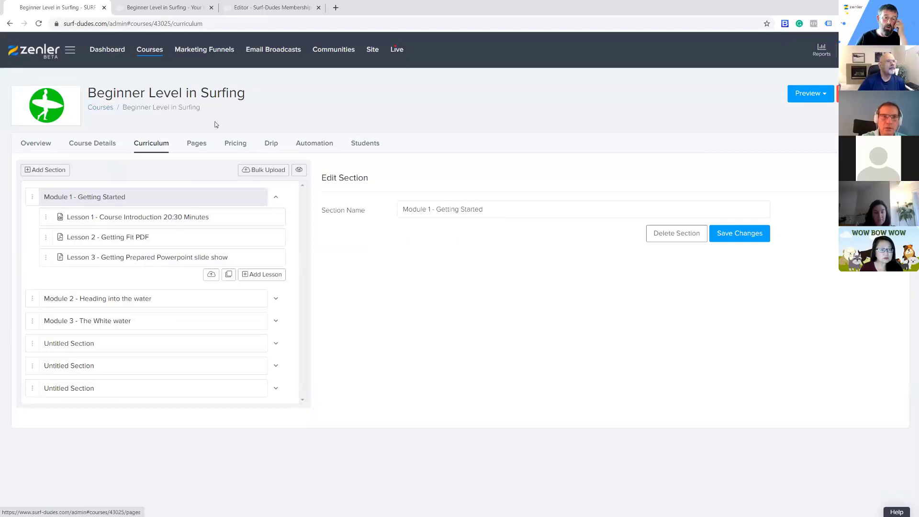
Check the Beginner course preview and examine the available Courses blocks in the Surf-Dudes Membership page editor
{"action": "left_click", "coordinate": [165, 8]}
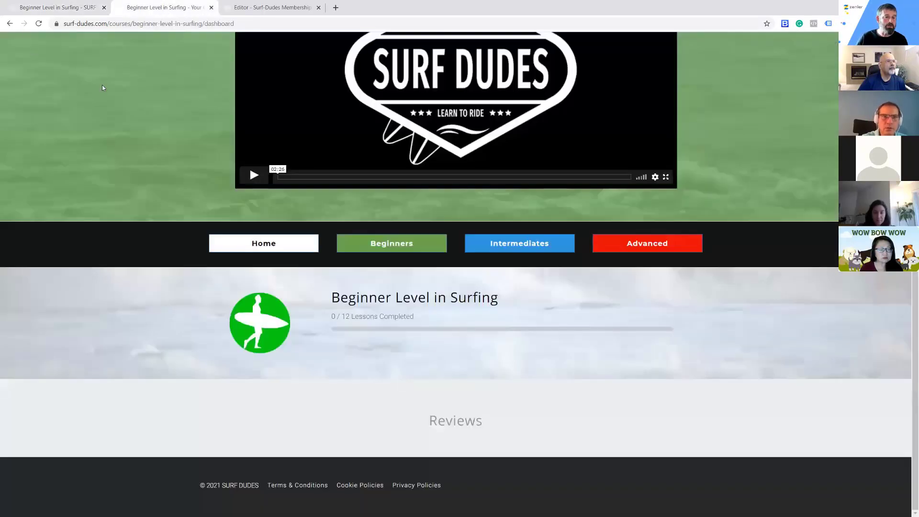
{"action": "scroll", "coordinate": [102, 88], "scroll_direction": "up", "scroll_amount": 5}
{"action": "key", "text": "ctrl+Tab"}
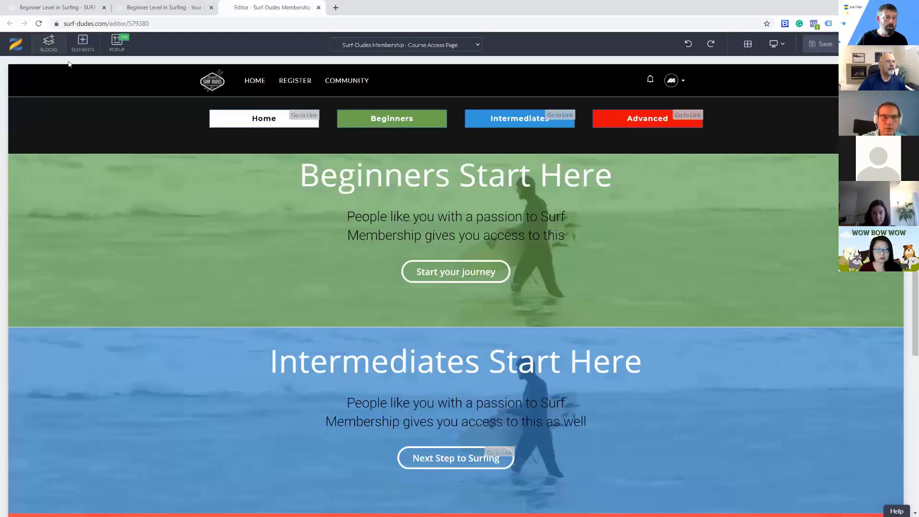
{"action": "mouse_move", "coordinate": [35, 196]}
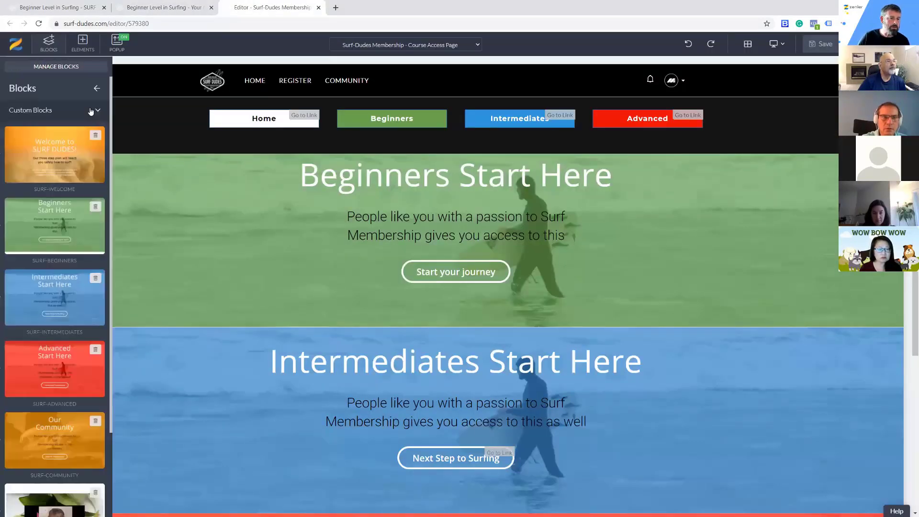
{"action": "left_click", "coordinate": [90, 111]}
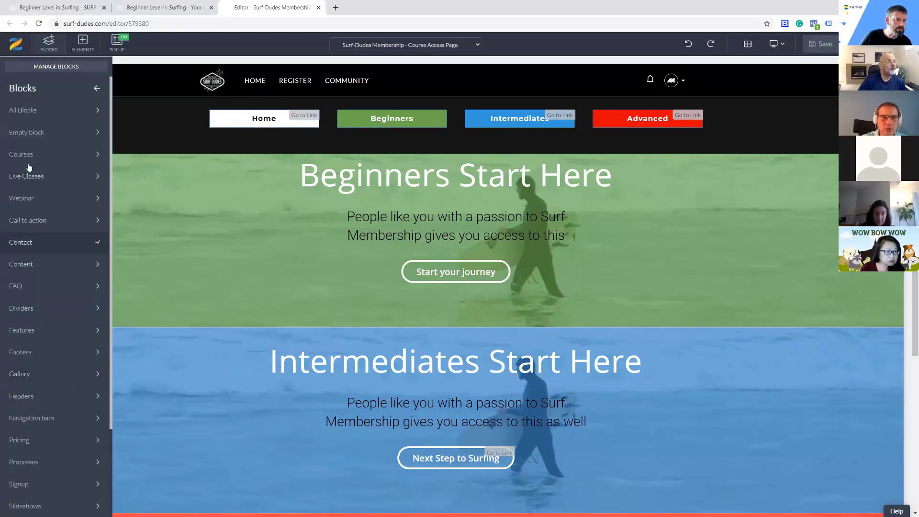
{"action": "left_click", "coordinate": [64, 153]}
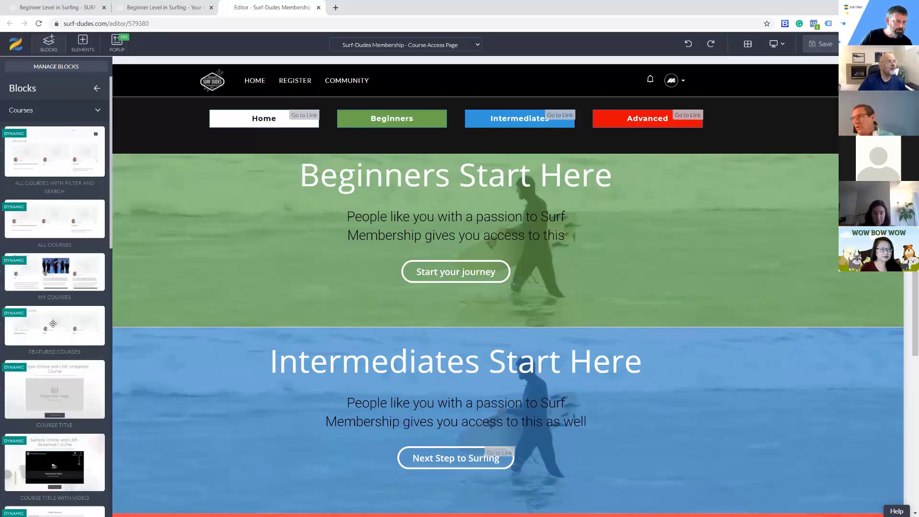
{"action": "scroll", "coordinate": [48, 364], "scroll_direction": "down", "scroll_amount": 3}
{"action": "scroll", "coordinate": [48, 360], "scroll_direction": "down", "scroll_amount": 3}
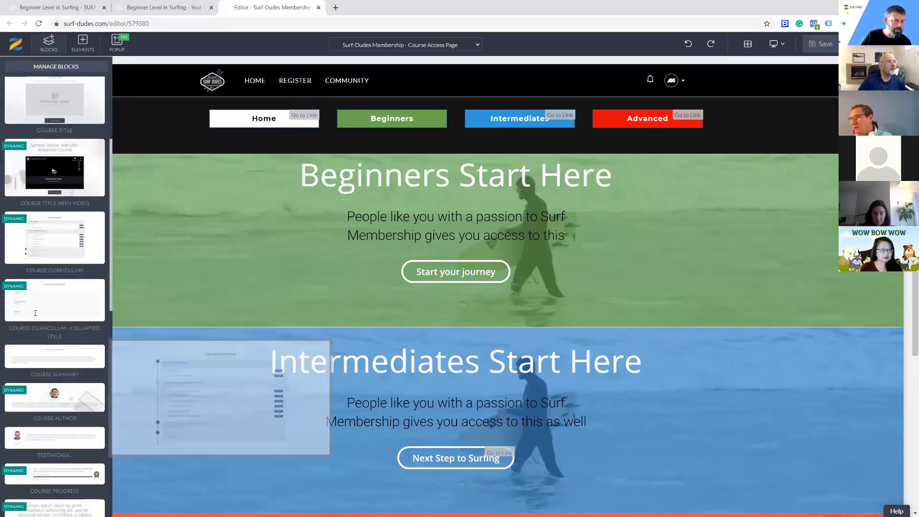
{"action": "scroll", "coordinate": [46, 223], "scroll_direction": "down", "scroll_amount": 1}
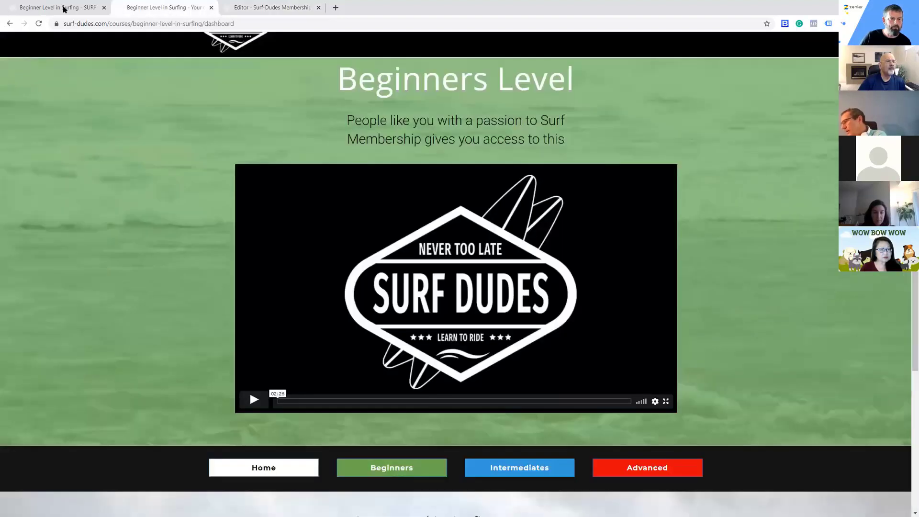
Open the Beginner Level in Surfing course access page for editing and close the Surf-Dudes Membership page editor
{"action": "left_click", "coordinate": [63, 7]}
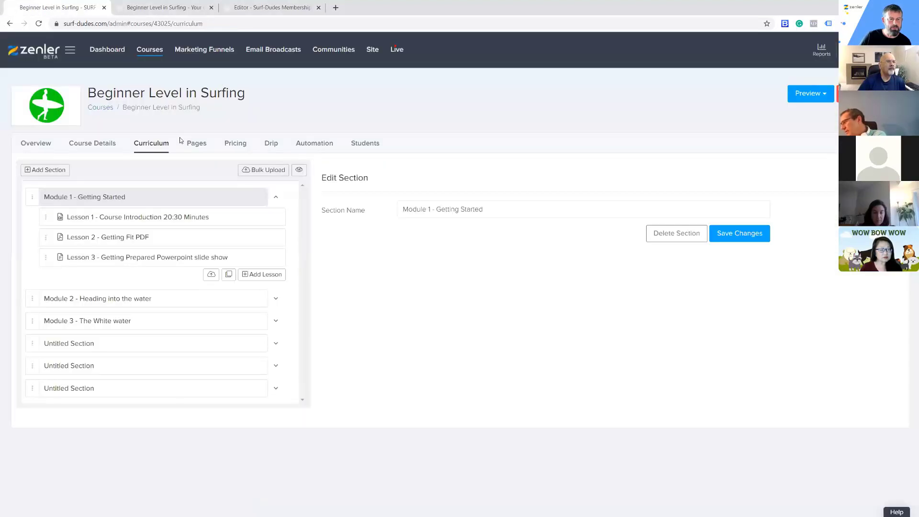
{"action": "left_click", "coordinate": [199, 143]}
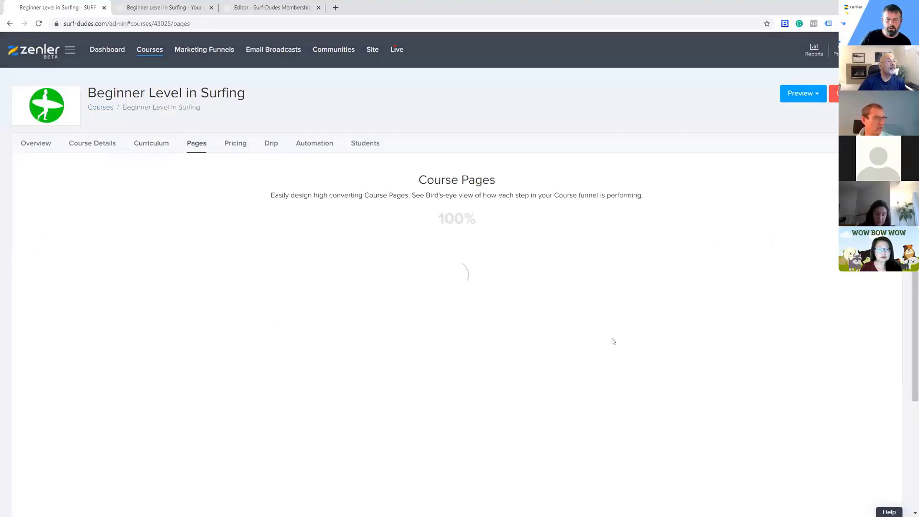
{"action": "scroll", "coordinate": [618, 352], "scroll_direction": "down", "scroll_amount": 3}
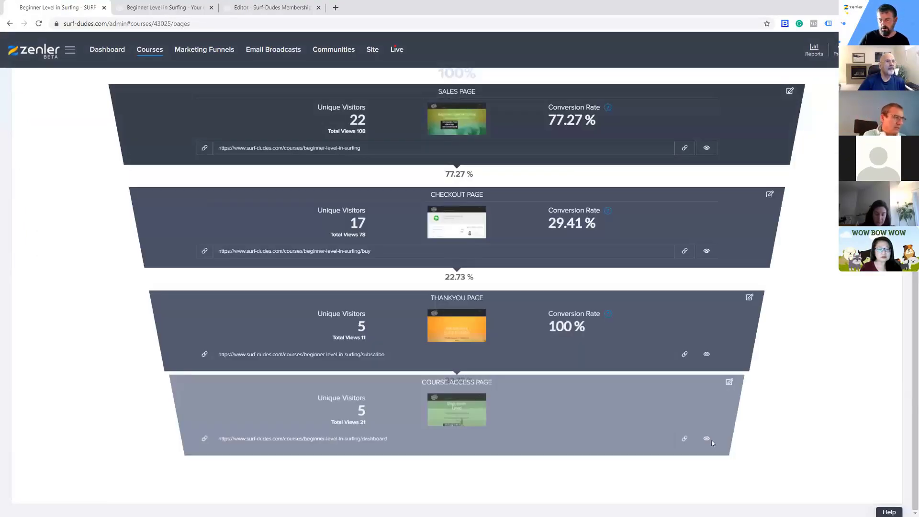
{"action": "left_click", "coordinate": [730, 382]}
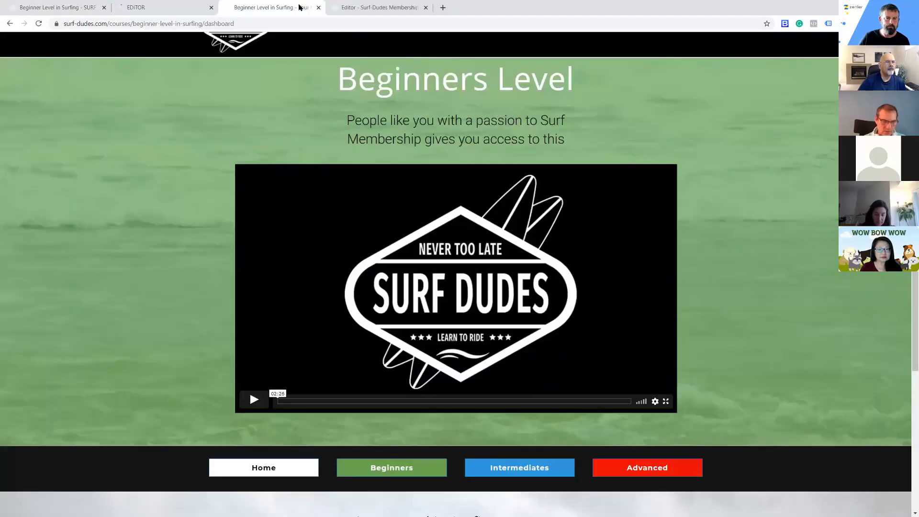
{"action": "left_click", "coordinate": [315, 7]}
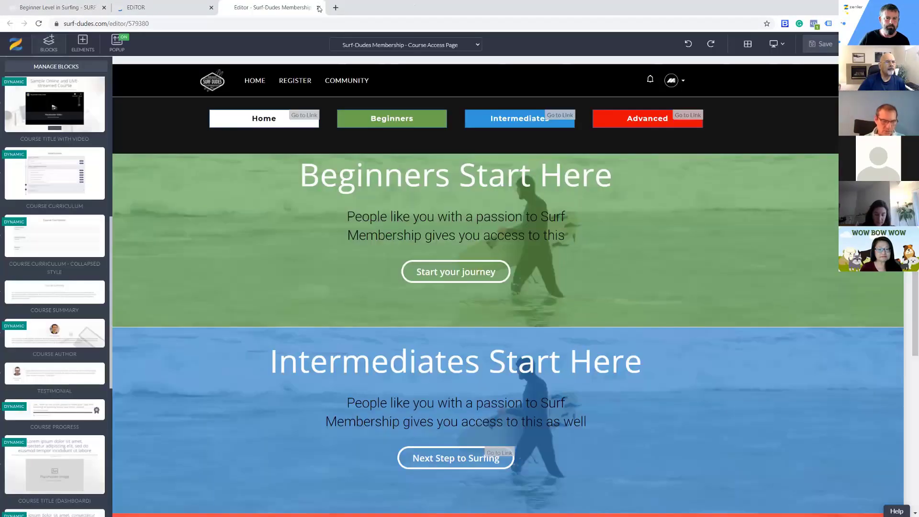
{"action": "left_click", "coordinate": [319, 8]}
{"action": "left_click", "coordinate": [86, 7]}
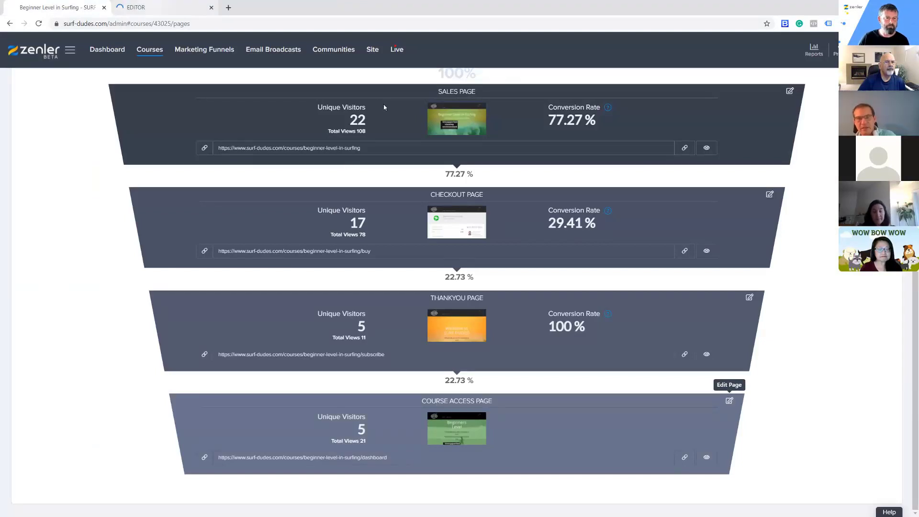
{"action": "key", "text": "ctrl+Tab"}
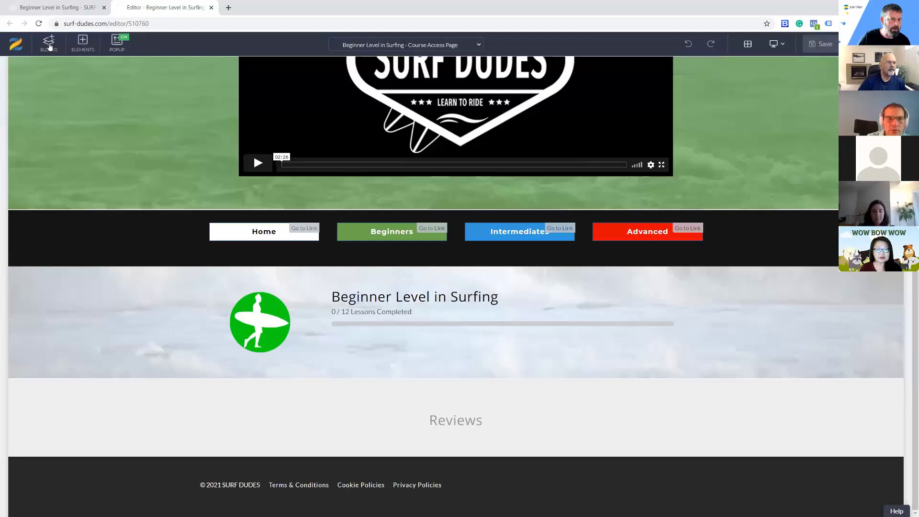
Add a Course Curriculum block between the course progress and Reviews sections of the Beginner access page and save the page
{"action": "left_click", "coordinate": [50, 46]}
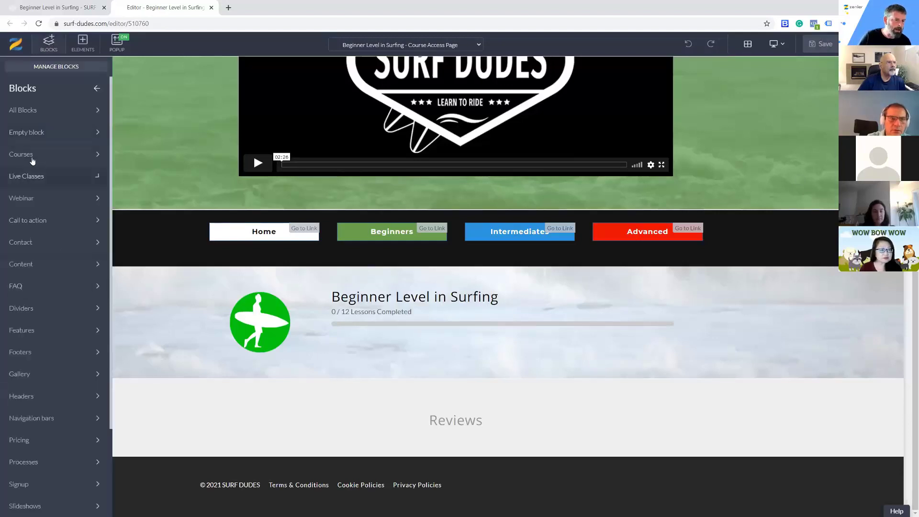
{"action": "left_click", "coordinate": [35, 165]}
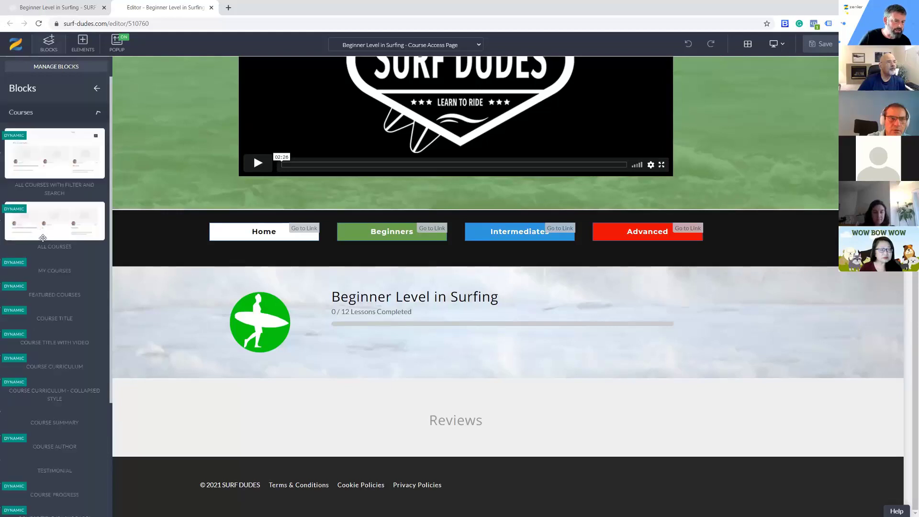
{"action": "mouse_move", "coordinate": [48, 313]}
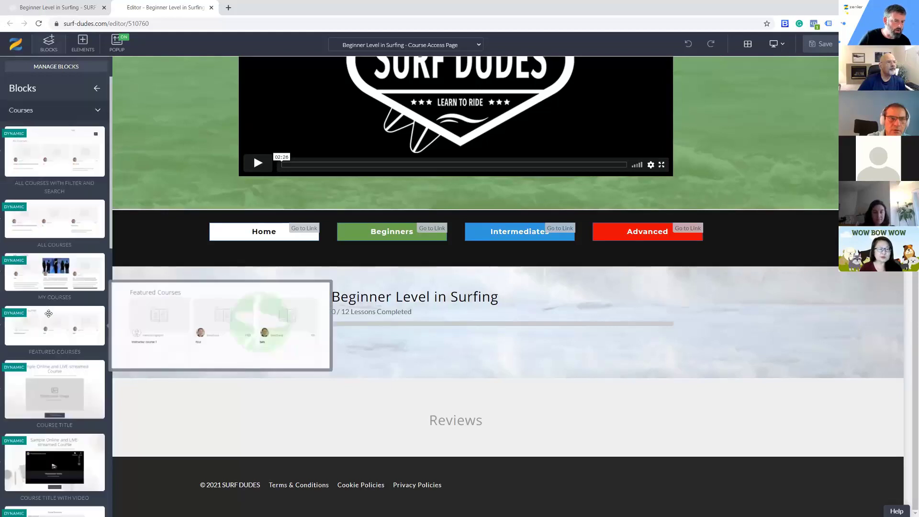
{"action": "scroll", "coordinate": [49, 314], "scroll_direction": "down", "scroll_amount": 5}
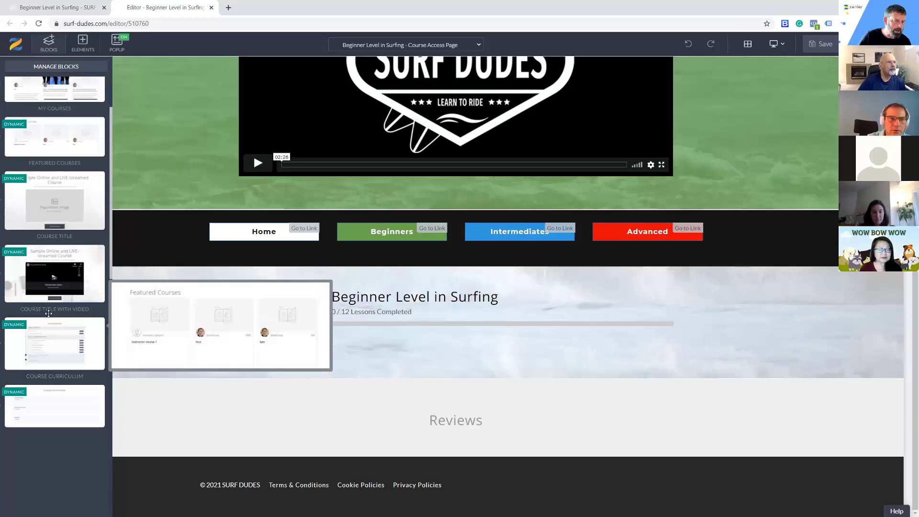
{"action": "left_click_drag", "start_coordinate": [187, 358], "coordinate": [338, 425]}
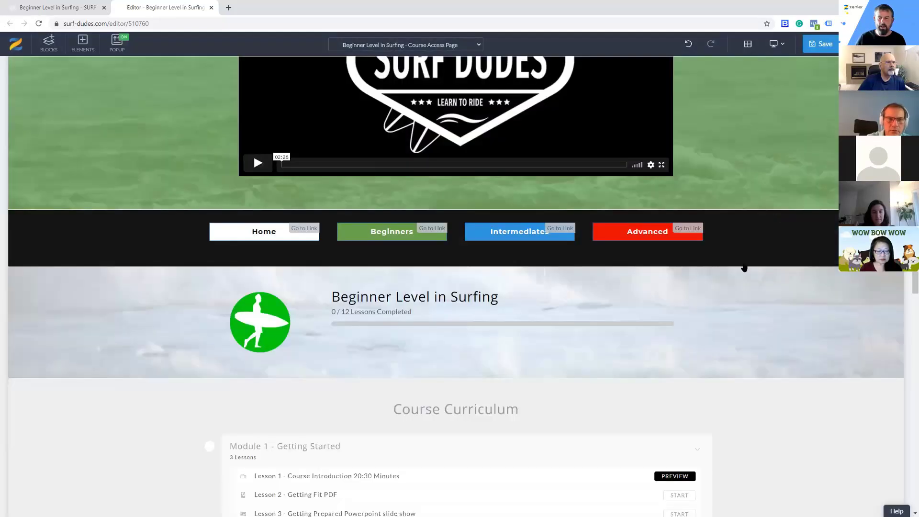
{"action": "scroll", "coordinate": [677, 314], "scroll_direction": "down", "scroll_amount": 3}
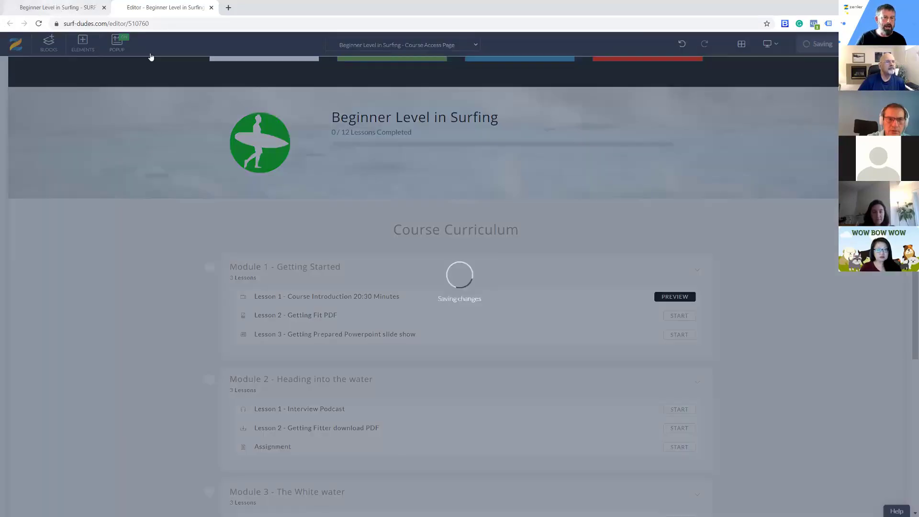
Return to the admin and open the Surf-Dudes Membership bundle's overview
{"action": "left_click", "coordinate": [58, 7]}
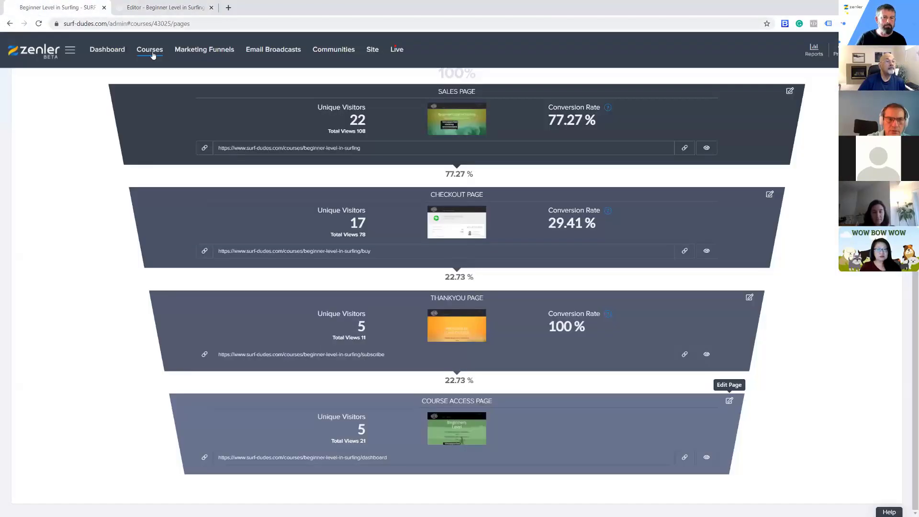
{"action": "left_click", "coordinate": [168, 70]}
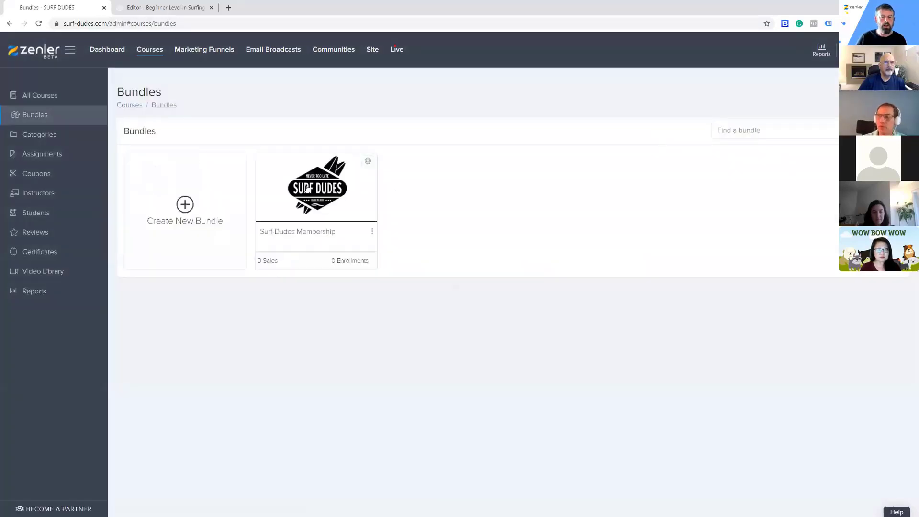
{"action": "left_click", "coordinate": [331, 199]}
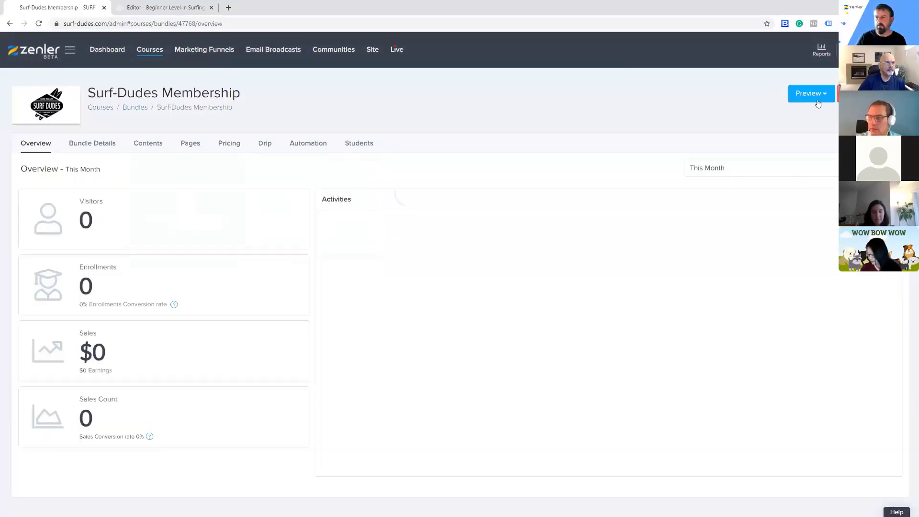
Preview the Surf-Dudes Membership and follow its Beginners link to check the Course Curriculum on the Beginner Level in Surfing page
{"action": "left_click", "coordinate": [811, 94]}
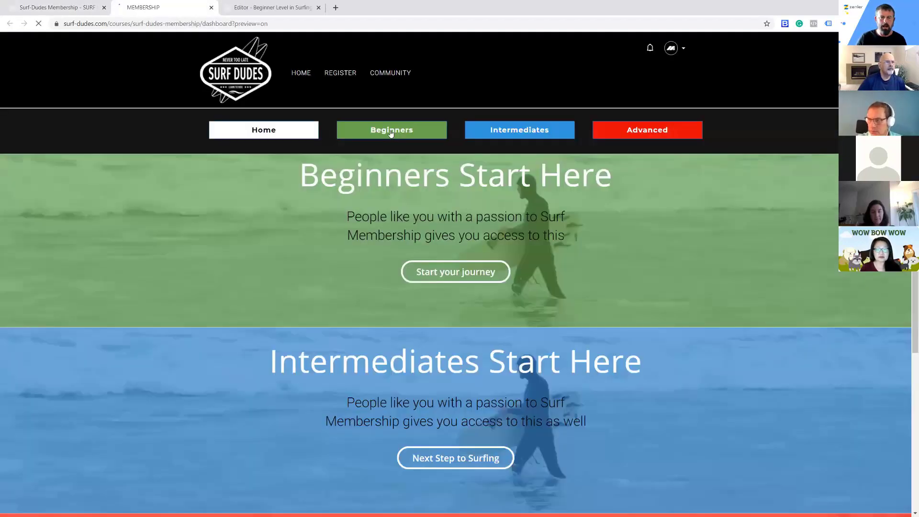
{"action": "left_click", "coordinate": [535, 213]}
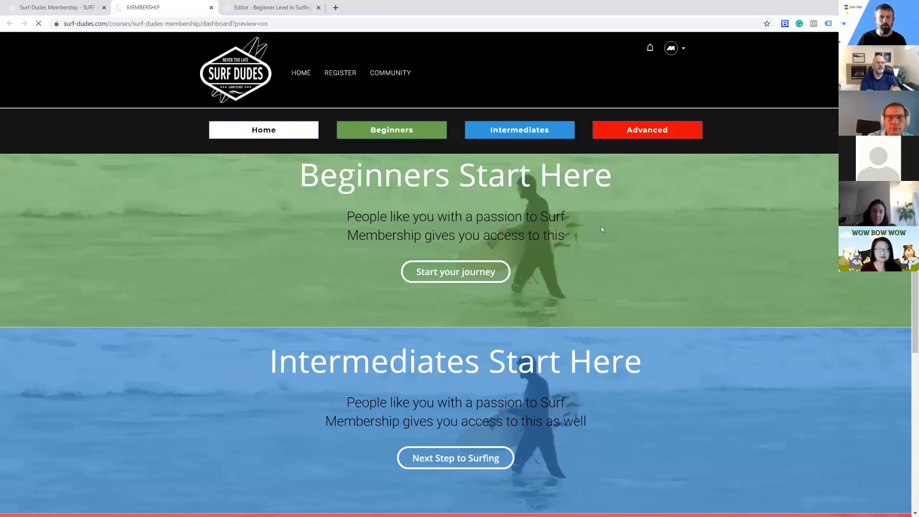
{"action": "scroll", "coordinate": [757, 267], "scroll_direction": "down", "scroll_amount": 5}
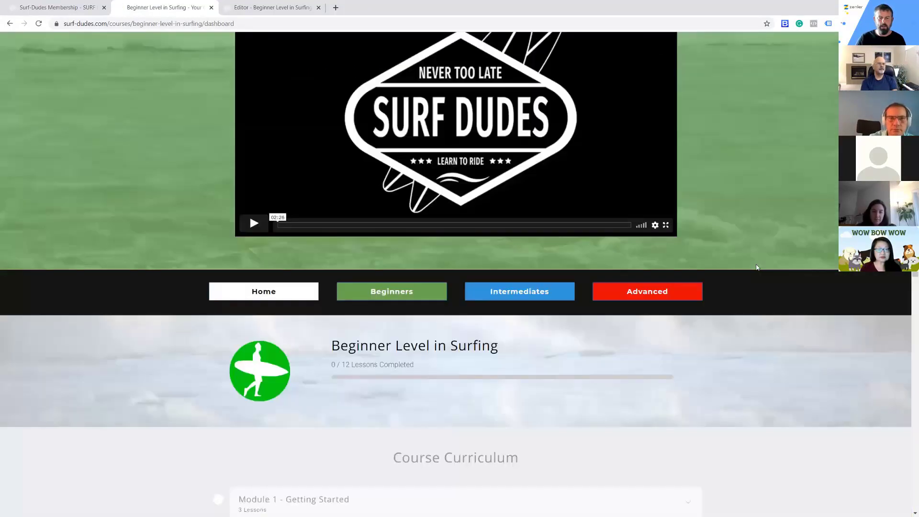
{"action": "scroll", "coordinate": [757, 267], "scroll_direction": "down", "scroll_amount": 10}
{"action": "scroll", "coordinate": [758, 267], "scroll_direction": "up", "scroll_amount": 5}
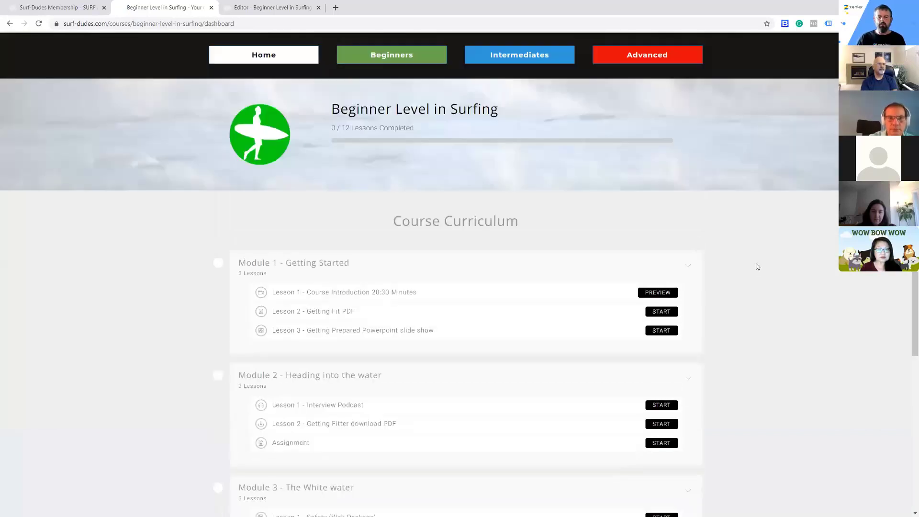
{"action": "scroll", "coordinate": [754, 262], "scroll_direction": "up", "scroll_amount": 5}
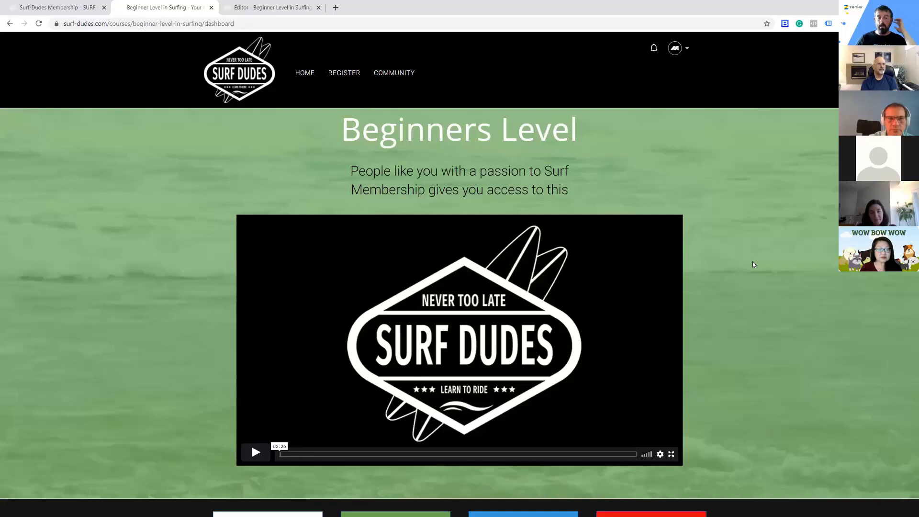
Return to the admin and open the site's list of all people
{"action": "left_click", "coordinate": [81, 9]}
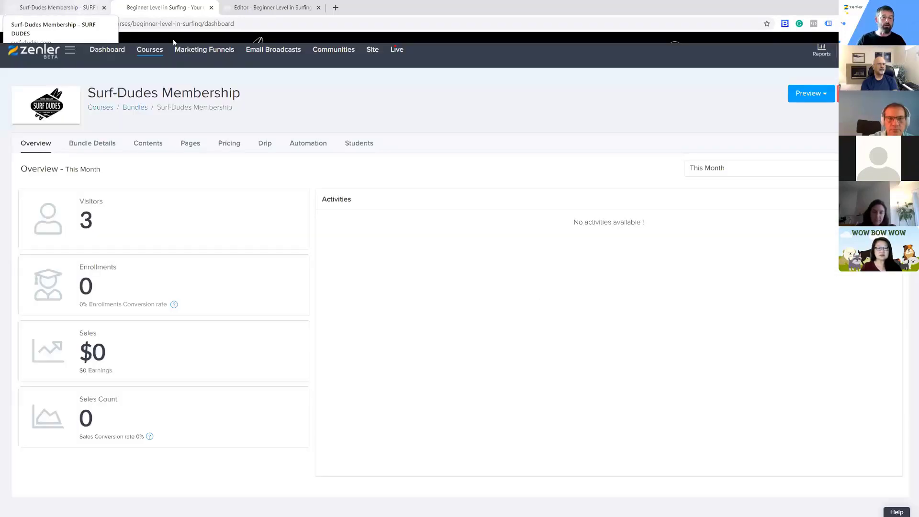
{"action": "left_click", "coordinate": [149, 50]}
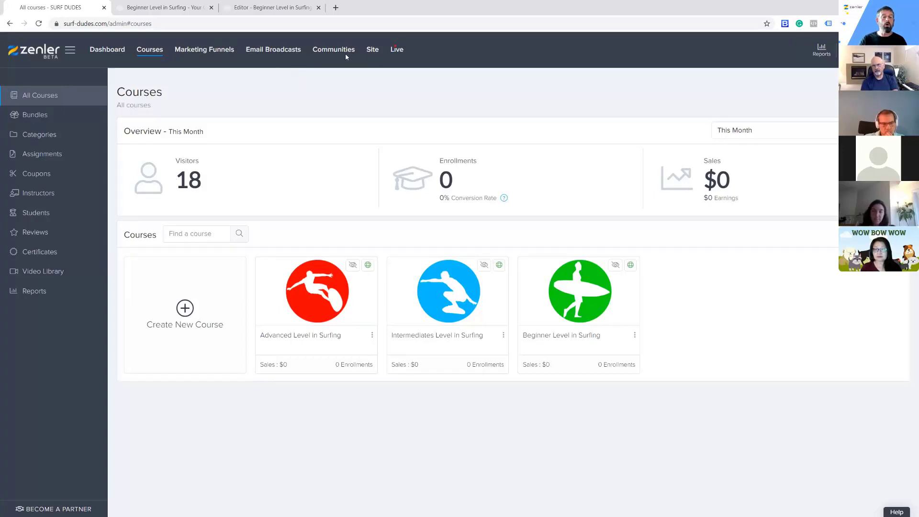
{"action": "left_click", "coordinate": [372, 53]}
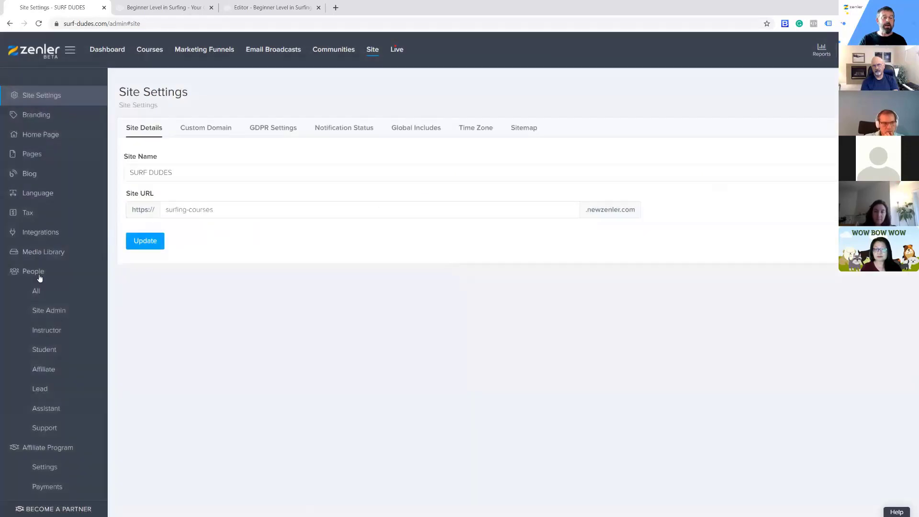
{"action": "left_click", "coordinate": [36, 290]}
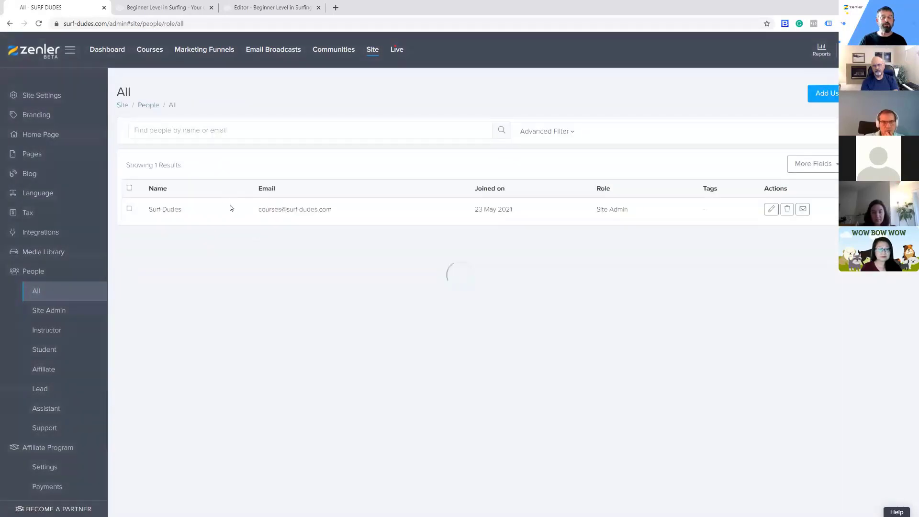
{"action": "left_click", "coordinate": [288, 133]}
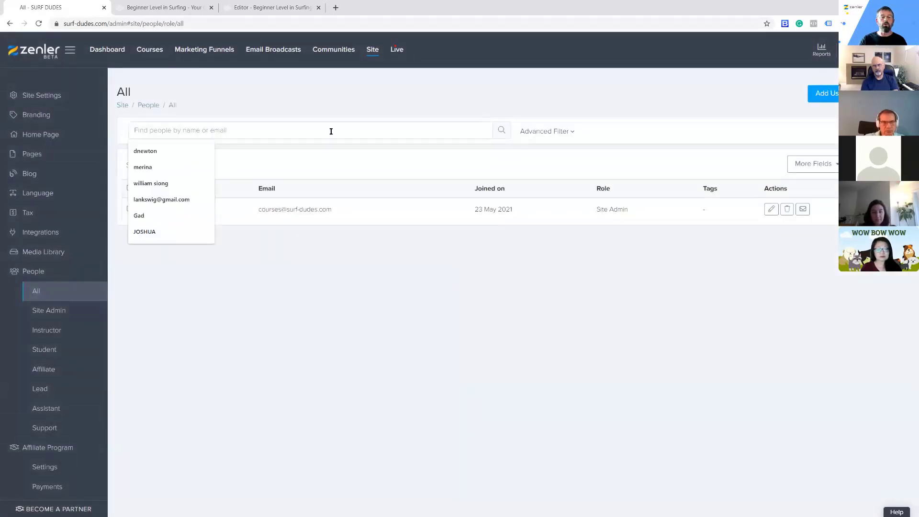
{"action": "left_click", "coordinate": [428, 274]}
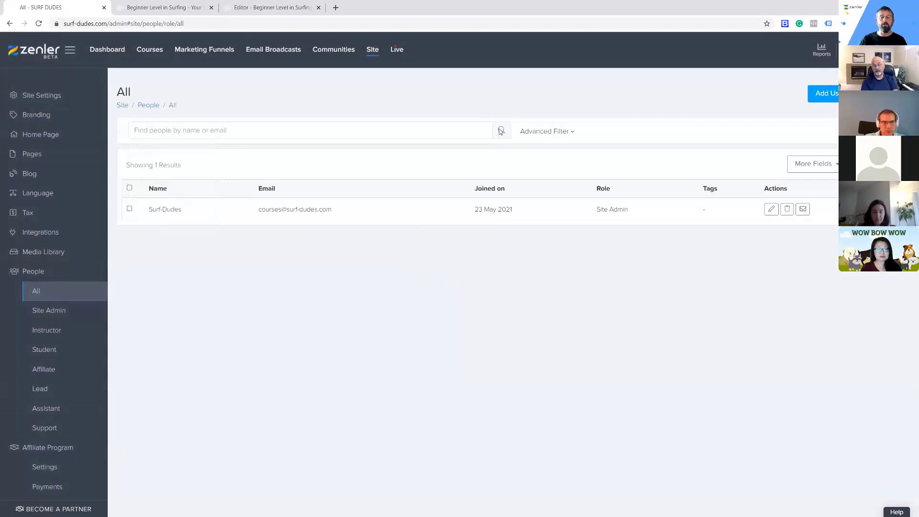
Add an advanced people filter by Enrolled in course and bring up its course choices
{"action": "left_click", "coordinate": [571, 132]}
{"action": "left_click", "coordinate": [154, 180]}
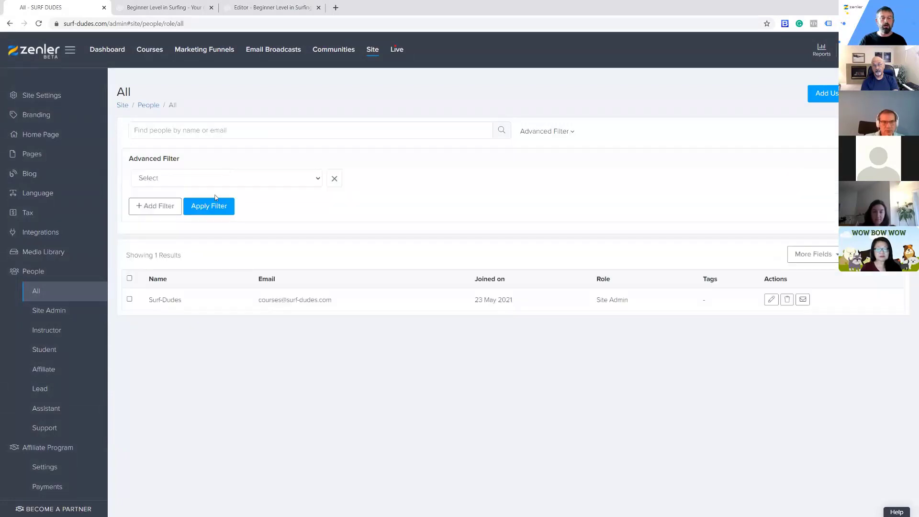
{"action": "left_click", "coordinate": [298, 182]}
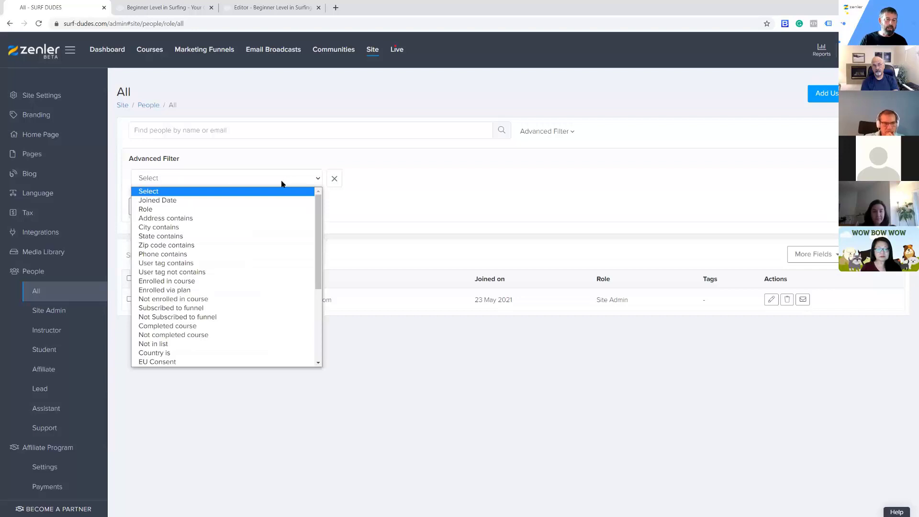
{"action": "left_click", "coordinate": [208, 281]}
{"action": "left_click", "coordinate": [373, 178]}
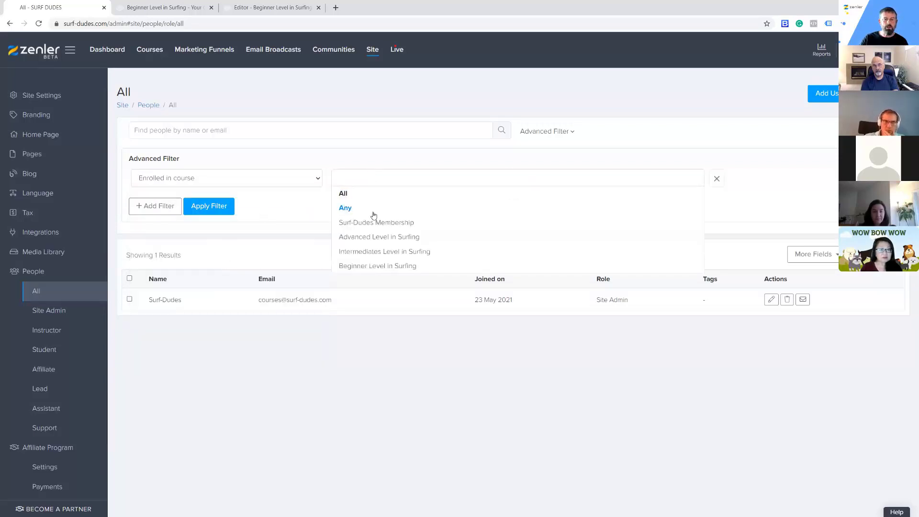